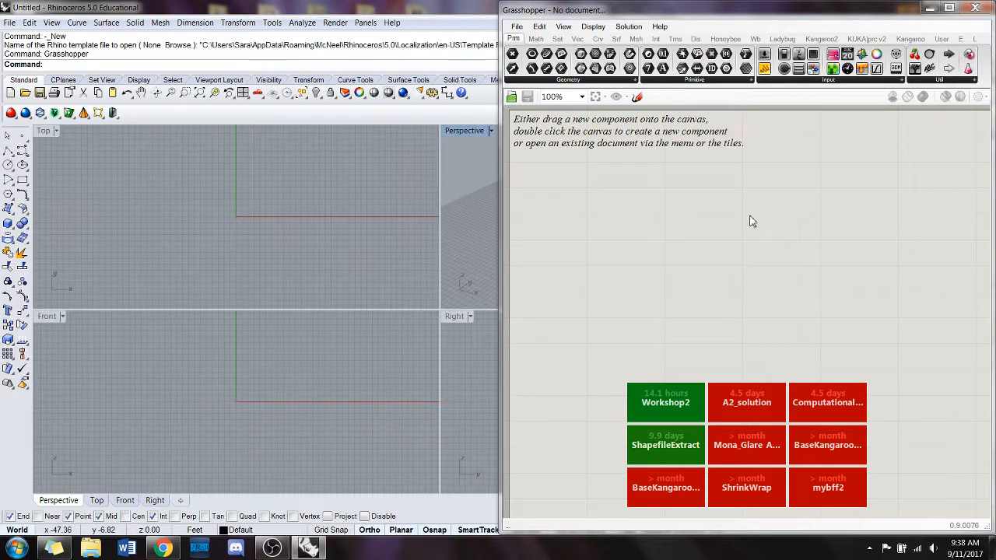
# Add a Construct Point component to the Grasshopper canvas and maximize Rhino's Perspective viewport.
pyautogui.doubleClick(733, 172)
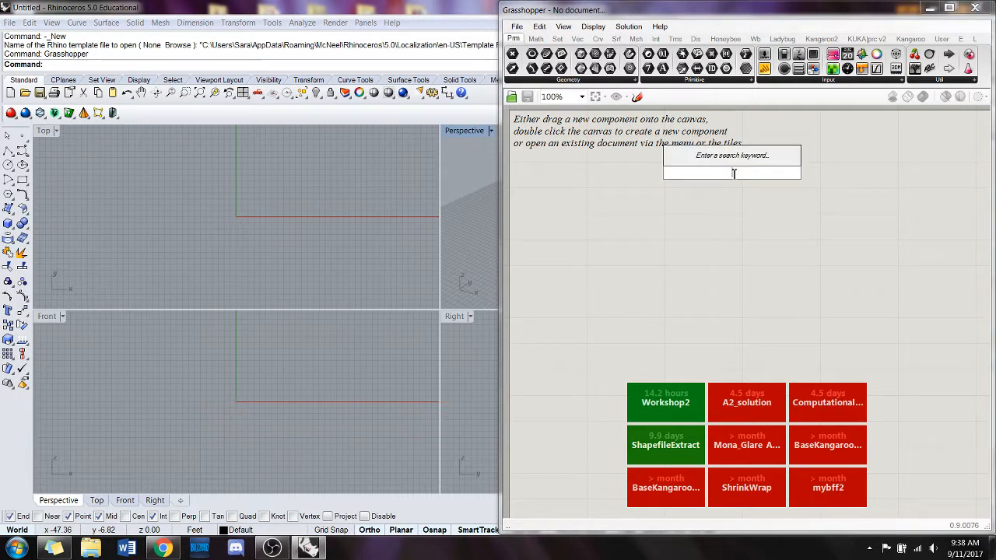
pyautogui.write('construct')
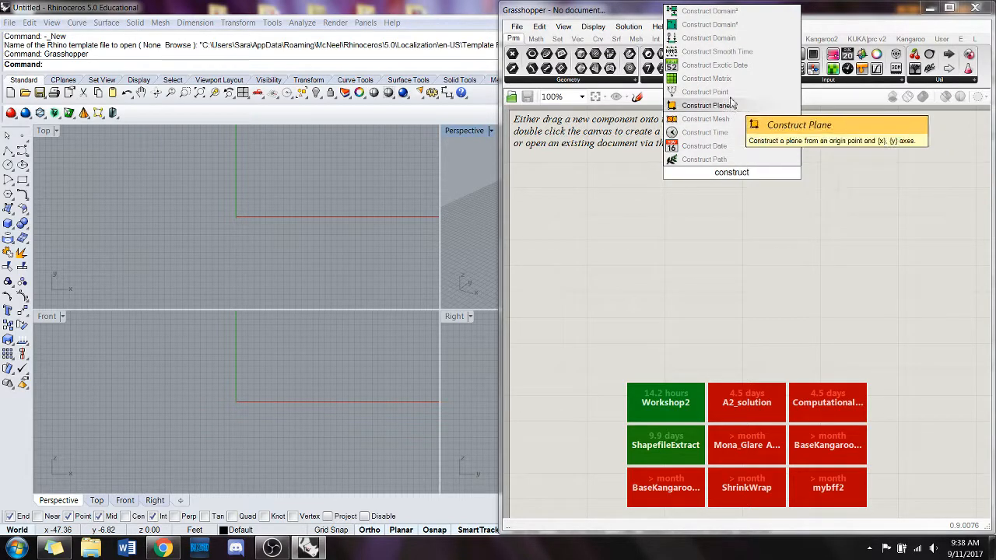
pyautogui.click(676, 92)
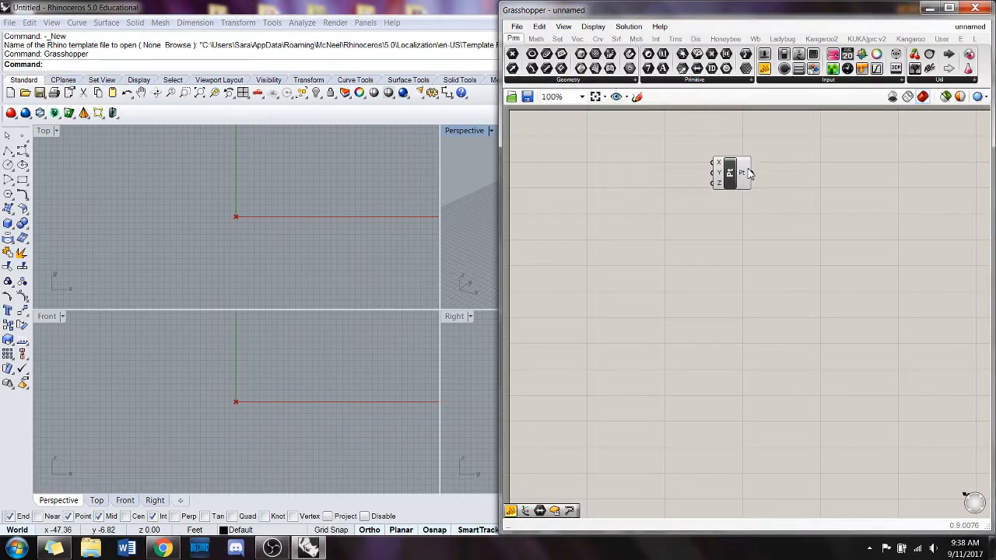
pyautogui.moveTo(749, 172); pyautogui.dragTo(656, 201)
pyautogui.click(724, 269)
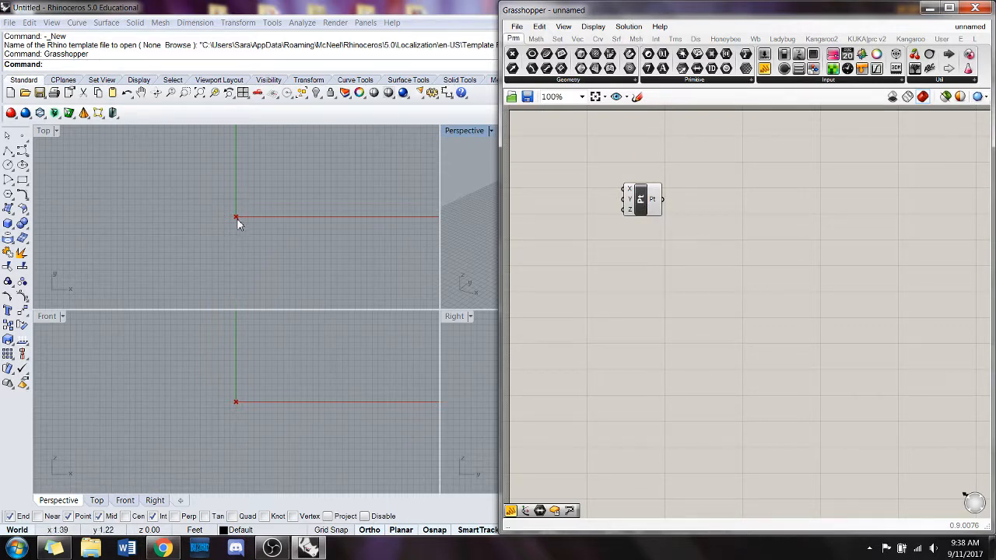
pyautogui.doubleClick(463, 130)
pyautogui.moveTo(390, 178); pyautogui.dragTo(263, 204, button='right')
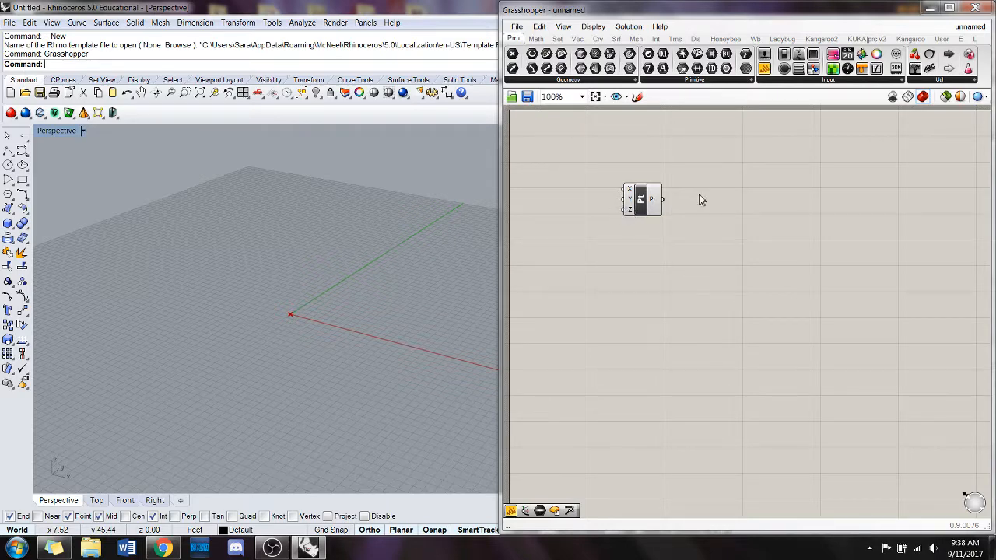
# Add a Point parameter to the canvas and position it below the Construct Point component.
pyautogui.doubleClick(662, 266)
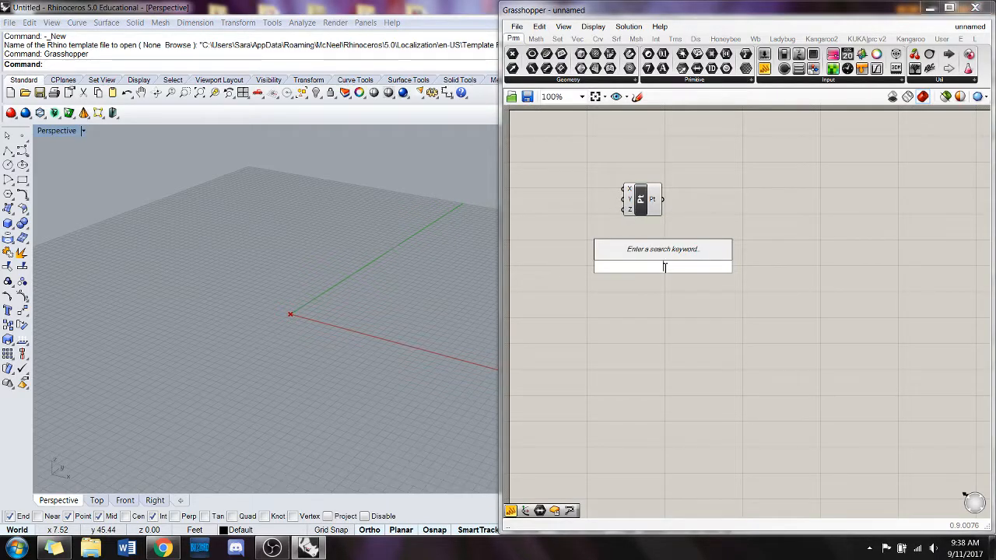
pyautogui.write('point')
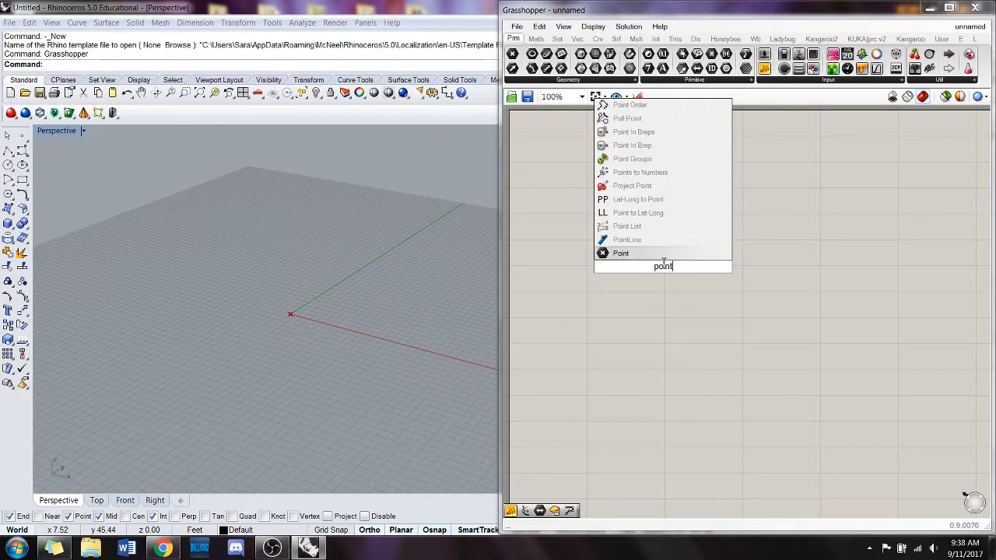
pyautogui.click(662, 254)
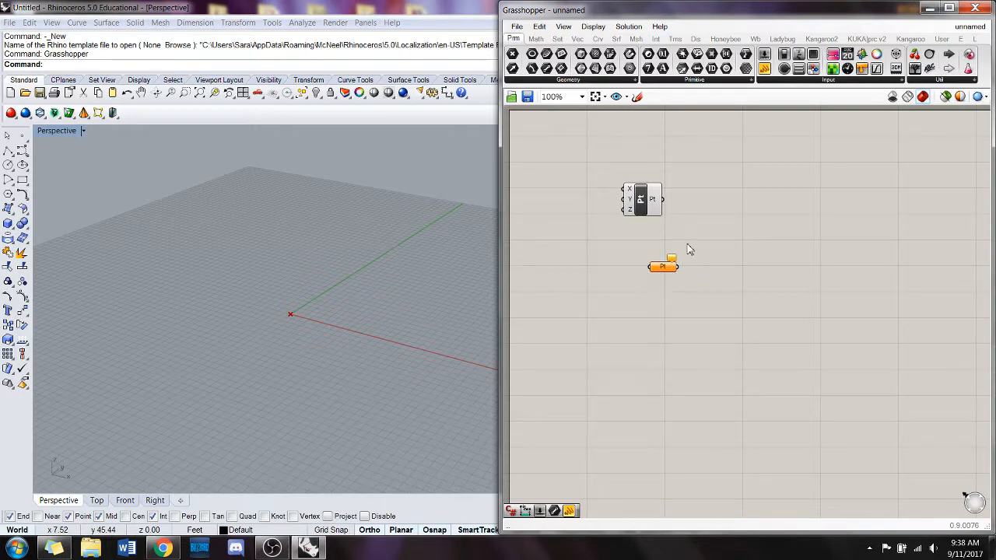
pyautogui.moveTo(672, 263)
pyautogui.moveTo(669, 269); pyautogui.dragTo(654, 283)
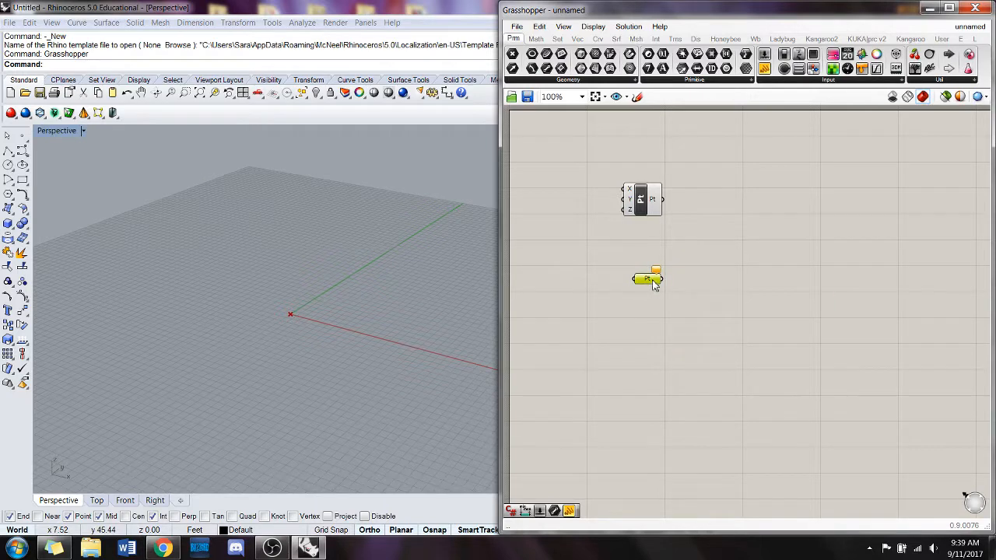
pyautogui.click(539, 289)
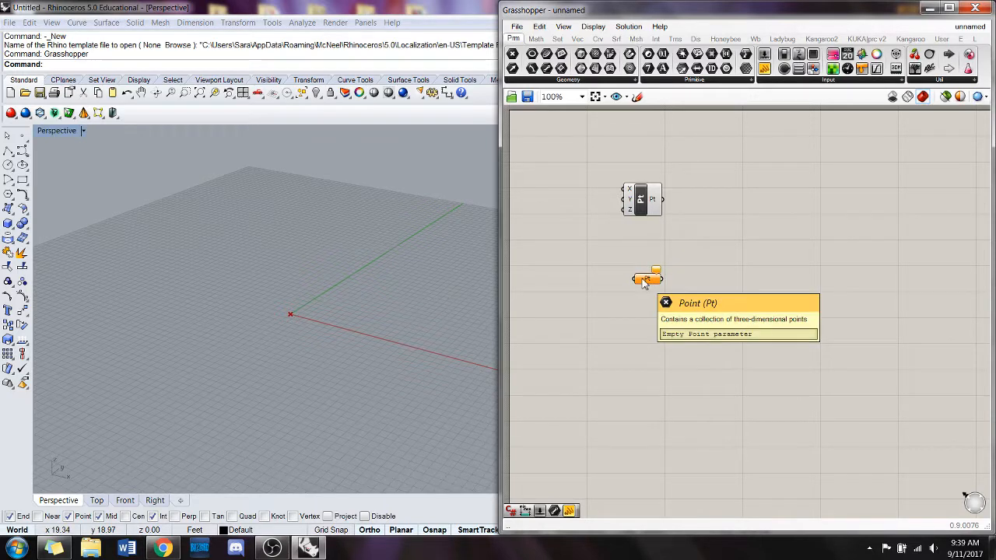
pyautogui.moveTo(647, 278); pyautogui.dragTo(639, 281)
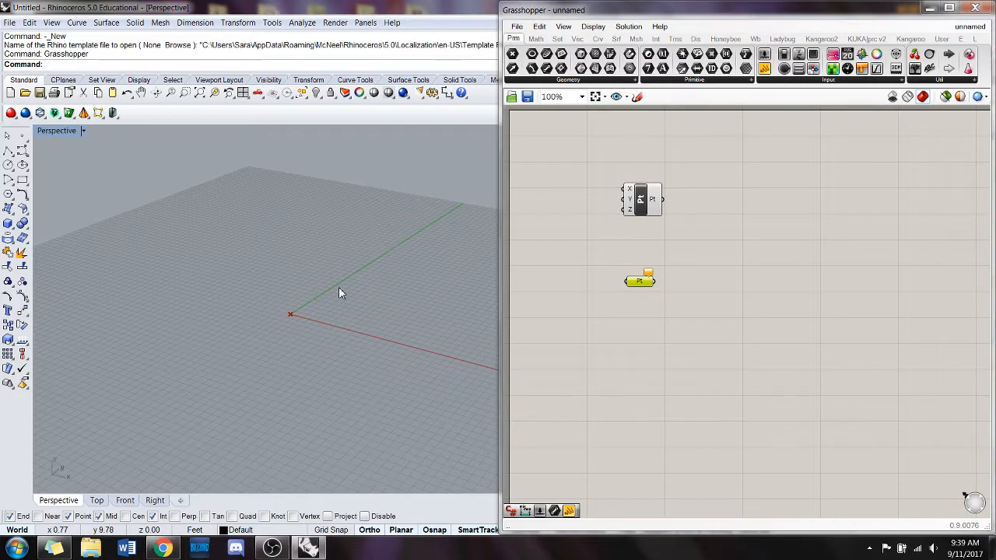
# Place a point object in Rhino's Perspective viewport at about x -13.6, y 24.1 and select it.
pyautogui.write('Point')
pyautogui.press('Return')
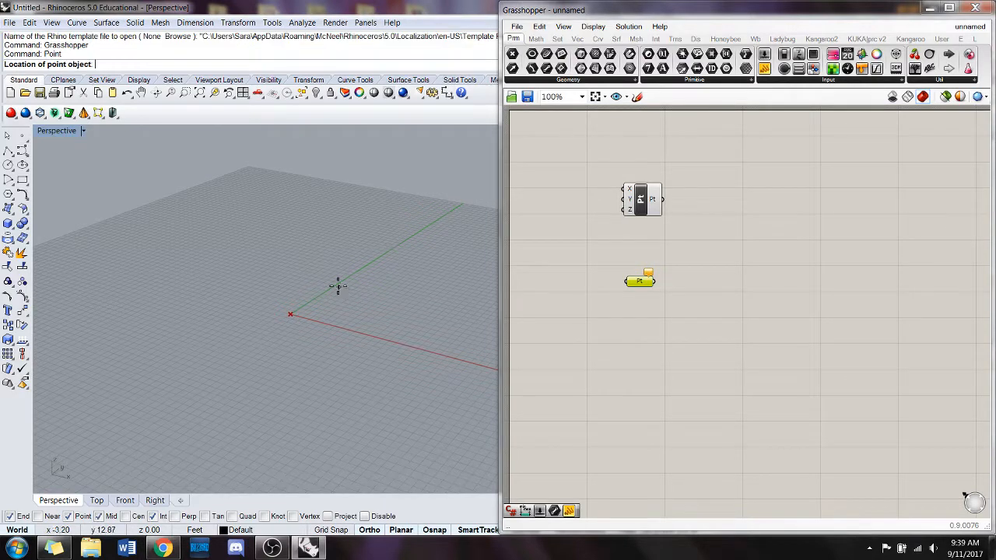
pyautogui.click(316, 235)
pyautogui.click(316, 236)
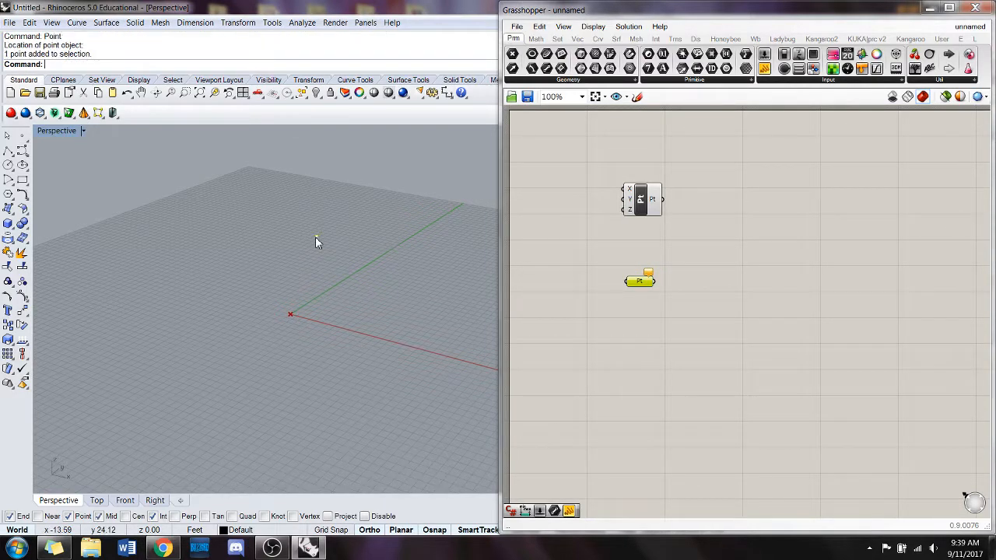
# Assign the selected Rhino point to the Point parameter with Set one Point and clear the selection.
pyautogui.rightClick(637, 281)
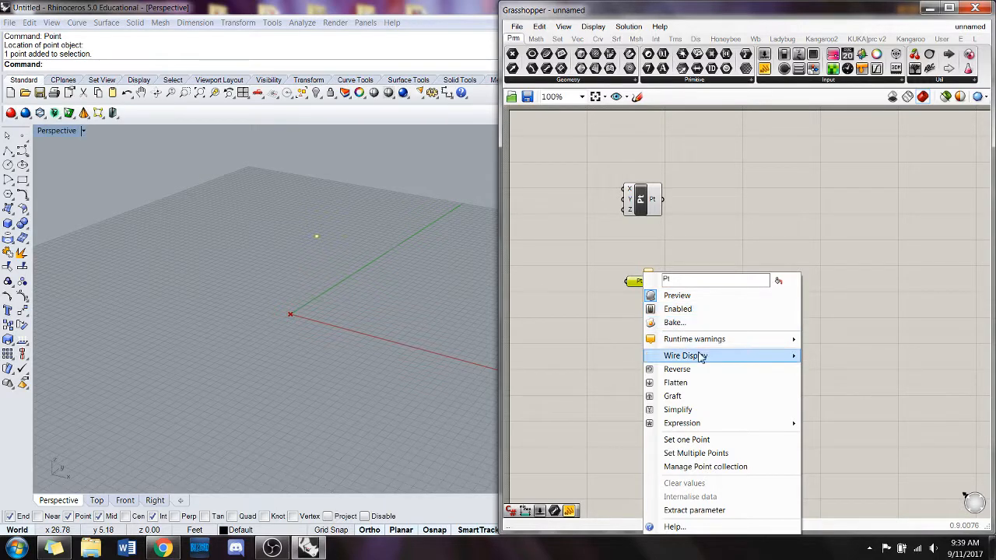
pyautogui.moveTo(695, 340)
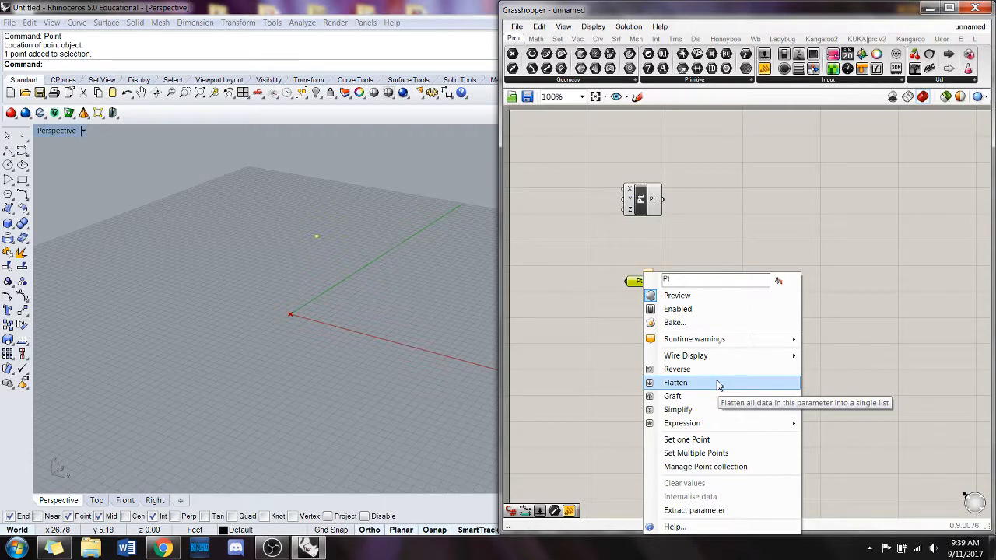
pyautogui.click(700, 440)
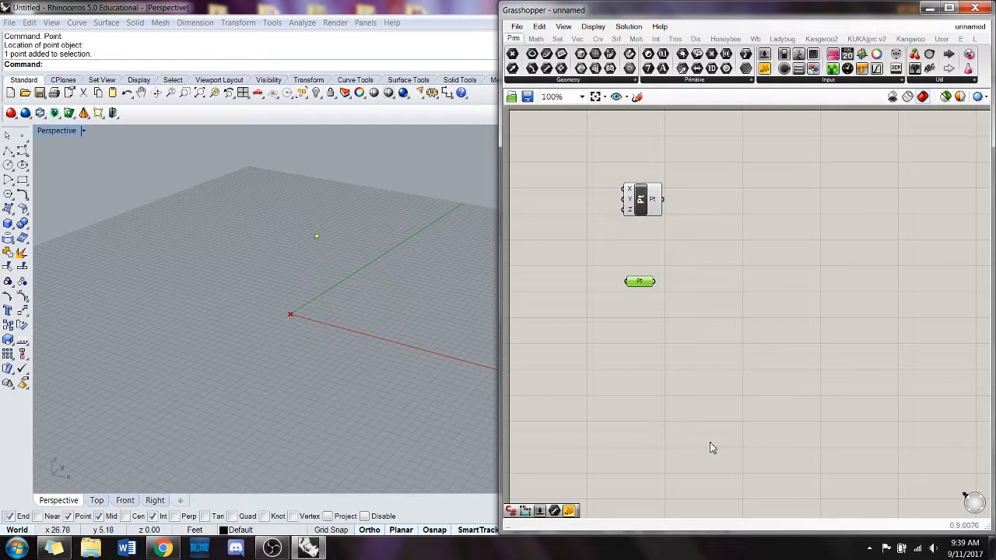
pyautogui.click(625, 305)
pyautogui.click(318, 262)
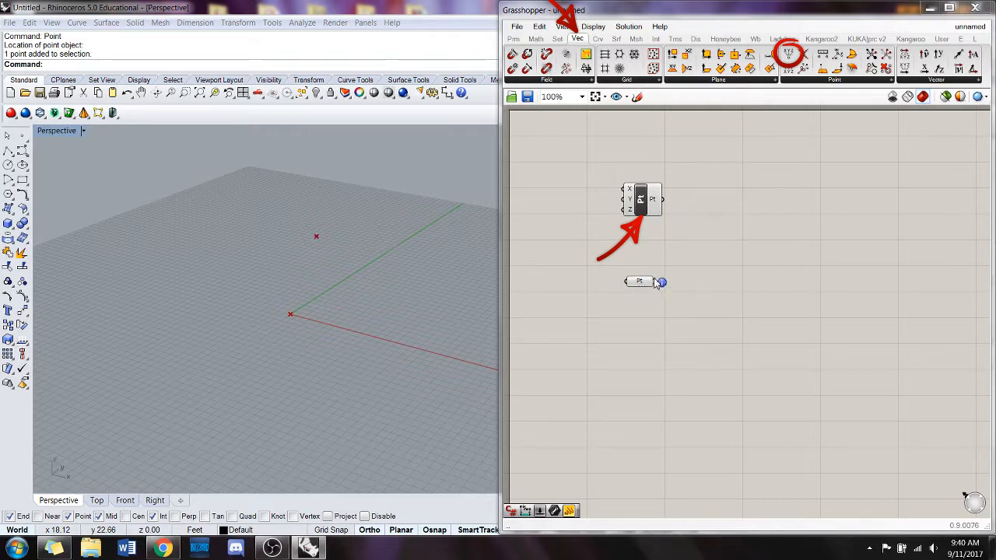
# Move the Construct Point component farther along the canvas to free space on its input side.
pyautogui.doubleClick(665, 203)
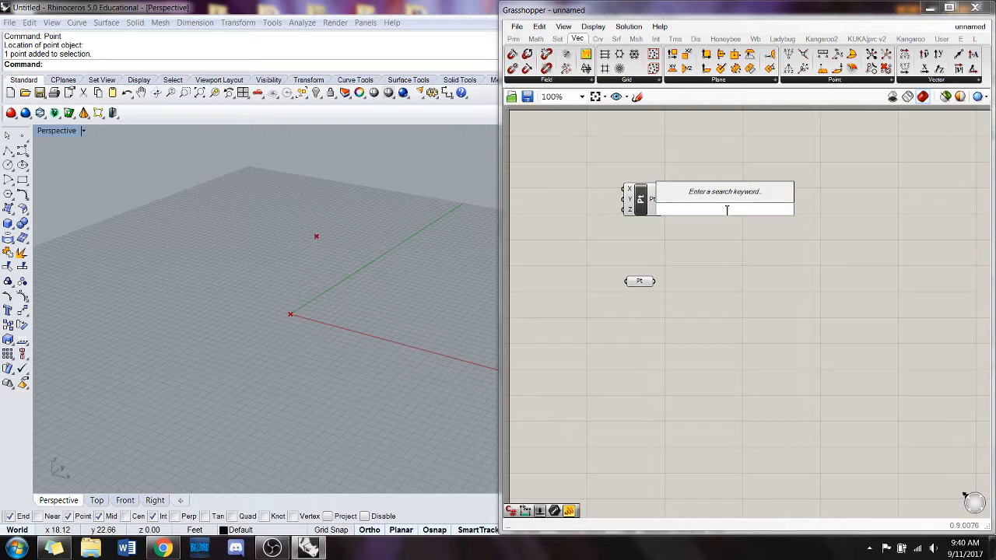
pyautogui.click(643, 204)
pyautogui.moveTo(644, 203); pyautogui.dragTo(726, 192)
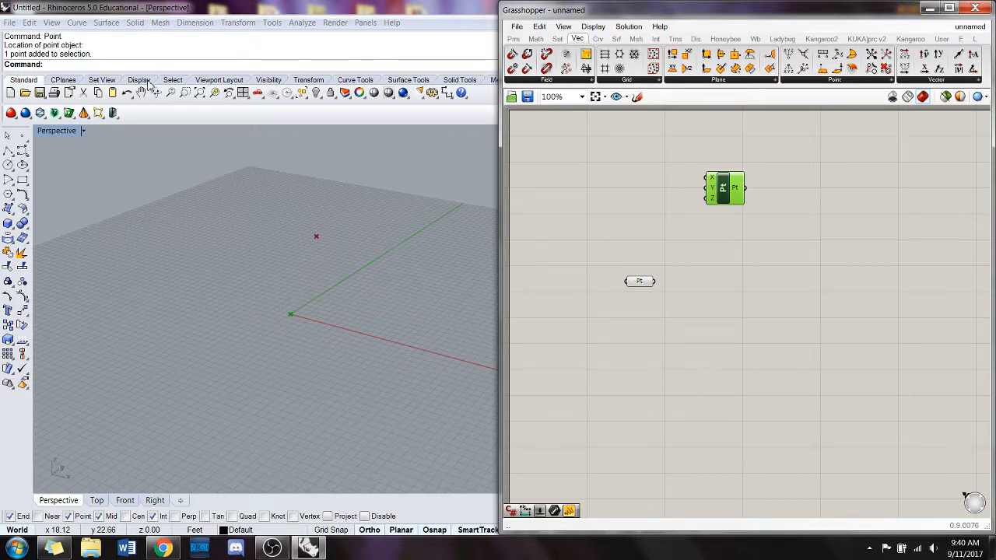
# Add a Number Slider on the input side of the Construct Point component and set its value to 1.000.
pyautogui.doubleClick(614, 175)
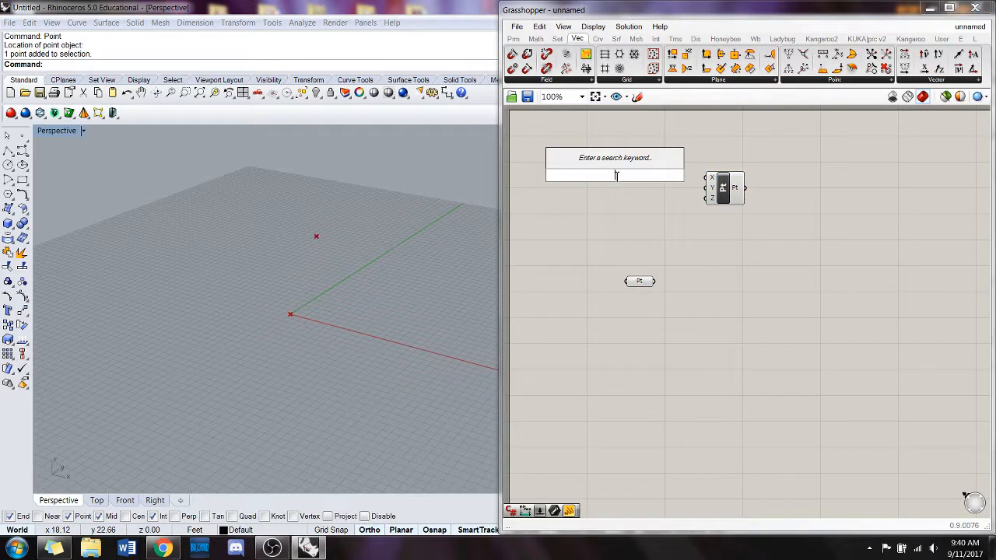
pyautogui.write('number')
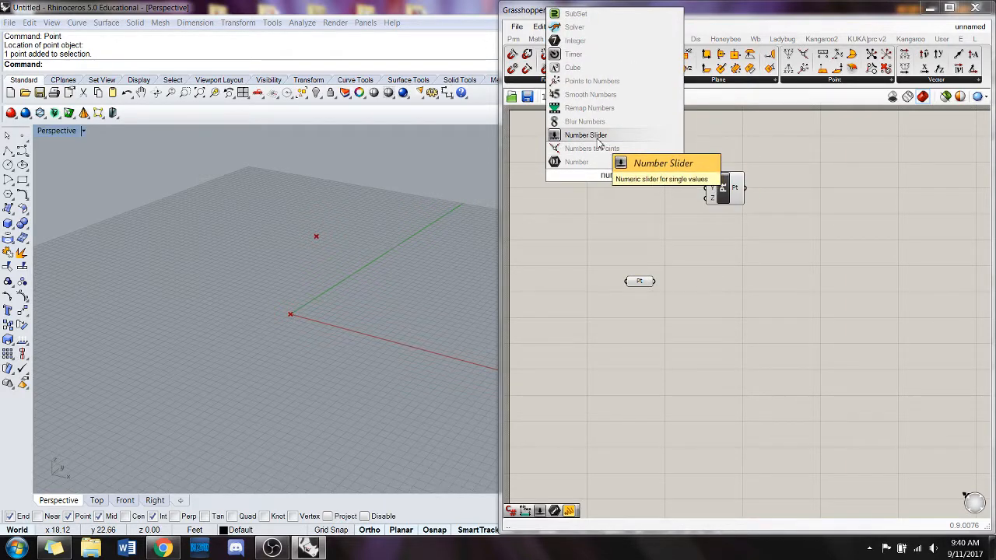
pyautogui.click(642, 140)
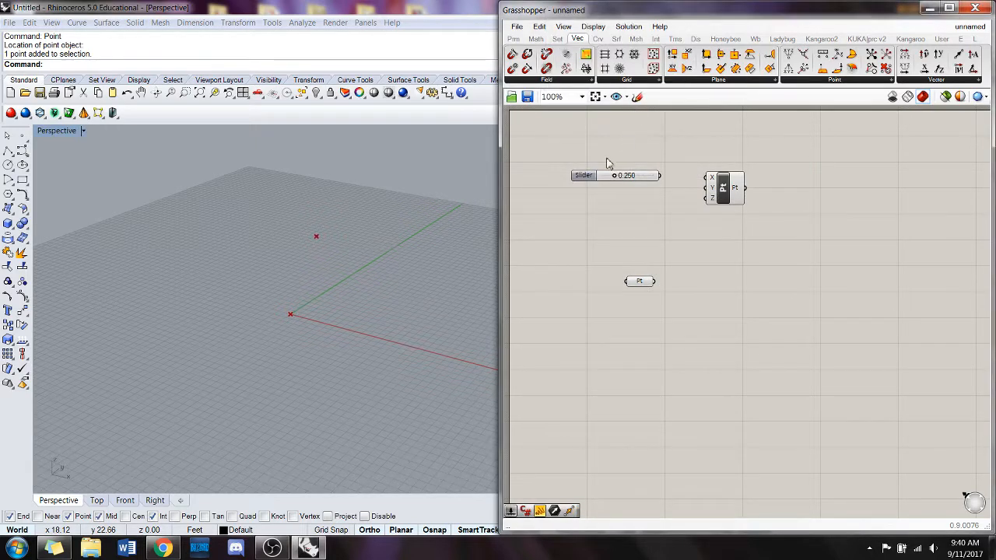
pyautogui.moveTo(588, 178); pyautogui.dragTo(650, 197)
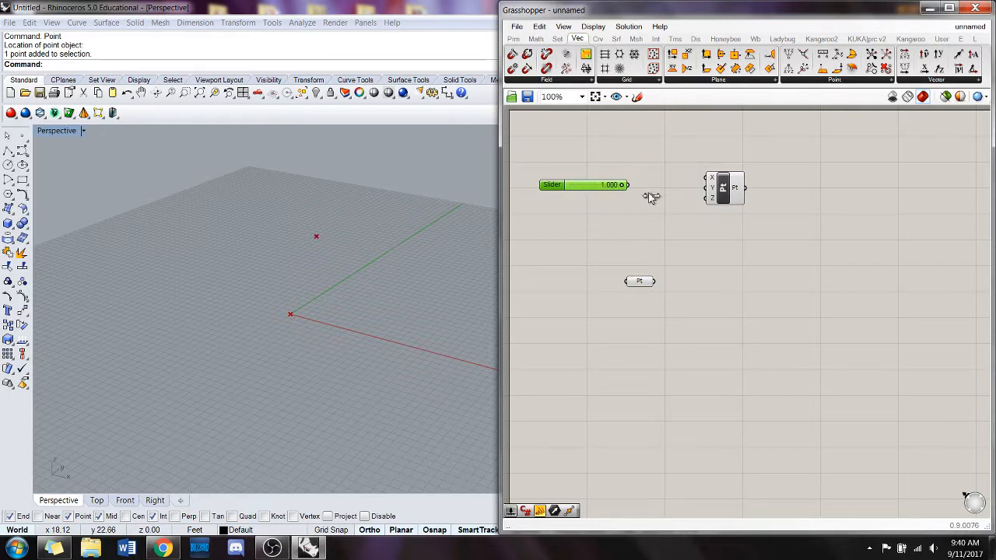
# Configure the slider with integer rounding (N) and a maximum of 10.
pyautogui.doubleClick(557, 192)
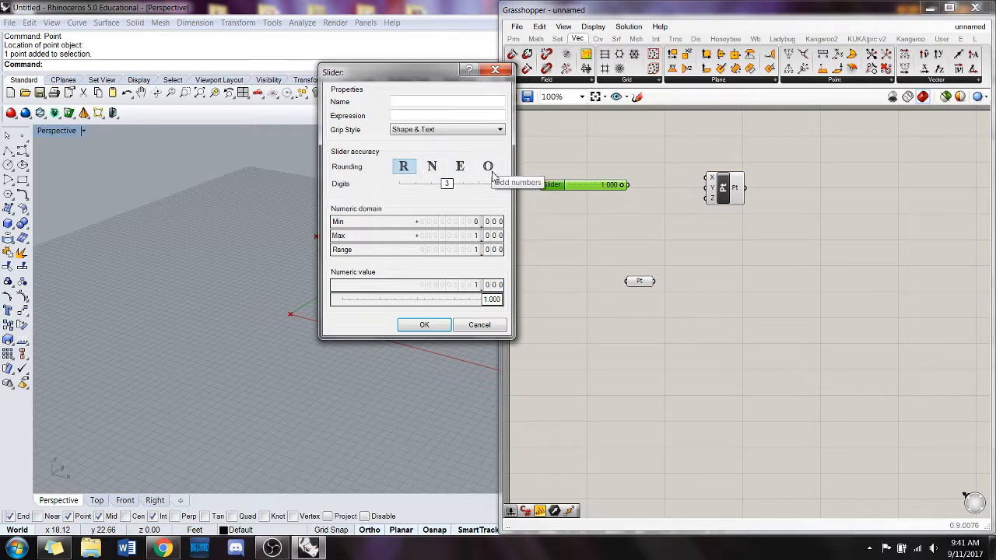
pyautogui.click(433, 168)
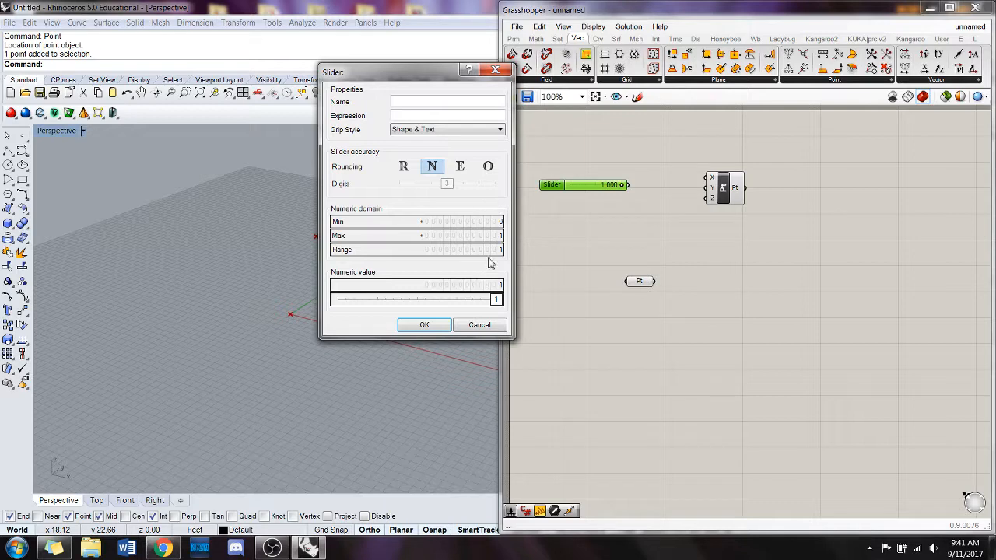
pyautogui.click(412, 236)
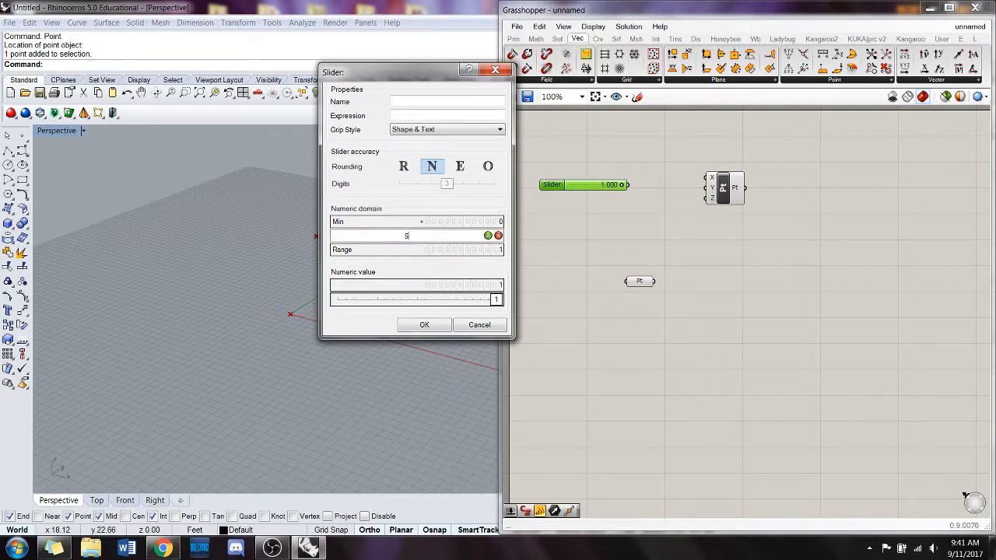
pyautogui.press('BackSpace')
pyautogui.press('Return')
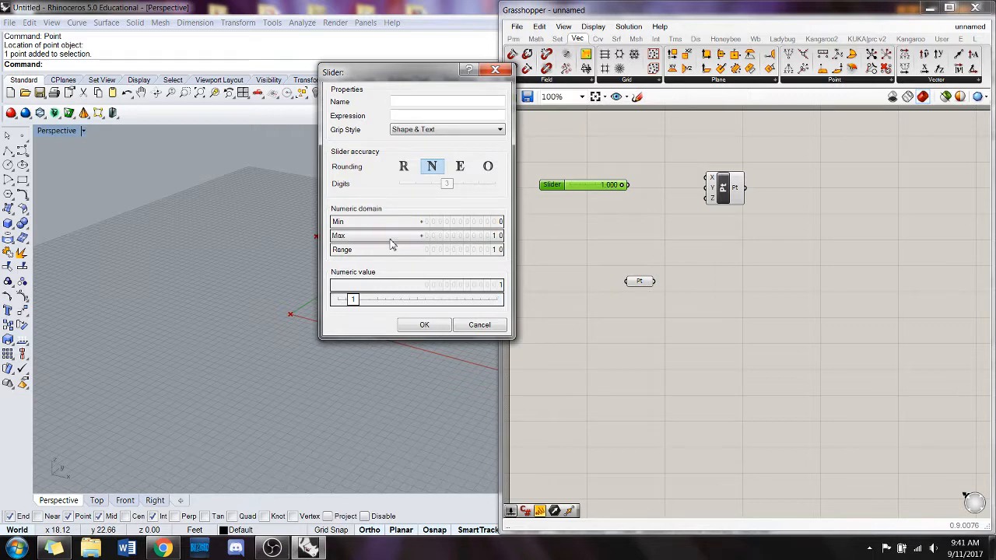
pyautogui.click(424, 324)
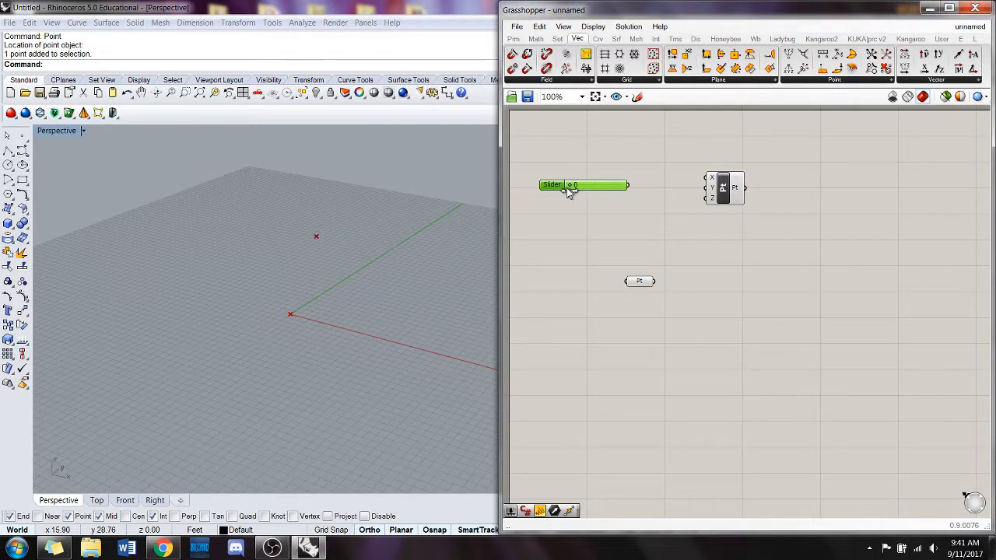
# Set the slider to 0, line it up with the Construct Point component and connect it to the X input.
pyautogui.moveTo(574, 189); pyautogui.dragTo(623, 195)
pyautogui.moveTo(598, 203); pyautogui.dragTo(532, 208)
pyautogui.moveTo(600, 191); pyautogui.dragTo(632, 185)
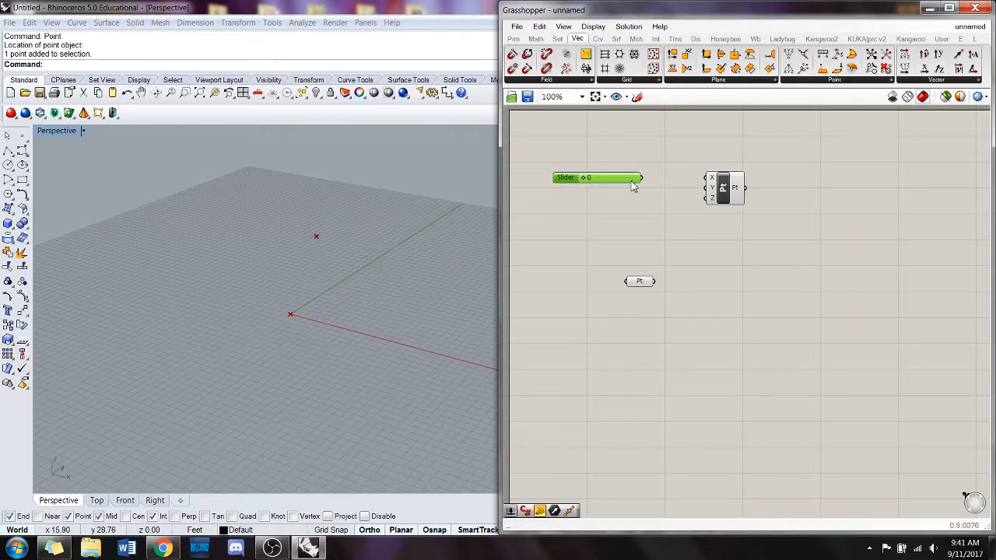
pyautogui.moveTo(720, 186); pyautogui.dragTo(703, 186)
pyautogui.moveTo(642, 178); pyautogui.dragTo(796, 233)
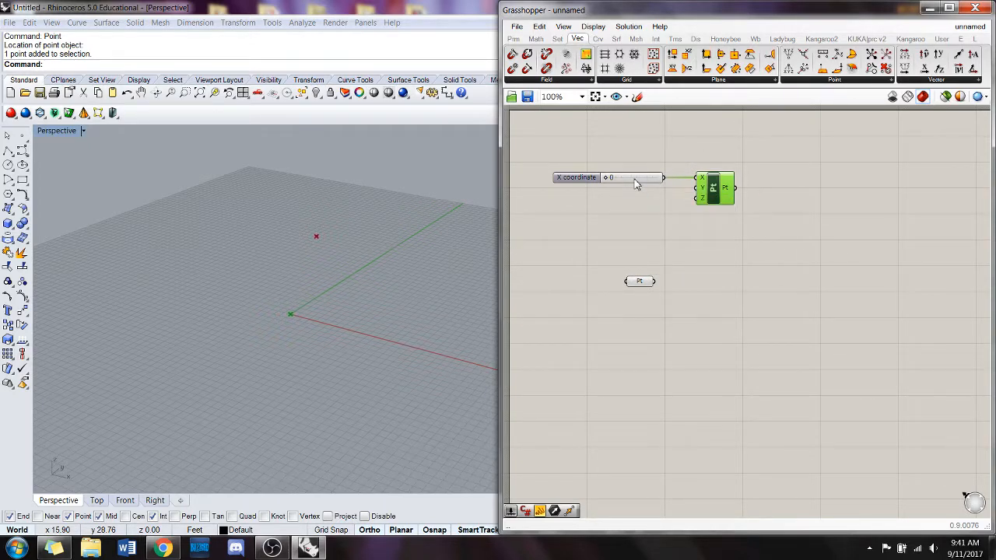
pyautogui.click(655, 241)
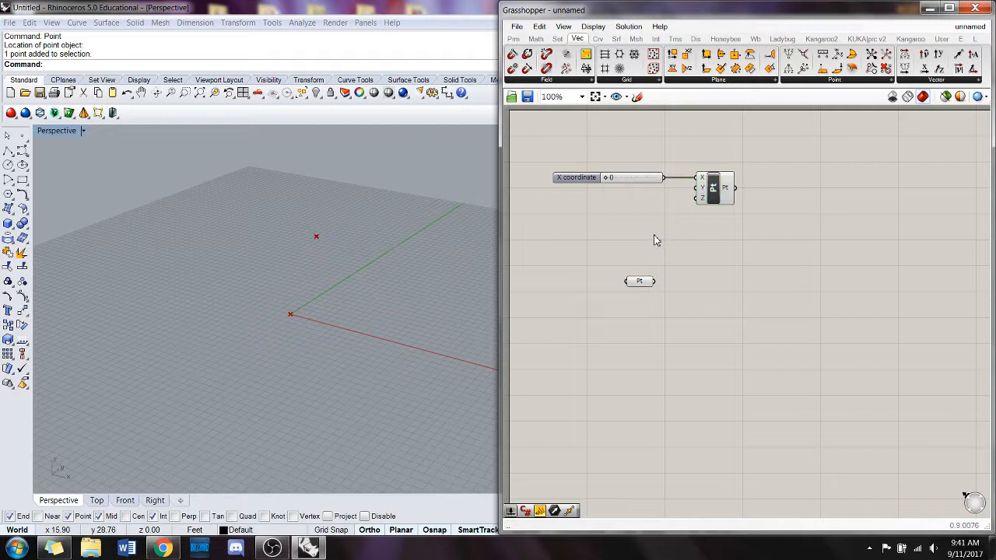
# Duplicate the X coordinate slider twice and connect the copies to the Y and Z inputs of Construct Point.
pyautogui.click(714, 193)
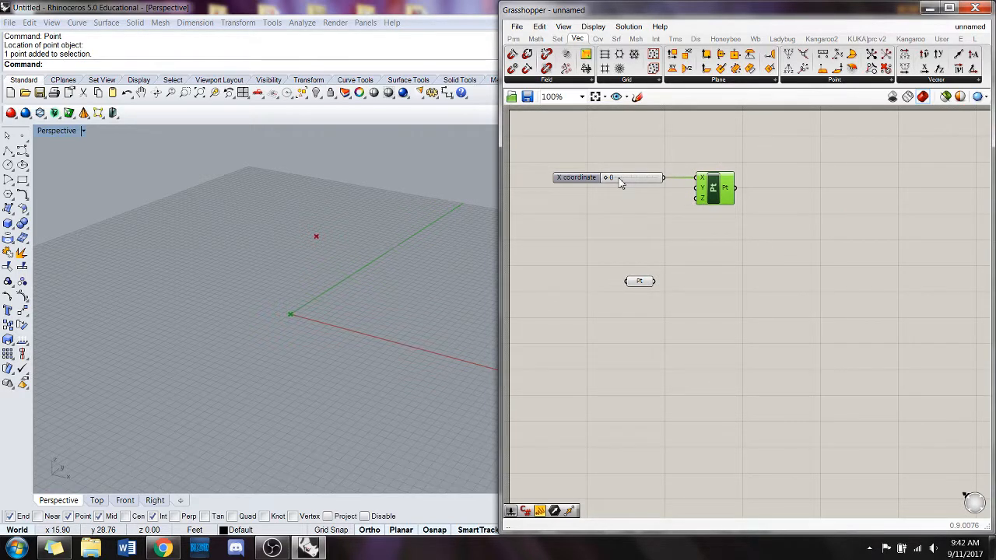
pyautogui.keyDown('alt'); pyautogui.moveTo(621, 179); pyautogui.dragTo(697, 198); pyautogui.keyUp('alt')
pyautogui.click(660, 231)
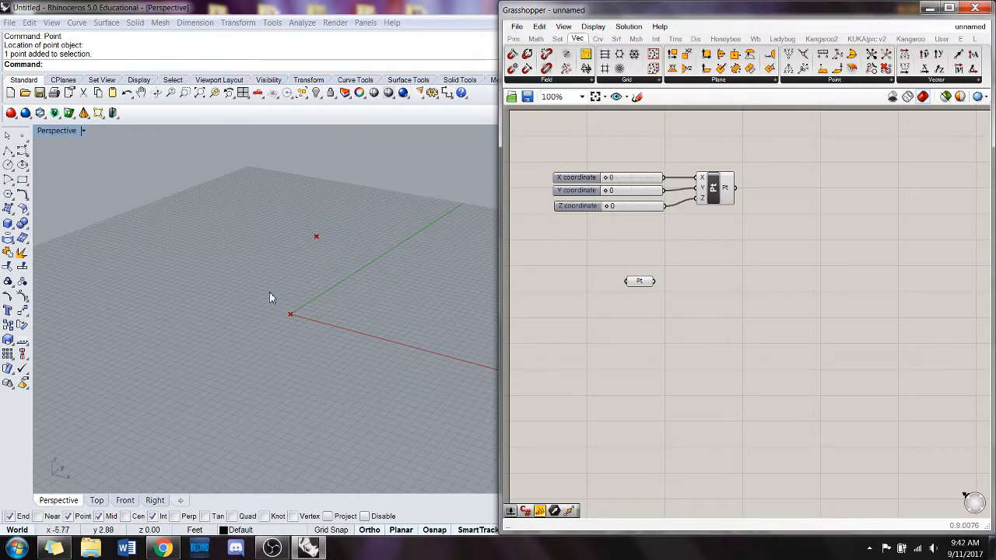
# Set the coordinate sliders to X 6, Y 7 and Z 3 to move the constructed point away from the origin.
pyautogui.click(291, 319)
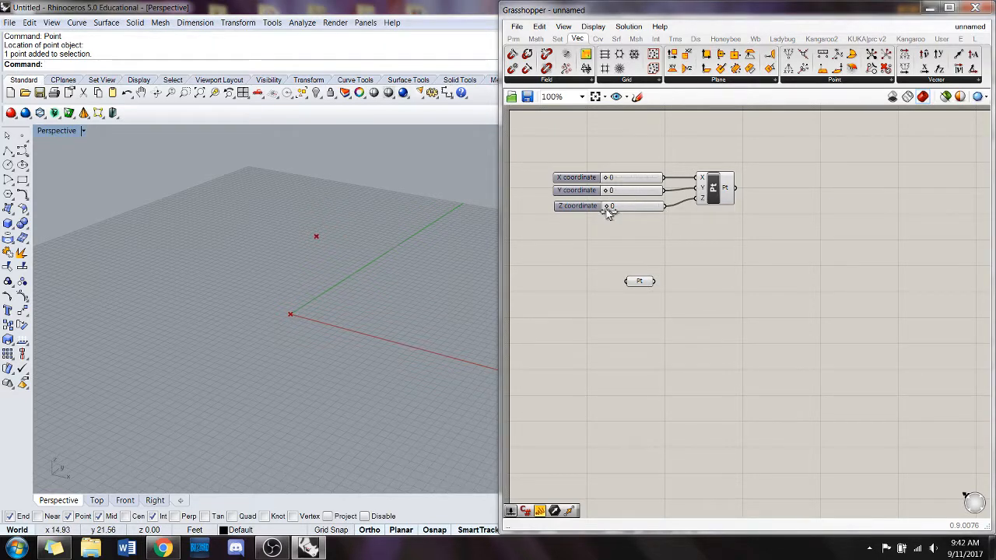
pyautogui.moveTo(612, 206); pyautogui.dragTo(637, 192)
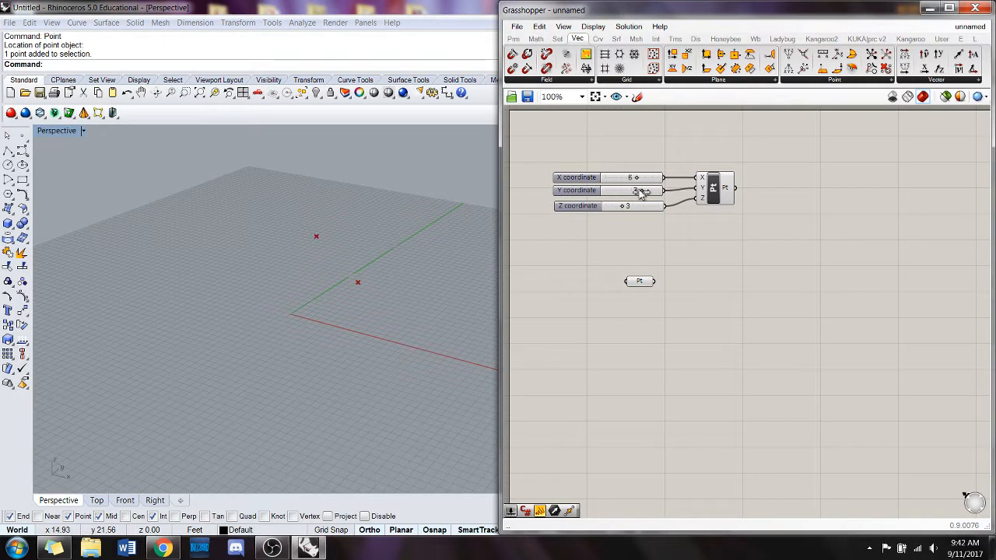
# Set the X coordinate slider to 5 and move the Construct Point component slightly closer to its sliders.
pyautogui.moveTo(431, 266); pyautogui.dragTo(419, 184, button='right')
pyautogui.moveTo(717, 193); pyautogui.dragTo(712, 193)
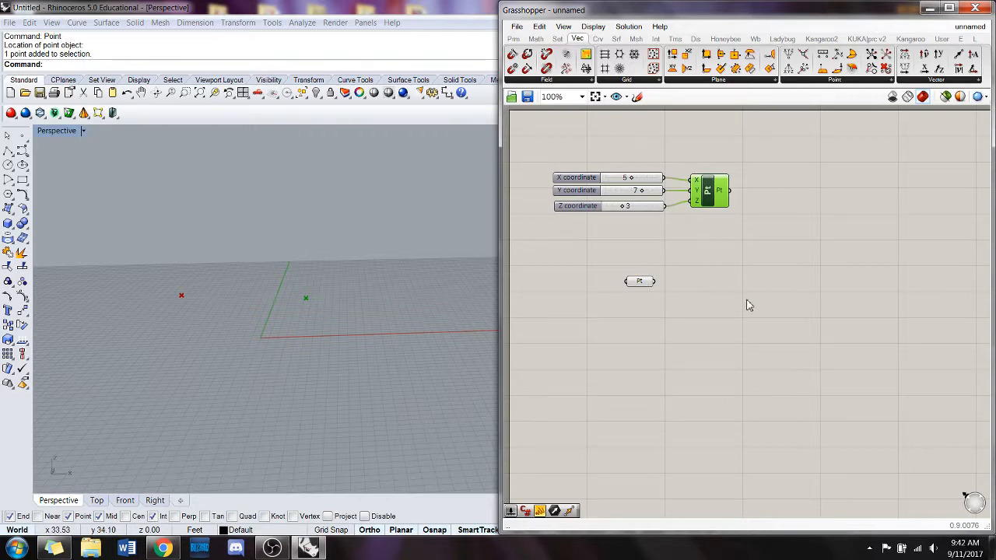
# Add a Line parameter to the canvas and place it directly below the Point parameter.
pyautogui.doubleClick(800, 263)
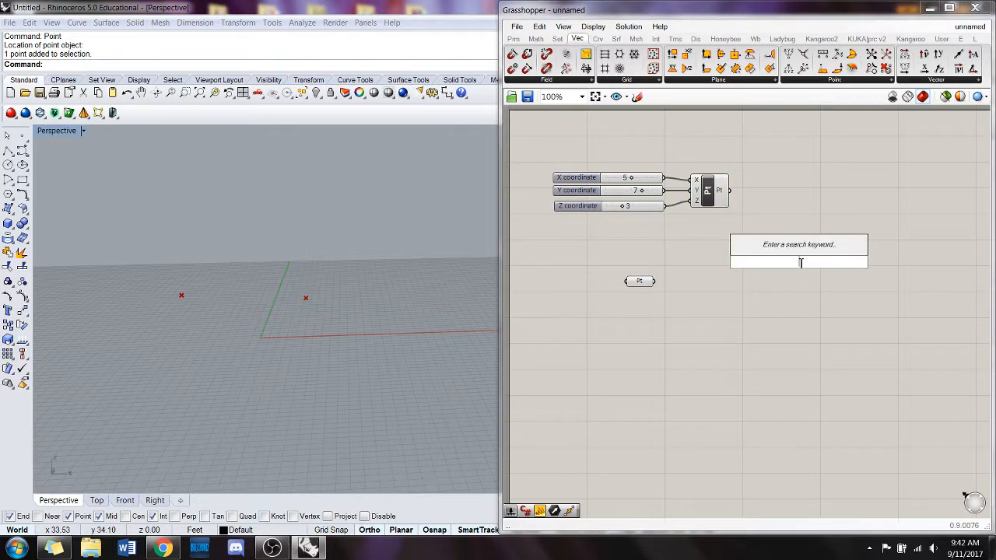
pyautogui.write('line')
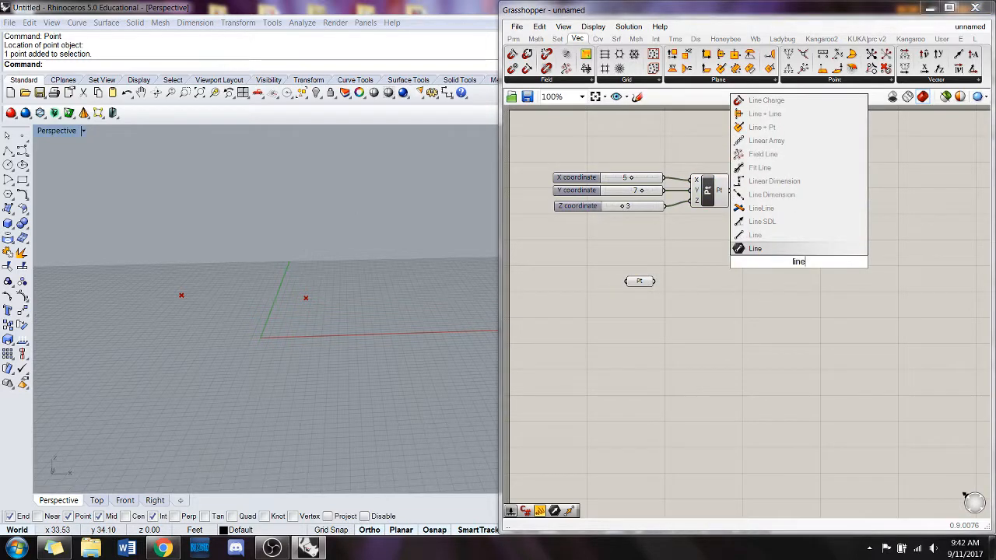
pyautogui.click(781, 249)
pyautogui.moveTo(797, 261); pyautogui.dragTo(640, 301)
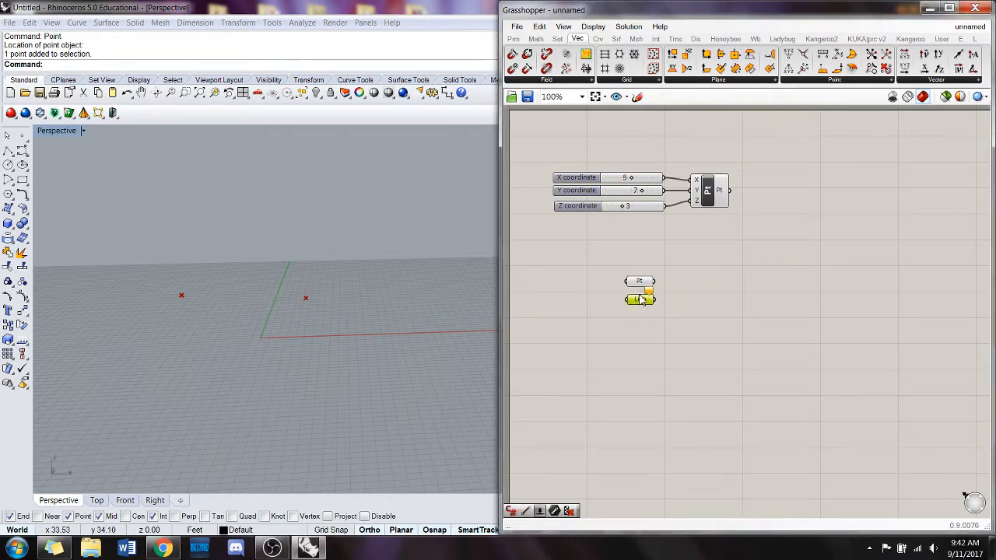
pyautogui.click(736, 360)
# Delete the referenced point in Rhino together with the Point and Line parameters on the canvas.
pyautogui.click(183, 297)
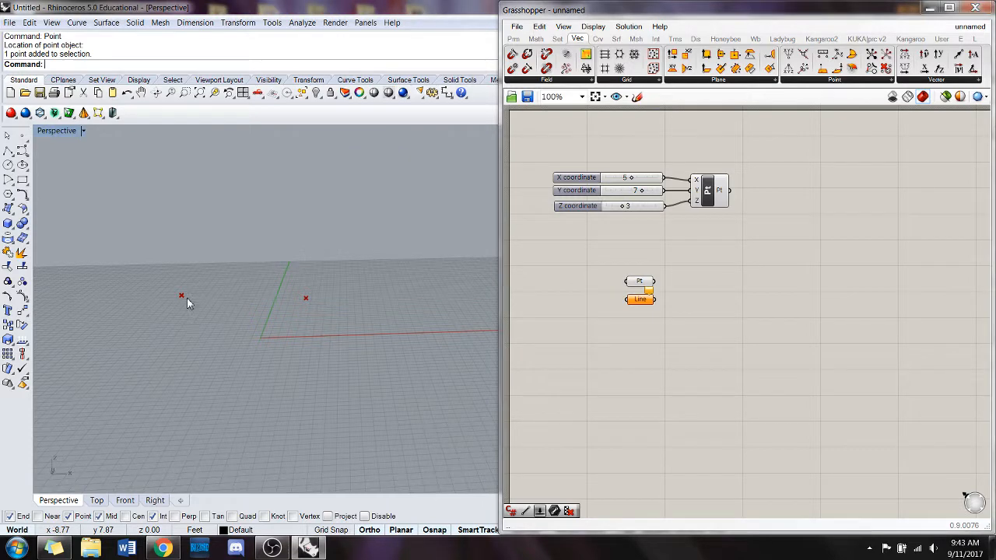
pyautogui.press('Delete')
pyautogui.moveTo(629, 355); pyautogui.dragTo(600, 282)
pyautogui.press('Delete')
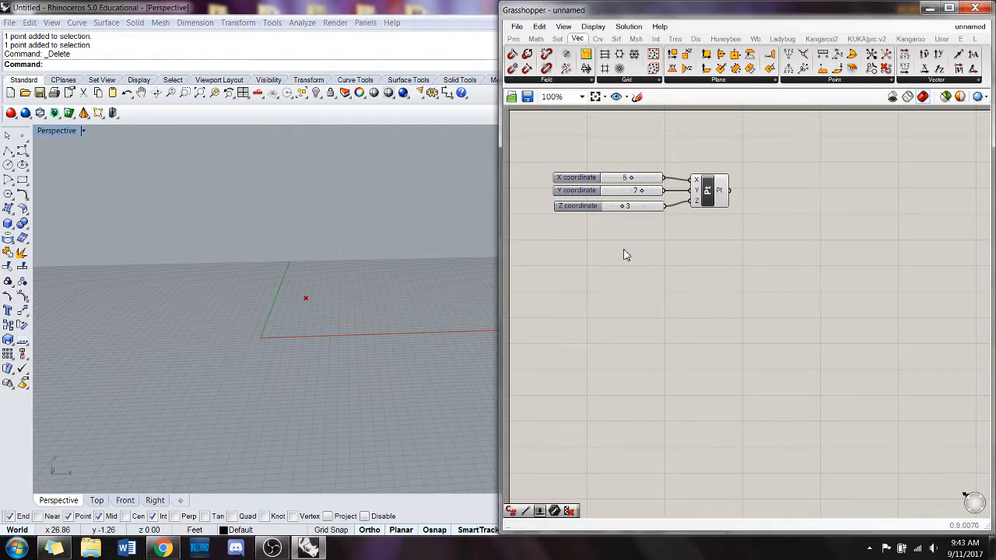
# Add a two-point Line component with A and B inputs and place it above and beyond the Construct Point component.
pyautogui.doubleClick(726, 264)
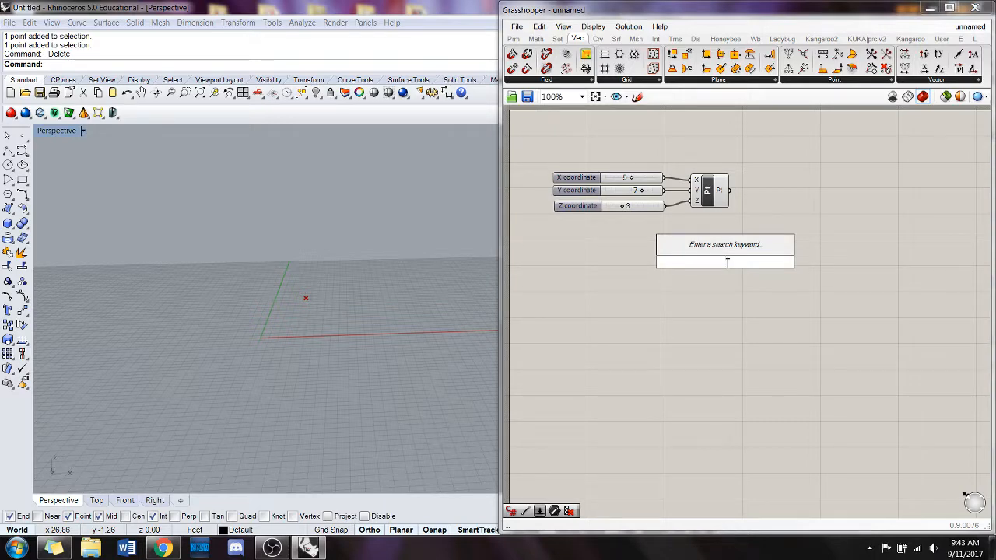
pyautogui.write('line')
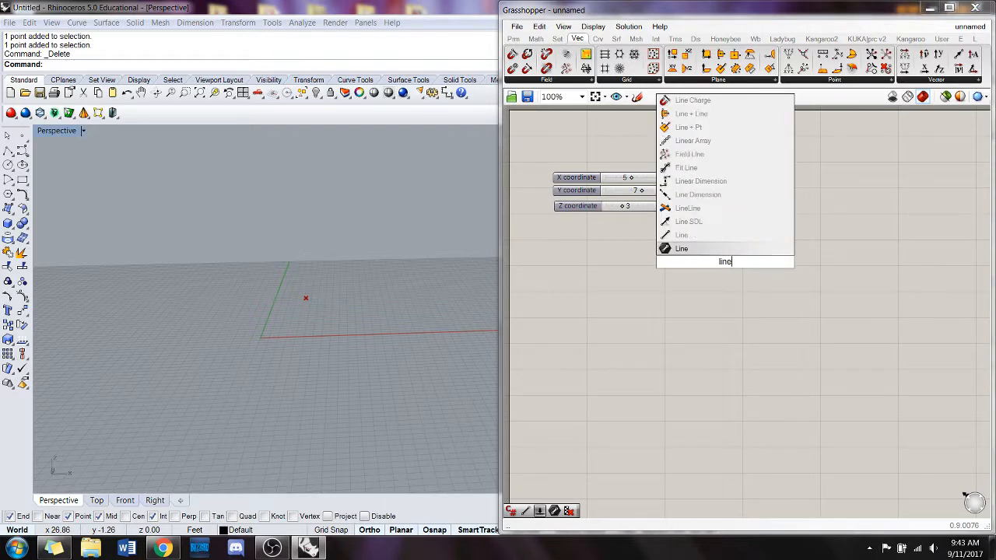
pyautogui.click(714, 243)
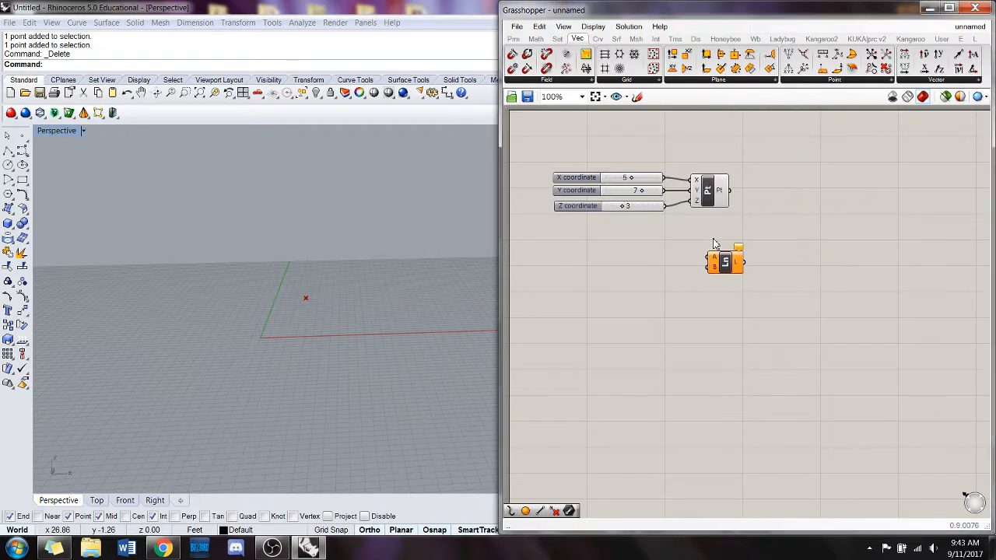
pyautogui.moveTo(715, 263); pyautogui.dragTo(805, 146)
# Add a Line SDL component below the two-point Line component and tidy the positions of the neighbouring components.
pyautogui.doubleClick(804, 289)
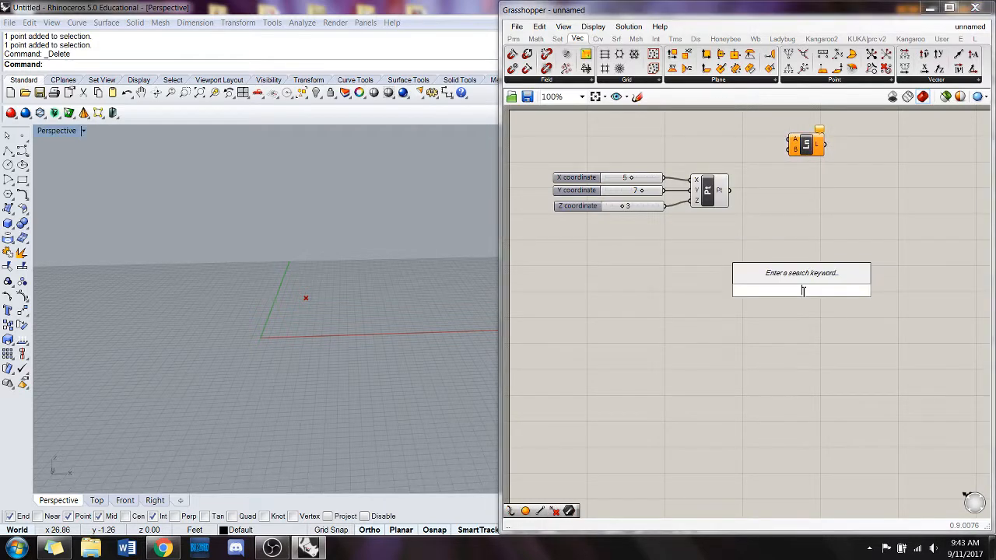
pyautogui.write('line')
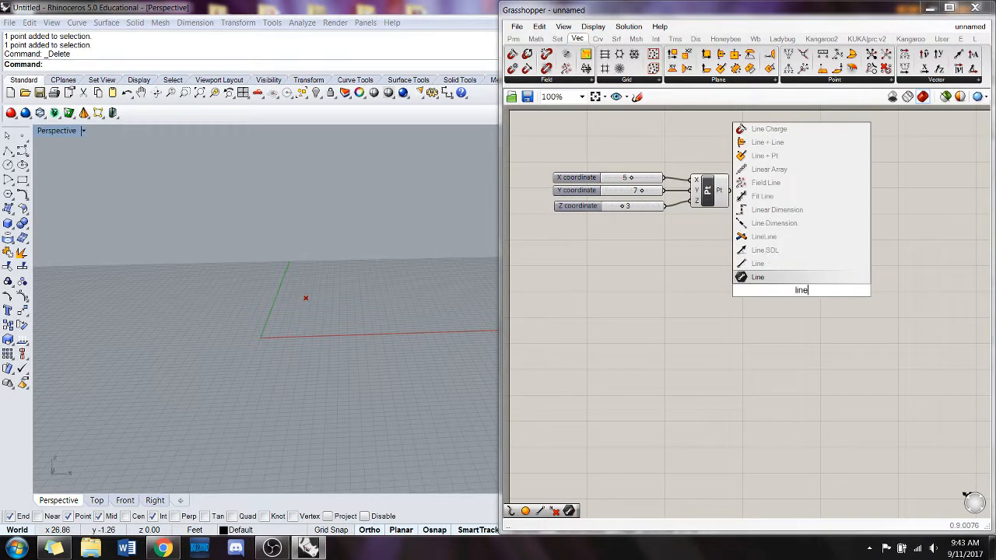
pyautogui.click(784, 249)
pyautogui.moveTo(804, 303); pyautogui.dragTo(818, 266)
pyautogui.moveTo(807, 150); pyautogui.dragTo(814, 153)
pyautogui.moveTo(705, 200); pyautogui.dragTo(699, 201)
pyautogui.moveTo(714, 274); pyautogui.dragTo(686, 276, button='right')
# Add a Move component and place it between the Construct Point component and the two line components.
pyautogui.doubleClick(669, 273)
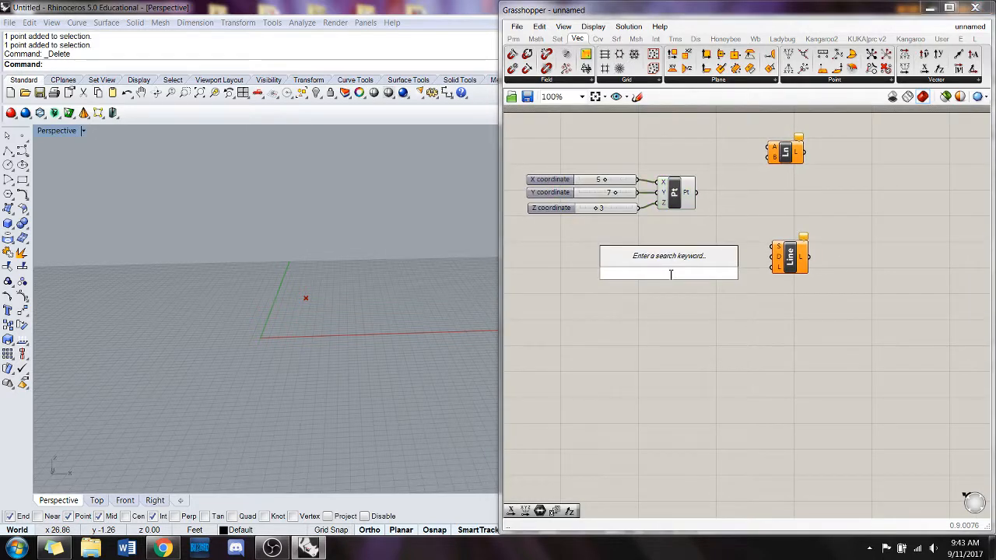
pyautogui.write('move')
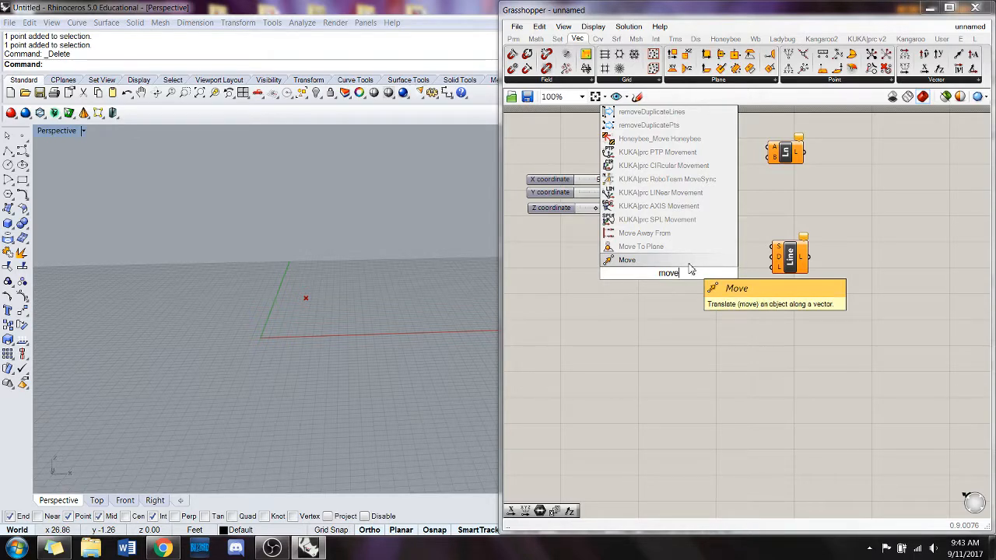
pyautogui.press('Return')
pyautogui.moveTo(667, 272); pyautogui.dragTo(757, 206)
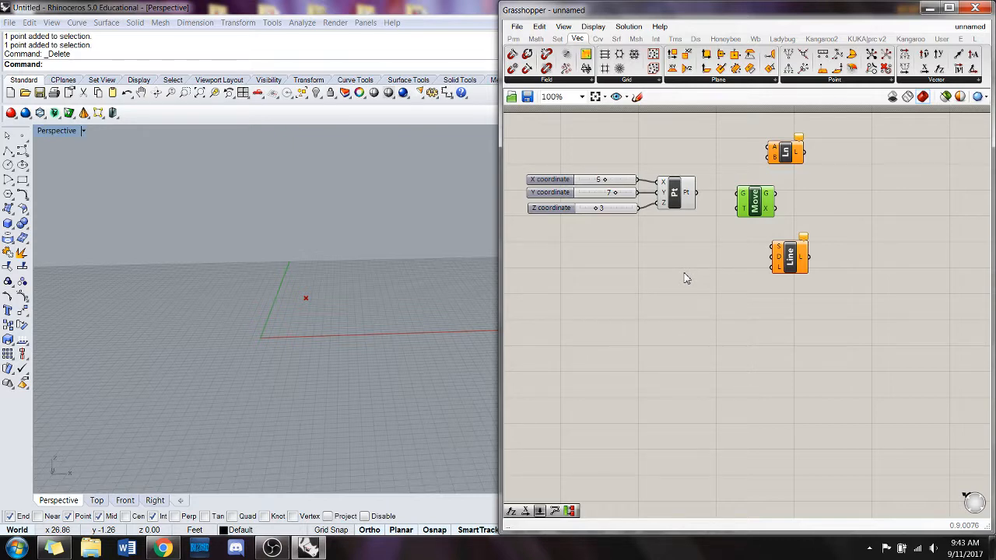
# Add a Unit X vector, connect it to Move's T input, and connect the constructed point to Move's G input.
pyautogui.doubleClick(606, 263)
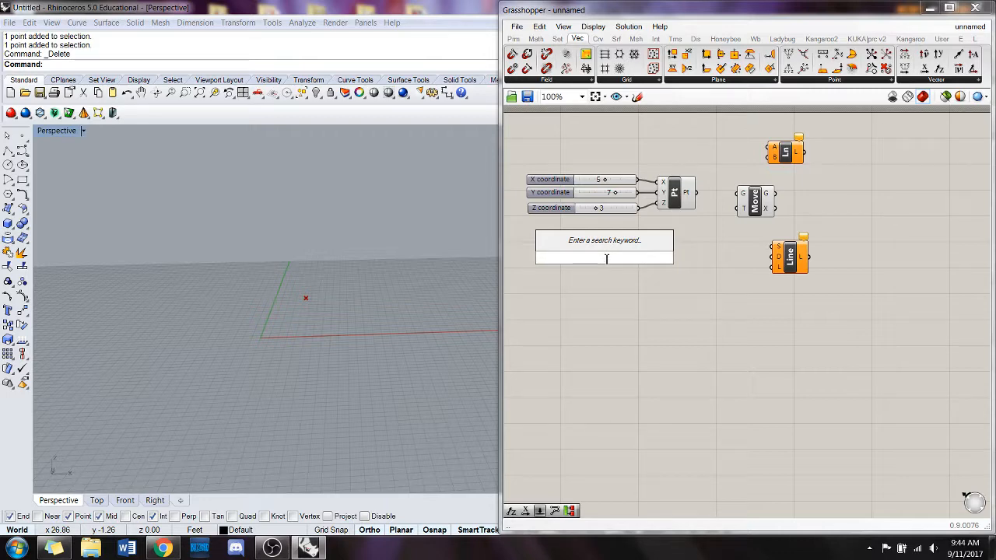
pyautogui.write('x')
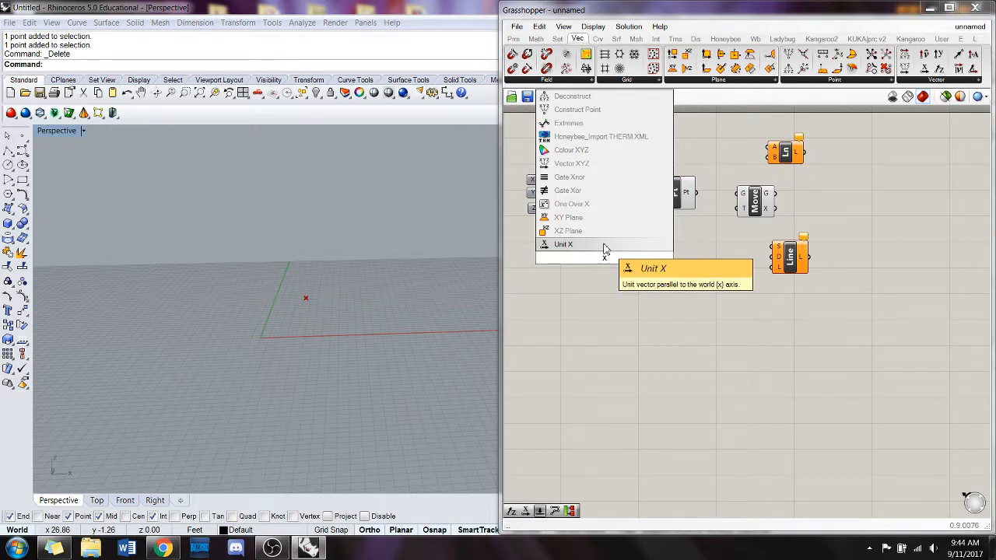
pyautogui.click(564, 245)
pyautogui.moveTo(602, 262); pyautogui.dragTo(753, 209)
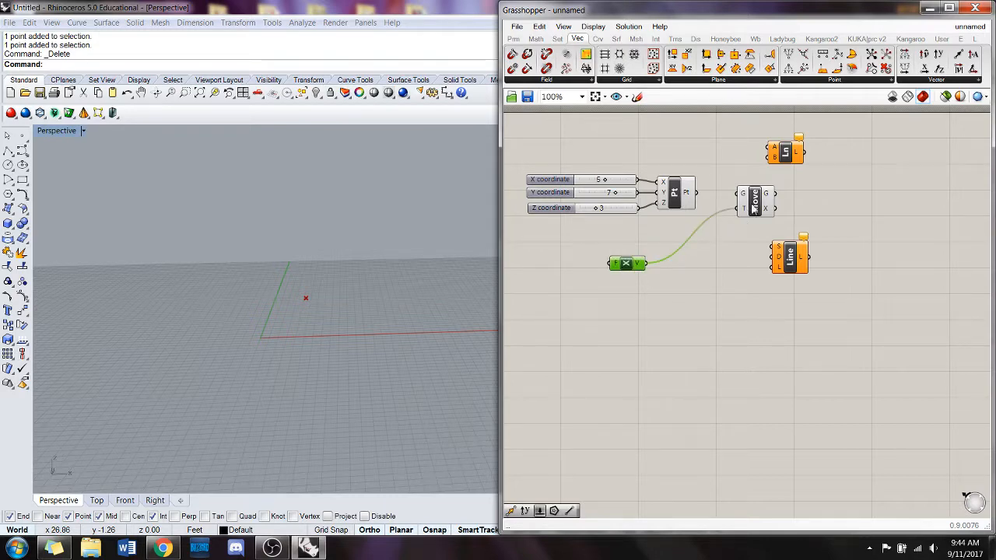
pyautogui.moveTo(747, 216)
pyautogui.moveTo(697, 194); pyautogui.dragTo(737, 193)
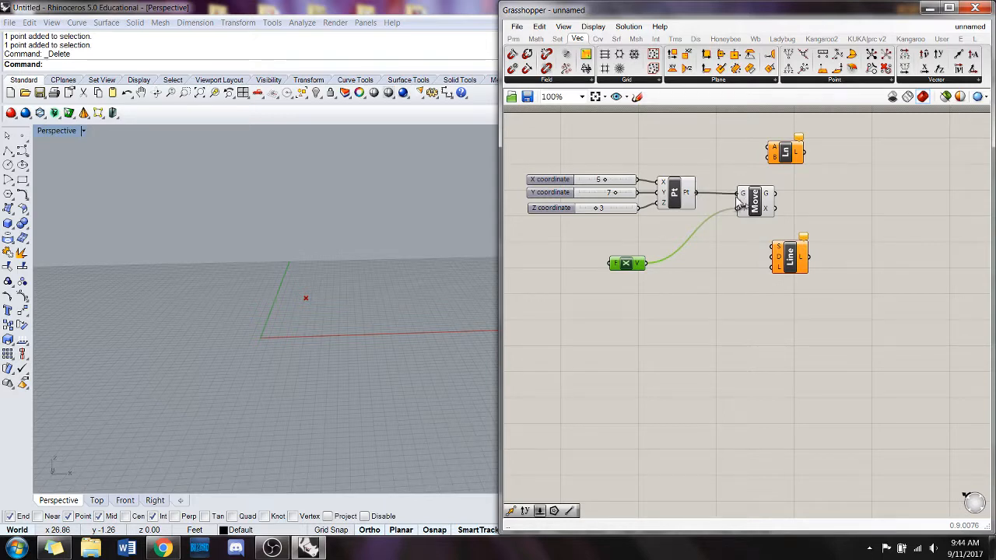
pyautogui.scroll(5, 395, 300)
pyautogui.moveTo(312, 308); pyautogui.dragTo(326, 274, button='right')
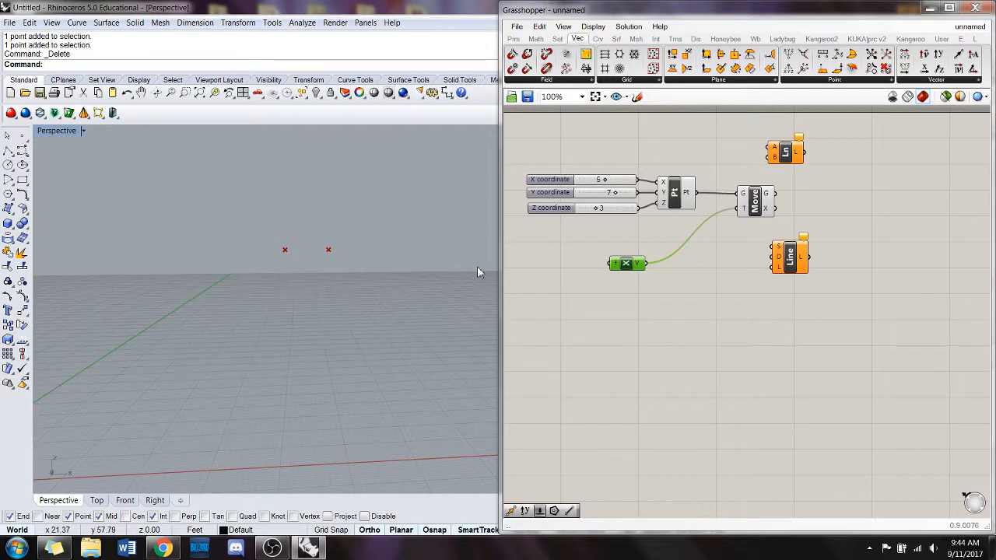
# Create a number slider with the value 3, place it beside Unit X and connect it to the Factor input.
pyautogui.doubleClick(595, 271)
pyautogui.press('Escape')
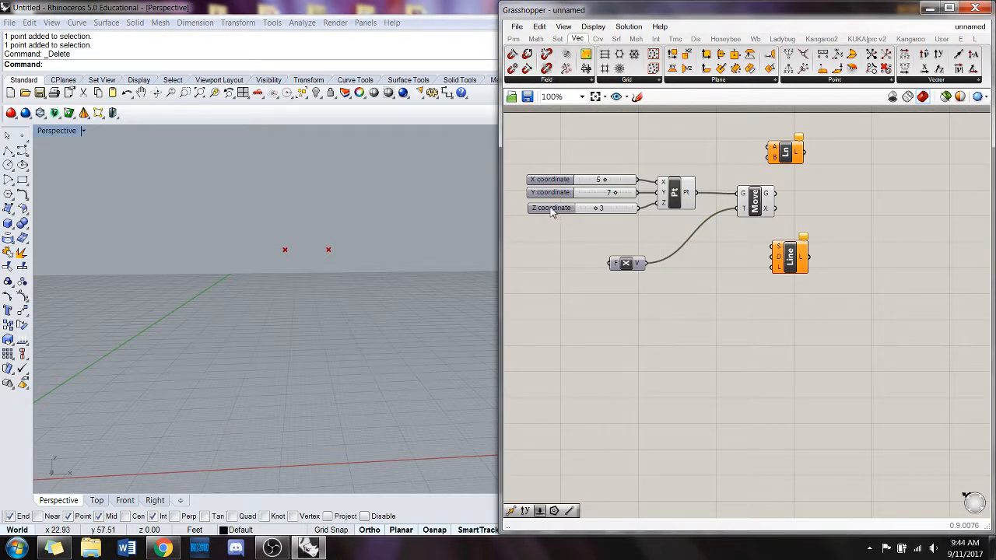
pyautogui.click(567, 208)
pyautogui.doubleClick(536, 241)
pyautogui.write('3')
pyautogui.press('Return')
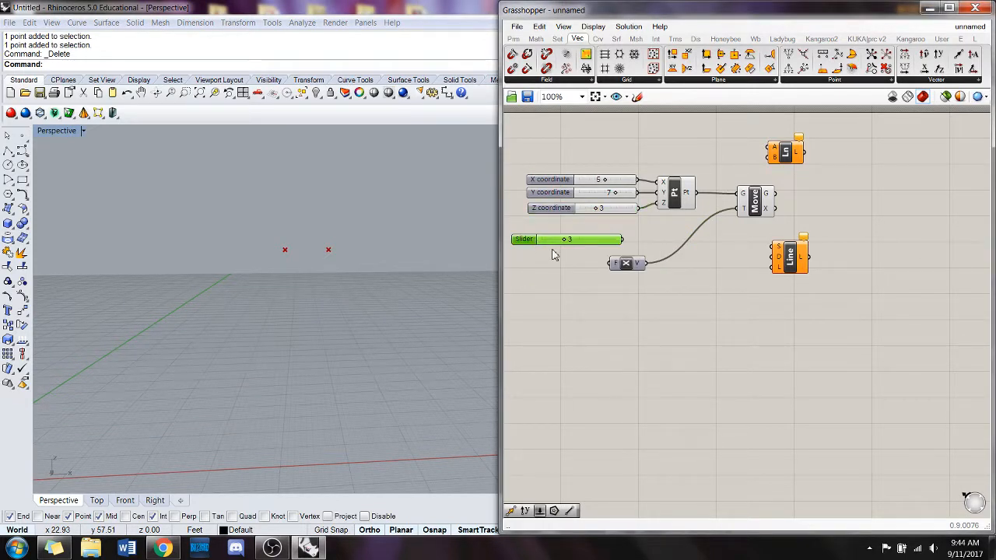
pyautogui.moveTo(552, 269); pyautogui.dragTo(618, 271, button='right')
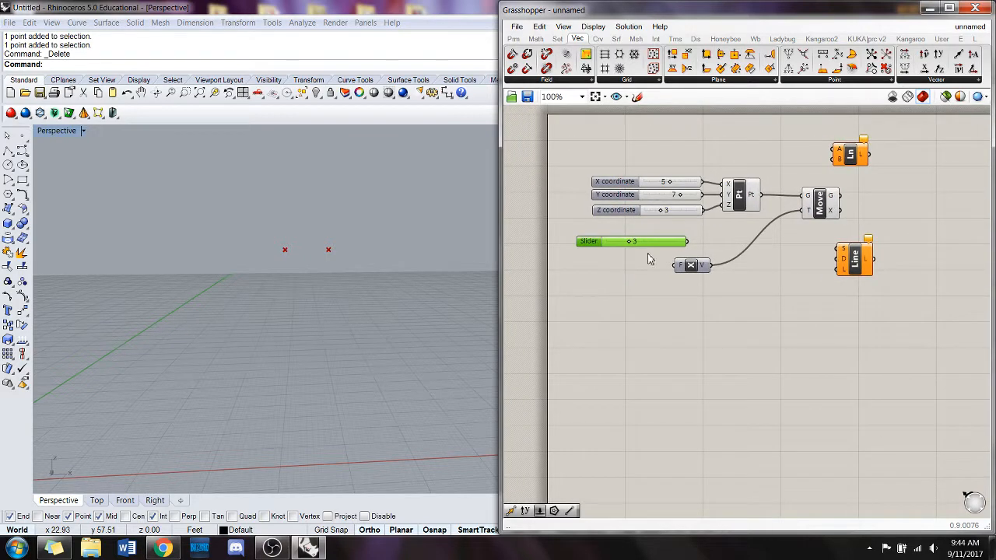
pyautogui.moveTo(672, 241); pyautogui.dragTo(675, 266)
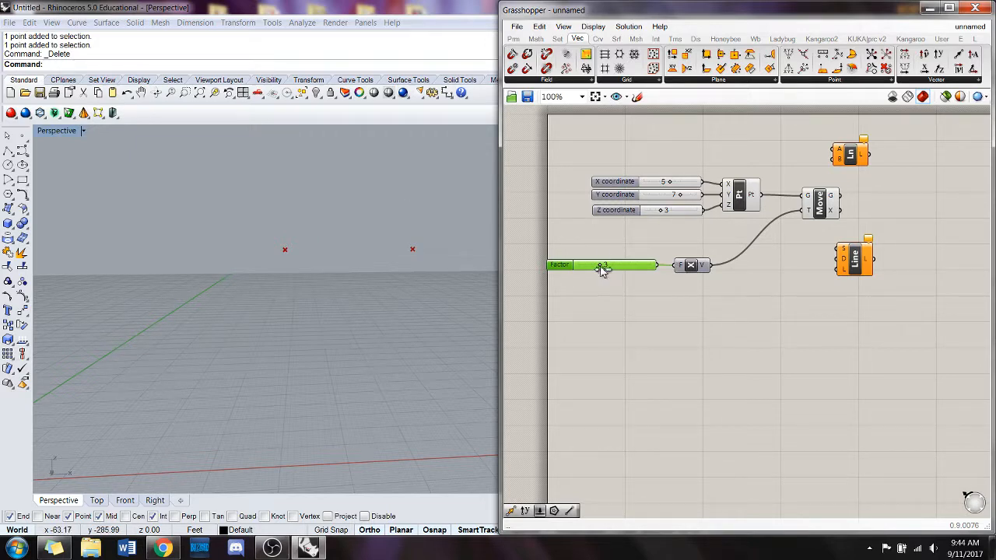
# Set the Factor slider to 4 to move the copied point further along X, and adjust the Unit X component's position.
pyautogui.moveTo(603, 268)
pyautogui.mouseDown()
pyautogui.moveTo(612, 266)
pyautogui.moveTo(580, 266)
pyautogui.moveTo(610, 267)
pyautogui.mouseUp()
pyautogui.moveTo(386, 190); pyautogui.dragTo(475, 234, button='right')
pyautogui.click(697, 266)
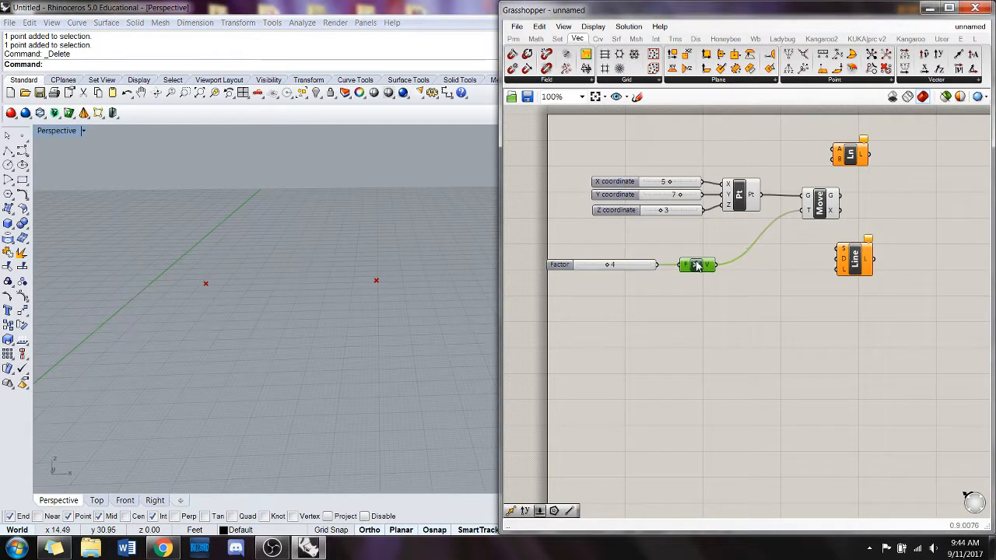
pyautogui.moveTo(698, 266); pyautogui.dragTo(693, 266)
pyautogui.keyDown('shift'); pyautogui.moveTo(393, 280); pyautogui.dragTo(392, 240, button='right'); pyautogui.keyUp('shift')
pyautogui.click(770, 257)
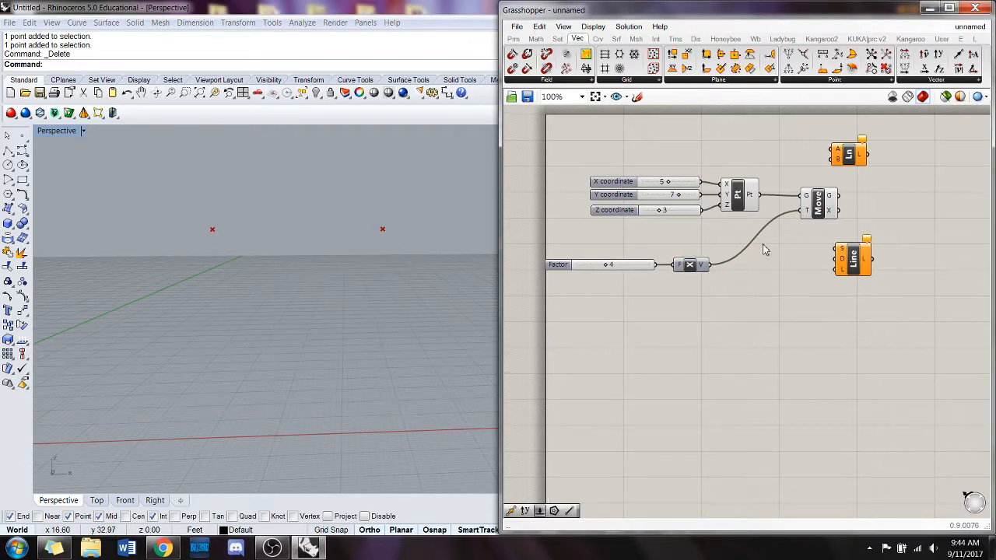
# Space out the Move and line components, and connect the constructed point to A and Move's geometry to B of the two-point Line.
pyautogui.moveTo(764, 249); pyautogui.dragTo(751, 263, button='right')
pyautogui.moveTo(807, 222); pyautogui.dragTo(801, 221)
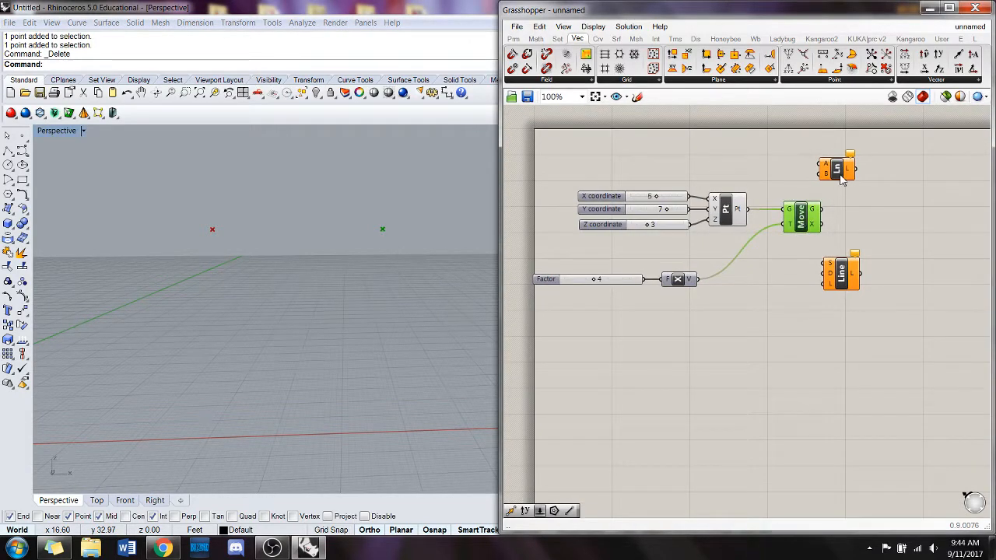
pyautogui.moveTo(841, 181); pyautogui.dragTo(884, 188)
pyautogui.moveTo(888, 208); pyautogui.dragTo(863, 202, button='right')
pyautogui.moveTo(817, 276); pyautogui.dragTo(805, 334)
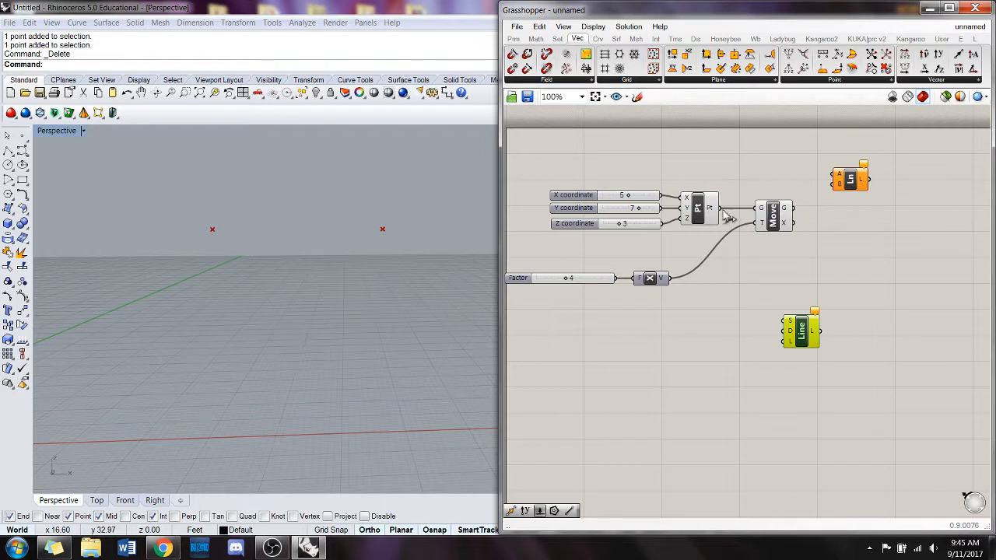
pyautogui.moveTo(718, 207); pyautogui.dragTo(837, 174)
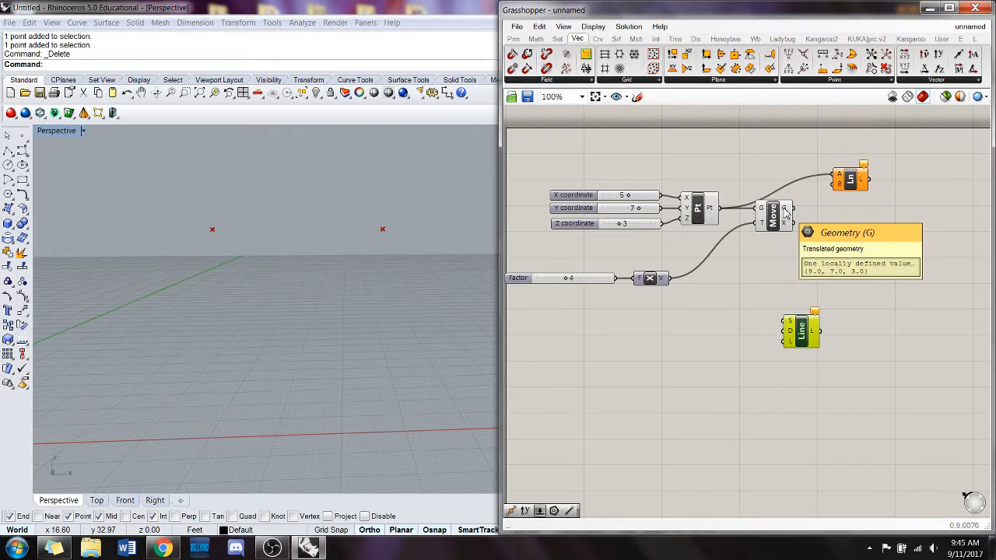
pyautogui.moveTo(786, 211); pyautogui.dragTo(838, 184)
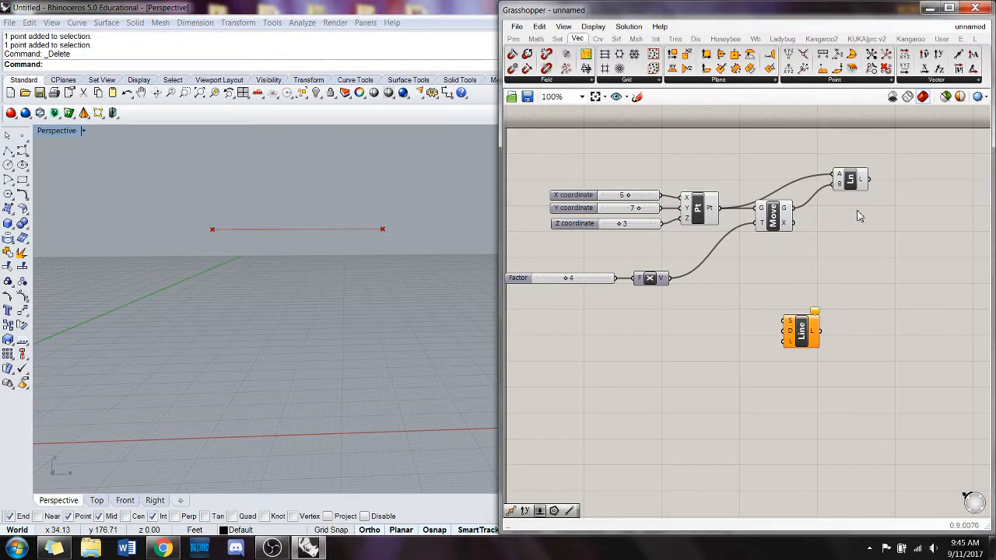
# Bake the two-point Line component's line into Rhino using the default bake attributes.
pyautogui.moveTo(865, 219); pyautogui.dragTo(840, 152)
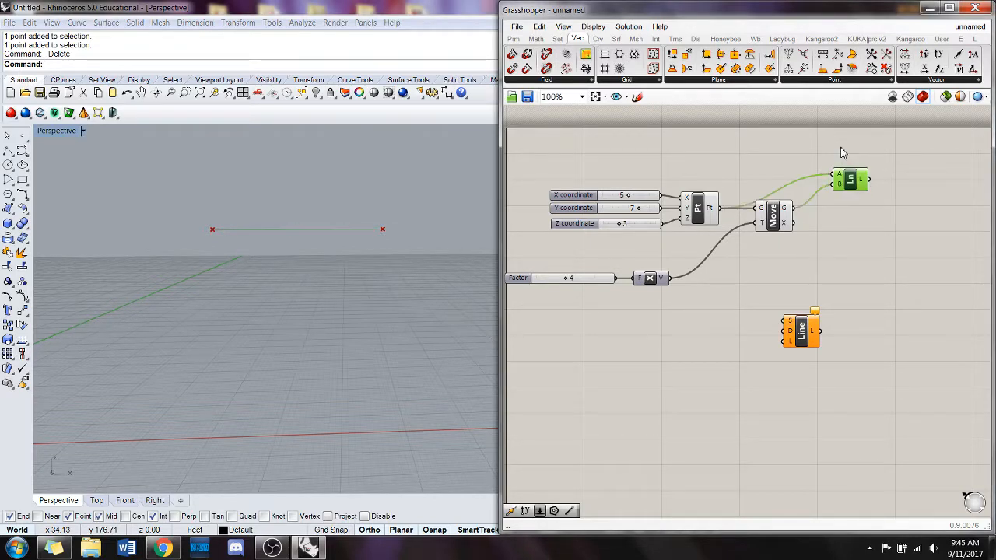
pyautogui.rightClick(849, 181)
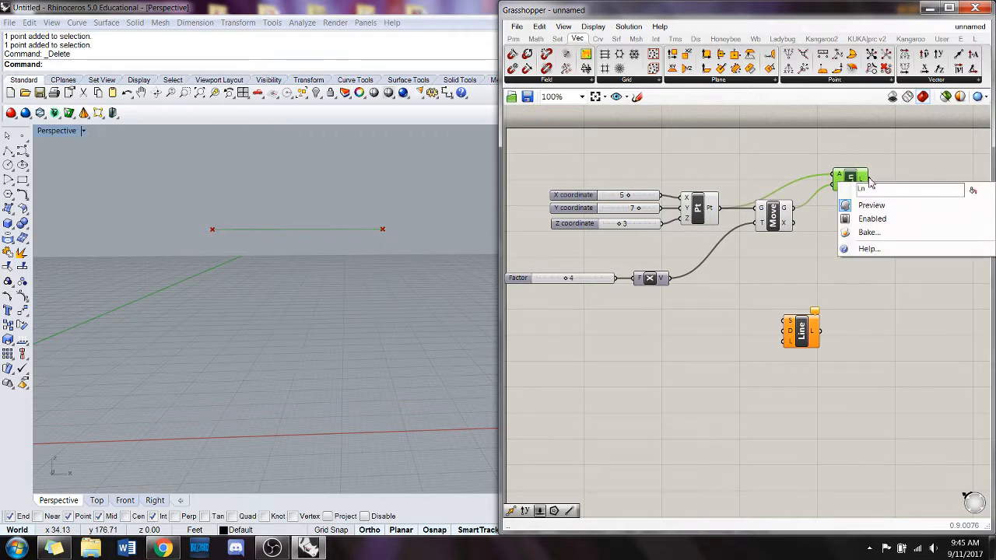
pyautogui.click(866, 233)
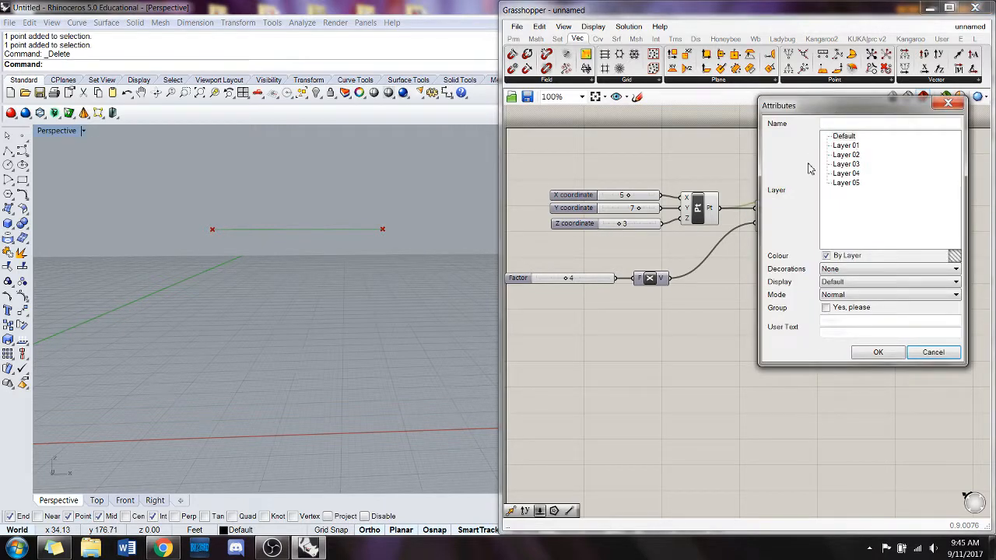
pyautogui.click(878, 352)
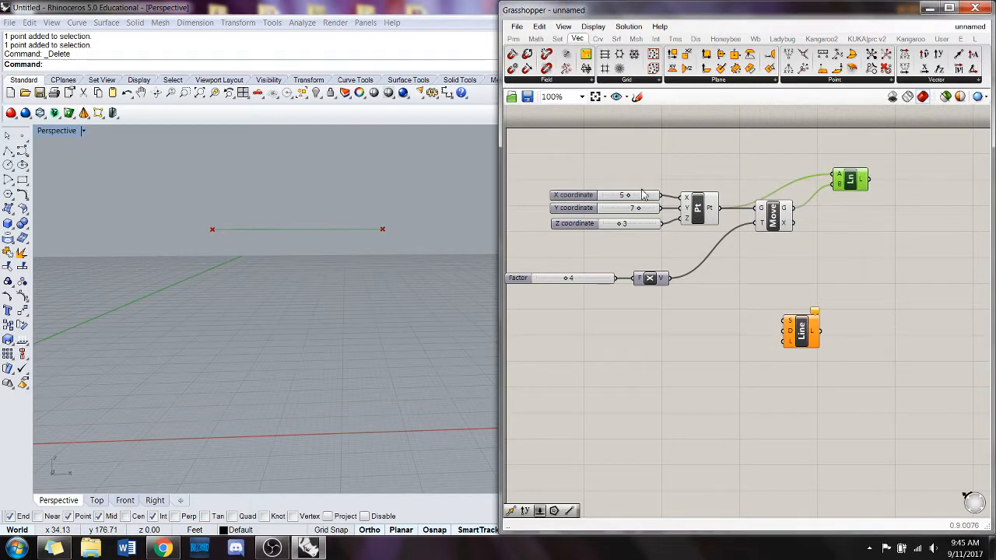
pyautogui.click(856, 249)
# Move the baked line in the Rhino viewport away from the Grasshopper preview line.
pyautogui.click(320, 229)
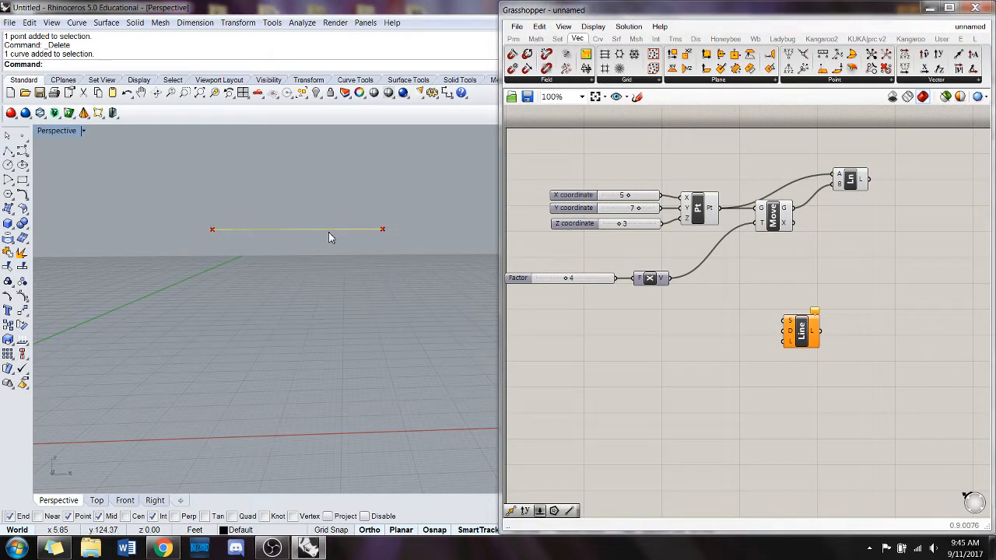
pyautogui.moveTo(349, 230)
pyautogui.mouseDown()
pyautogui.moveTo(351, 254)
pyautogui.moveTo(350, 242)
pyautogui.mouseUp()
pyautogui.click(346, 183)
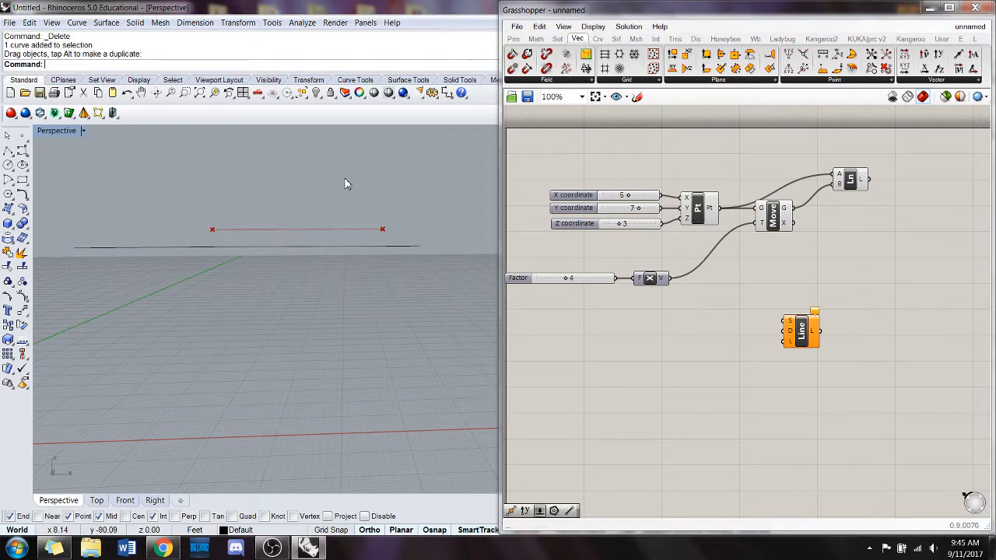
# Move the baked line close to the preview line in the Rhino viewport and delete it.
pyautogui.moveTo(346, 183); pyautogui.dragTo(287, 243, button='right')
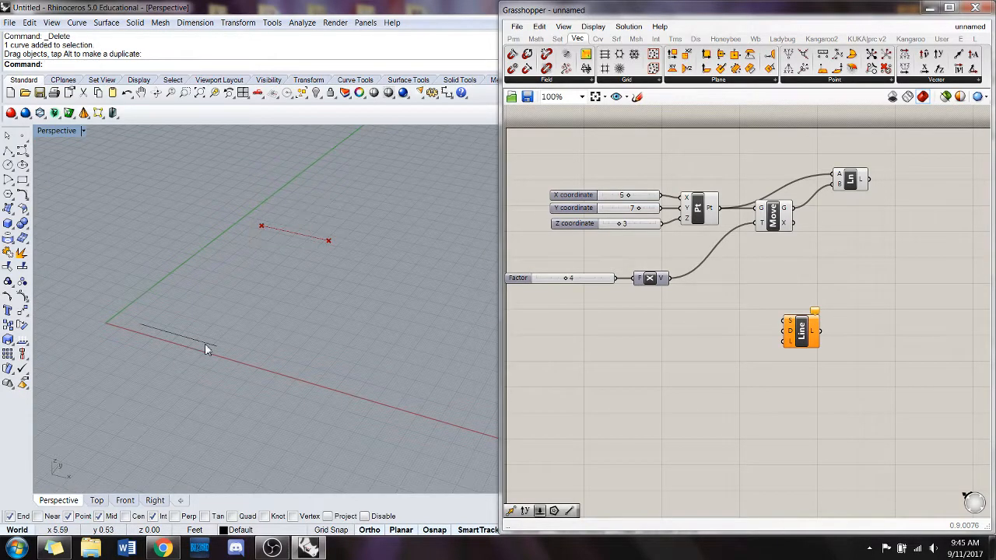
pyautogui.moveTo(204, 345); pyautogui.dragTo(292, 273)
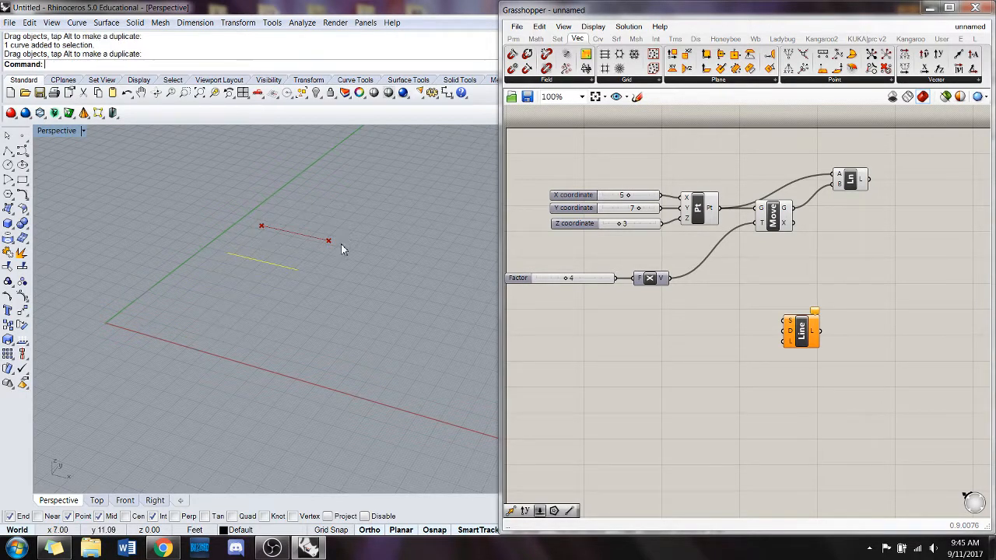
pyautogui.moveTo(288, 327); pyautogui.dragTo(310, 304, button='right')
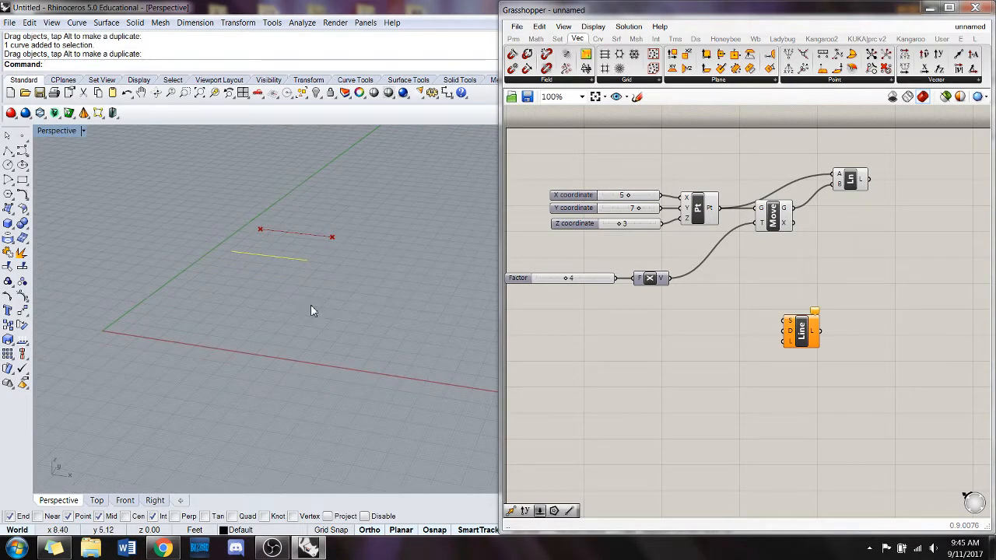
pyautogui.press('Delete')
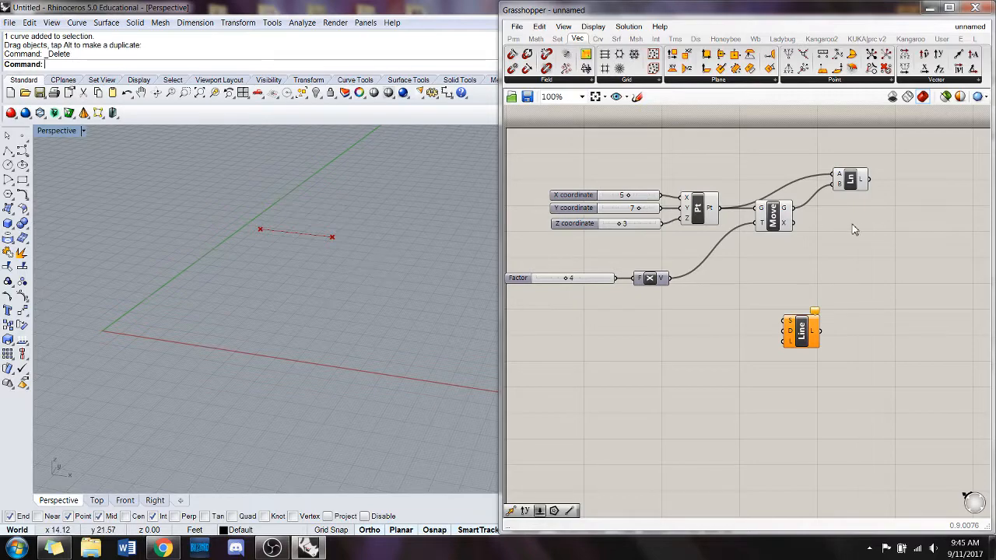
# Shift the two-point Line component closer to the Move component on the Grasshopper canvas.
pyautogui.moveTo(860, 213); pyautogui.dragTo(884, 200, button='right')
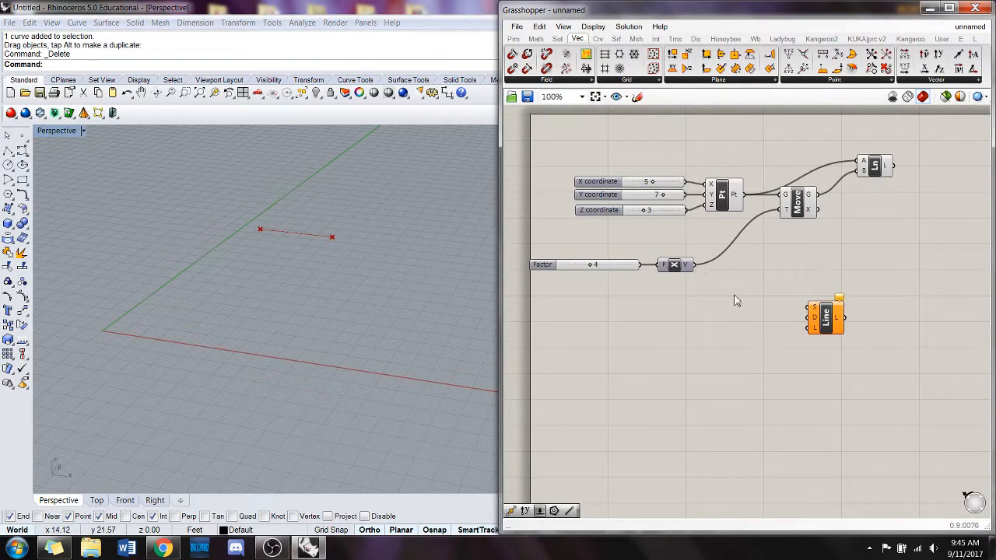
pyautogui.moveTo(874, 167); pyautogui.dragTo(859, 159)
pyautogui.click(852, 216)
pyautogui.scroll(-3, 724, 329)
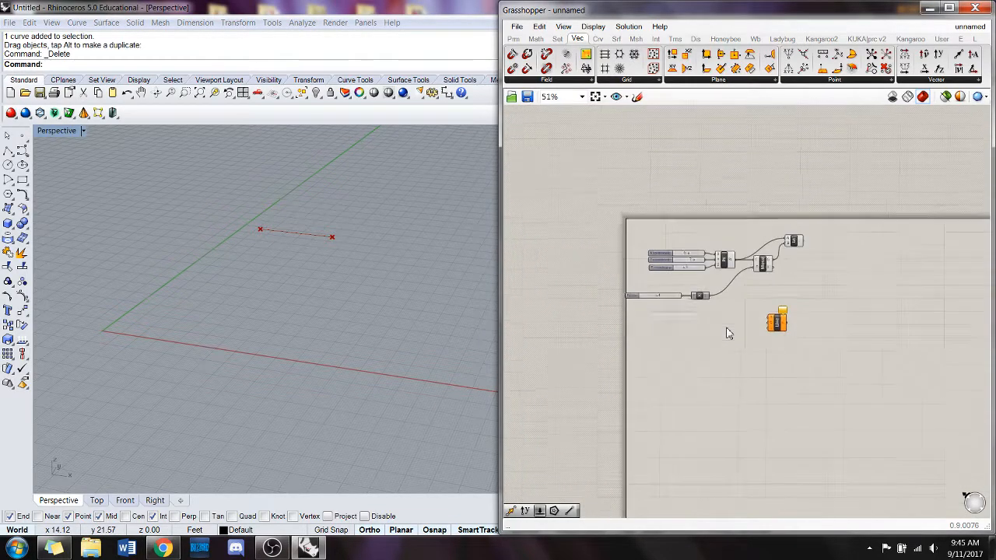
# Connect the constructed point to the S (start) input of the start-direction-length Line component.
pyautogui.moveTo(815, 270); pyautogui.dragTo(781, 256, button='right')
pyautogui.scroll(3, 725, 303)
pyautogui.click(758, 310)
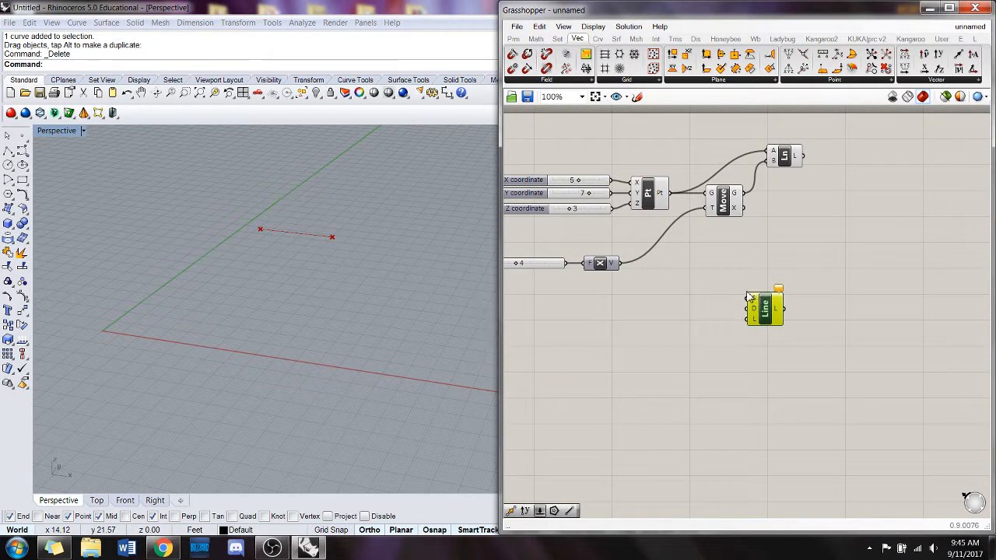
pyautogui.moveTo(671, 304); pyautogui.dragTo(683, 299, button='right')
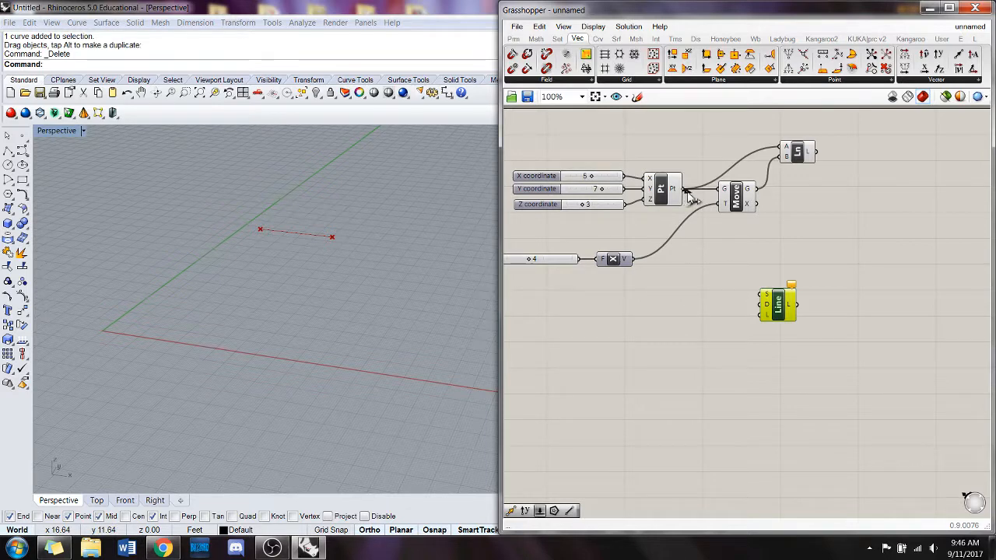
pyautogui.moveTo(682, 189); pyautogui.dragTo(763, 298)
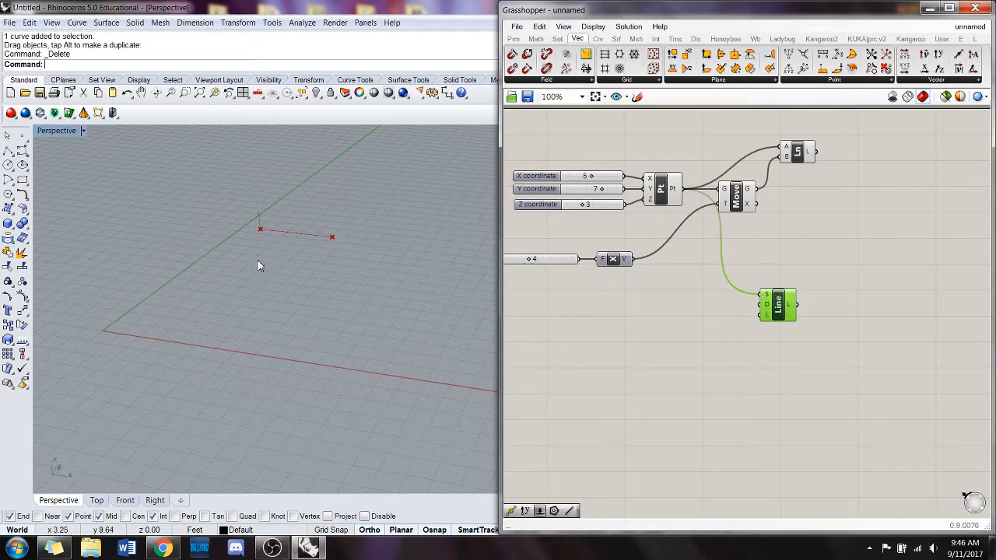
# Connect the Unit X vector to the D input and the Factor slider to the L input of the start-direction-length Line.
pyautogui.scroll(4, 274, 233)
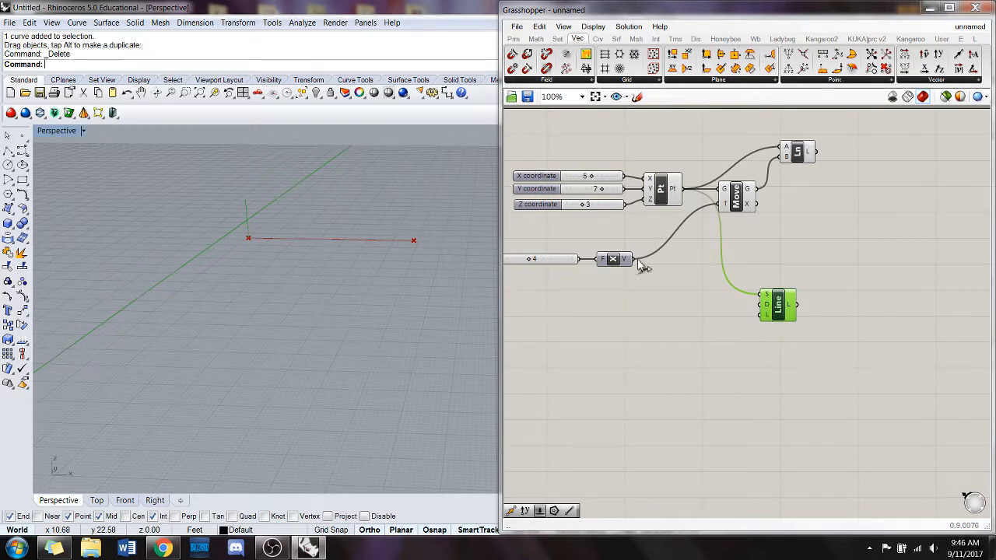
pyautogui.moveTo(636, 261); pyautogui.dragTo(710, 307)
pyautogui.moveTo(636, 265); pyautogui.dragTo(762, 305)
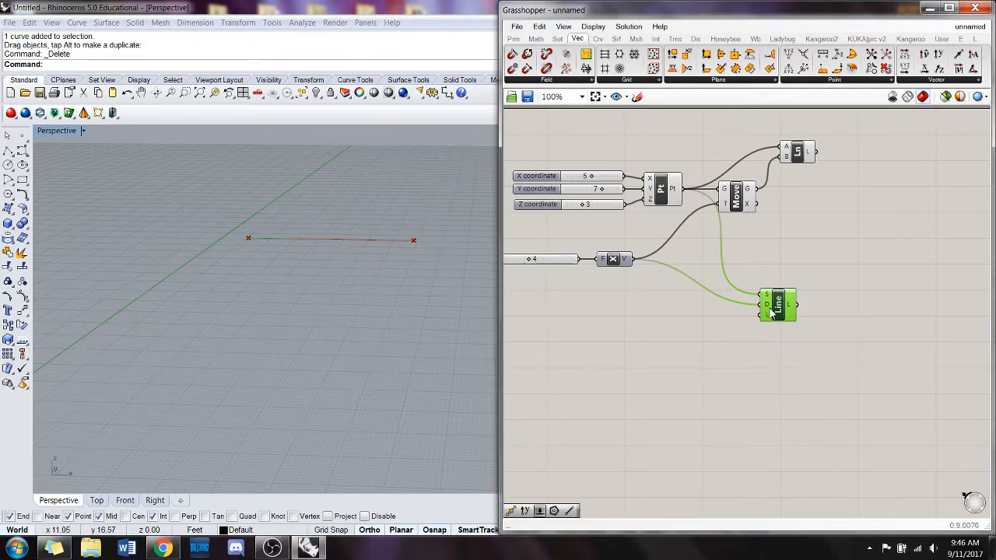
pyautogui.moveTo(768, 309)
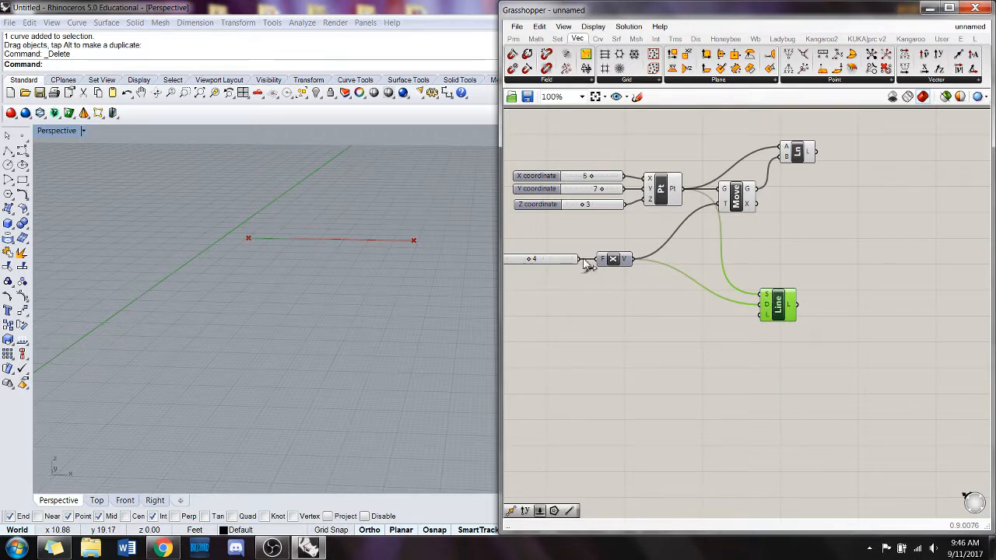
pyautogui.moveTo(632, 259); pyautogui.dragTo(760, 315)
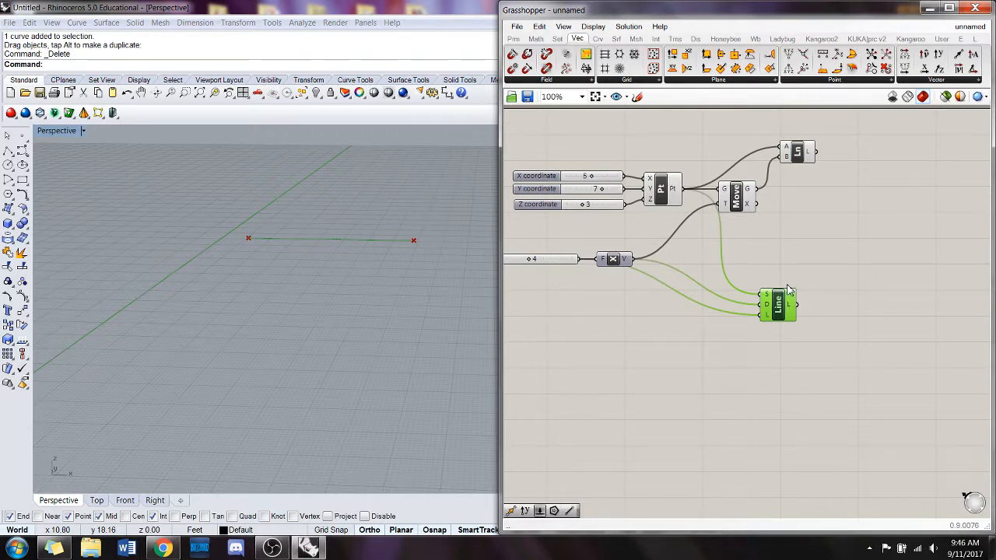
# Reposition the start-direction-length Line component slightly closer to the Unit X component.
pyautogui.click(823, 265)
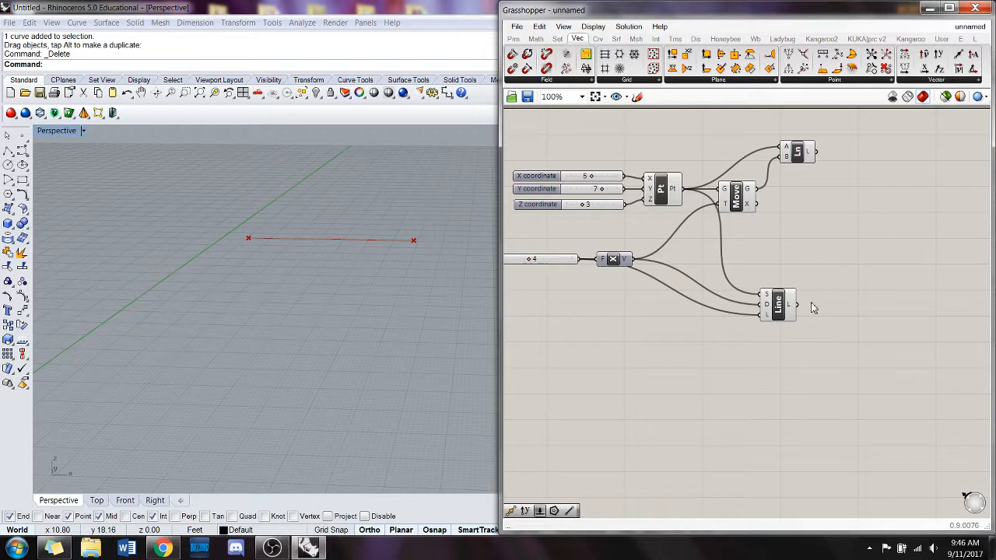
pyautogui.moveTo(788, 319); pyautogui.dragTo(764, 307)
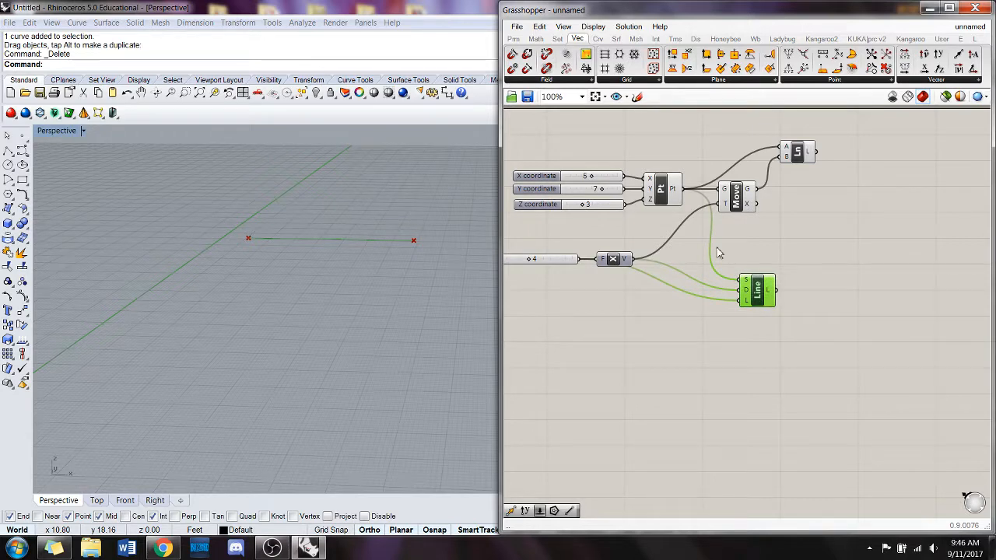
pyautogui.click(675, 340)
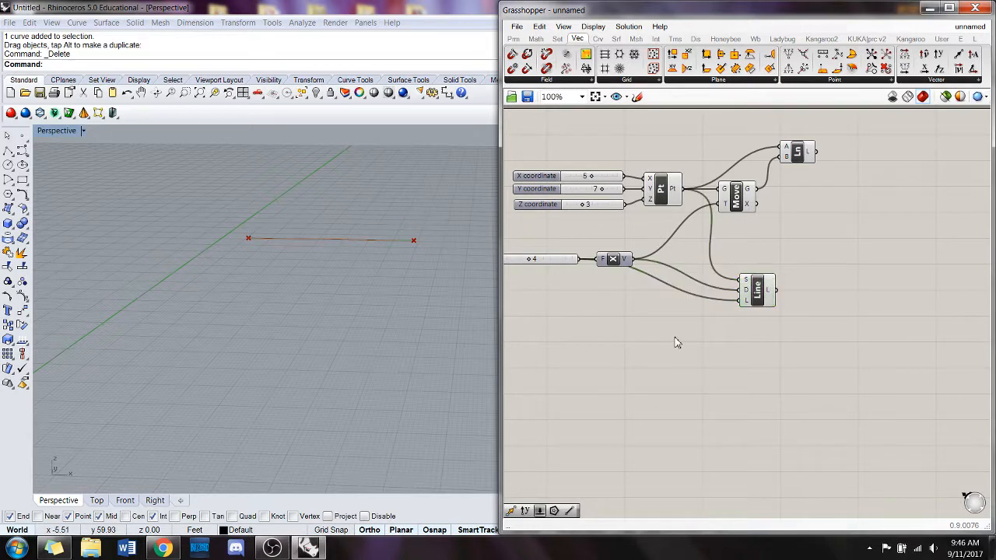
# Disconnect the constructed point from the Line component's S input and reconnect it to the same input.
pyautogui.rightClick(746, 294)
pyautogui.click(778, 247)
pyautogui.rightClick(747, 283)
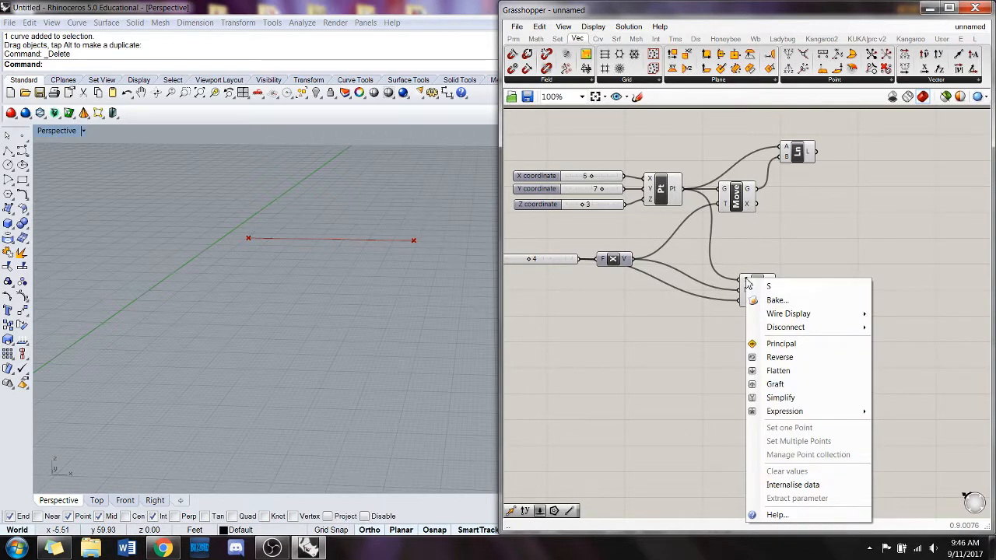
pyautogui.moveTo(801, 330)
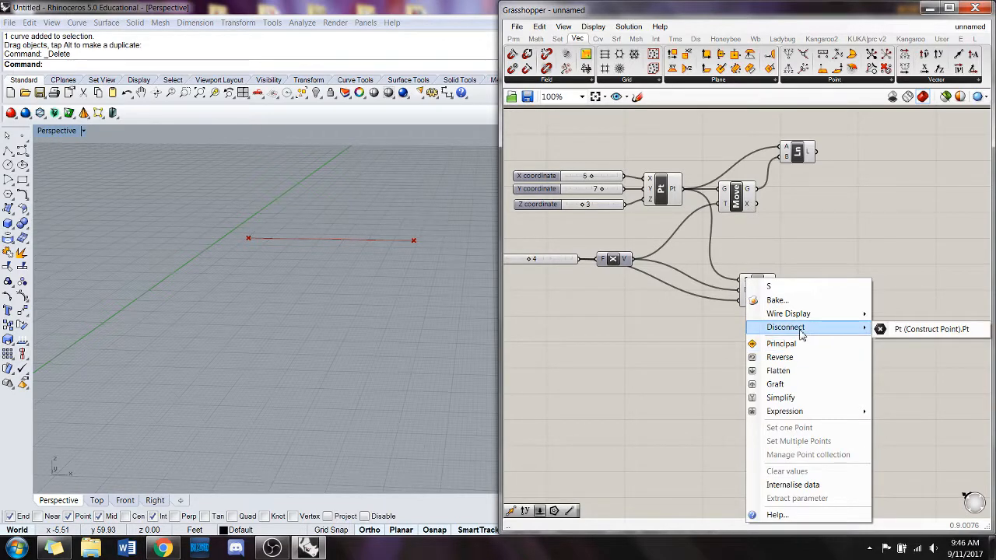
pyautogui.click(927, 328)
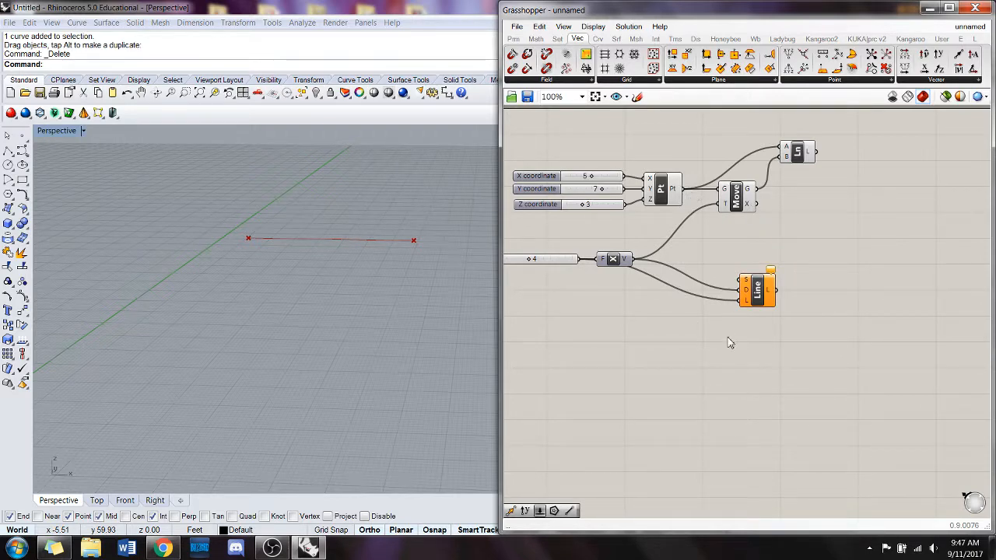
pyautogui.moveTo(682, 189); pyautogui.dragTo(741, 279)
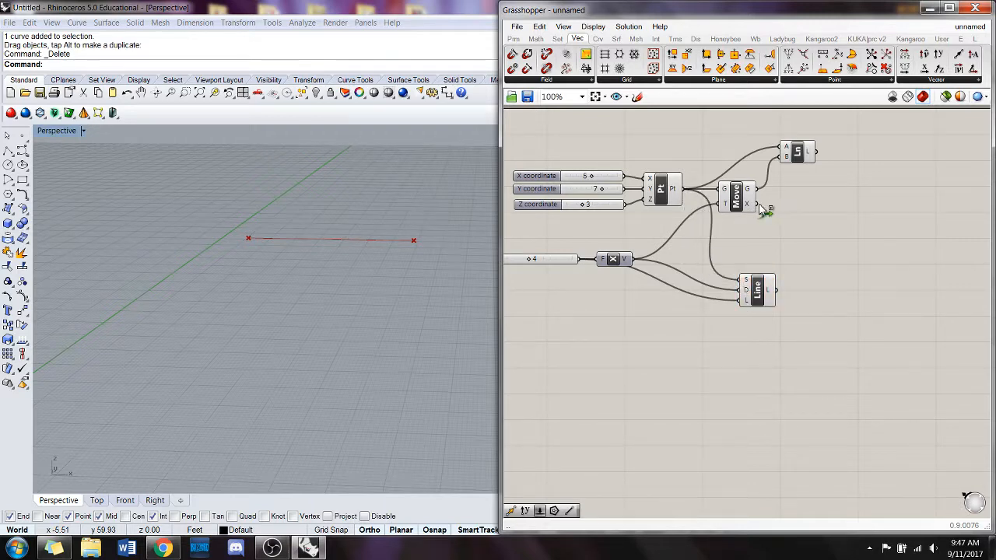
# Add Move's geometry output as a second start point on the Line's S input, and disconnect that wire again.
pyautogui.moveTo(759, 205); pyautogui.dragTo(744, 288)
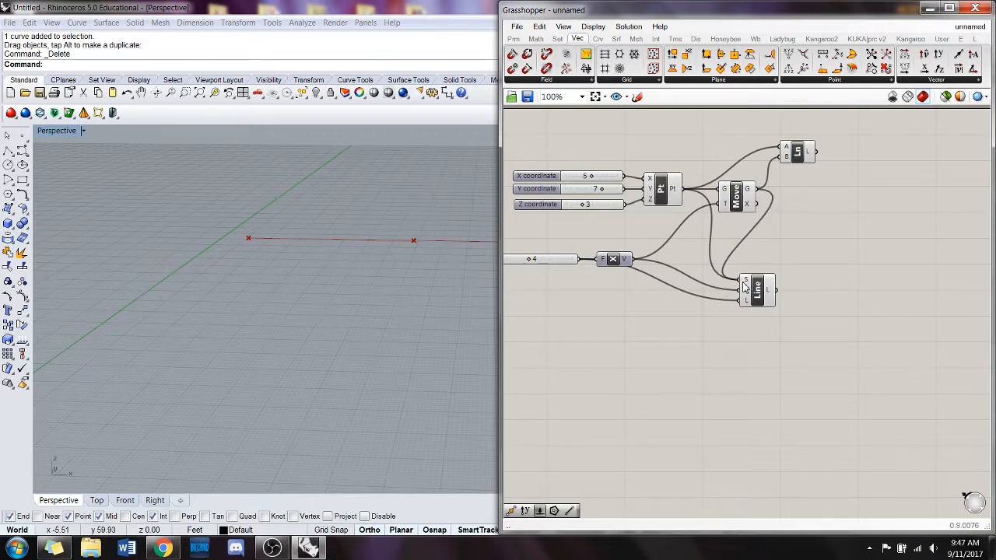
pyautogui.moveTo(398, 240); pyautogui.dragTo(451, 263, button='right')
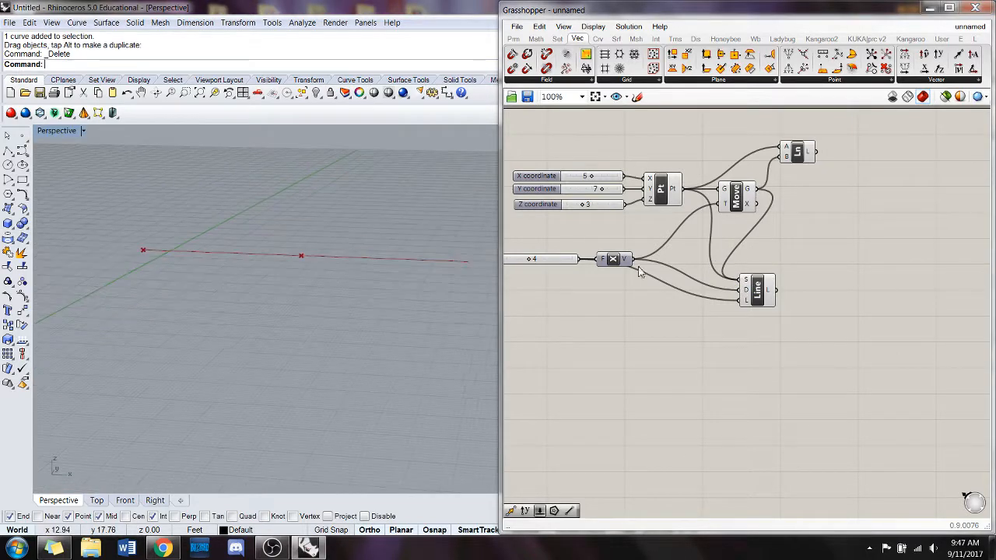
pyautogui.rightClick(754, 281)
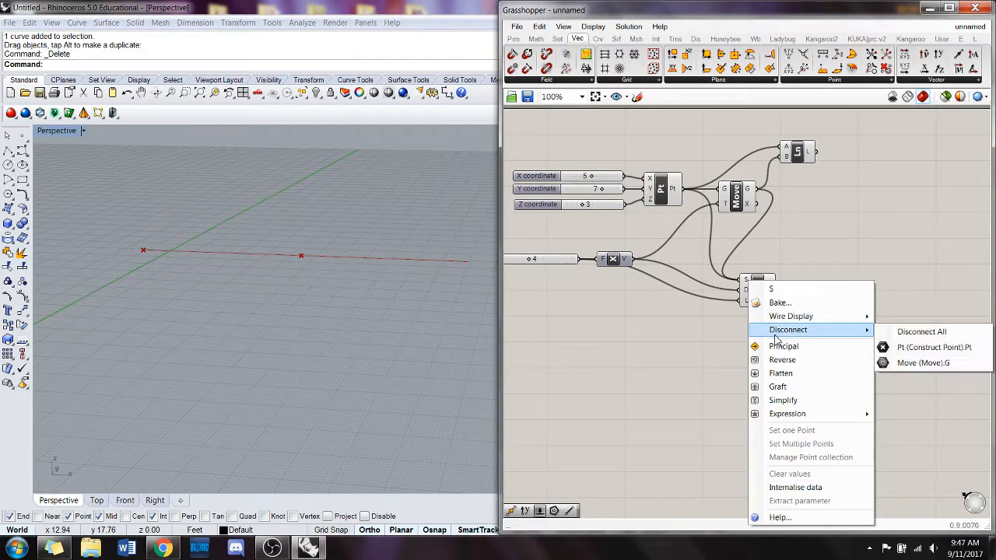
pyautogui.click(916, 363)
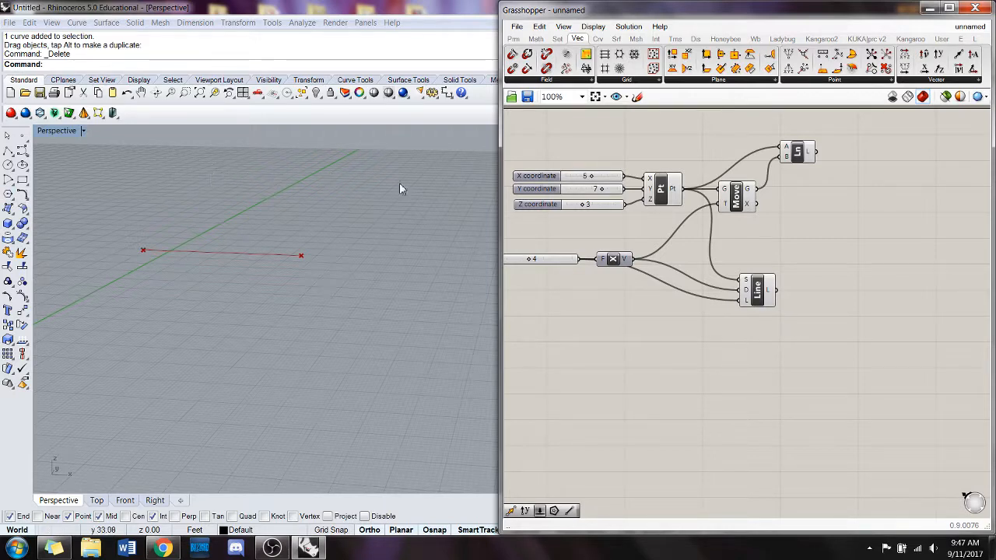
# Move the start-direction-length Line component a little further below the other components.
pyautogui.moveTo(334, 264); pyautogui.dragTo(294, 307, button='right')
pyautogui.moveTo(821, 234); pyautogui.dragTo(795, 243, button='right')
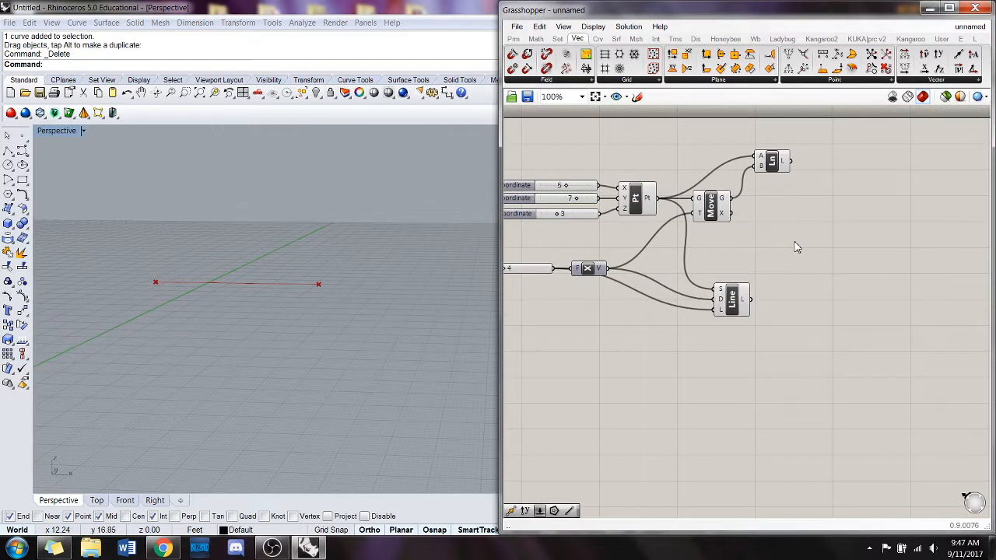
pyautogui.moveTo(739, 304); pyautogui.dragTo(722, 319)
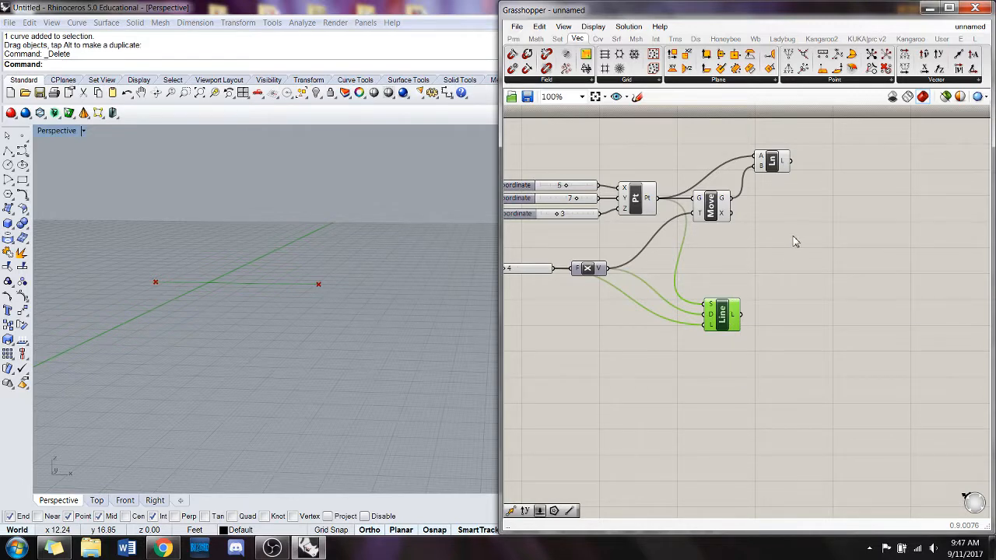
# Add a second Move component and connect the two-point Line's output to its G input.
pyautogui.doubleClick(818, 251)
pyautogui.write('move')
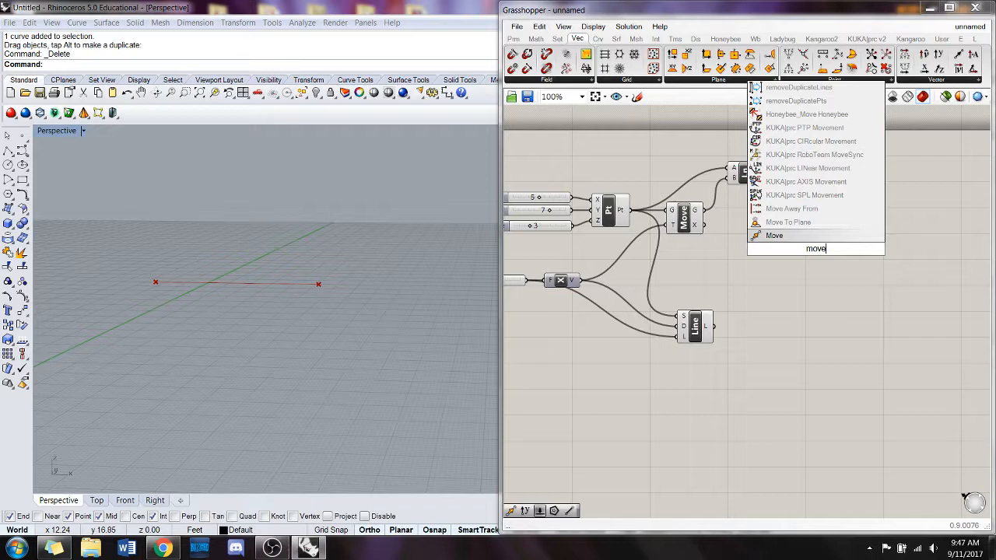
pyautogui.press('Return')
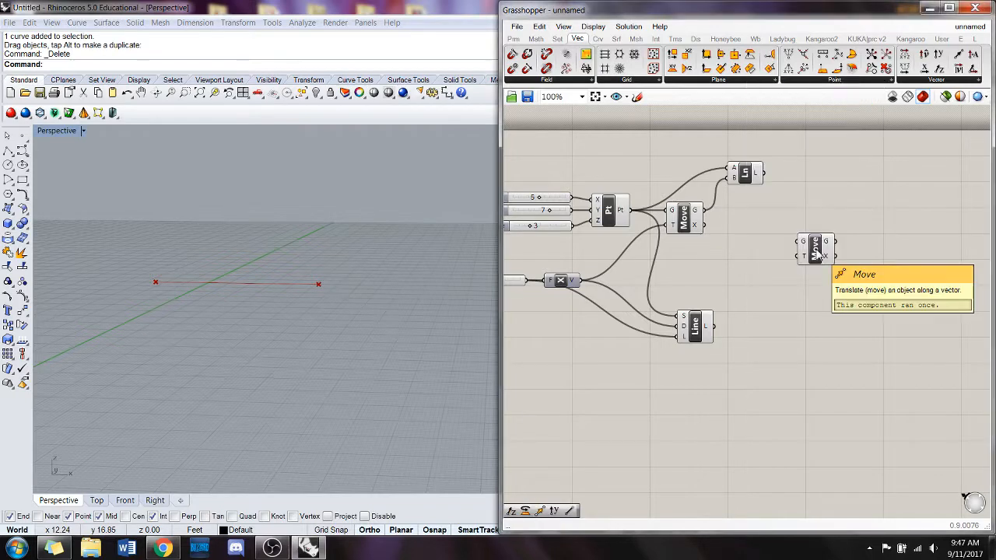
pyautogui.moveTo(765, 176); pyautogui.dragTo(817, 240)
# Add a Unit Z component and connect its vector to the T input of the second Move.
pyautogui.doubleClick(734, 263)
pyautogui.write('z')
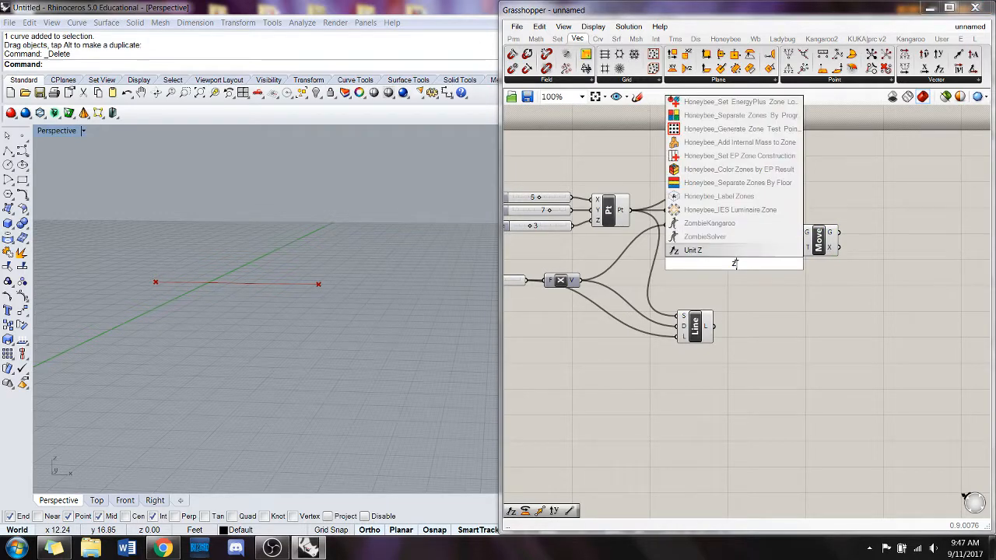
pyautogui.click(697, 253)
pyautogui.moveTo(754, 266); pyautogui.dragTo(800, 252)
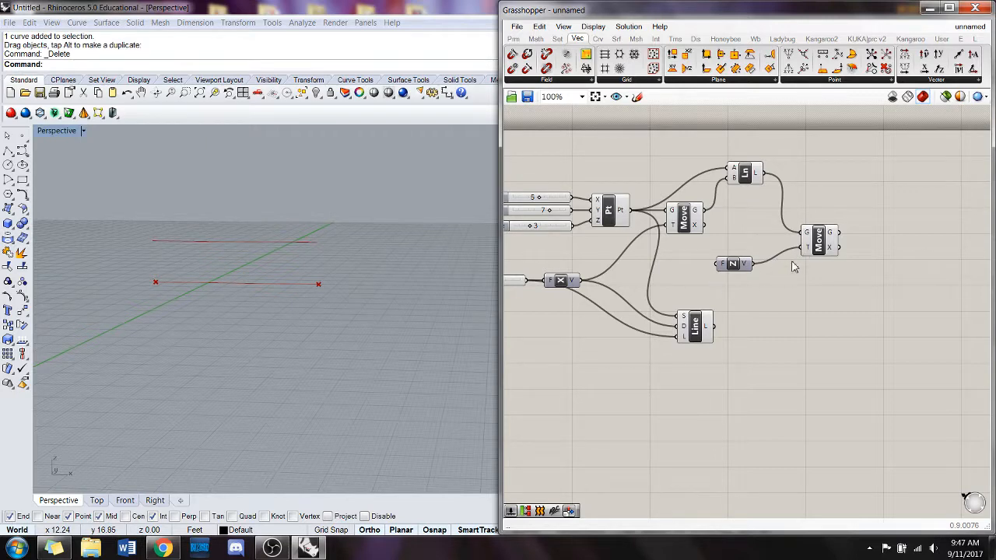
# Connect the Factor slider to Unit Z's F input, and place the Unit Z component directly beneath Unit X.
pyautogui.moveTo(351, 225)
pyautogui.mouseDown(button='right')
pyautogui.moveTo(363, 246)
pyautogui.moveTo(355, 327)
pyautogui.moveTo(340, 234)
pyautogui.mouseUp(button='right')
pyautogui.moveTo(629, 275); pyautogui.dragTo(638, 273, button='right')
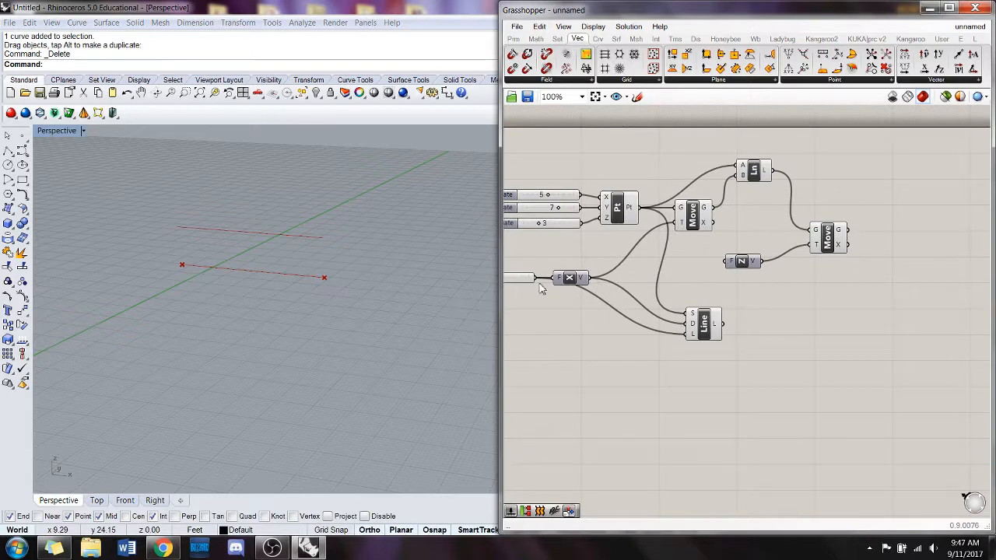
pyautogui.moveTo(588, 278); pyautogui.dragTo(730, 262)
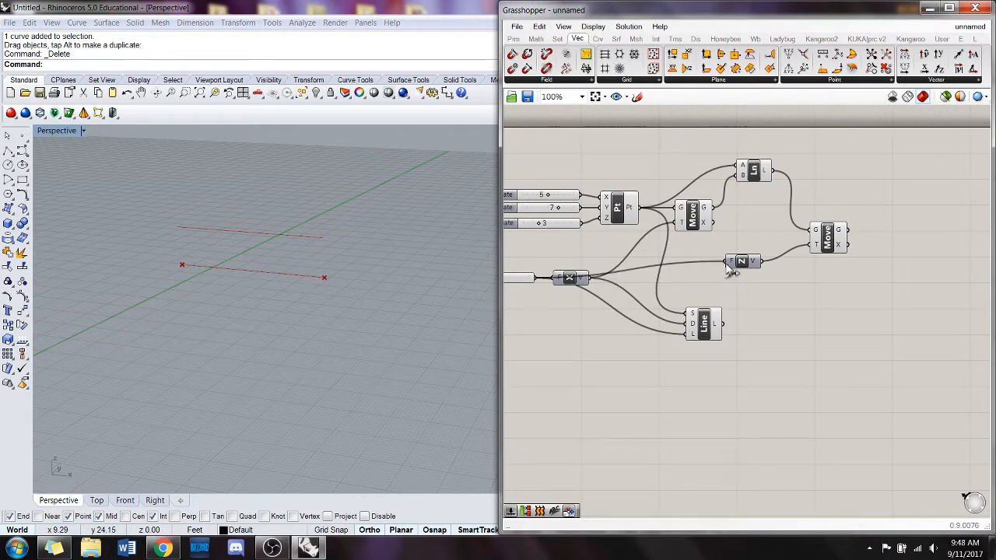
pyautogui.moveTo(238, 246); pyautogui.dragTo(304, 235, button='right')
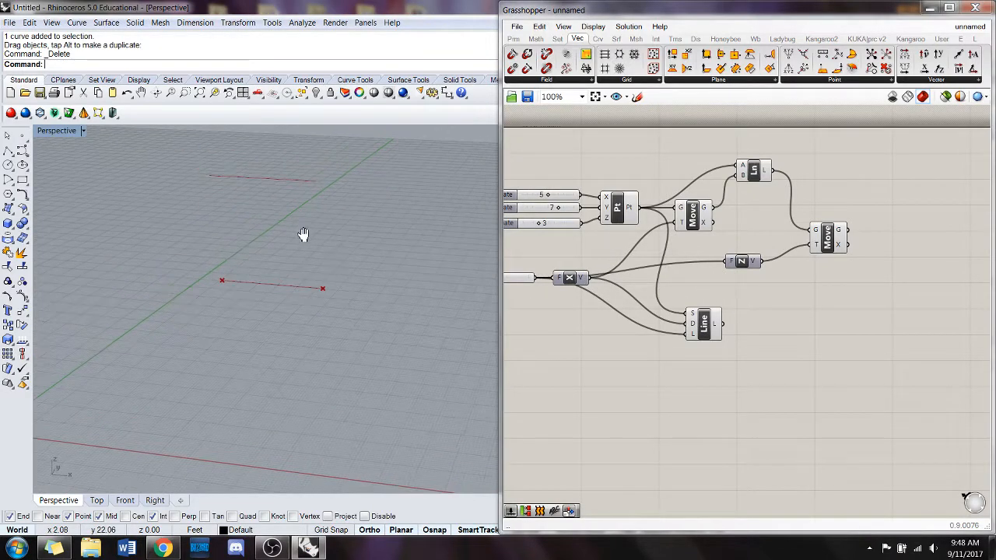
pyautogui.moveTo(456, 228); pyautogui.dragTo(268, 206, button='right')
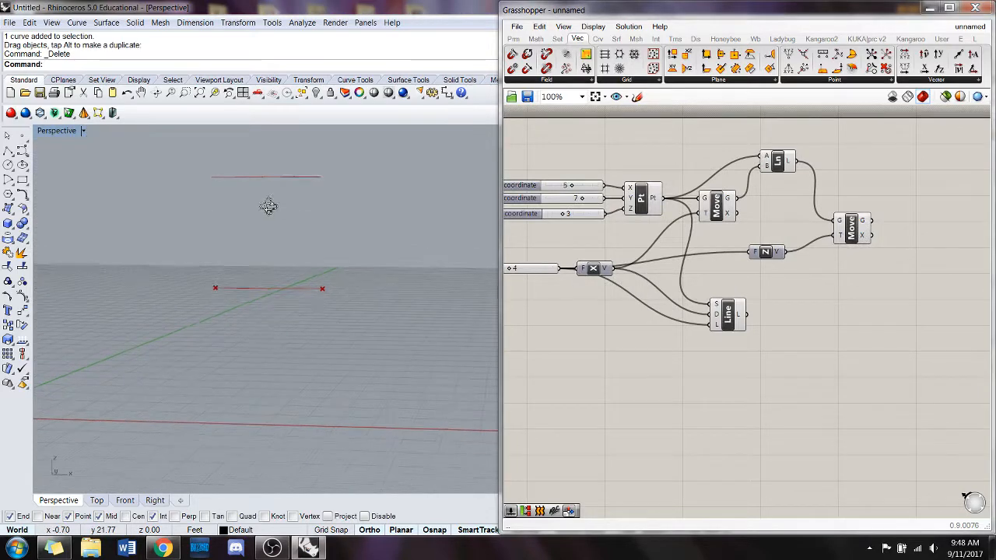
pyautogui.moveTo(770, 254); pyautogui.dragTo(601, 294)
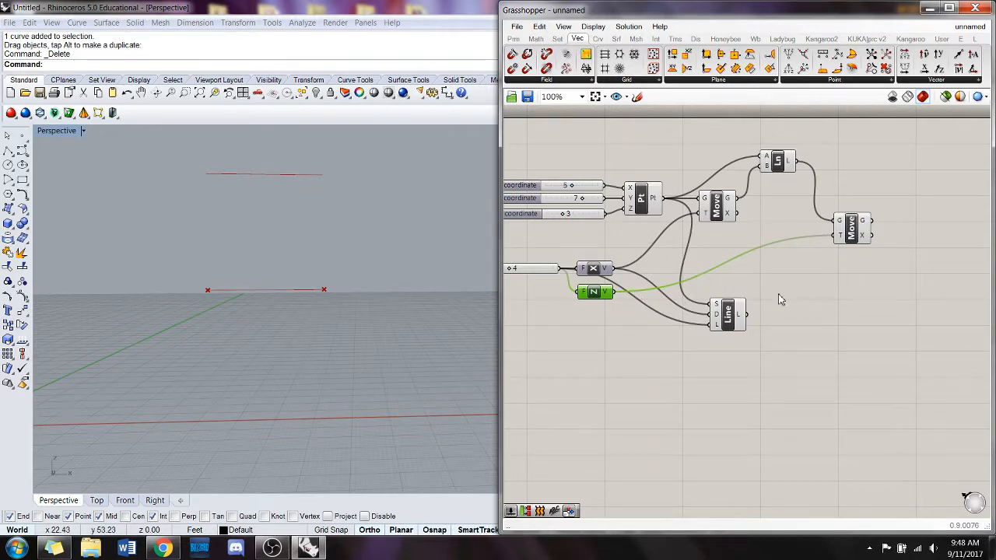
# Move the Factor slider slightly down so it sits between the heights of the Unit X and Unit Z components.
pyautogui.click(626, 380)
pyautogui.click(599, 294)
pyautogui.moveTo(624, 340)
pyautogui.mouseDown()
pyautogui.moveTo(600, 247)
pyautogui.moveTo(617, 334)
pyautogui.mouseUp()
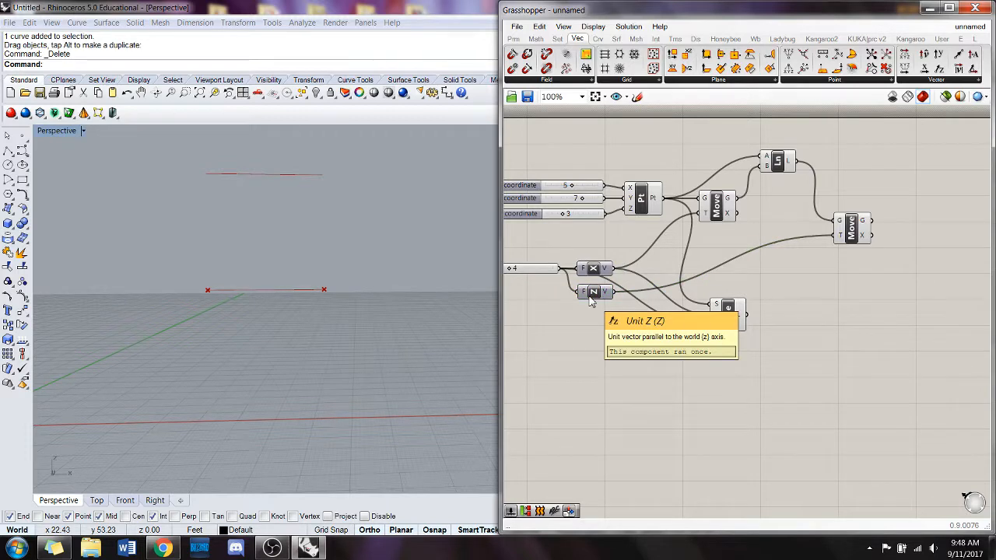
pyautogui.moveTo(571, 310); pyautogui.dragTo(612, 320, button='right')
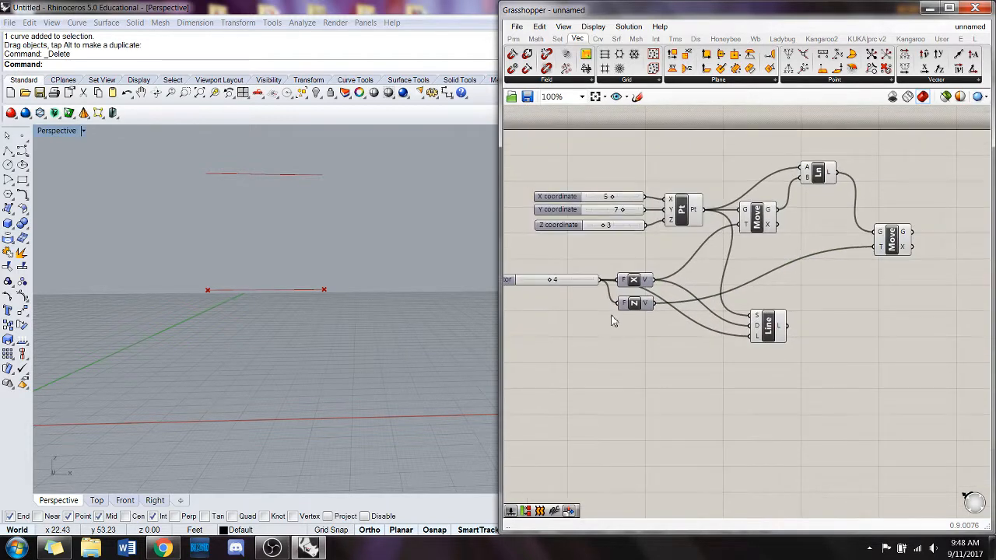
pyautogui.moveTo(583, 283); pyautogui.dragTo(582, 295)
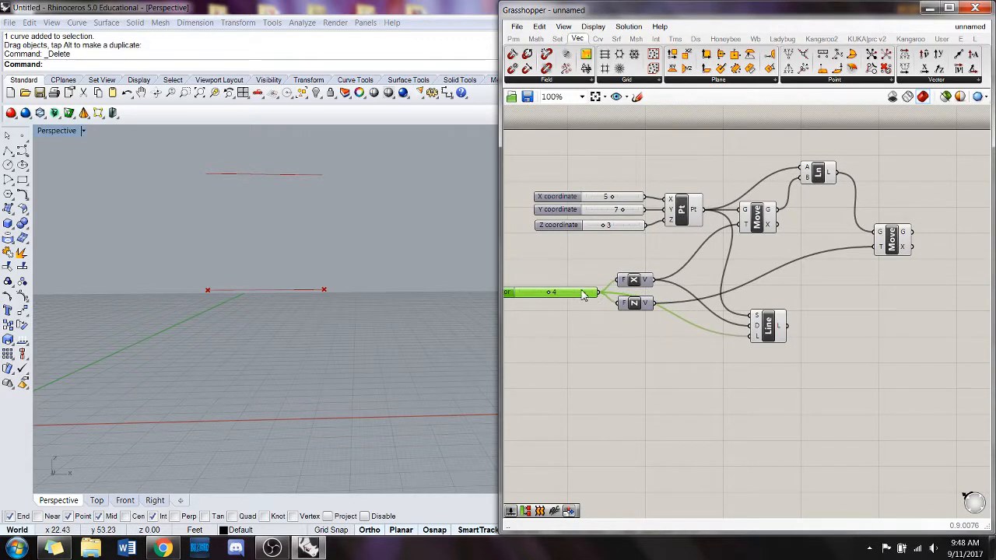
pyautogui.click(911, 329)
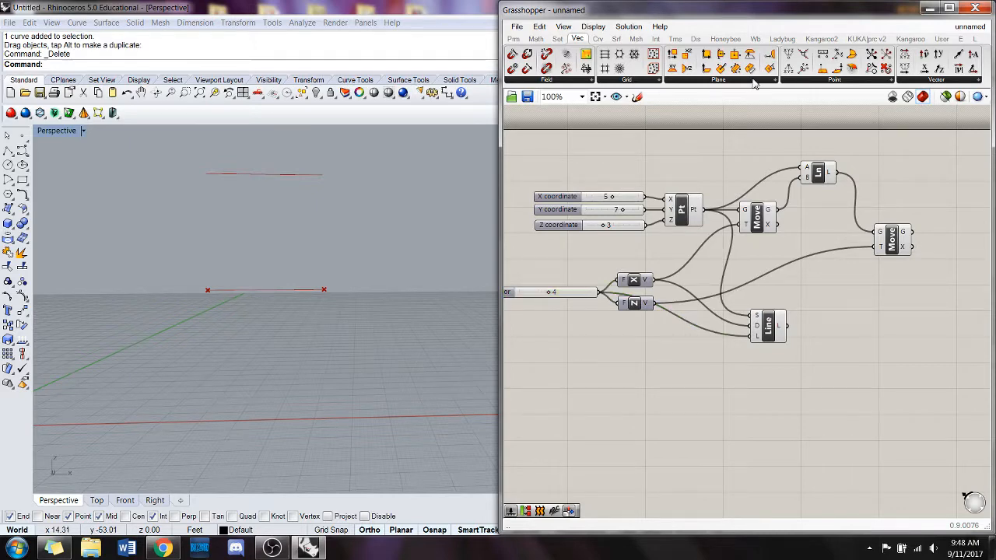
# Add a Loft component and place it to the right of the two-point Line, above the second Move.
pyautogui.click(892, 237)
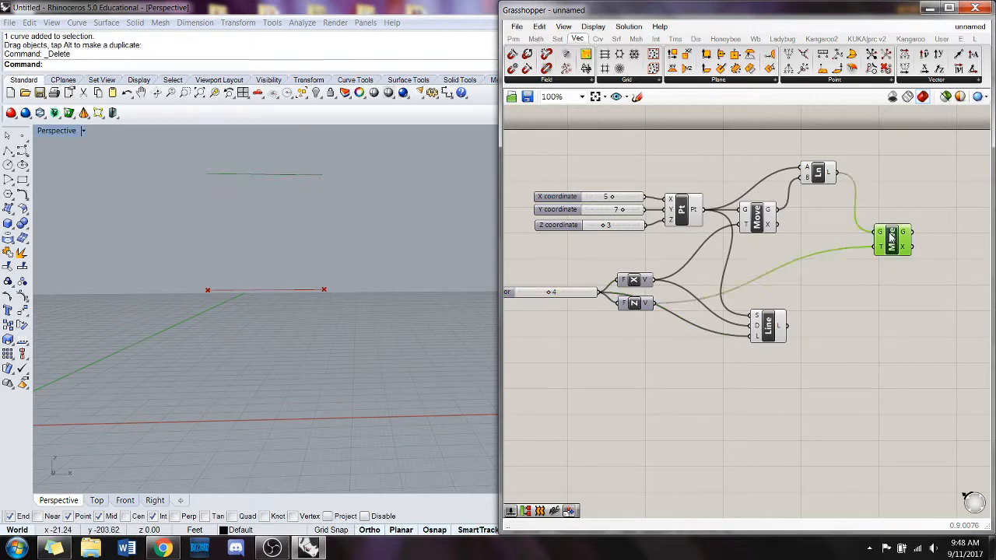
pyautogui.click(885, 314)
pyautogui.moveTo(885, 314); pyautogui.dragTo(829, 322, button='right')
pyautogui.doubleClick(867, 294)
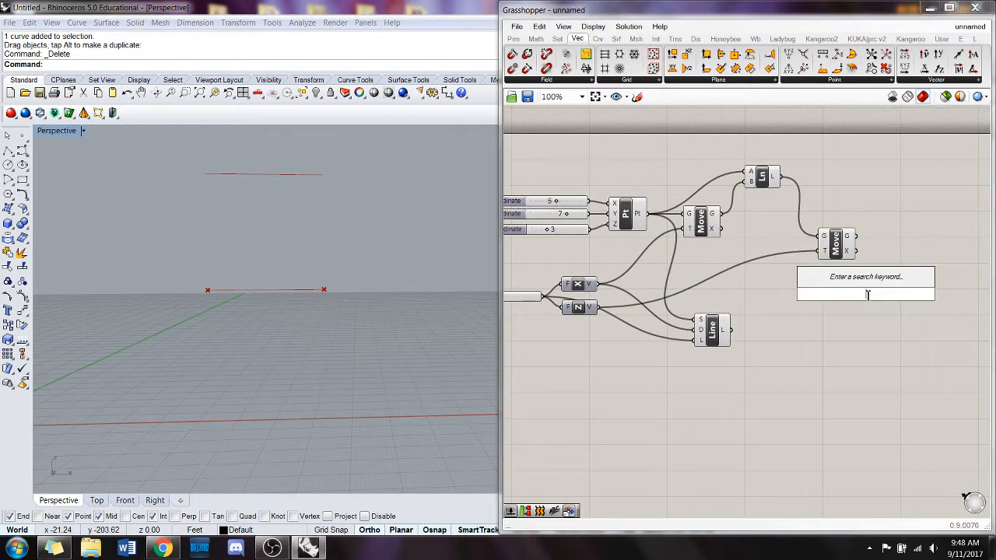
pyautogui.write('loft')
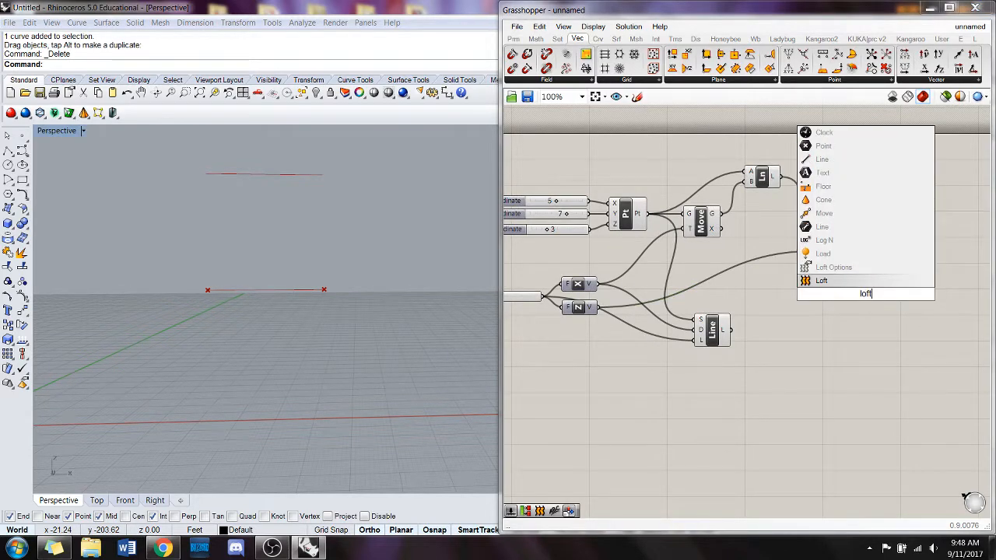
pyautogui.press('Return')
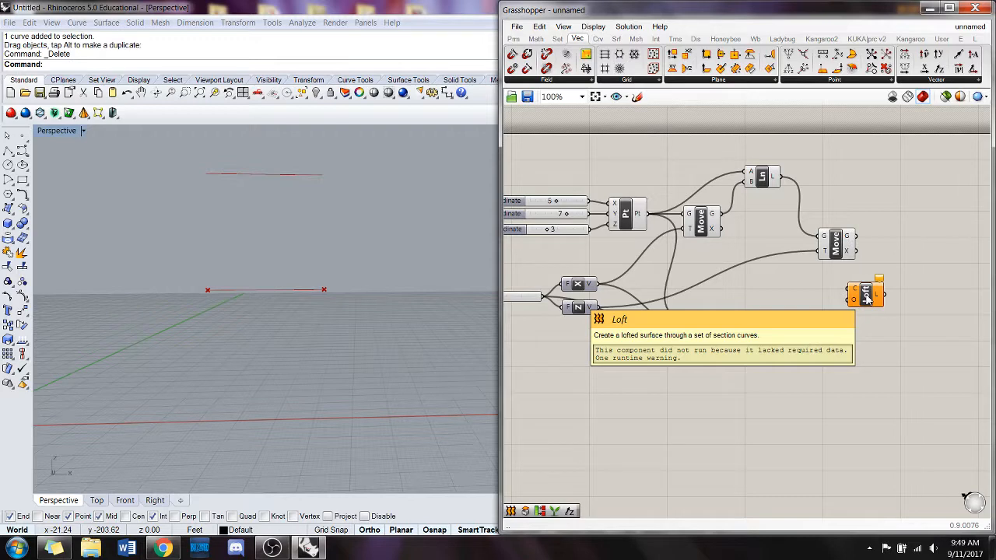
pyautogui.moveTo(859, 300); pyautogui.dragTo(807, 313, button='right')
pyautogui.moveTo(807, 313); pyautogui.dragTo(882, 208)
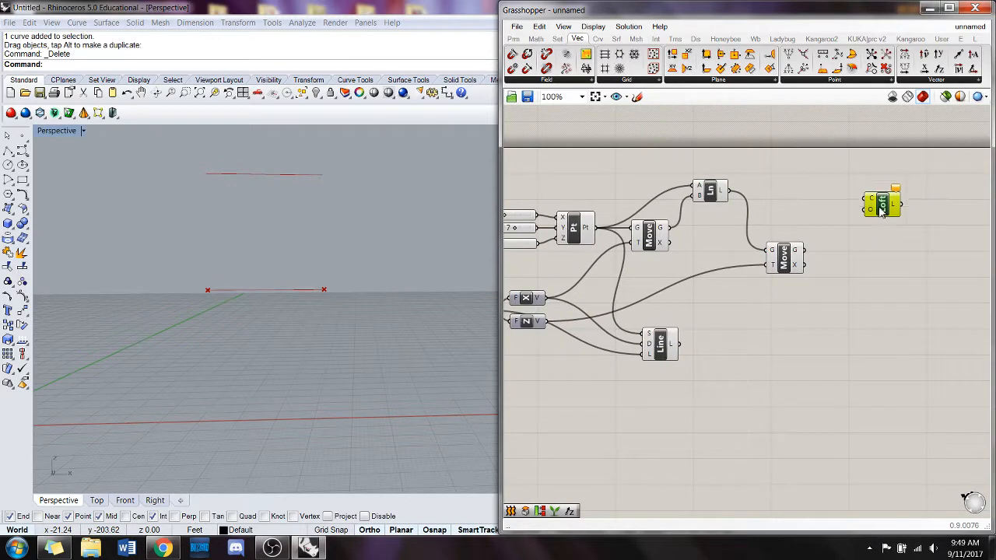
# Turn off the preview of the start-direction-length Line component.
pyautogui.click(654, 248)
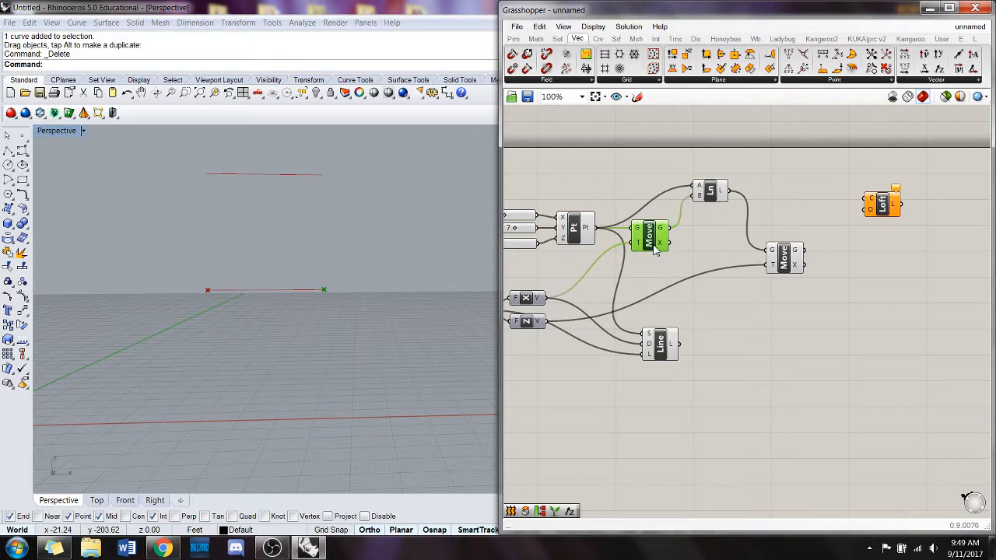
pyautogui.click(700, 259)
pyautogui.click(710, 194)
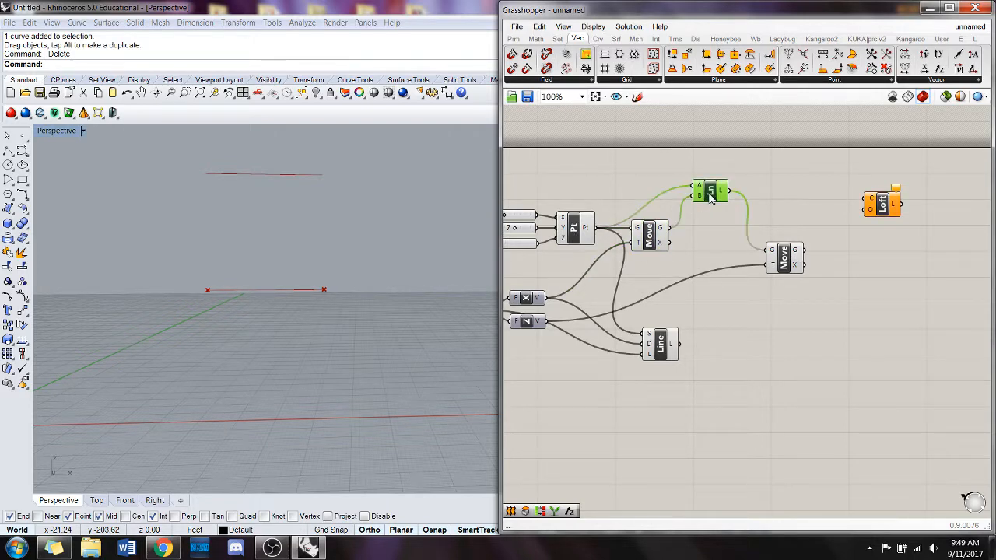
pyautogui.click(707, 234)
pyautogui.click(709, 191)
pyautogui.click(664, 347)
pyautogui.rightClick(663, 346)
pyautogui.click(705, 229)
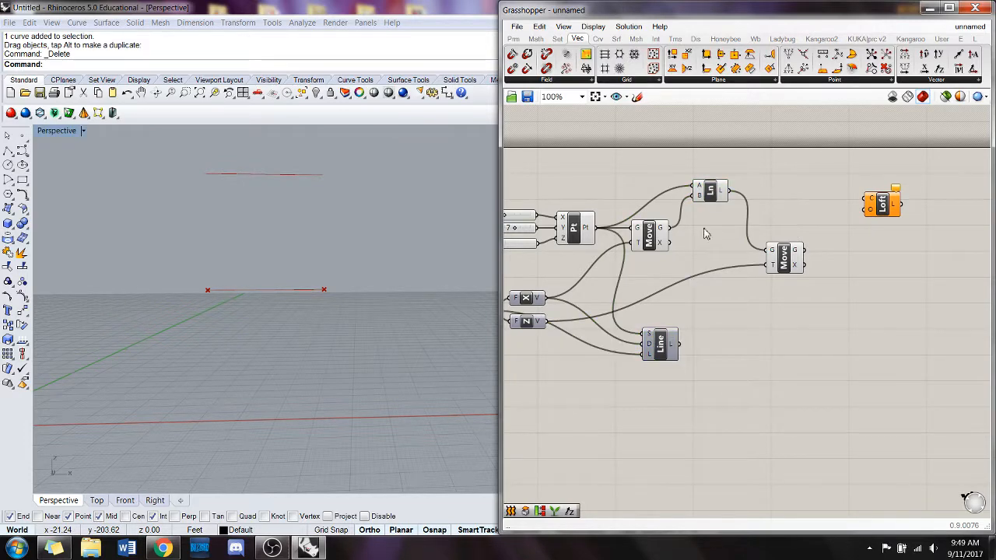
# Connect both the two-point Line's output and the second Move's G output to the Loft's C input.
pyautogui.click(709, 193)
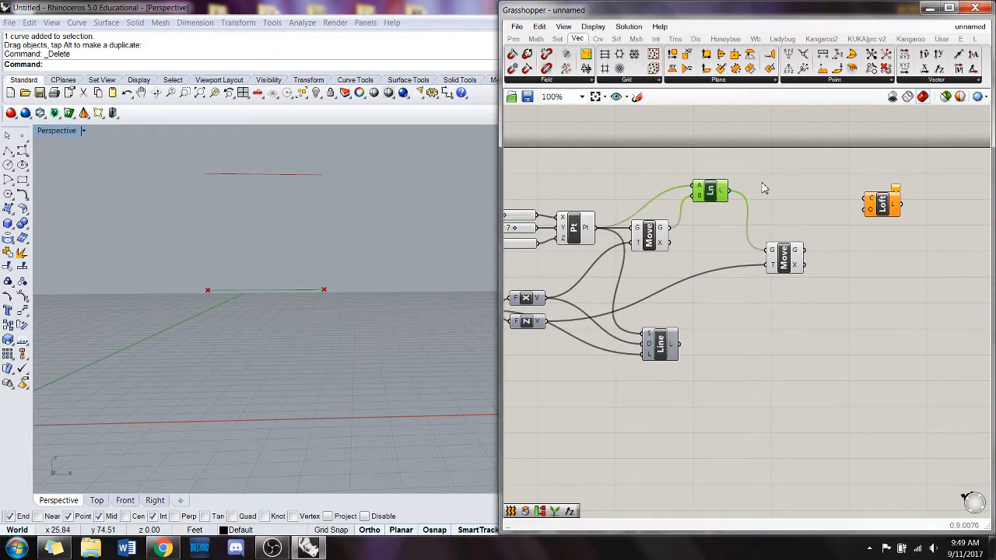
pyautogui.moveTo(770, 204); pyautogui.dragTo(745, 222, button='right')
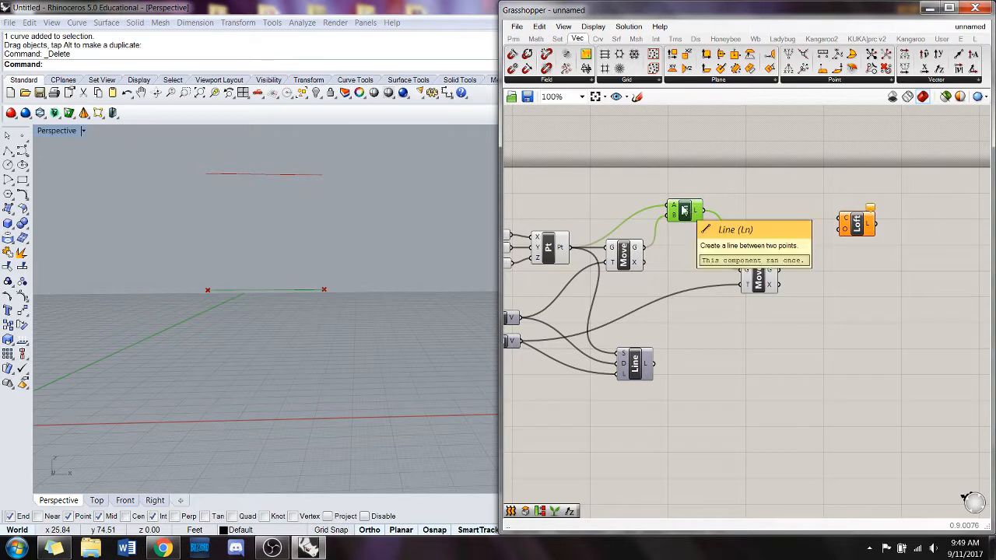
pyautogui.moveTo(704, 211); pyautogui.dragTo(840, 220)
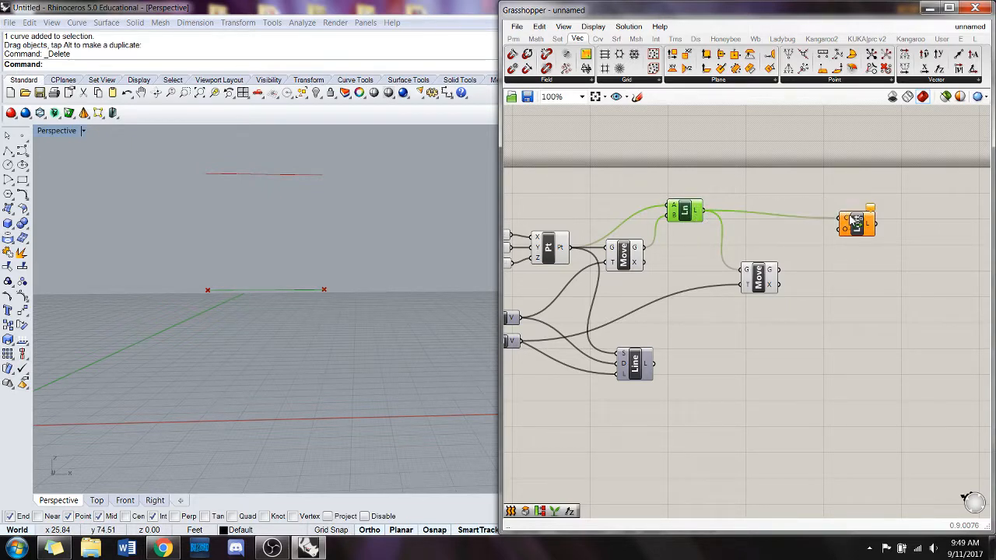
pyautogui.moveTo(780, 270); pyautogui.dragTo(839, 223)
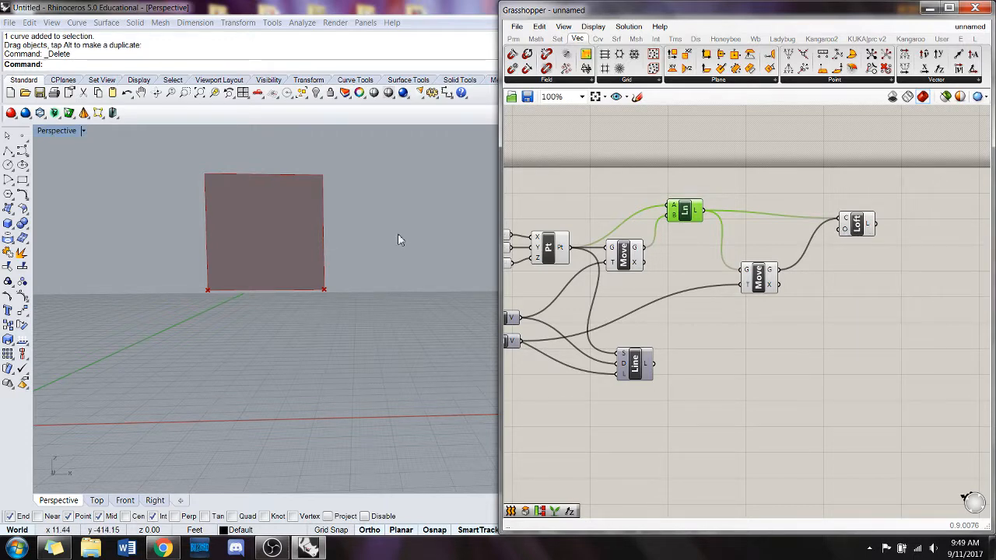
pyautogui.moveTo(392, 180)
pyautogui.mouseDown(button='right')
pyautogui.moveTo(465, 190)
pyautogui.moveTo(395, 252)
pyautogui.moveTo(389, 211)
pyautogui.moveTo(378, 256)
pyautogui.moveTo(356, 265)
pyautogui.moveTo(397, 238)
pyautogui.moveTo(402, 198)
pyautogui.mouseUp(button='right')
# Turn off the Loft component's preview.
pyautogui.click(856, 221)
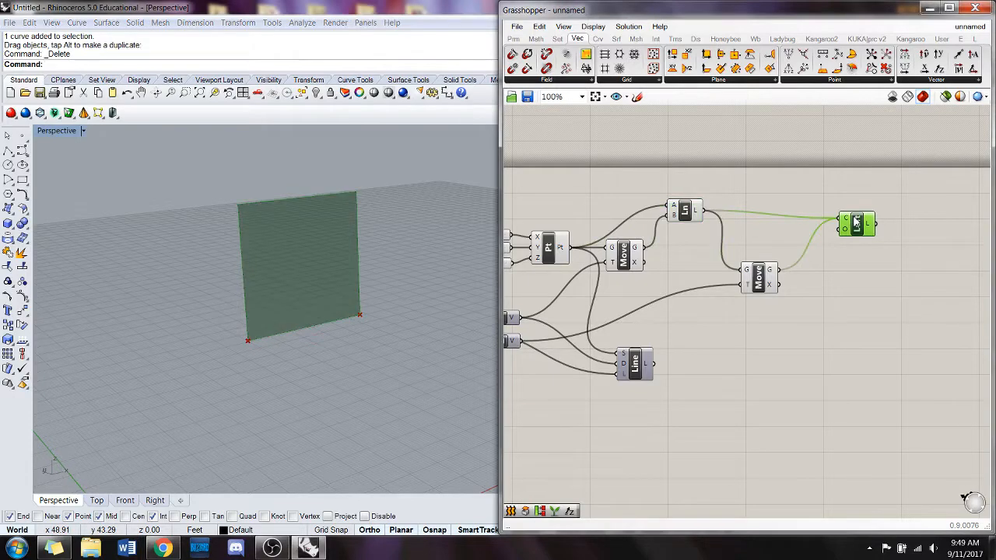
pyautogui.rightClick(858, 225)
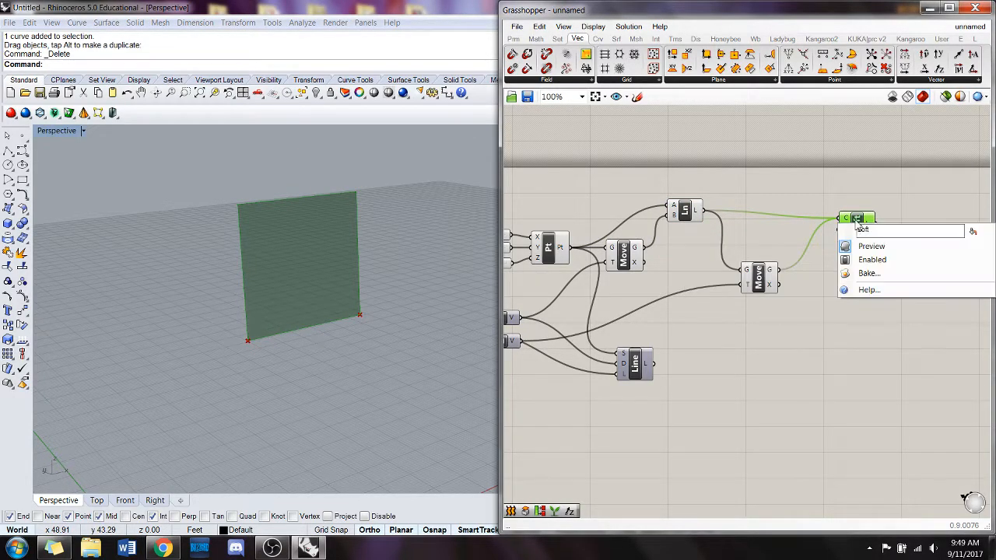
pyautogui.click(899, 248)
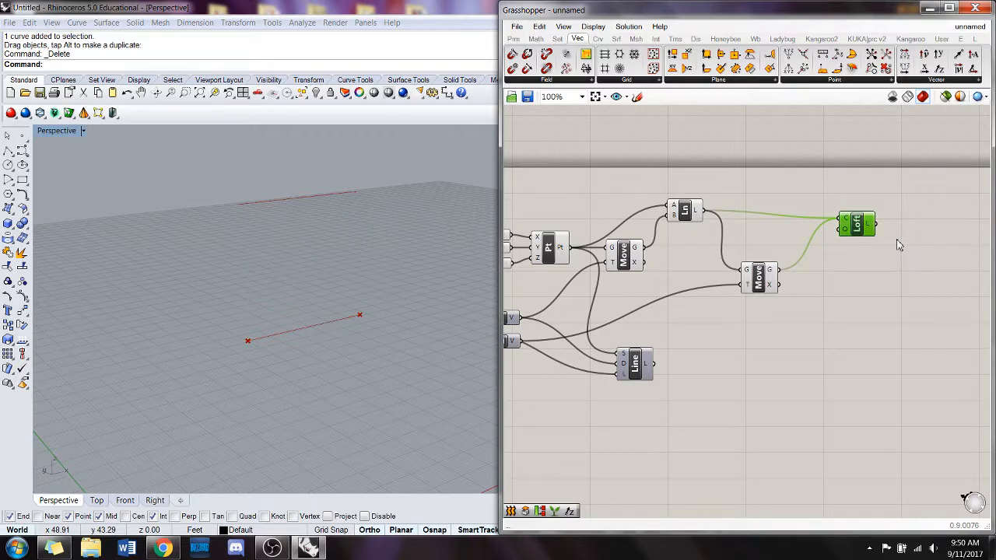
# Bake the Loft into Rhino with the default attributes and select the baked surface.
pyautogui.click(854, 196)
pyautogui.click(855, 222)
pyautogui.rightClick(855, 223)
pyautogui.click(877, 272)
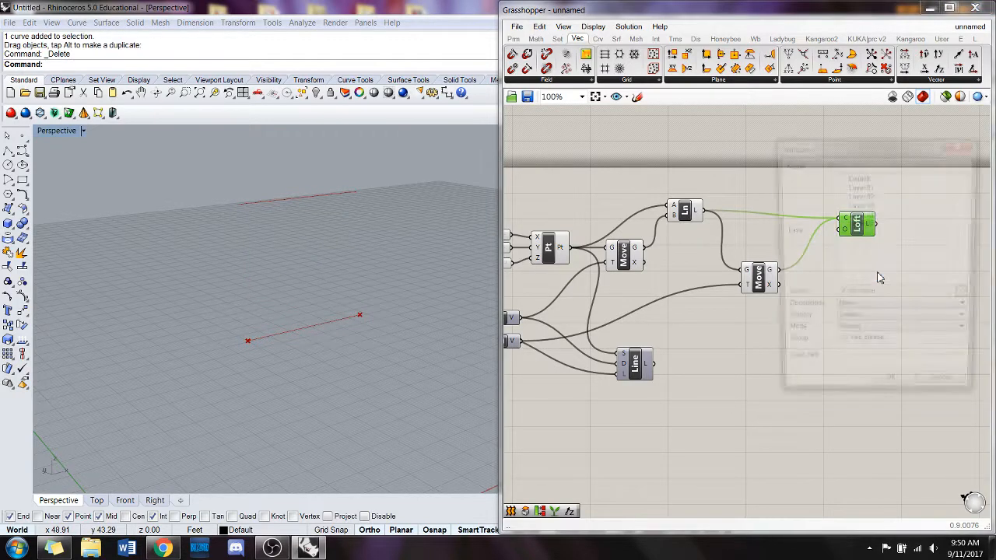
pyautogui.click(891, 392)
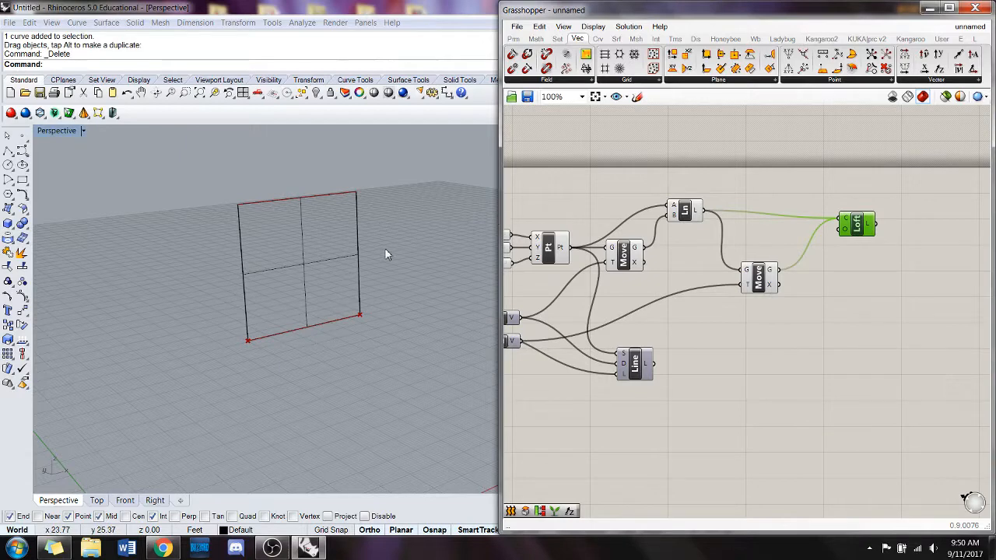
pyautogui.click(307, 271)
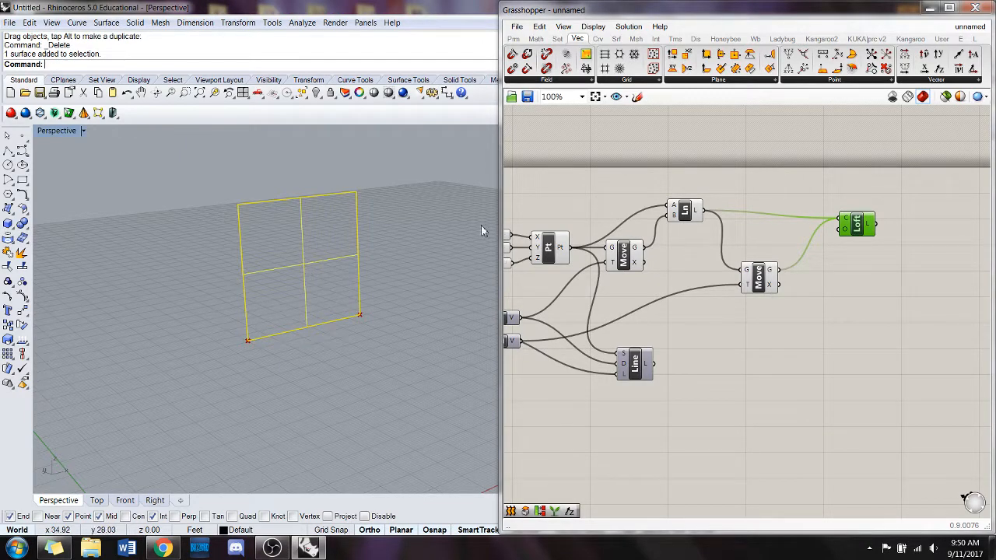
# Shift the Loft component slightly upward and turn on its preview.
pyautogui.click(812, 283)
pyautogui.moveTo(860, 219); pyautogui.dragTo(855, 216)
pyautogui.rightClick(861, 227)
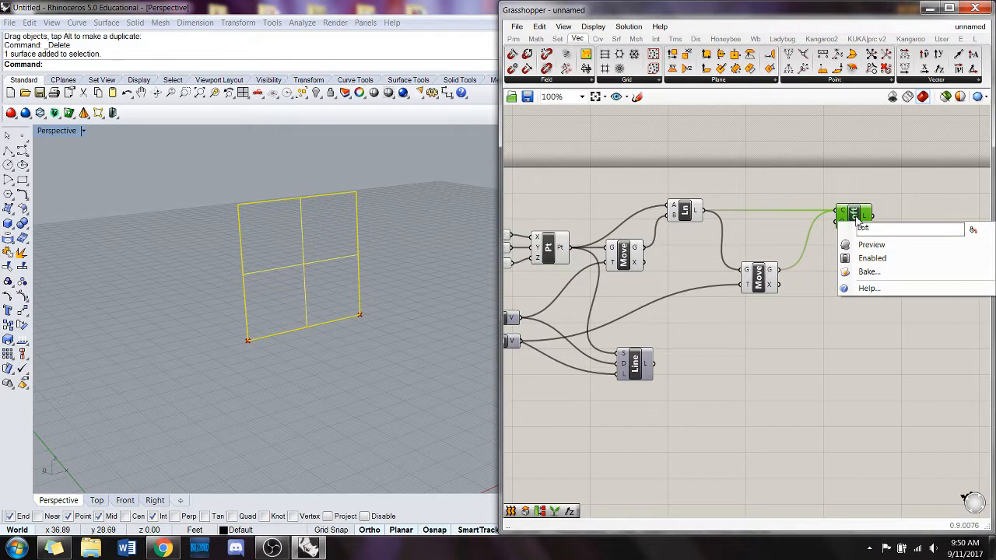
pyautogui.click(867, 246)
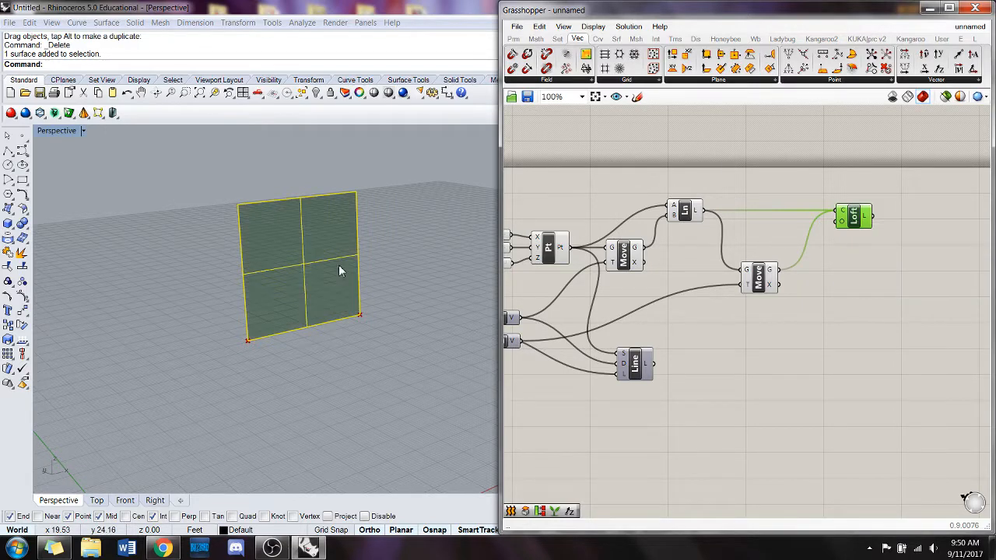
# Delete the baked loft surface from the Rhino viewport, keeping the Loft component in the definition.
pyautogui.press('Delete')
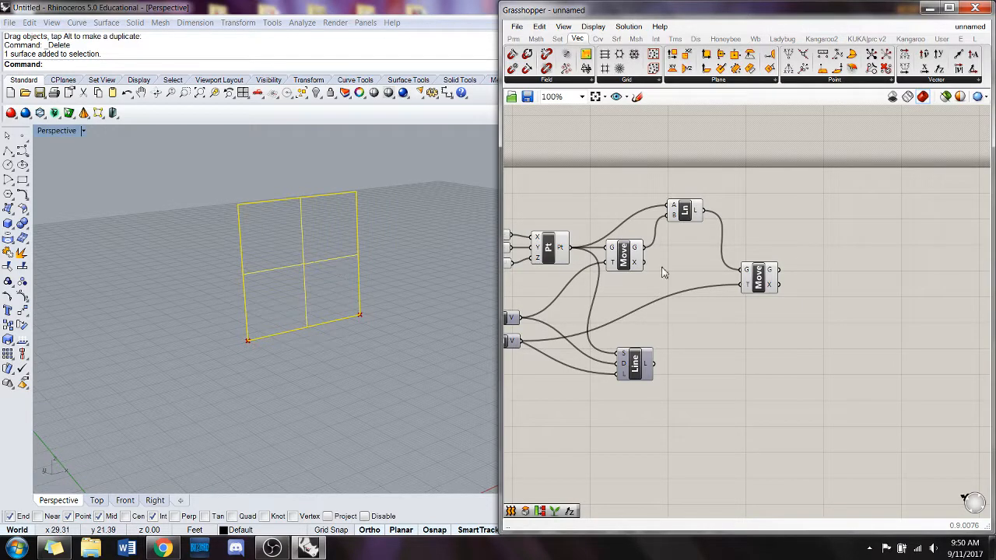
pyautogui.hotkey('ctrl', 'z')
pyautogui.click(278, 280)
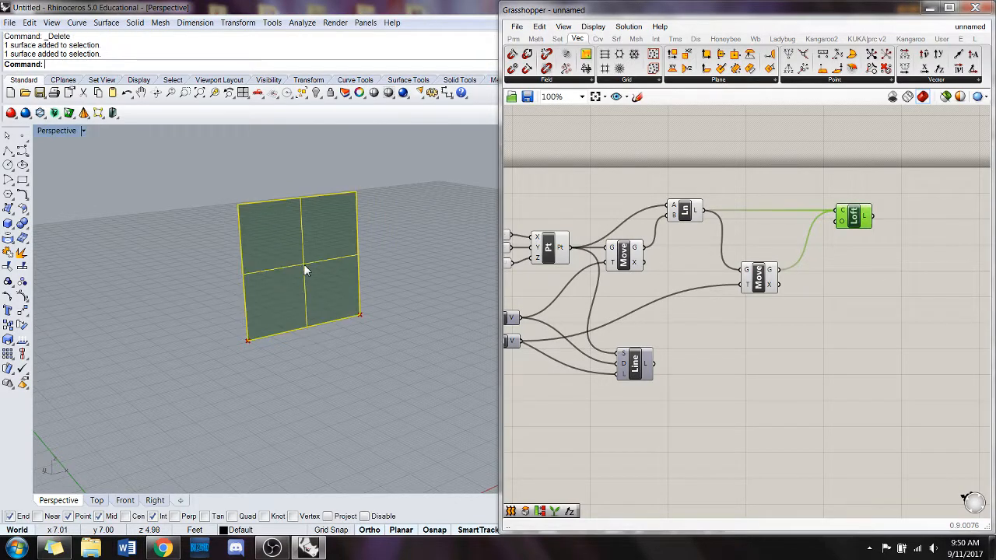
pyautogui.press('Delete')
pyautogui.click(816, 332)
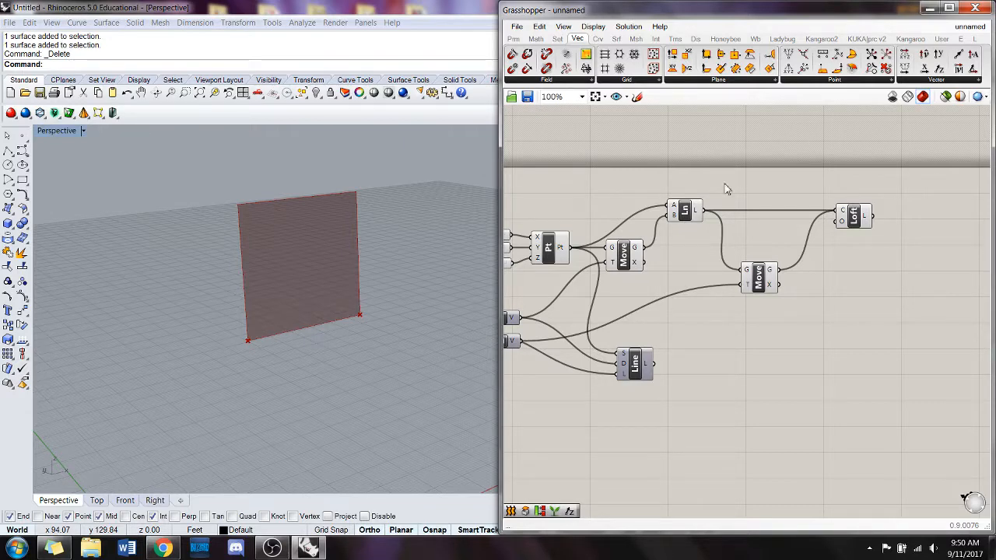
# Select all the components and move the whole definition a little to the right on the canvas.
pyautogui.scroll(-4, 742, 288)
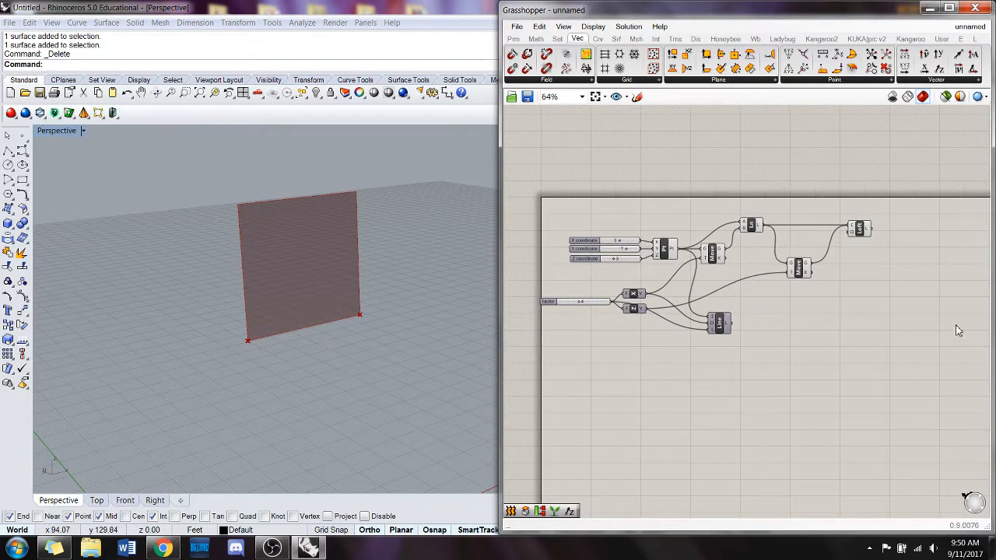
pyautogui.moveTo(784, 297); pyautogui.dragTo(800, 298, button='right')
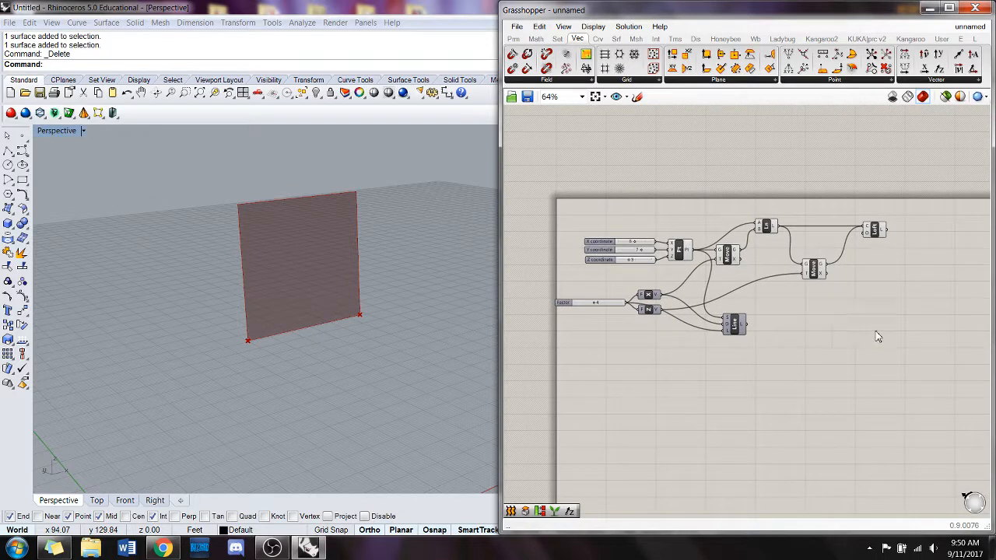
pyautogui.moveTo(889, 333); pyautogui.dragTo(634, 230)
pyautogui.moveTo(679, 259); pyautogui.dragTo(725, 256)
pyautogui.click(803, 425)
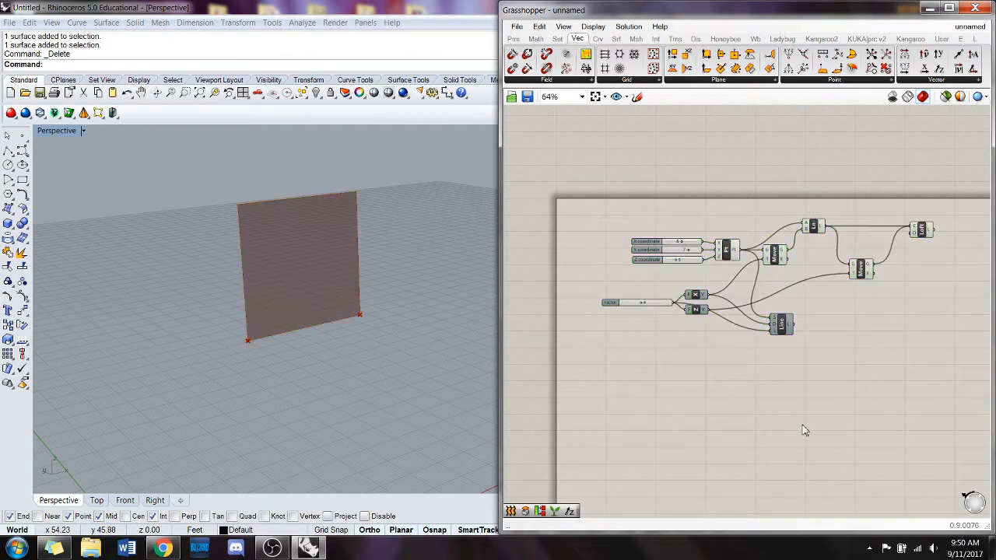
pyautogui.moveTo(871, 342); pyautogui.dragTo(844, 319, button='right')
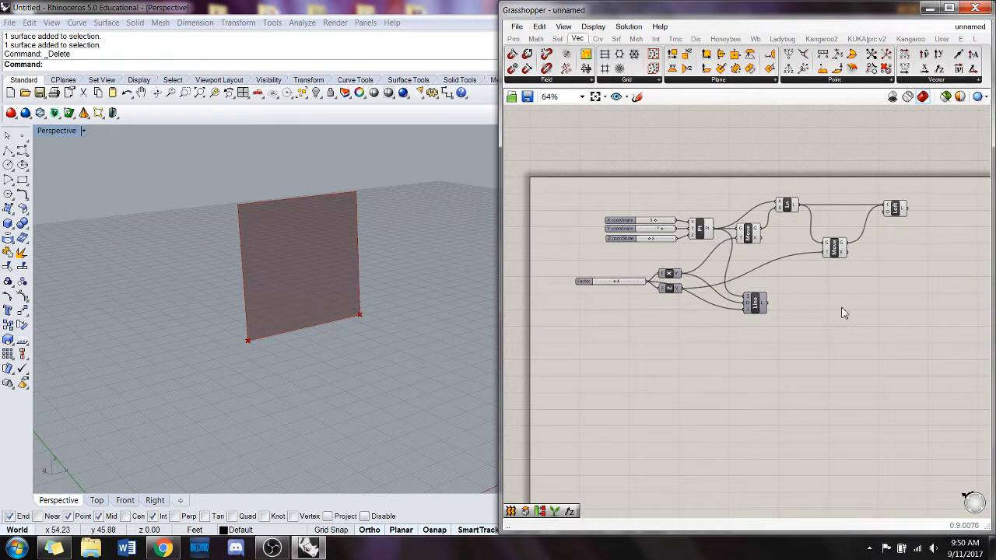
pyautogui.moveTo(902, 285); pyautogui.dragTo(884, 284, button='right')
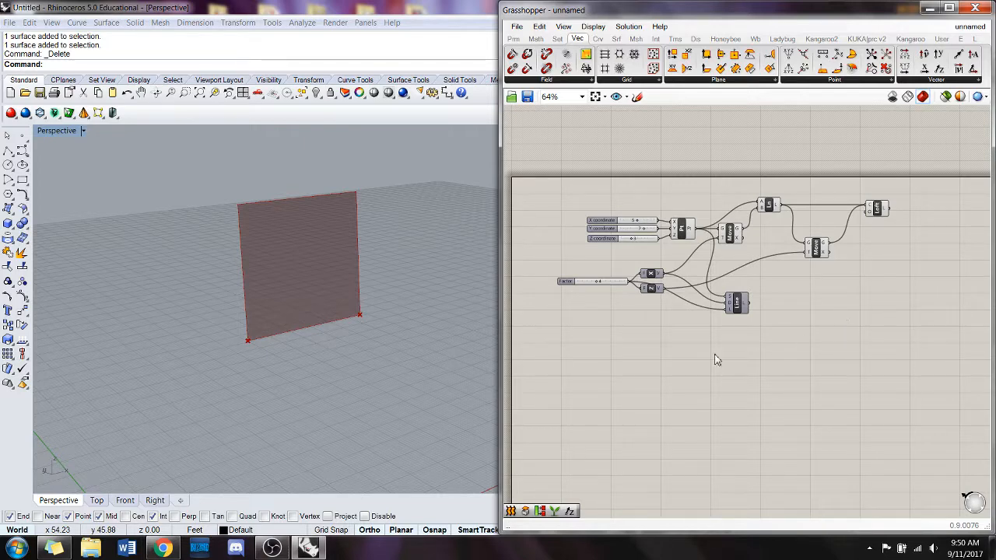
# Turn off the preview for every component in the definition.
pyautogui.moveTo(920, 348); pyautogui.dragTo(543, 159)
pyautogui.rightClick(857, 237)
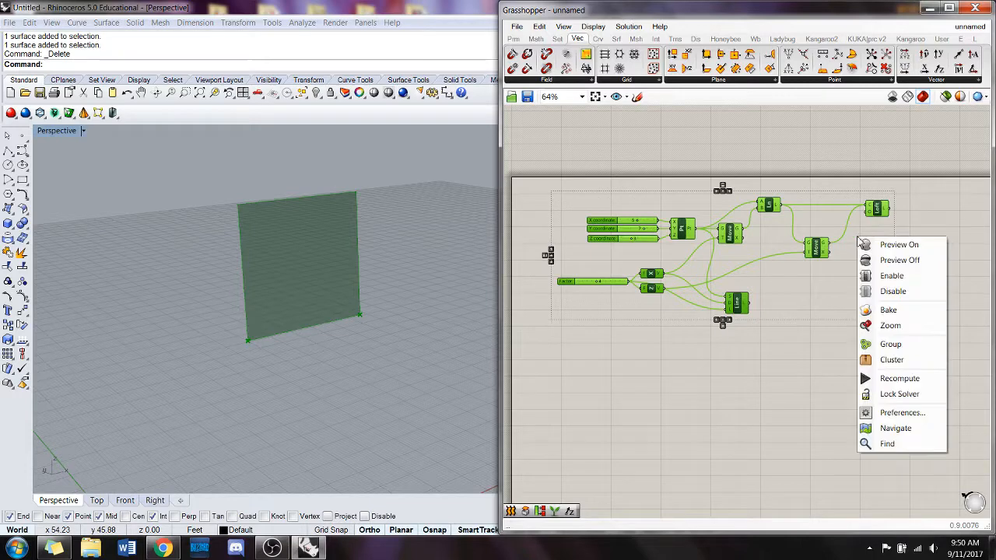
pyautogui.click(903, 266)
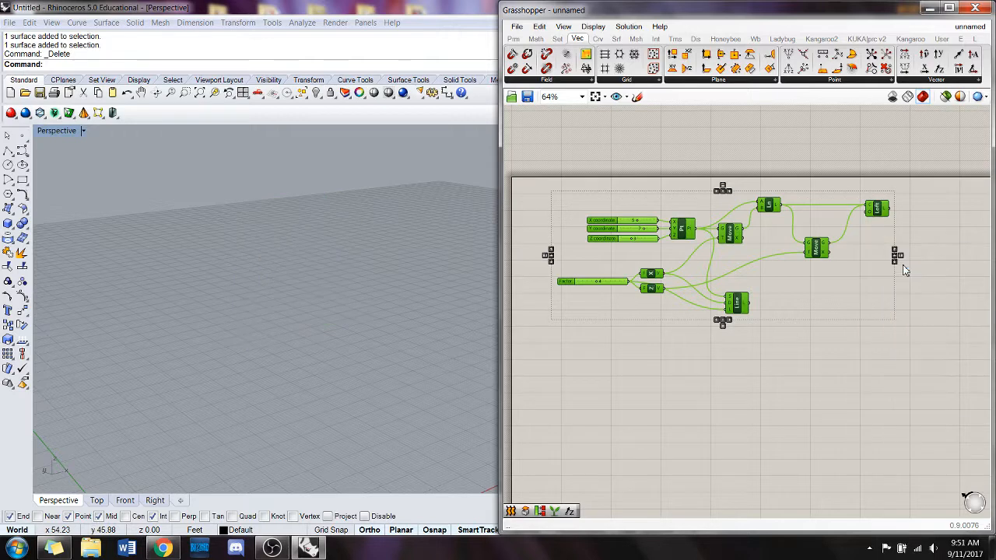
pyautogui.click(906, 316)
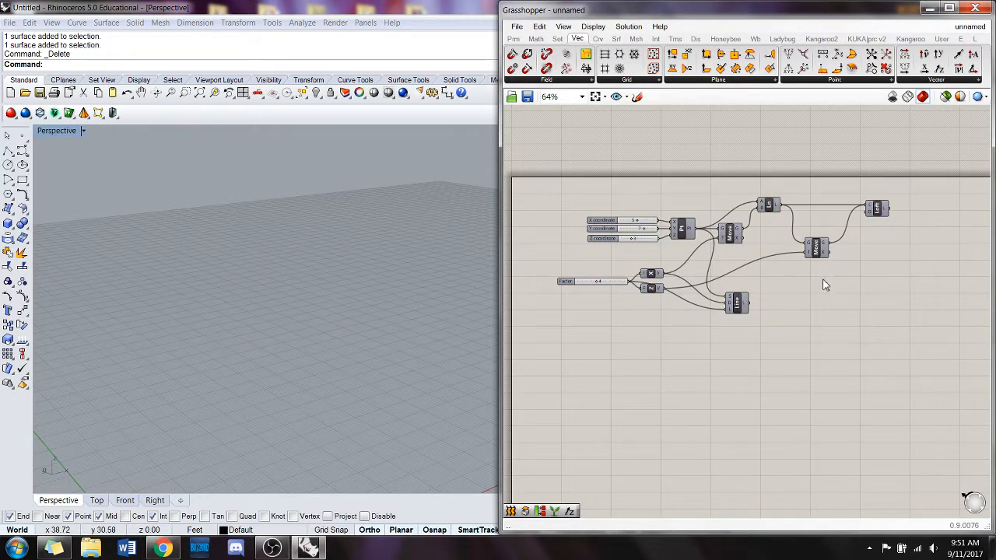
# Group all the components of the definition together.
pyautogui.moveTo(924, 333); pyautogui.dragTo(531, 145)
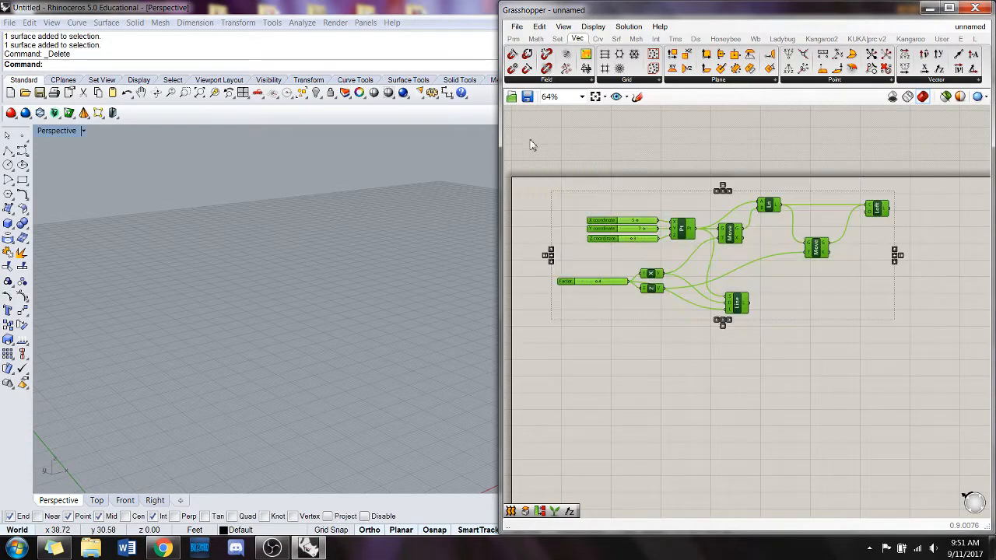
pyautogui.write('Grasshopper')
pyautogui.click(655, 183)
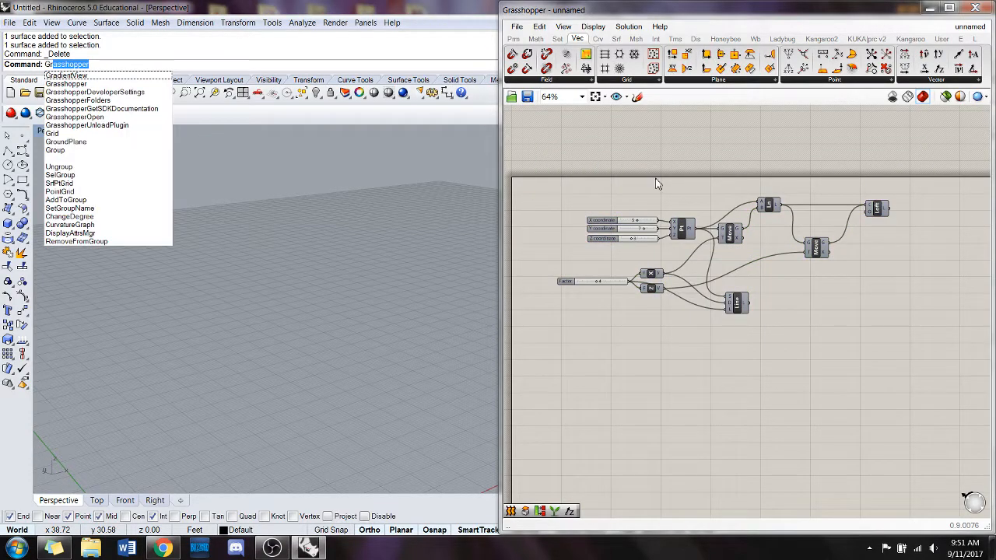
pyautogui.press('Escape')
pyautogui.moveTo(889, 366); pyautogui.dragTo(572, 168)
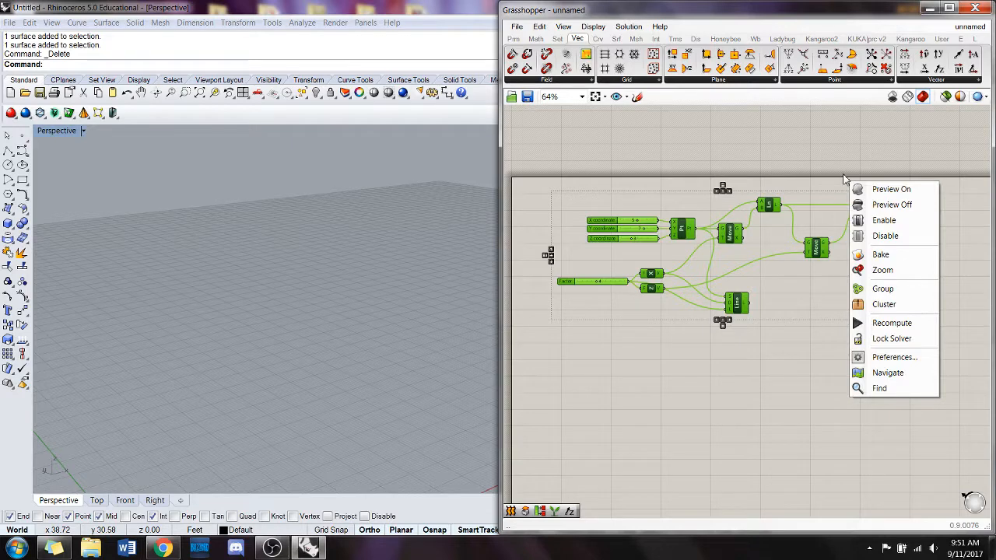
pyautogui.click(907, 290)
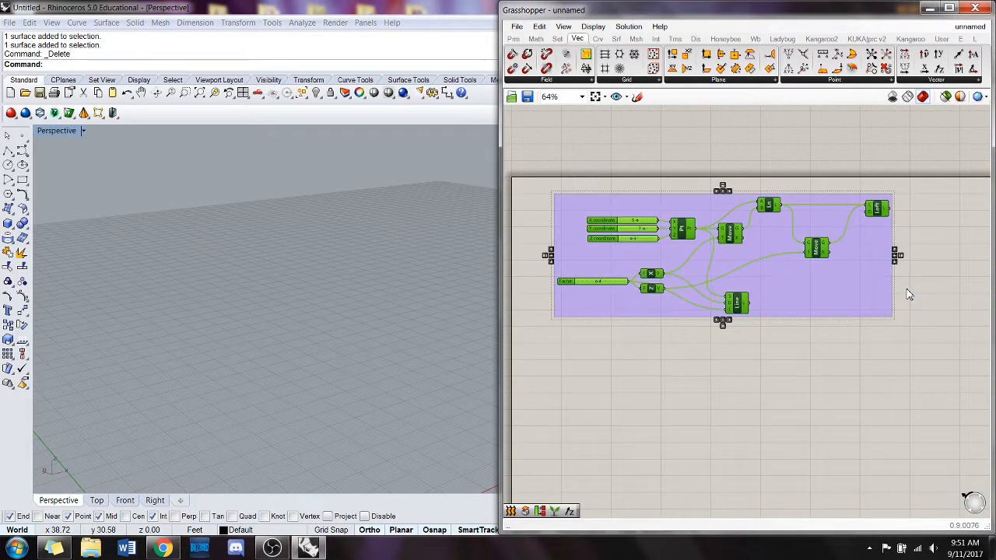
pyautogui.click(958, 172)
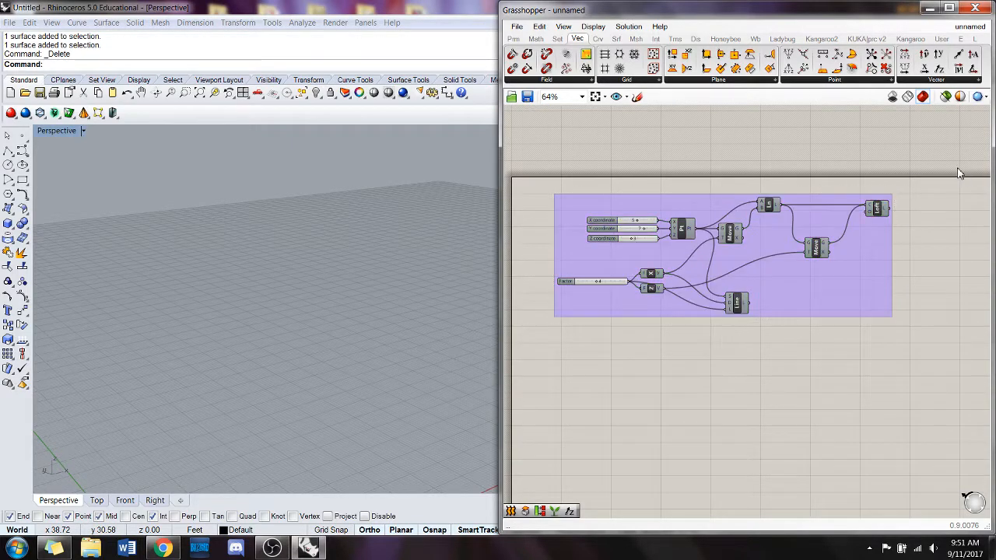
# Add a Scribble note and place it in the upper-left corner of the purple group.
pyautogui.doubleClick(612, 385)
pyautogui.write('scr')
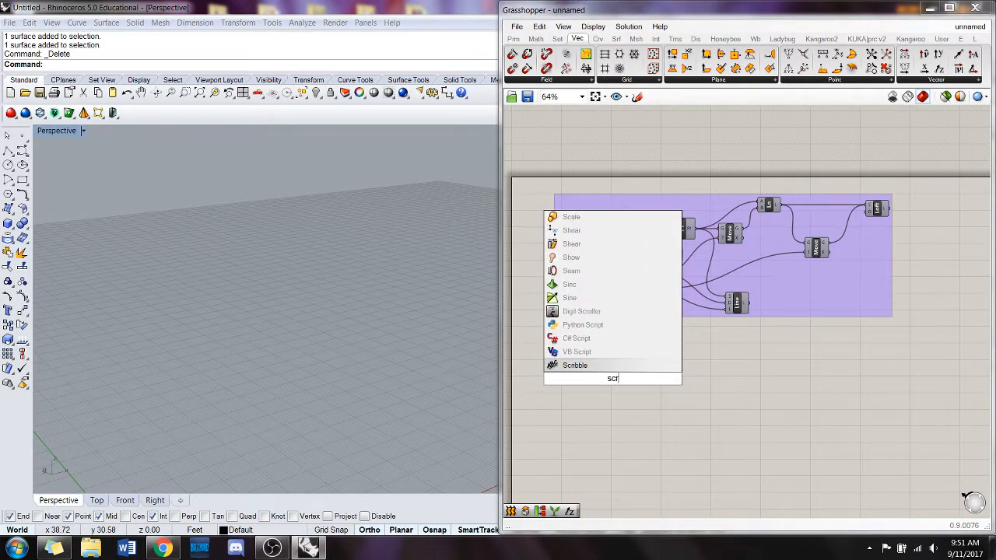
pyautogui.press('Return')
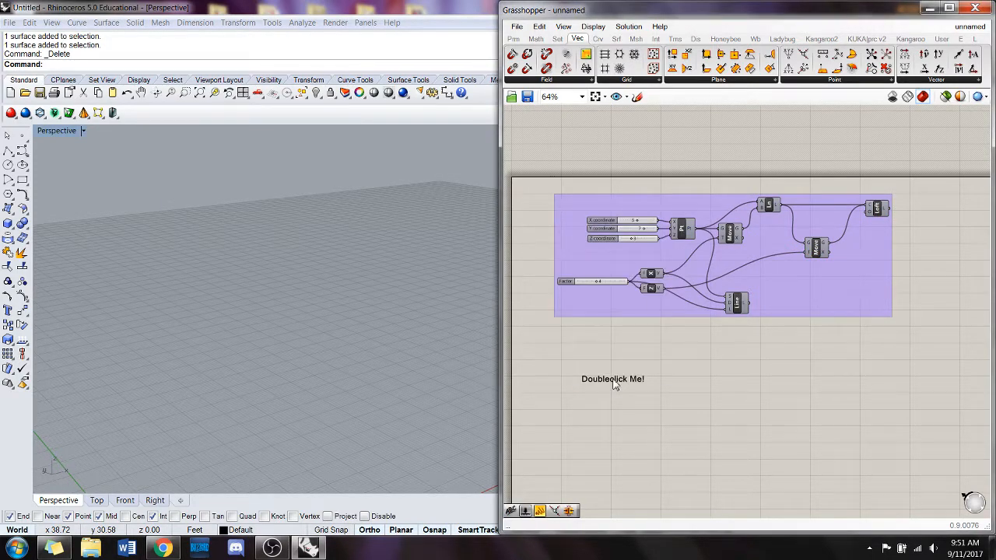
pyautogui.moveTo(615, 384); pyautogui.dragTo(590, 202)
# Change the Scribble note's text to "Points, Lines, and Planes".
pyautogui.doubleClick(590, 202)
pyautogui.moveTo(633, 163); pyautogui.dragTo(511, 158)
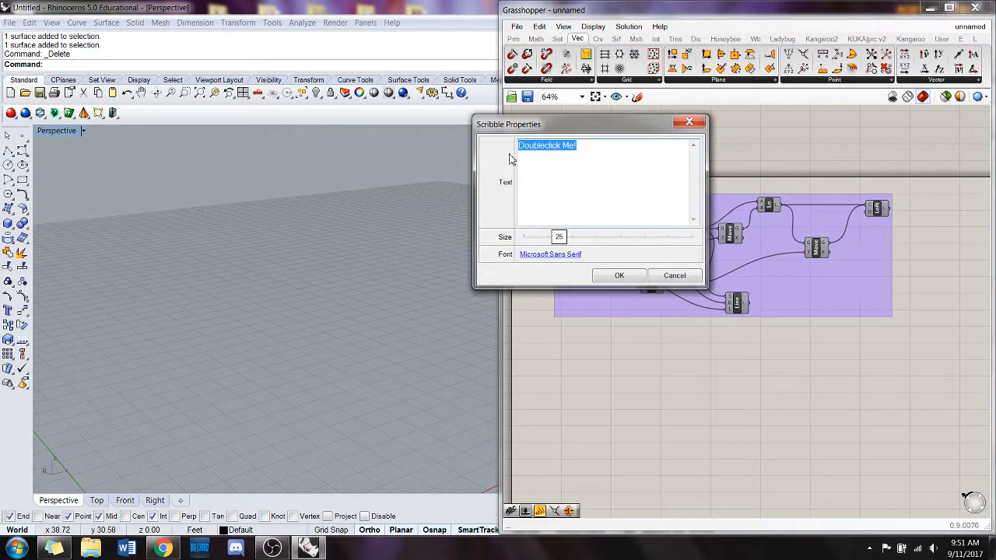
pyautogui.write('Lines, p')
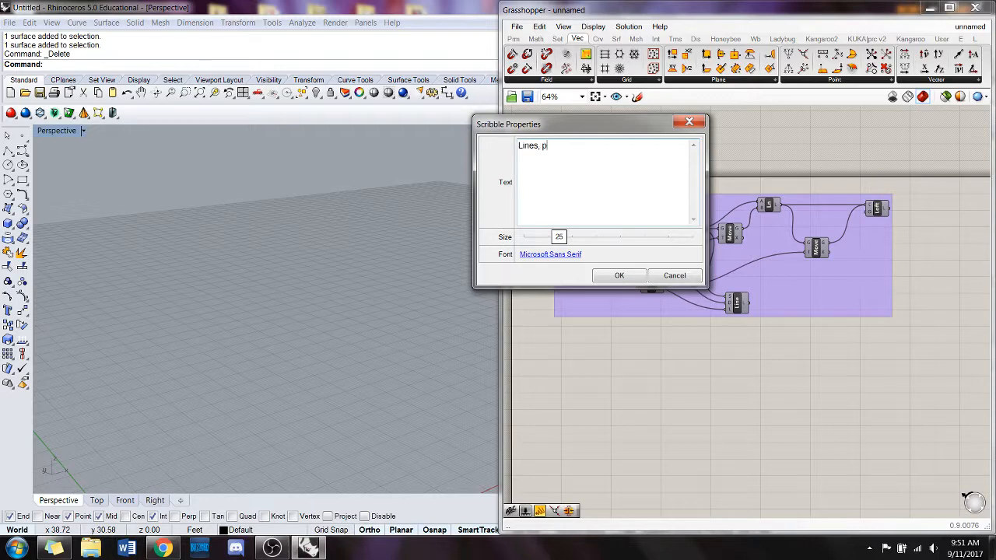
pyautogui.press('BackSpace')
pyautogui.press('BackSpace')
pyautogui.press('BackSpace')
pyautogui.write('int')
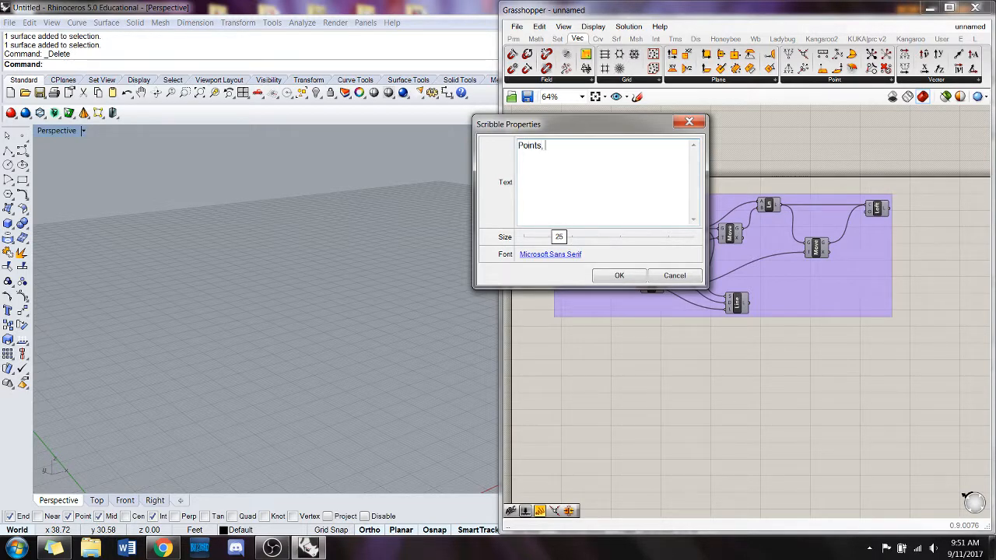
pyautogui.write('s, Lines, and Planes')
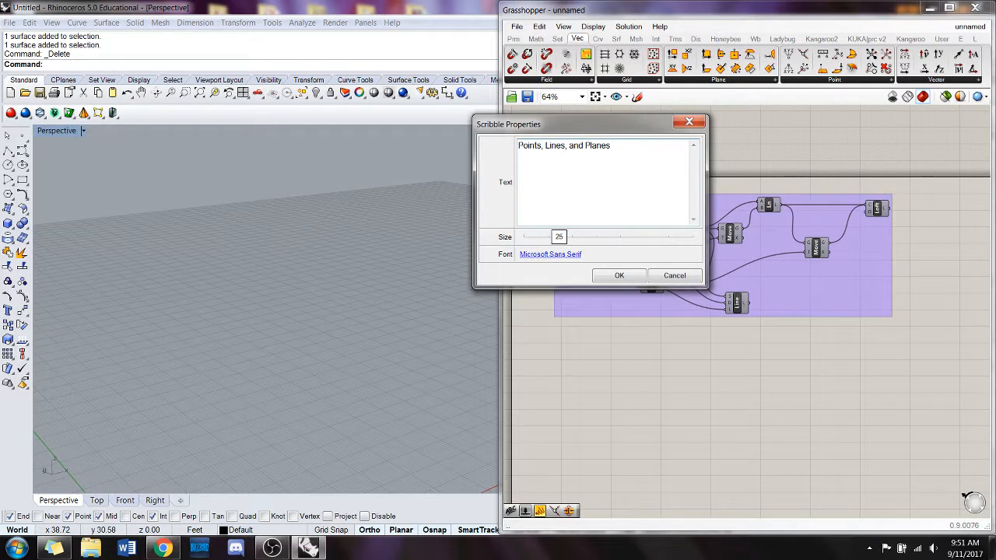
pyautogui.click(616, 275)
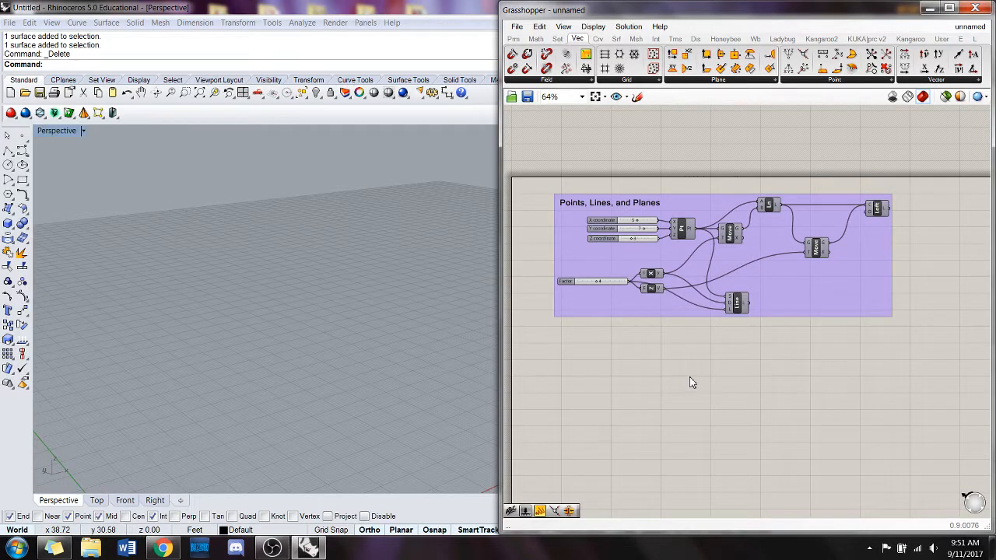
# Add a Circle CNR component on the empty canvas below the group.
pyautogui.moveTo(690, 381); pyautogui.dragTo(693, 322, button='right')
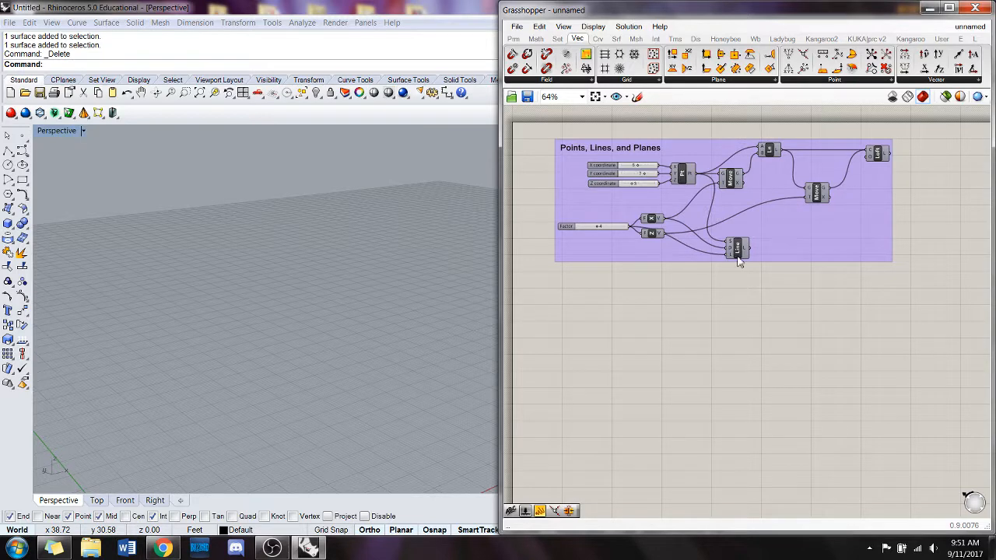
pyautogui.moveTo(606, 321); pyautogui.dragTo(604, 312, button='right')
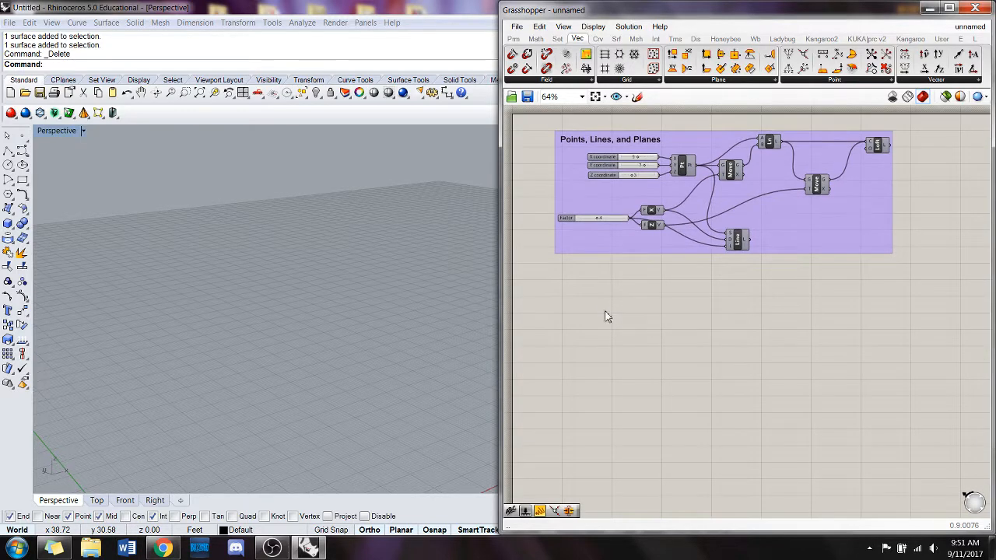
pyautogui.doubleClick(614, 310)
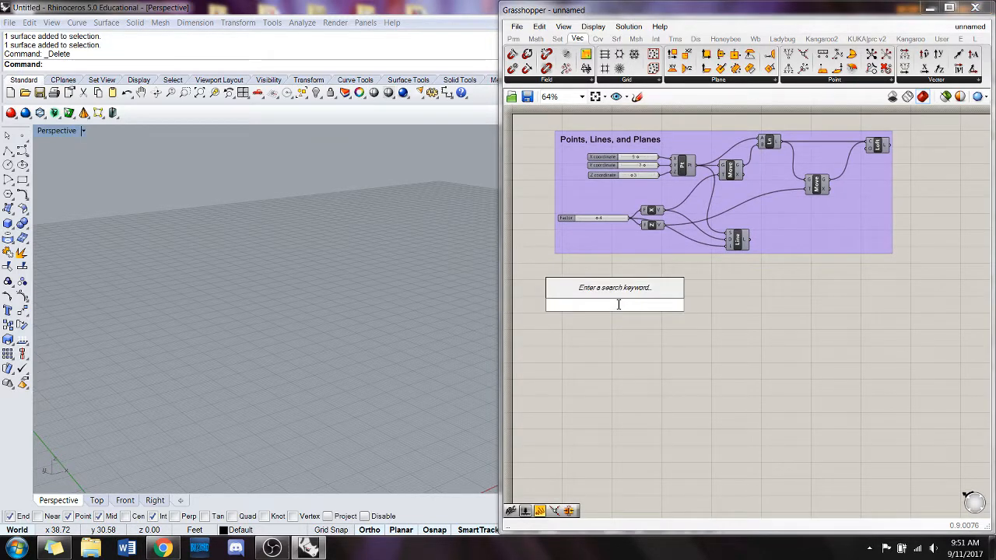
pyautogui.write('circ')
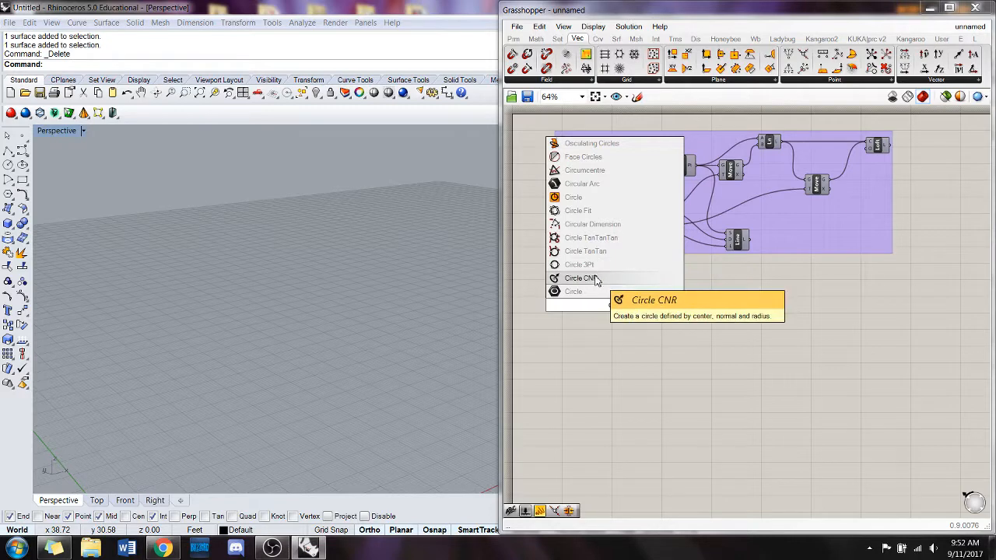
pyautogui.click(595, 280)
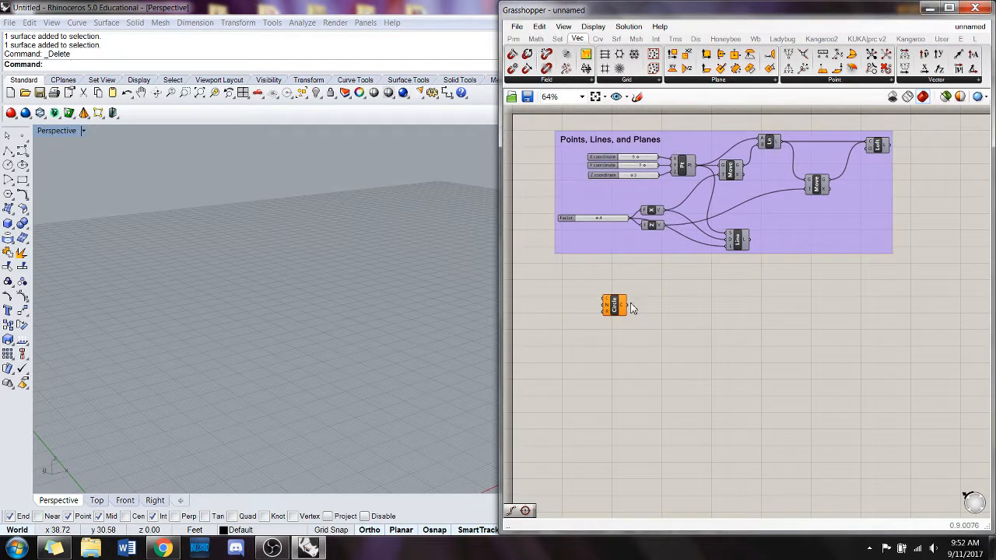
pyautogui.scroll(3, 614, 304)
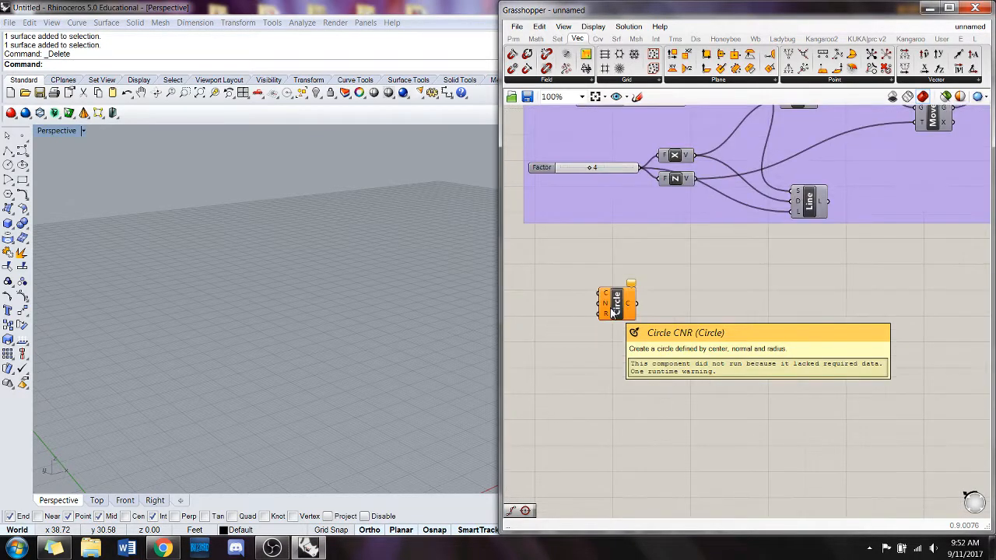
pyautogui.click(619, 296)
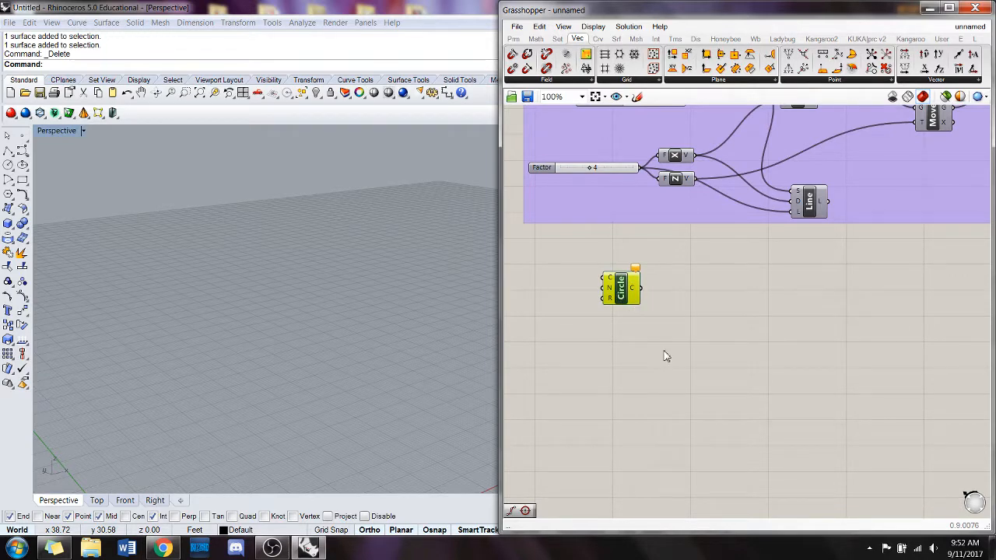
# Place a Circle component defined by base plane and radius below the Circle CNR component, and delete it again.
pyautogui.doubleClick(718, 304)
pyautogui.write('circ')
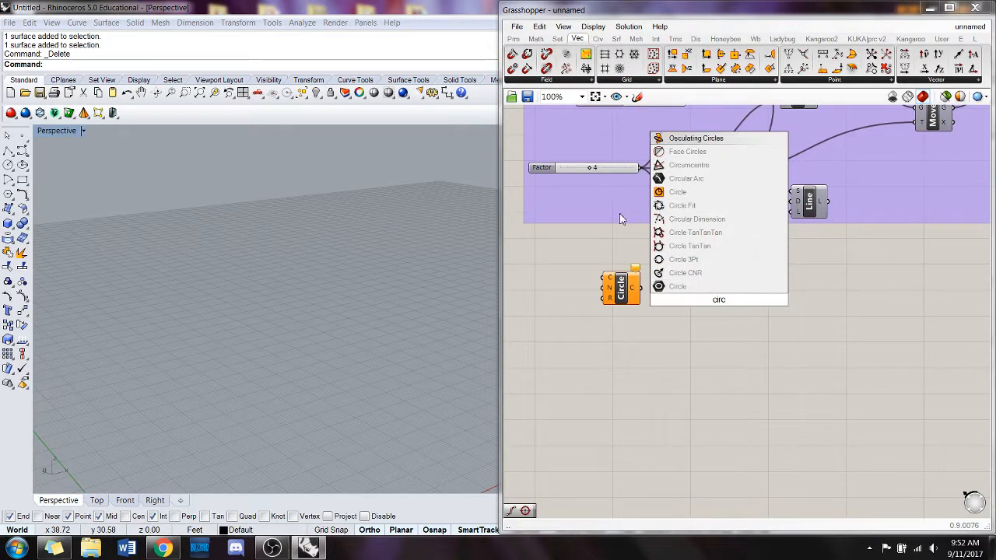
pyautogui.click(634, 291)
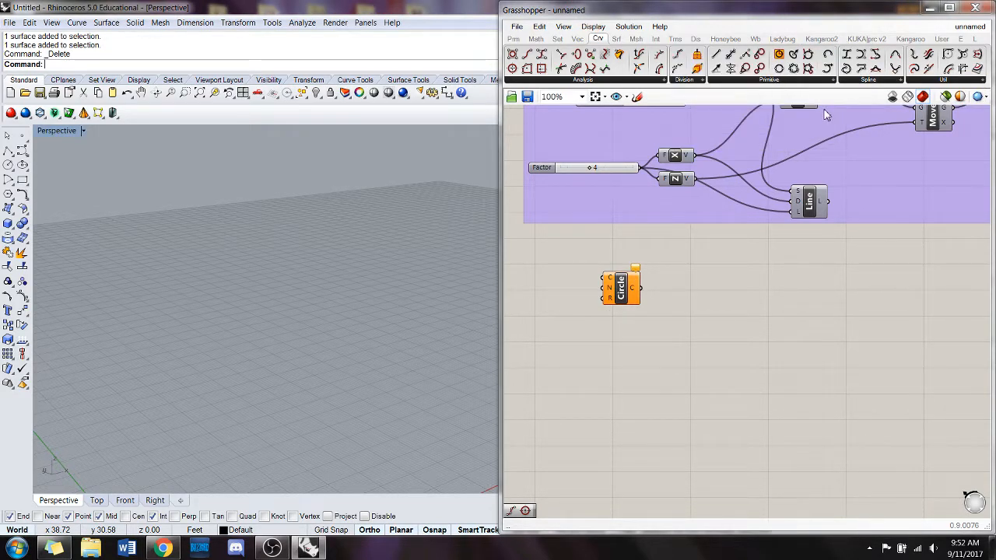
pyautogui.doubleClick(748, 329)
pyautogui.write('circle')
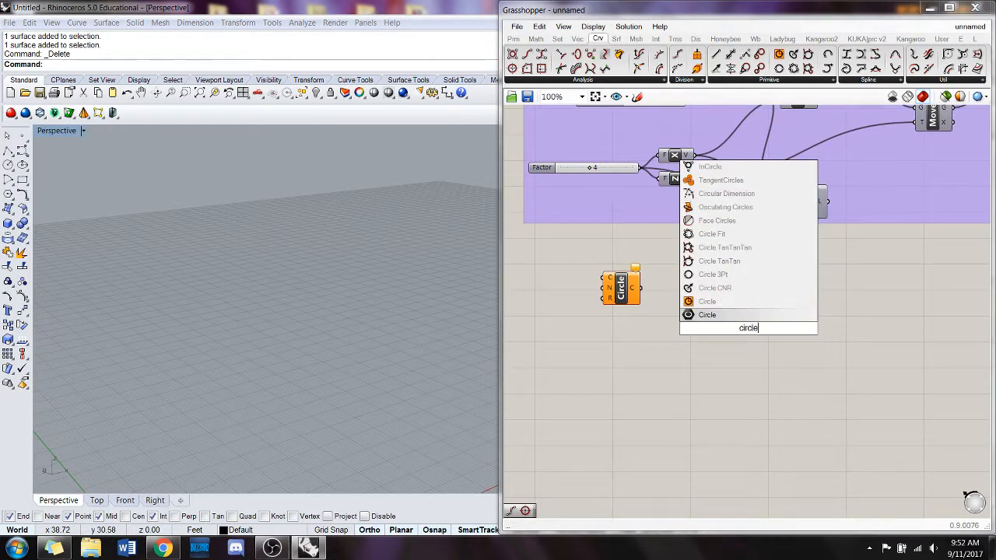
pyautogui.click(745, 301)
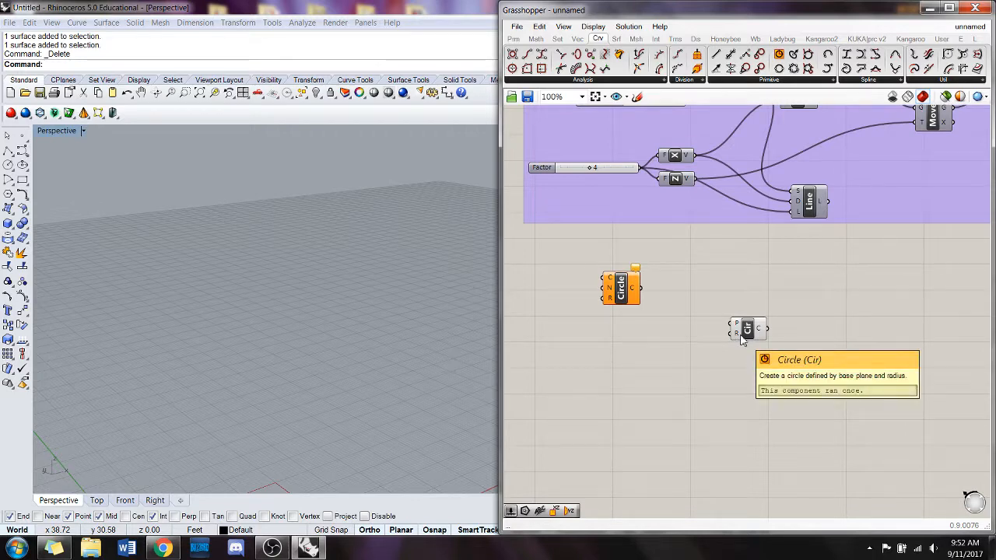
pyautogui.moveTo(758, 332); pyautogui.dragTo(634, 347)
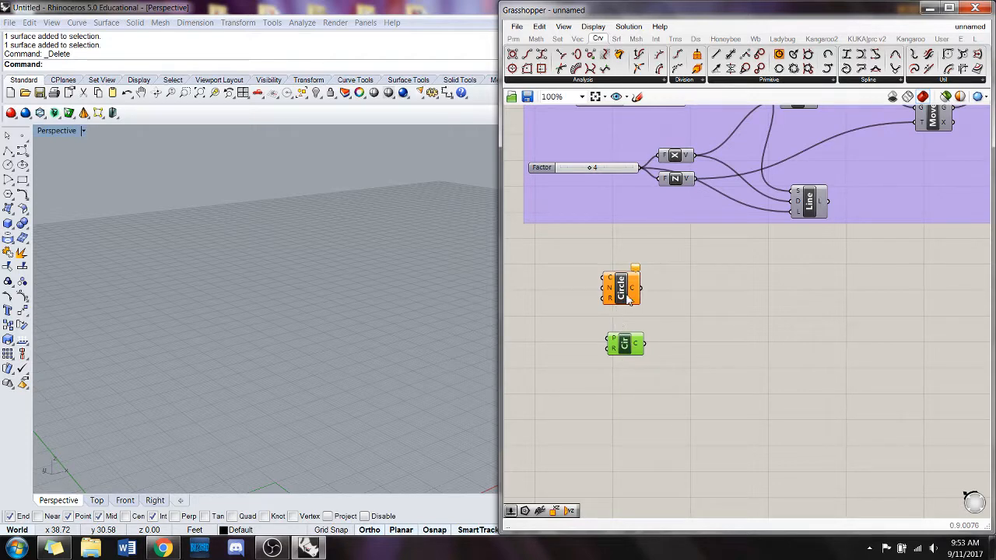
pyautogui.press('Delete')
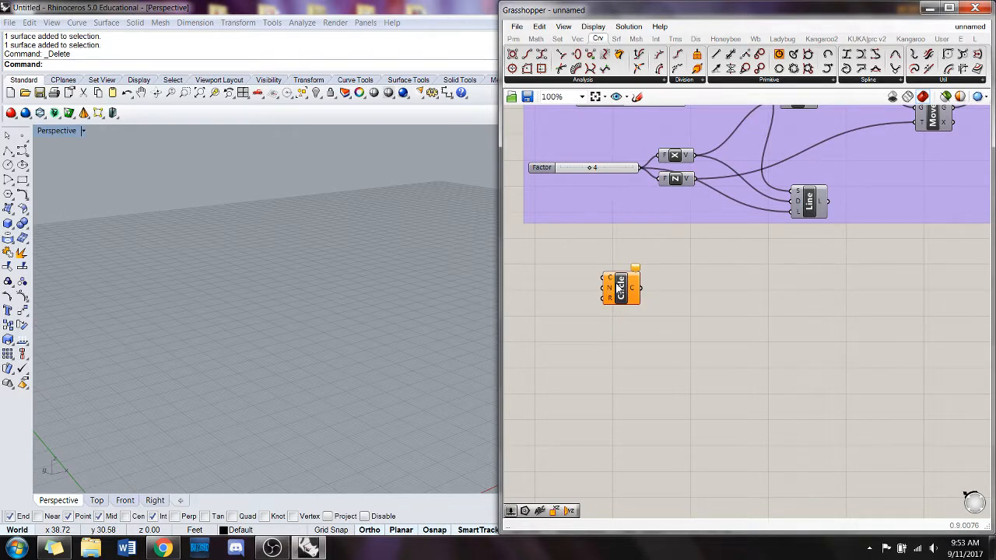
# Add a Unit Y vector beside the Circle CNR component and connect it to the circle's Normal input.
pyautogui.moveTo(628, 291); pyautogui.dragTo(639, 286)
pyautogui.doubleClick(600, 358)
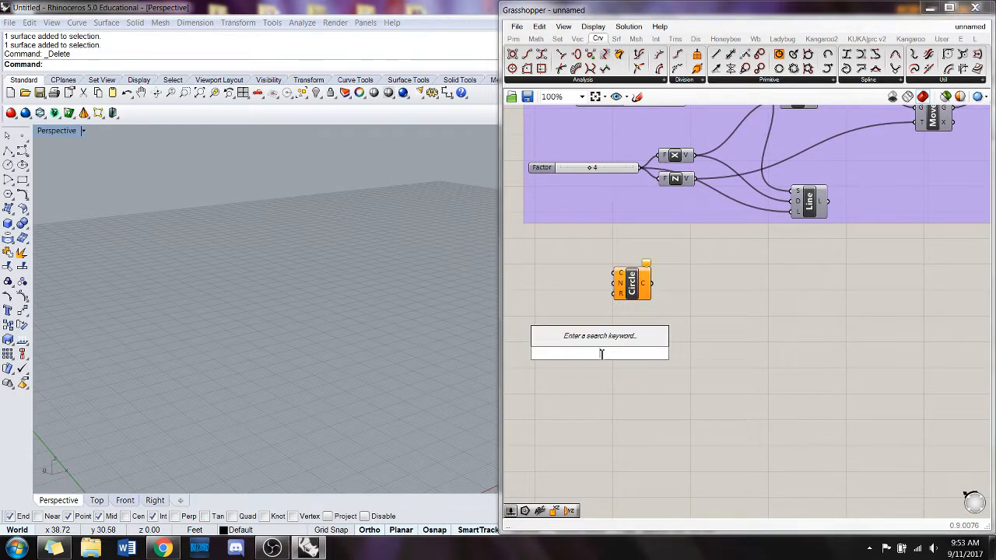
pyautogui.write('y')
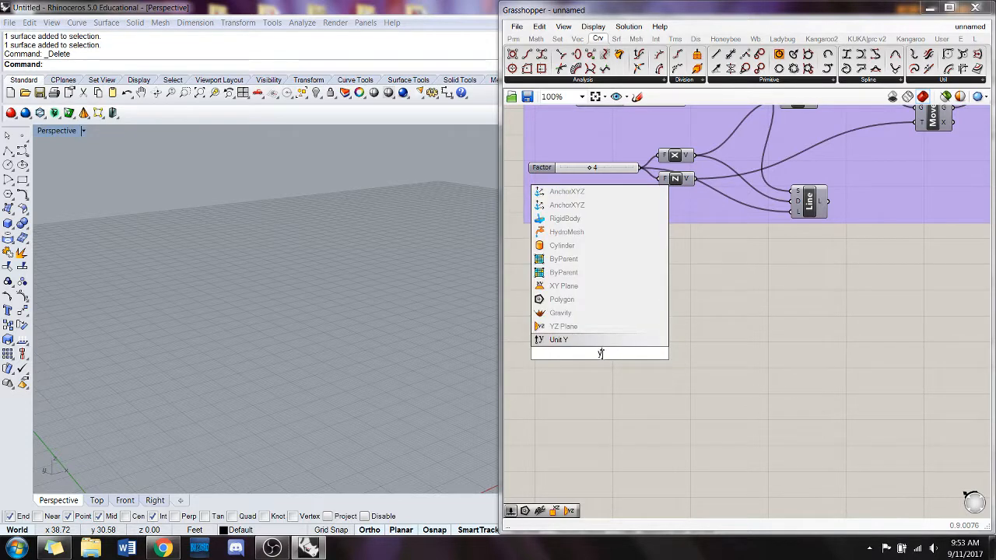
pyautogui.press('Return')
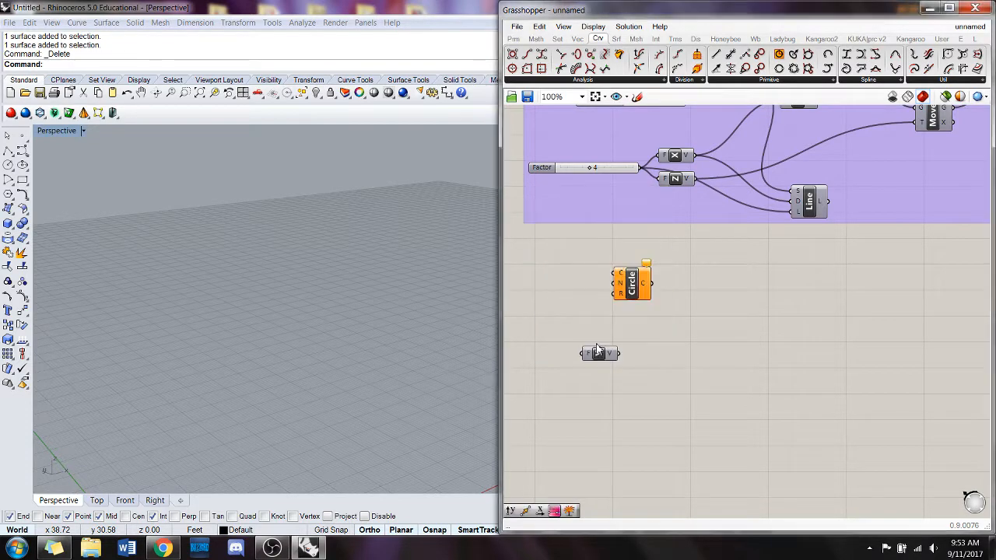
pyautogui.moveTo(613, 363); pyautogui.dragTo(614, 283)
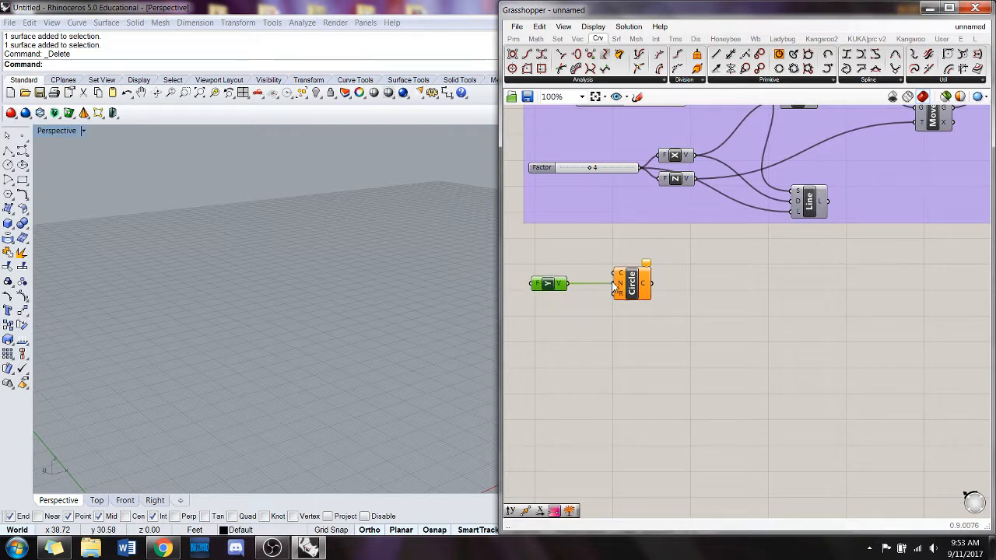
pyautogui.moveTo(553, 284); pyautogui.dragTo(565, 284)
pyautogui.click(601, 329)
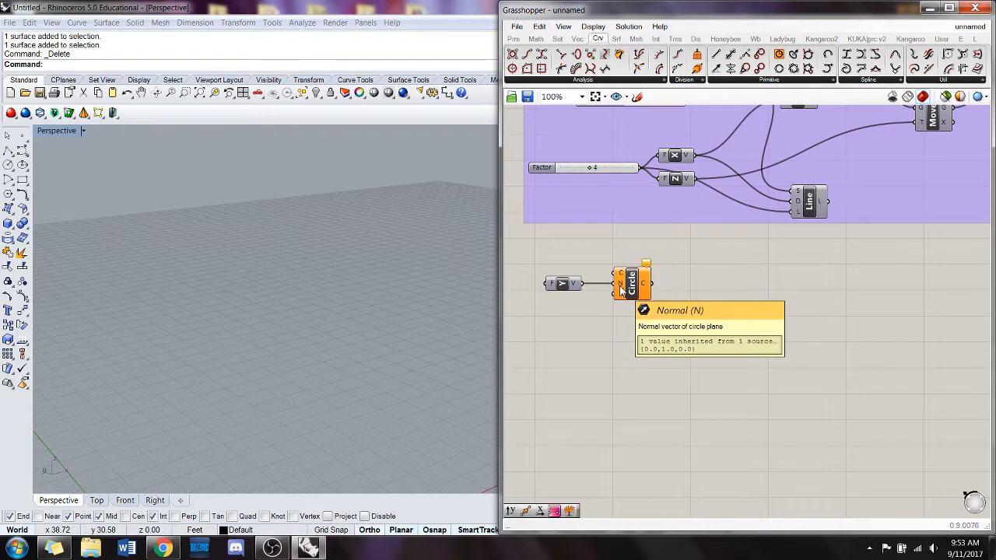
# Connect the constructed point's output to the Center input of the Circle CNR component.
pyautogui.doubleClick(634, 354)
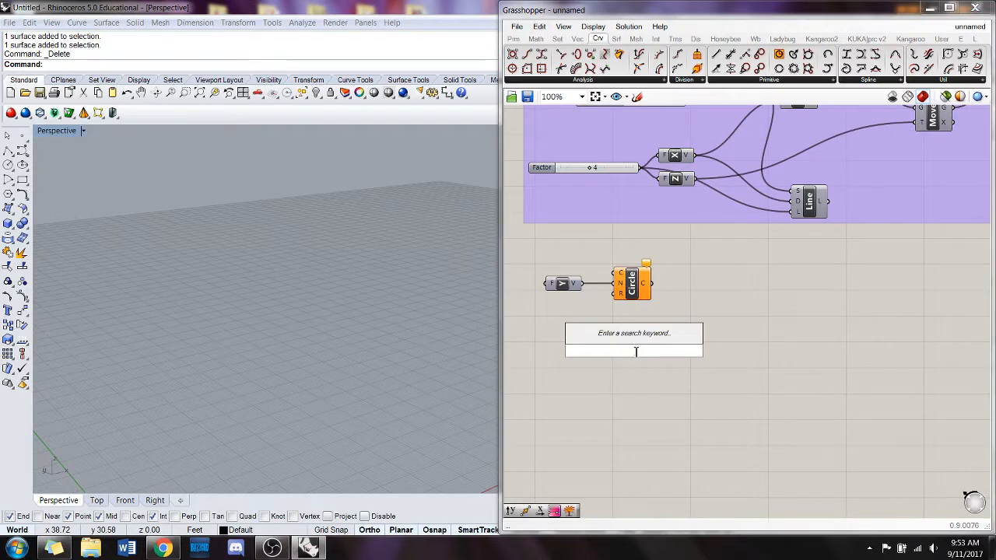
pyautogui.press('Escape')
pyautogui.scroll(-3, 716, 307)
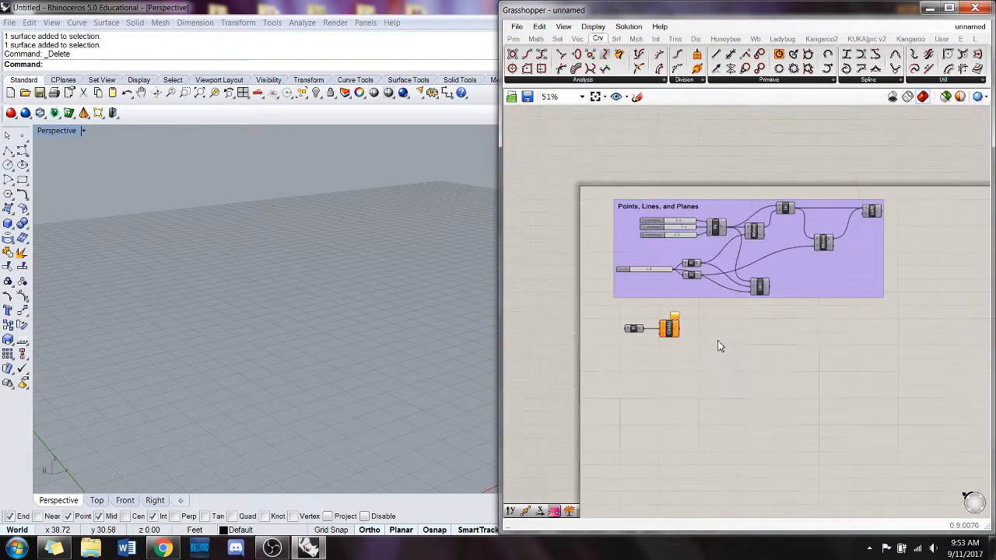
pyautogui.scroll(2, 696, 284)
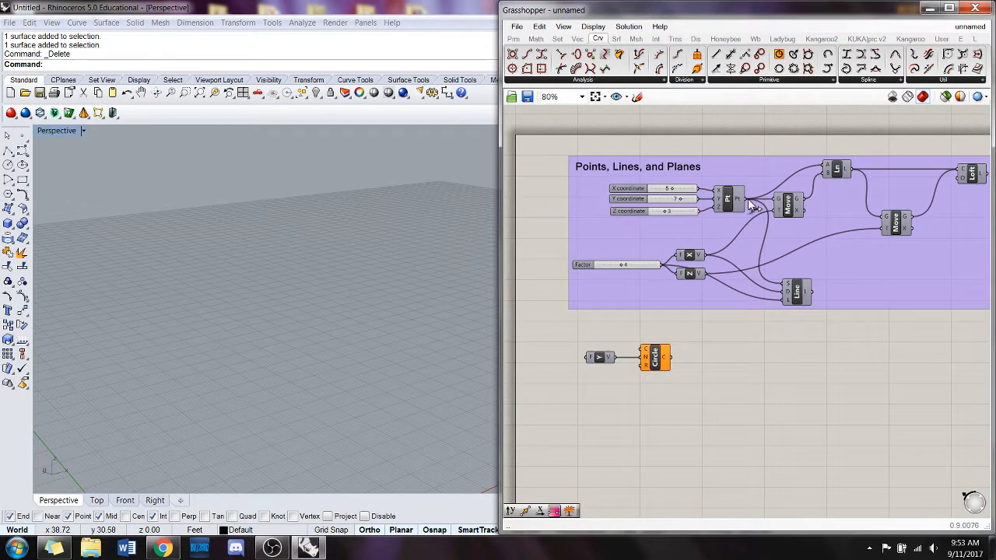
pyautogui.moveTo(745, 200); pyautogui.dragTo(644, 358)
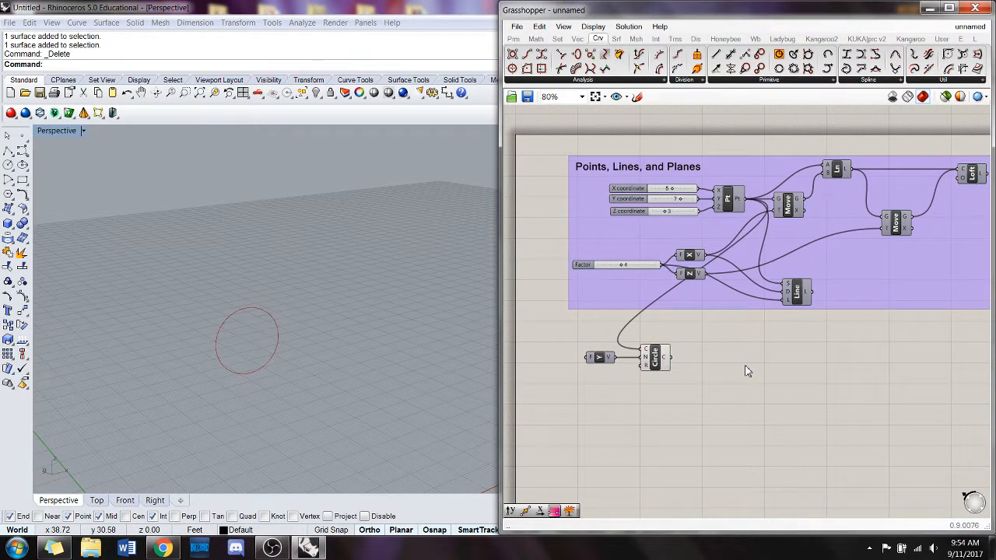
pyautogui.moveTo(366, 371); pyautogui.dragTo(323, 351, button='right')
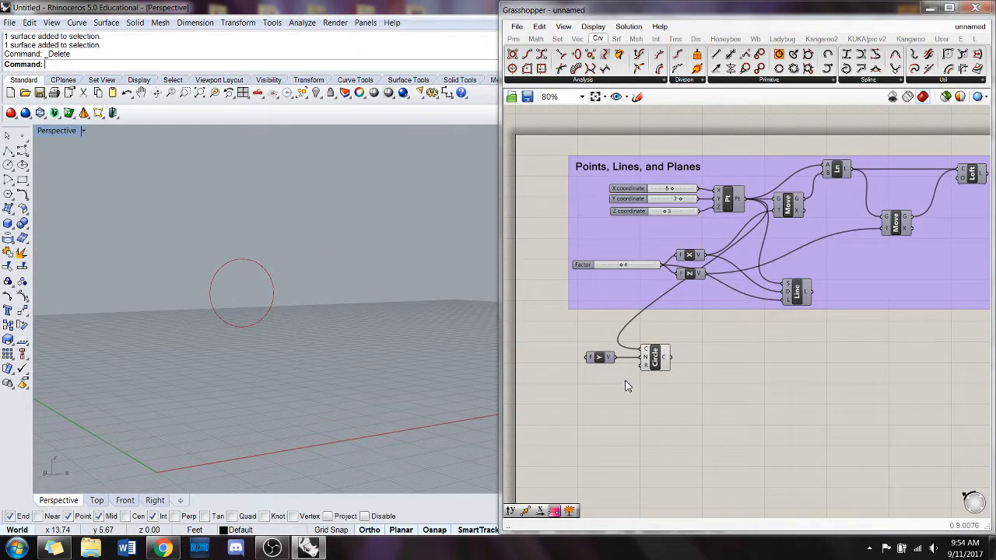
# Add a number slider under the Unit Y vector, connect it to the circle's Radius input and set it to 3.
pyautogui.click(599, 266)
pyautogui.doubleClick(575, 377)
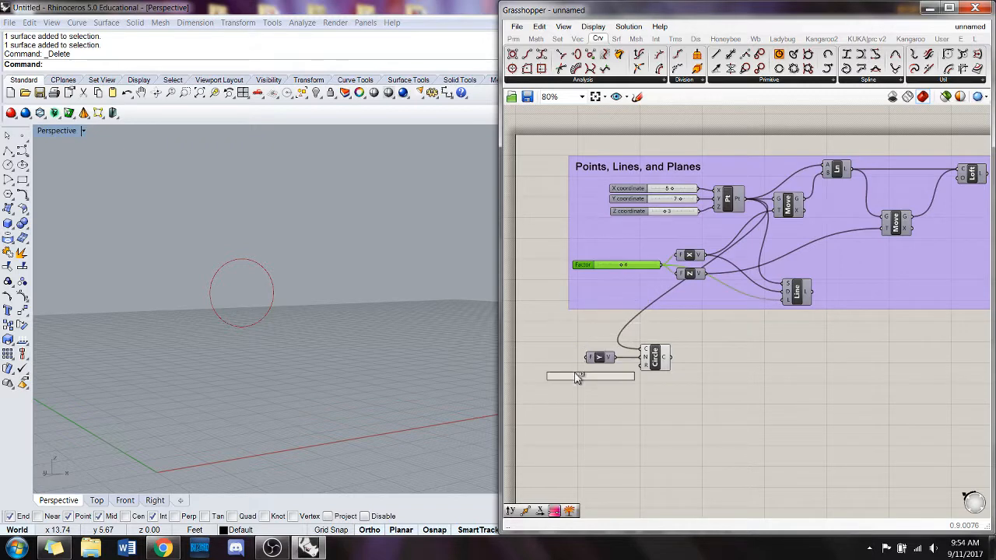
pyautogui.press('Return')
pyautogui.moveTo(620, 374); pyautogui.dragTo(576, 359)
pyautogui.moveTo(613, 385); pyautogui.dragTo(633, 383, button='right')
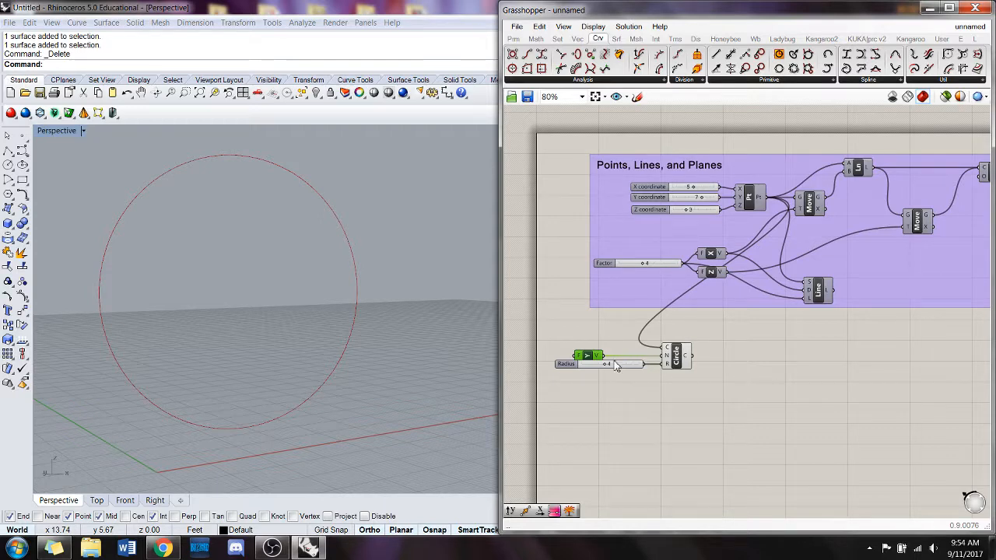
pyautogui.moveTo(607, 370)
pyautogui.mouseDown()
pyautogui.moveTo(589, 367)
pyautogui.moveTo(657, 364)
pyautogui.moveTo(601, 366)
pyautogui.mouseUp()
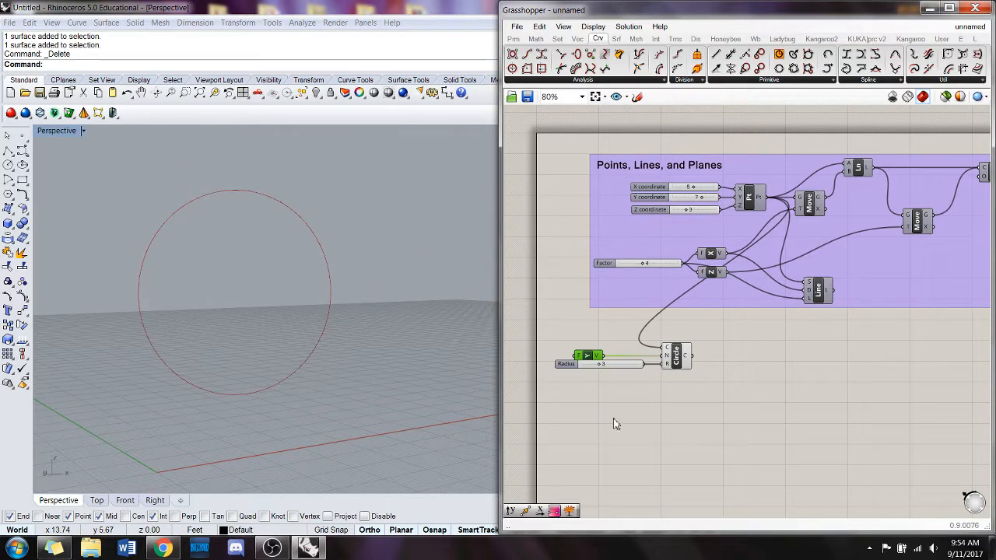
# Set the Z coordinate slider of the constructed point to 4.
pyautogui.moveTo(636, 400); pyautogui.dragTo(651, 399, button='right')
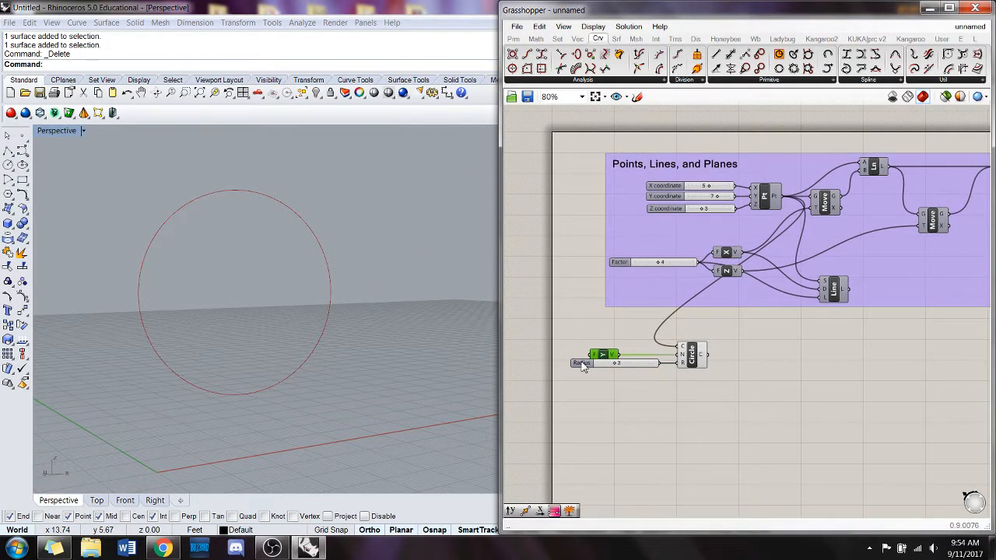
pyautogui.scroll(1, 585, 366)
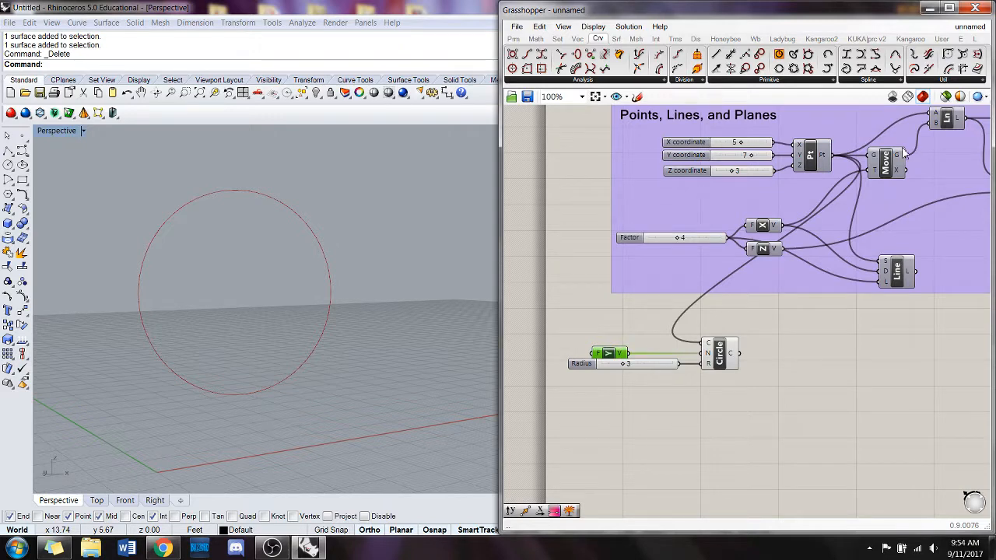
pyautogui.moveTo(731, 160)
pyautogui.mouseDown()
pyautogui.moveTo(749, 157)
pyautogui.moveTo(729, 176)
pyautogui.moveTo(740, 176)
pyautogui.mouseUp()
pyautogui.click(819, 400)
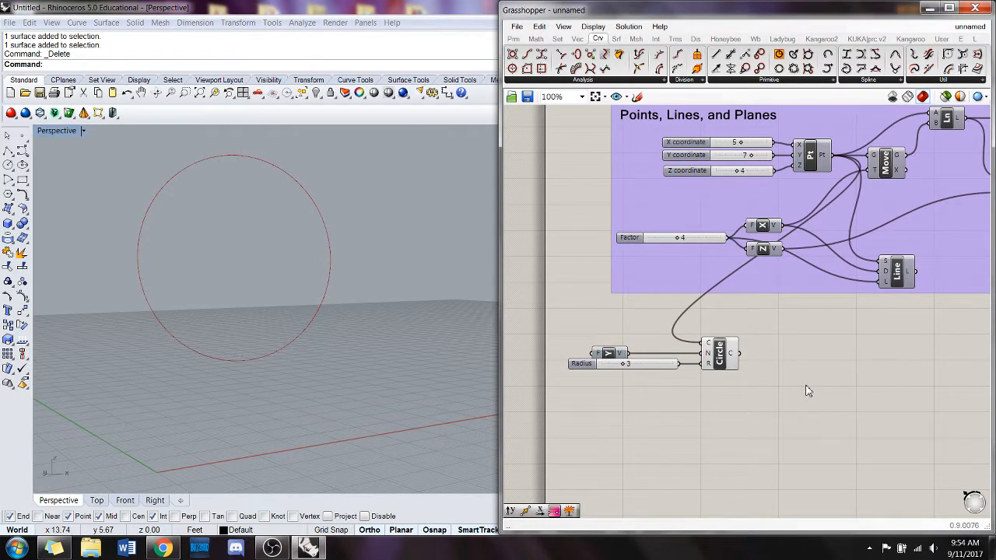
# Add a Boundary Surfaces component beside the Circle component.
pyautogui.moveTo(771, 393); pyautogui.dragTo(702, 345, button='right')
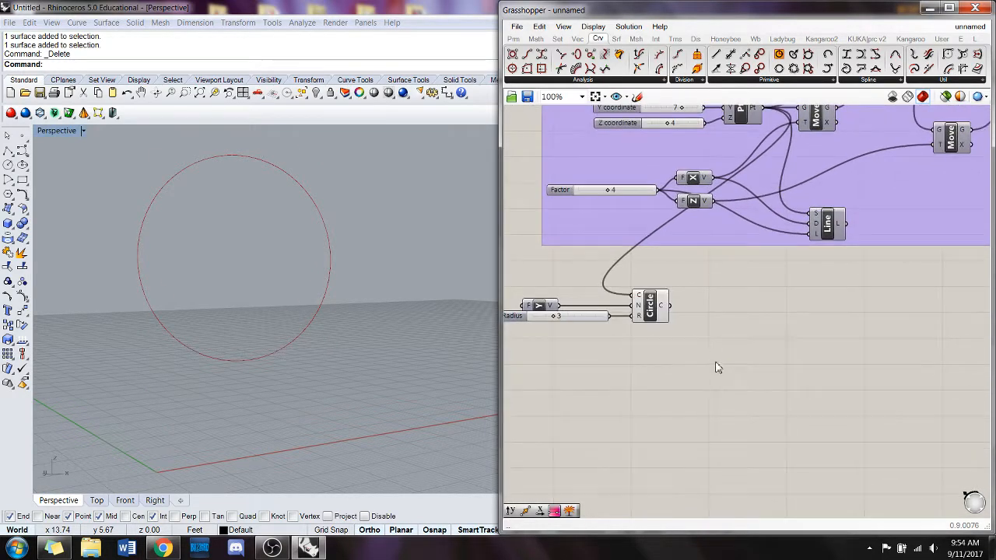
pyautogui.doubleClick(753, 367)
pyautogui.write('bounda')
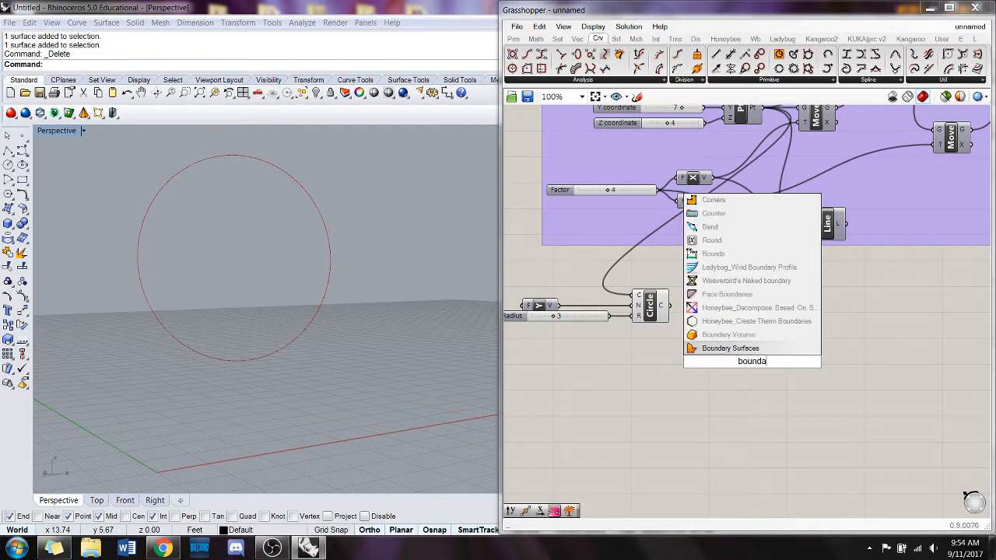
pyautogui.click(749, 349)
pyautogui.moveTo(763, 362); pyautogui.dragTo(762, 309)
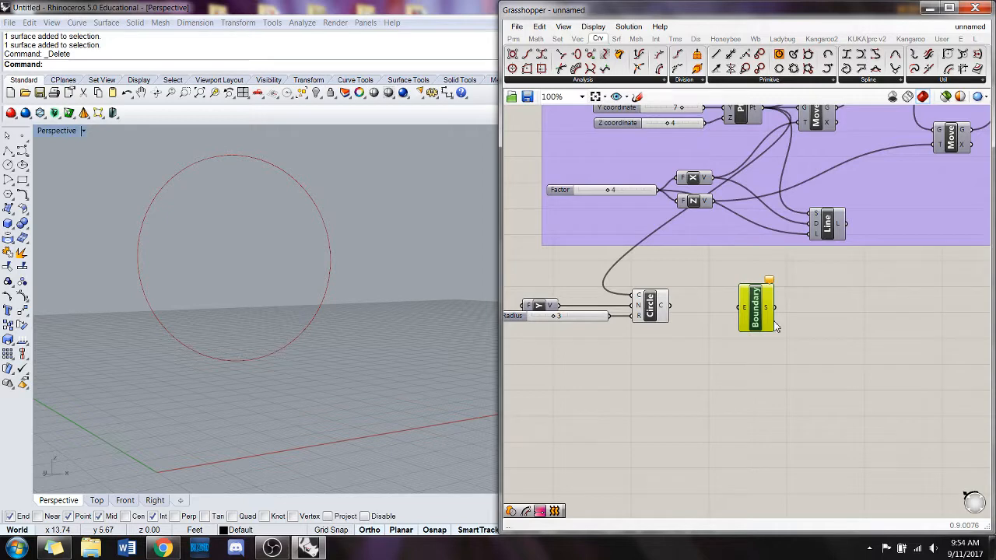
# Shift the circle and boundary components lower on the canvas and connect the circle output to the Boundary Surfaces Edges input.
pyautogui.moveTo(820, 402)
pyautogui.mouseDown()
pyautogui.moveTo(717, 333)
pyautogui.moveTo(499, 277)
pyautogui.mouseUp()
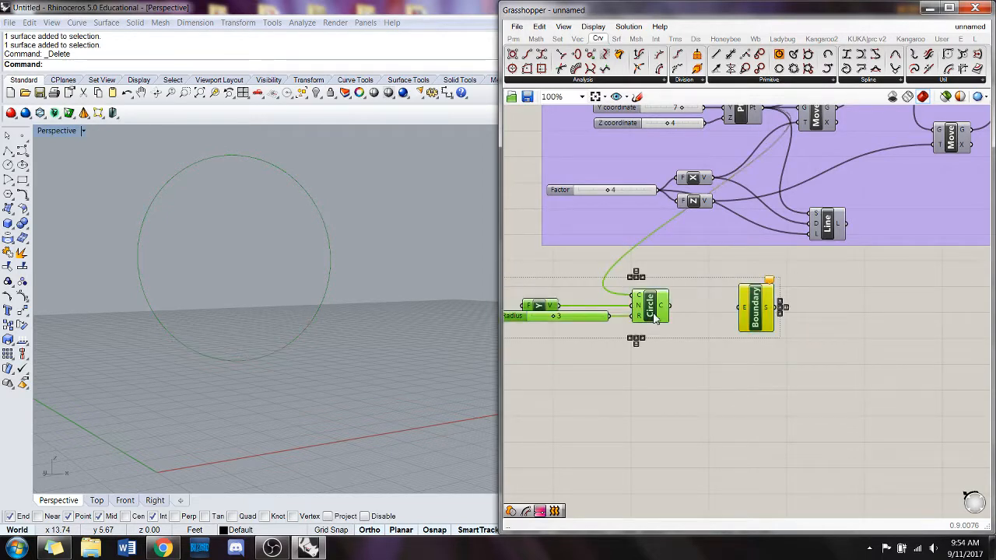
pyautogui.moveTo(654, 318); pyautogui.dragTo(690, 344)
pyautogui.click(745, 290)
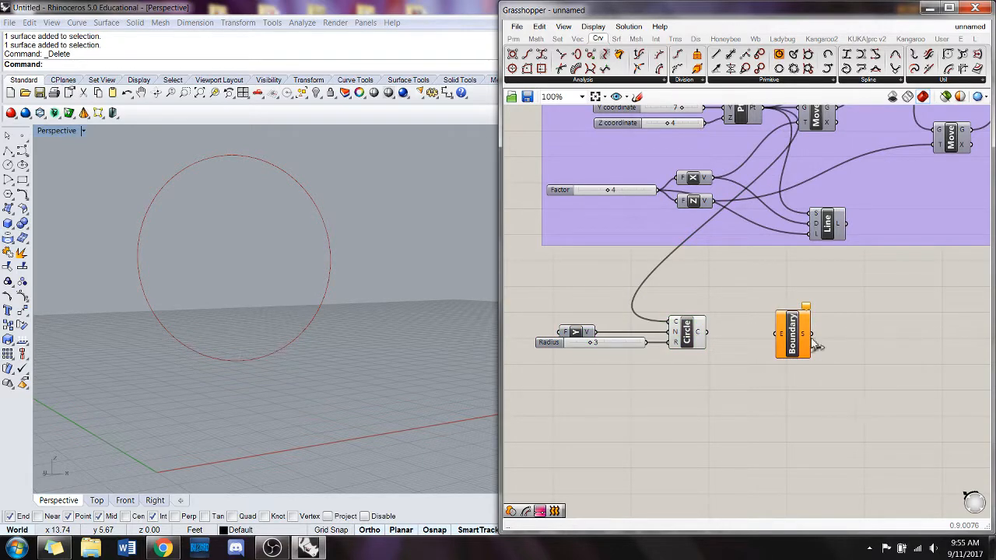
pyautogui.moveTo(711, 340); pyautogui.dragTo(768, 333)
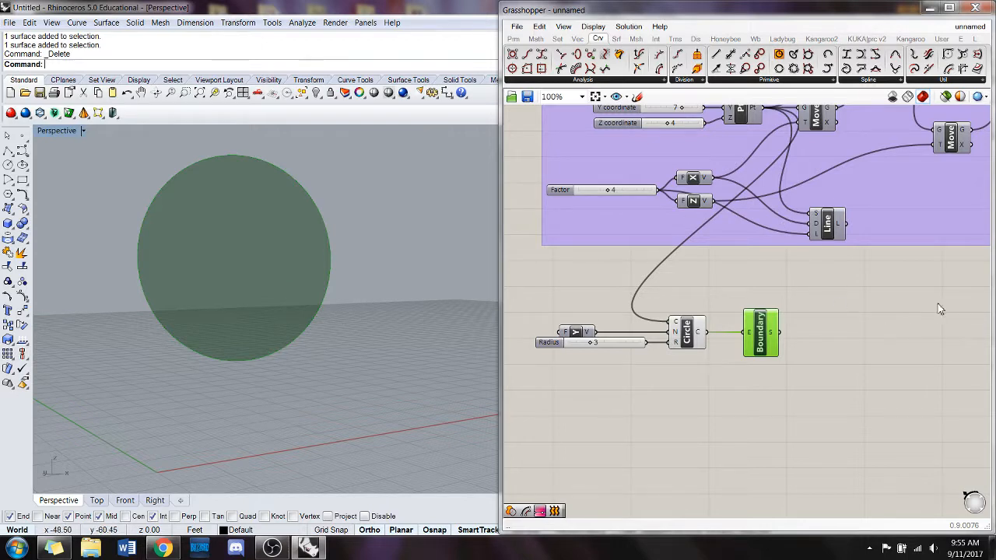
pyautogui.moveTo(891, 352); pyautogui.dragTo(863, 348, button='right')
pyautogui.click(863, 347)
pyautogui.moveTo(285, 273); pyautogui.dragTo(363, 280, button='right')
# Add an Extrude component after Boundary Surfaces and connect the boundary surface to its Base input.
pyautogui.moveTo(822, 335); pyautogui.dragTo(792, 327, button='right')
pyautogui.doubleClick(790, 327)
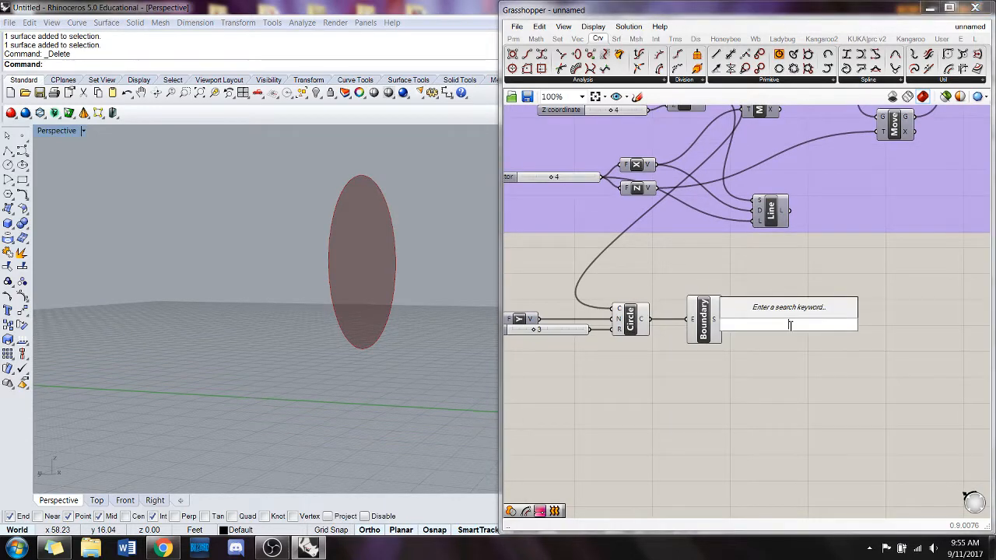
pyautogui.write('extr')
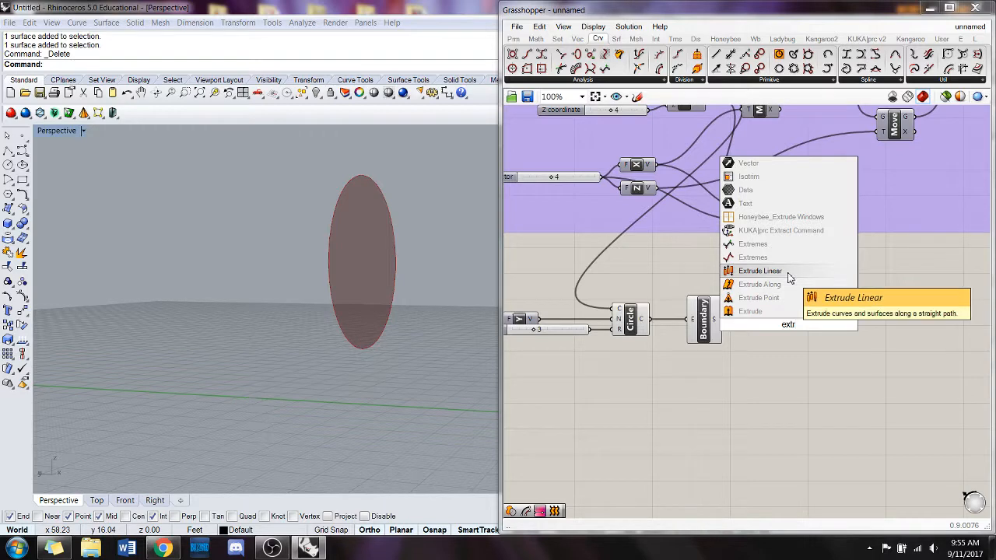
pyautogui.click(788, 313)
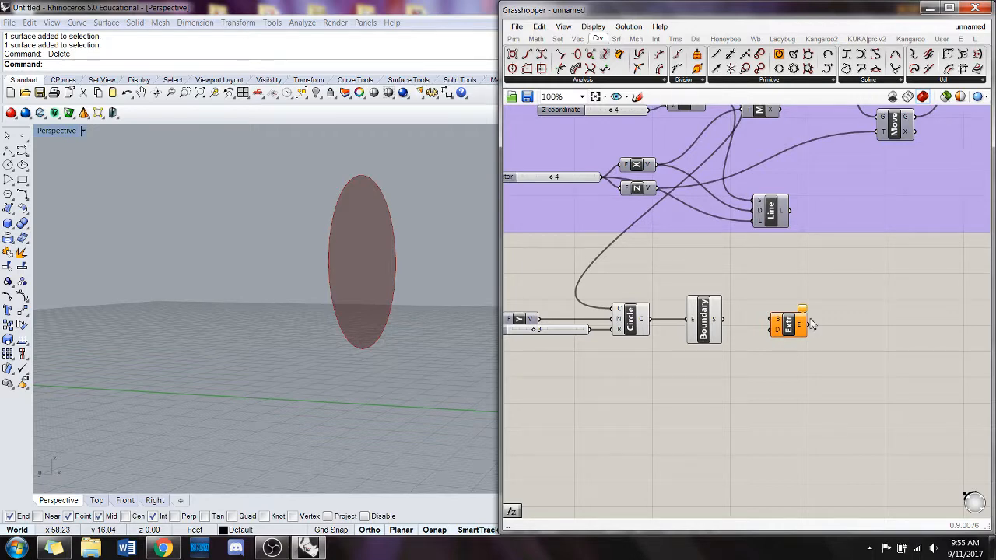
pyautogui.moveTo(797, 331); pyautogui.dragTo(807, 331)
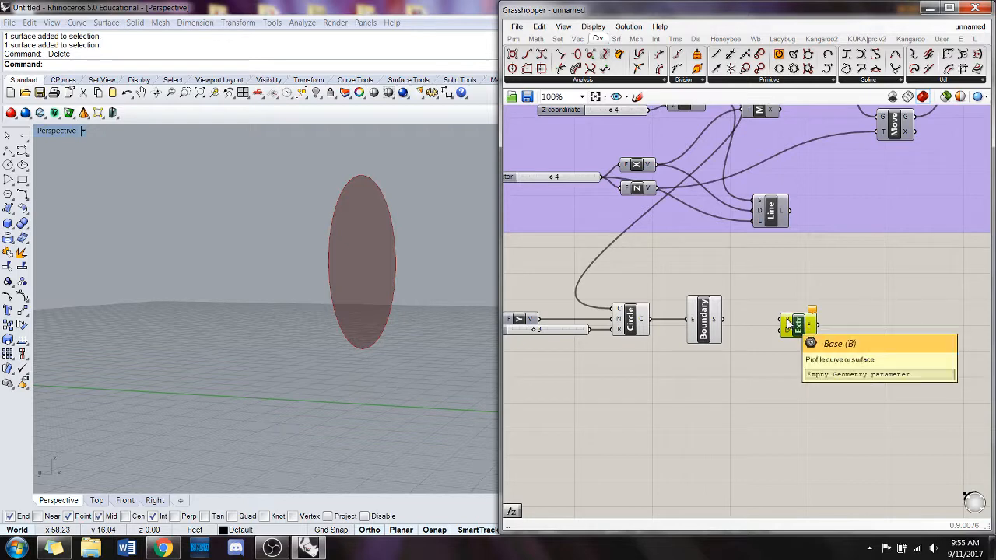
pyautogui.moveTo(724, 320)
pyautogui.mouseDown()
pyautogui.moveTo(764, 316)
pyautogui.moveTo(829, 331)
pyautogui.mouseUp()
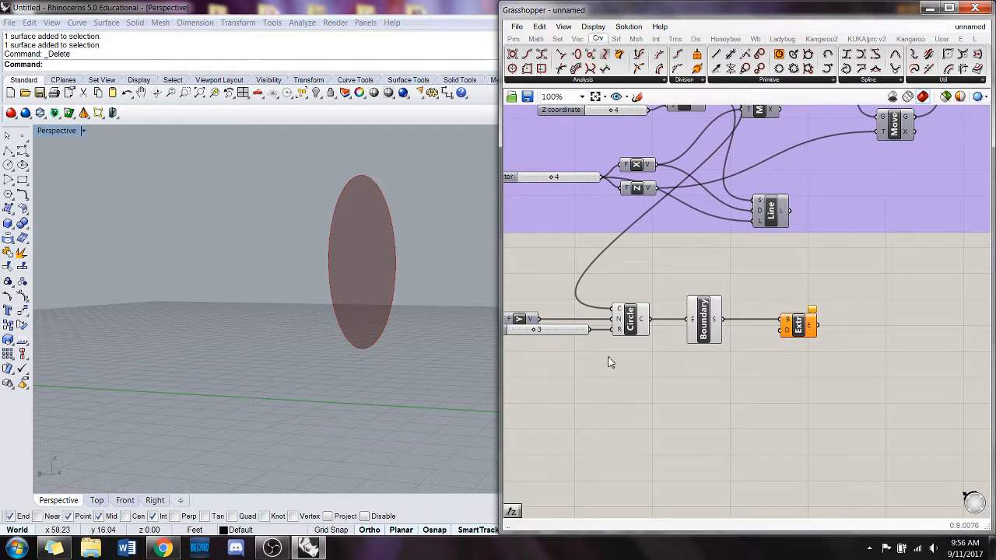
# Place a Unit Y vector with a Factor slider of 3 below the boundary component and connect it to Extrude's Direction input.
pyautogui.scroll(-2, 608, 357)
pyautogui.moveTo(607, 355); pyautogui.dragTo(630, 327, button='right')
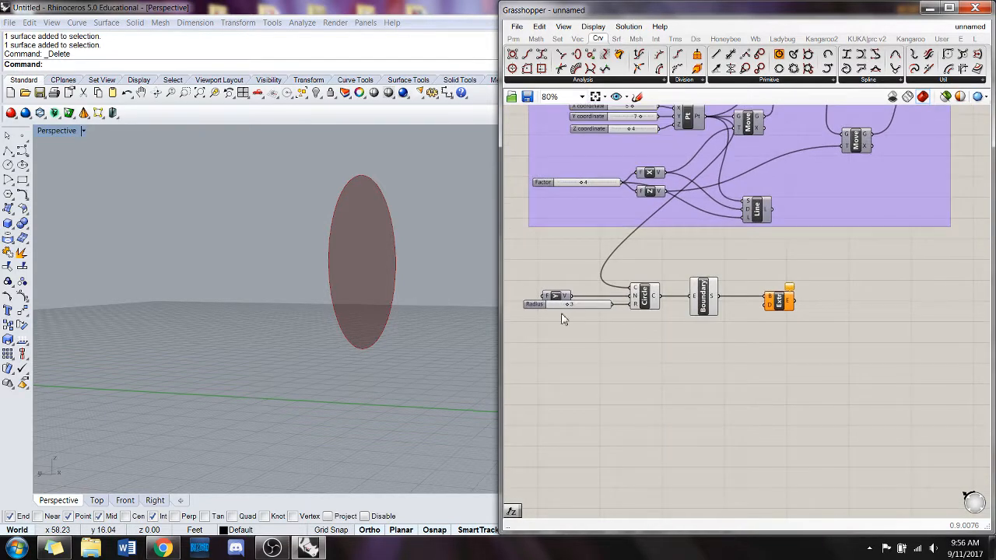
pyautogui.moveTo(562, 314); pyautogui.dragTo(683, 354)
pyautogui.click(865, 377)
pyautogui.scroll(2, 789, 348)
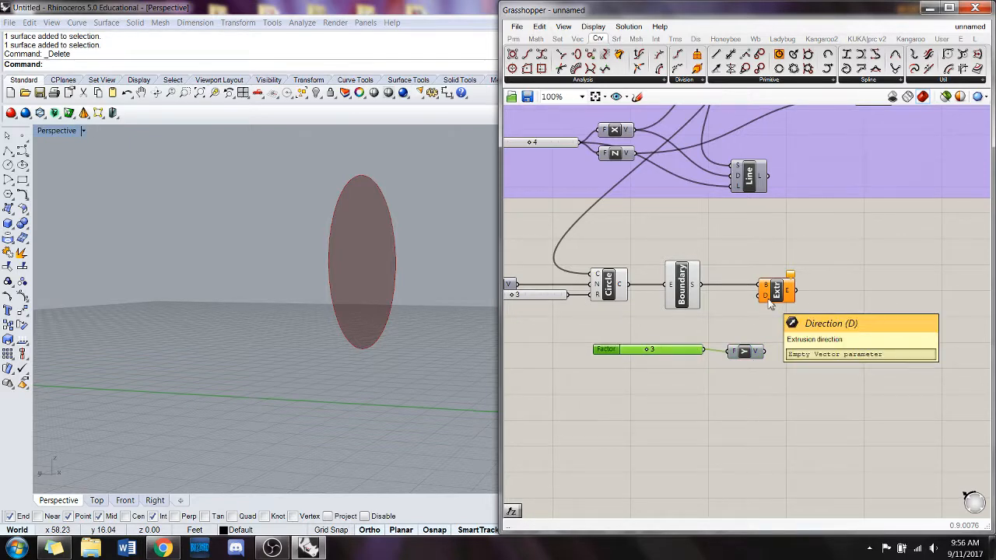
pyautogui.moveTo(738, 357); pyautogui.dragTo(731, 356)
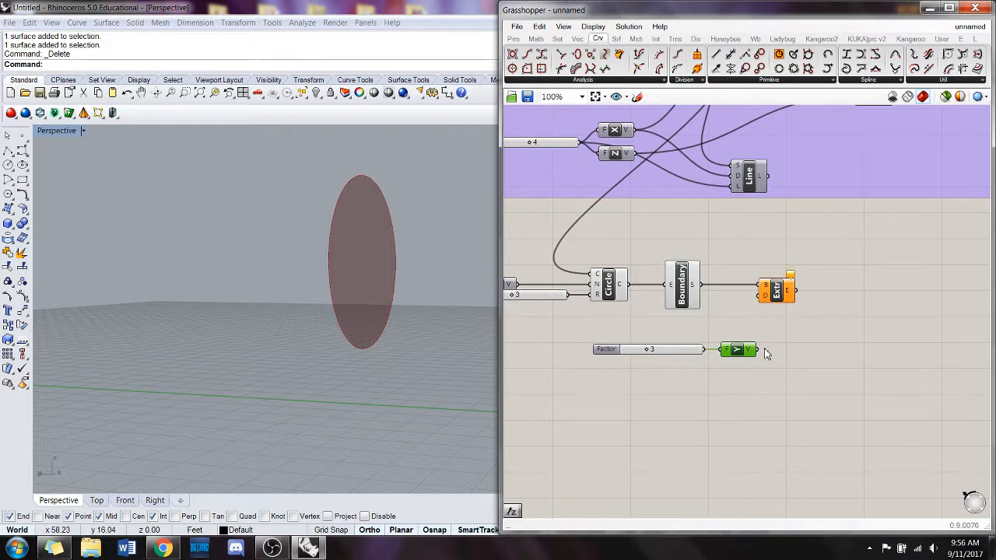
pyautogui.moveTo(763, 354); pyautogui.dragTo(764, 295)
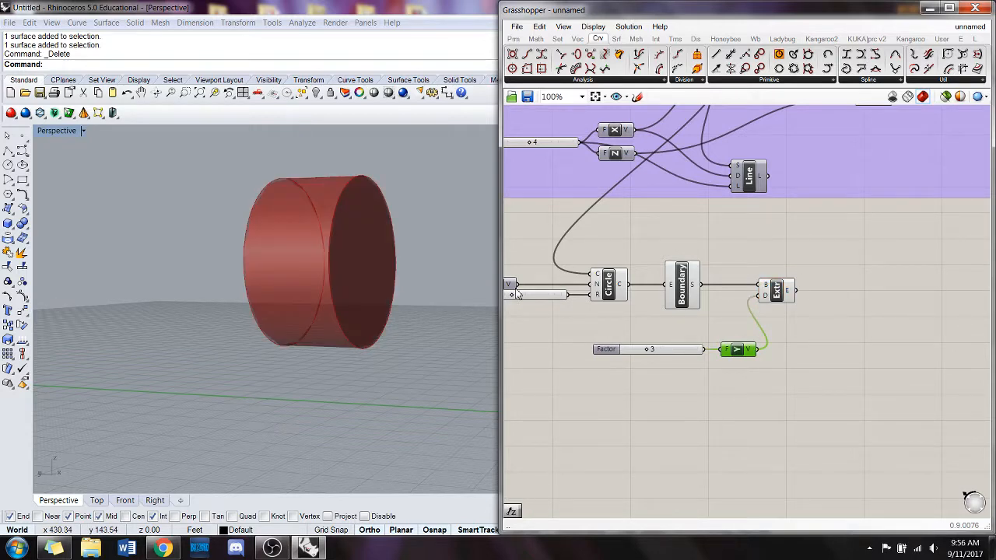
# Try a Factor of 0 for the extrusion's Unit Y vector, and set it to 6.
pyautogui.moveTo(322, 238); pyautogui.dragTo(338, 264, button='right')
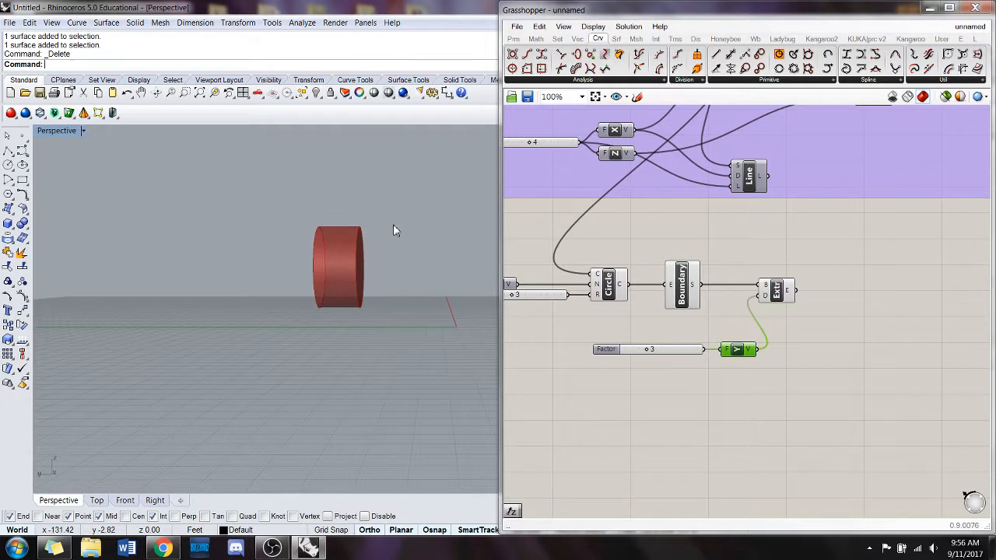
pyautogui.moveTo(396, 229); pyautogui.dragTo(365, 319, button='right')
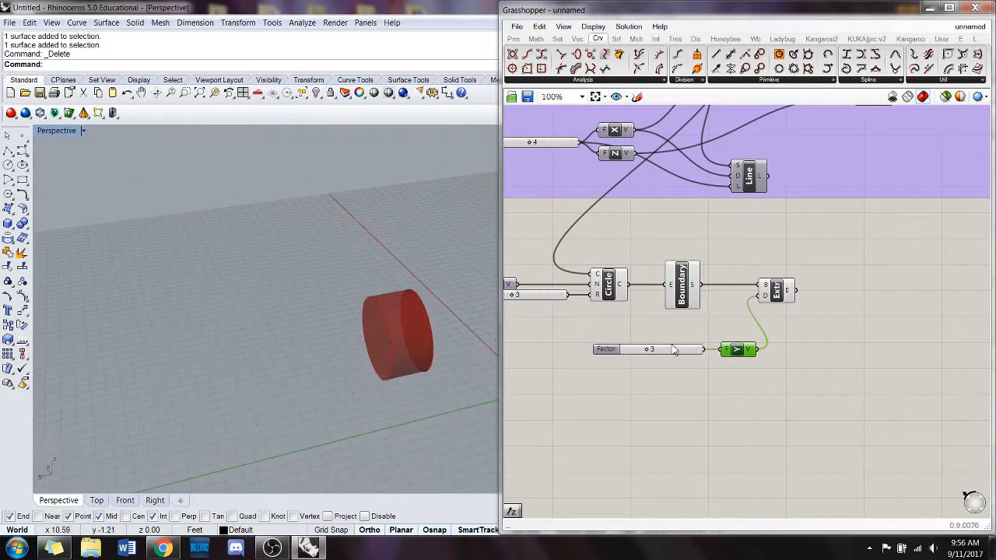
pyautogui.moveTo(650, 353); pyautogui.dragTo(614, 355)
pyautogui.moveTo(358, 366); pyautogui.dragTo(482, 294, button='right')
pyautogui.click(784, 294)
pyautogui.click(839, 334)
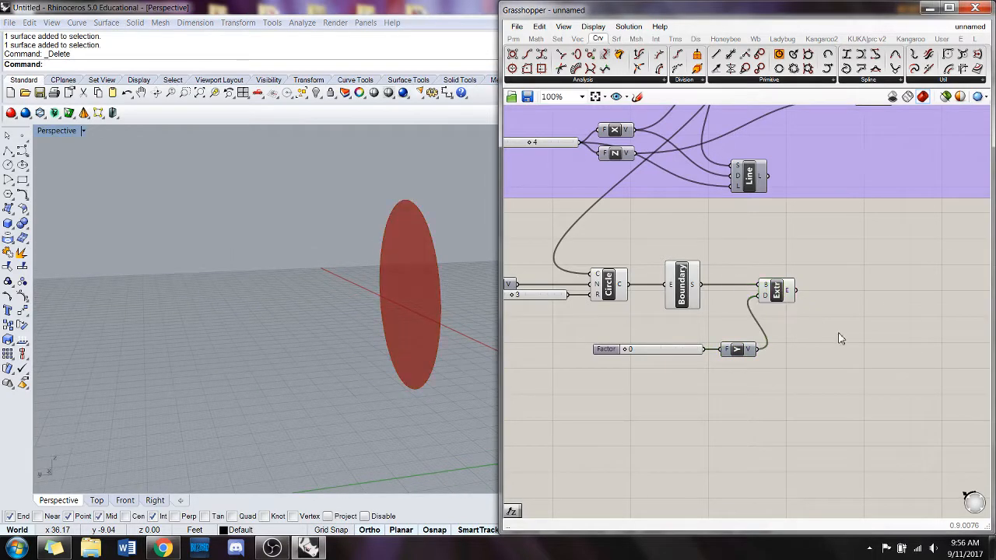
pyautogui.moveTo(628, 354); pyautogui.dragTo(669, 354)
pyautogui.scroll(-1, 835, 280)
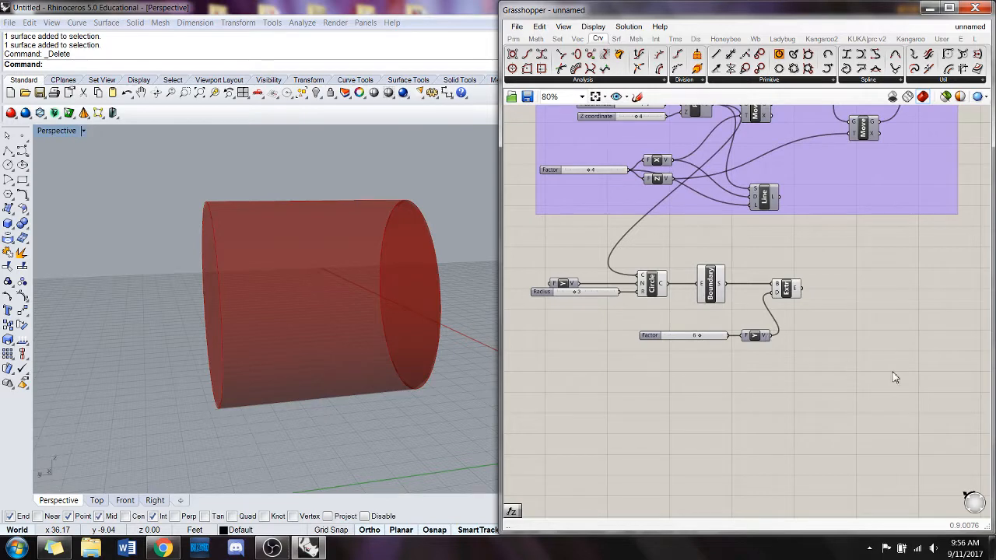
# Add a scribble below the circle components and change its text to "Planes and Solids".
pyautogui.doubleClick(565, 362)
pyautogui.write('scribble')
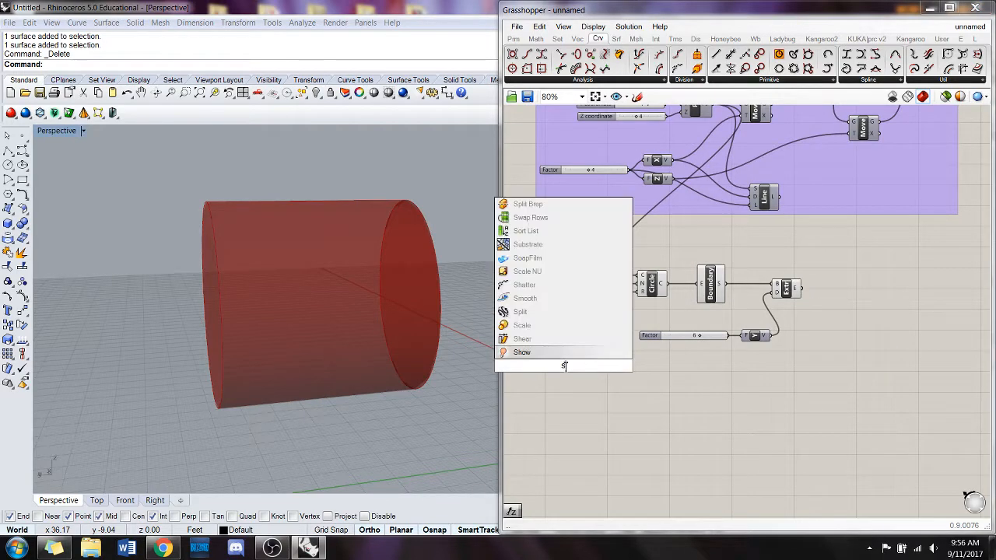
pyautogui.press('Return')
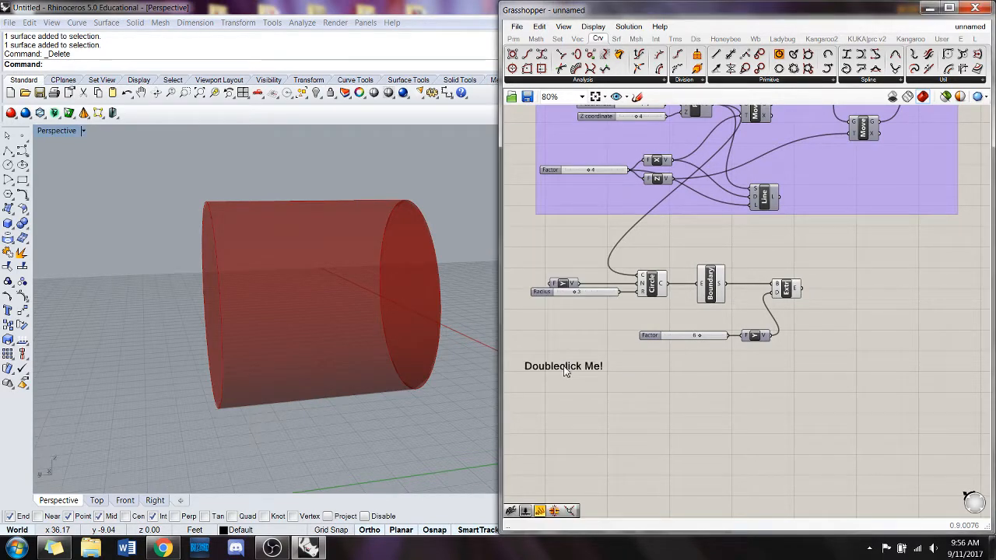
pyautogui.doubleClick(565, 371)
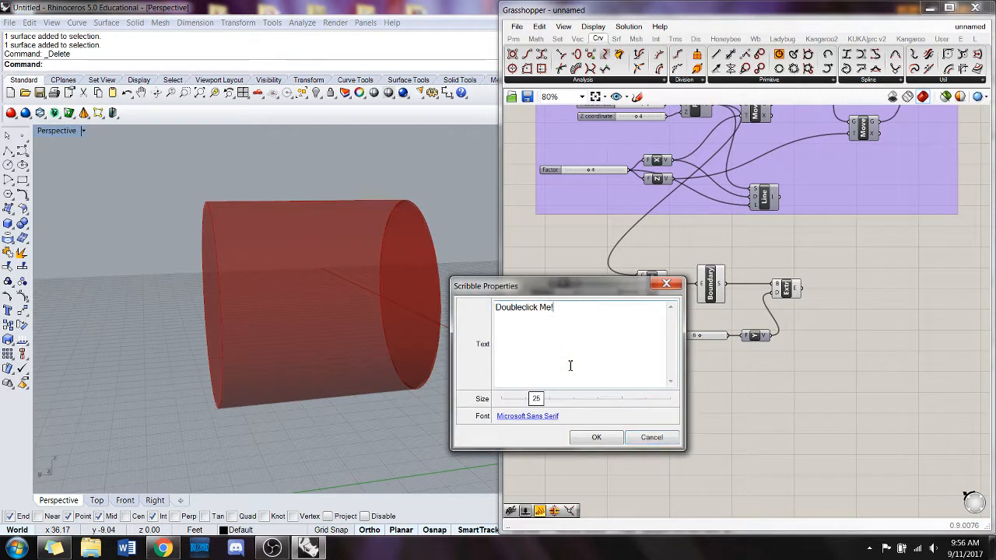
pyautogui.moveTo(570, 365); pyautogui.dragTo(414, 316)
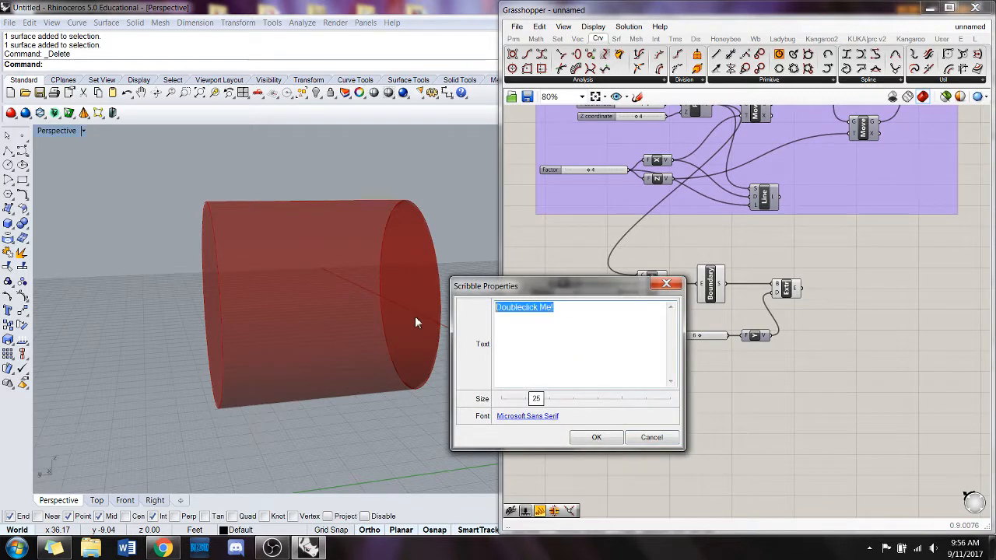
pyautogui.press('BackSpace')
pyautogui.write('Planes and solids')
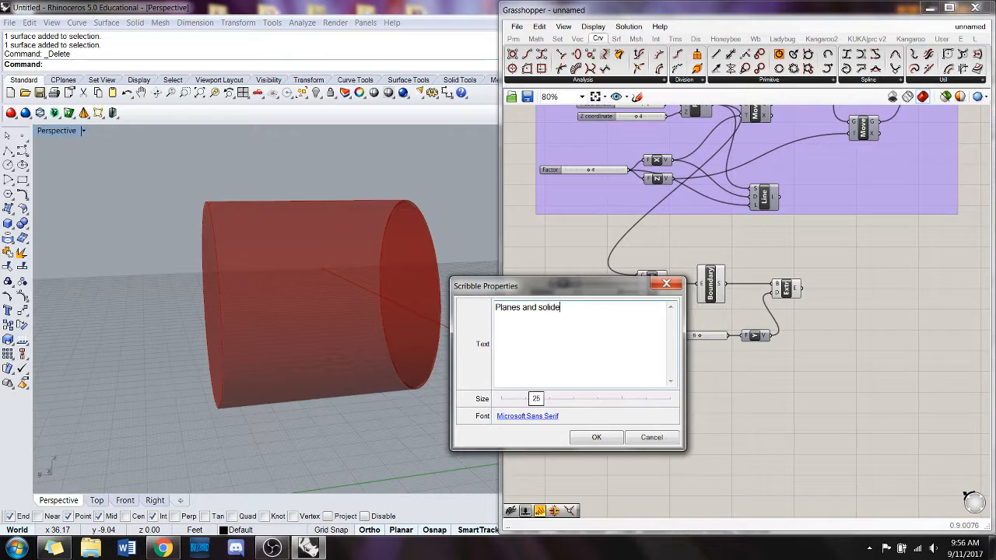
pyautogui.press('Return')
pyautogui.moveTo(538, 309); pyautogui.dragTo(536, 255)
pyautogui.write('Solid')
pyautogui.click(595, 437)
pyautogui.moveTo(563, 286)
pyautogui.keyDown('alt'); pyautogui.mouseDown()
pyautogui.moveTo(561, 319)
pyautogui.moveTo(789, 420)
pyautogui.moveTo(764, 389)
pyautogui.mouseUp(); pyautogui.keyUp('alt')
pyautogui.moveTo(928, 428); pyautogui.dragTo(708, 370)
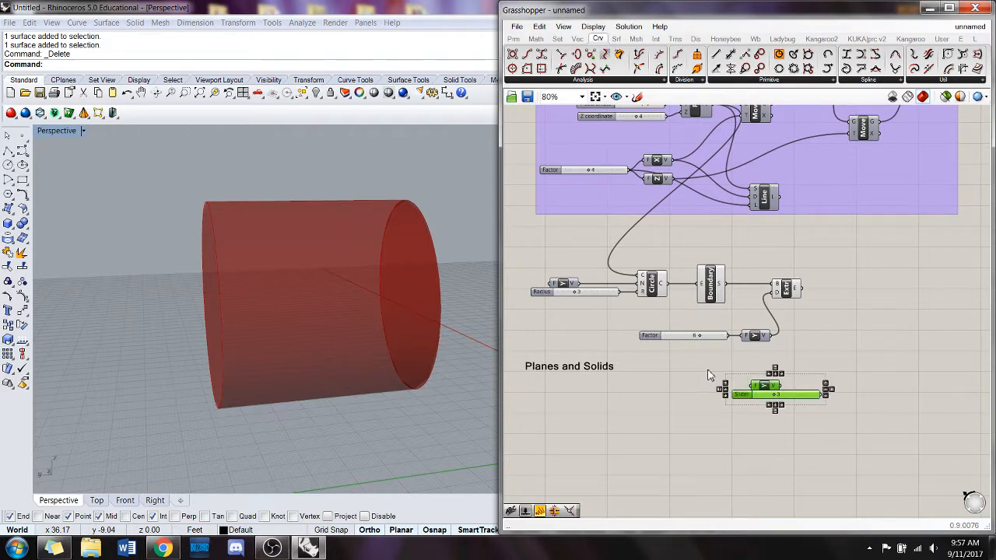
pyautogui.press('Delete')
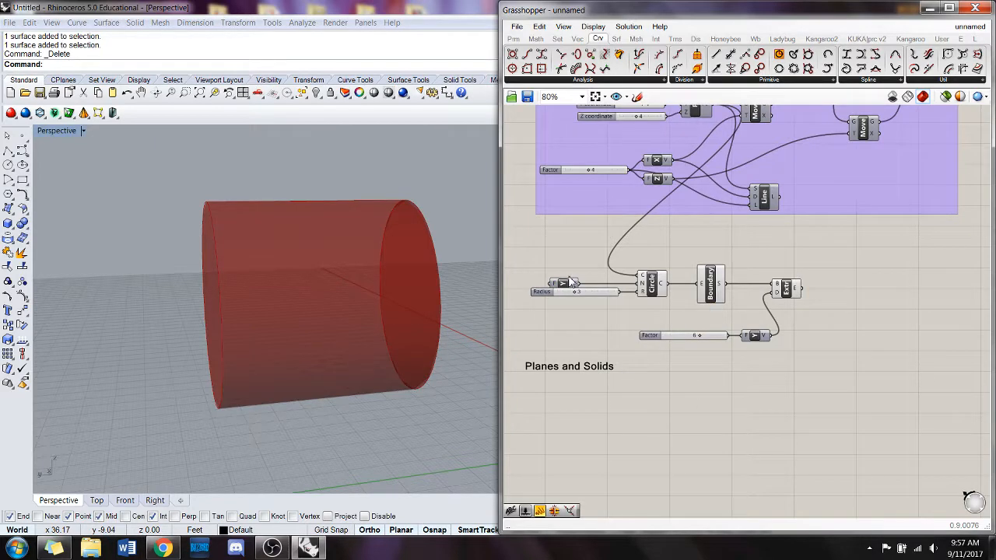
# Reposition the Radius slider just under the Unit Y vector and move the "Planes and Solids" scribble above them.
pyautogui.moveTo(574, 293)
pyautogui.mouseDown()
pyautogui.moveTo(574, 283)
pyautogui.moveTo(561, 285)
pyautogui.moveTo(575, 312)
pyautogui.mouseUp()
pyautogui.rightClick(611, 315)
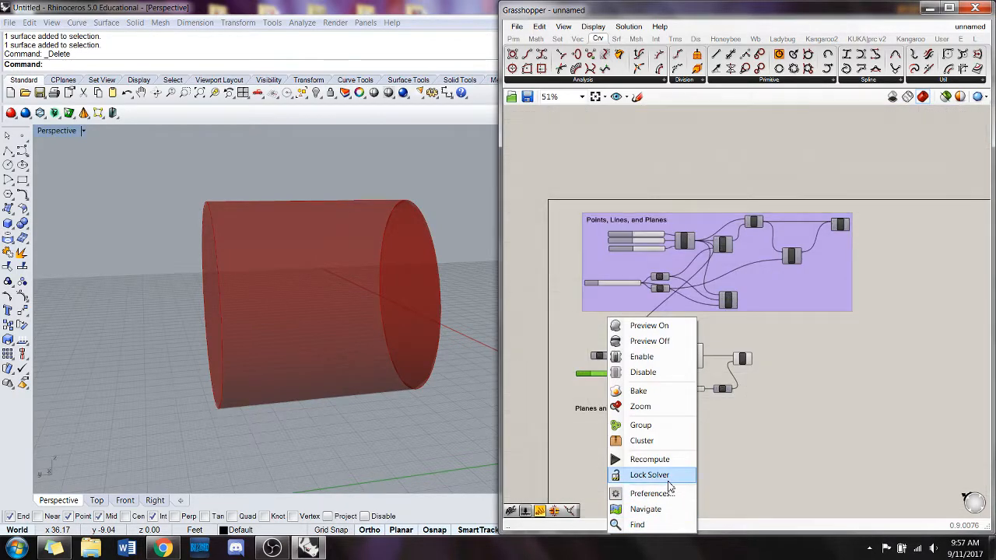
pyautogui.click(565, 412)
pyautogui.moveTo(593, 312); pyautogui.dragTo(592, 295)
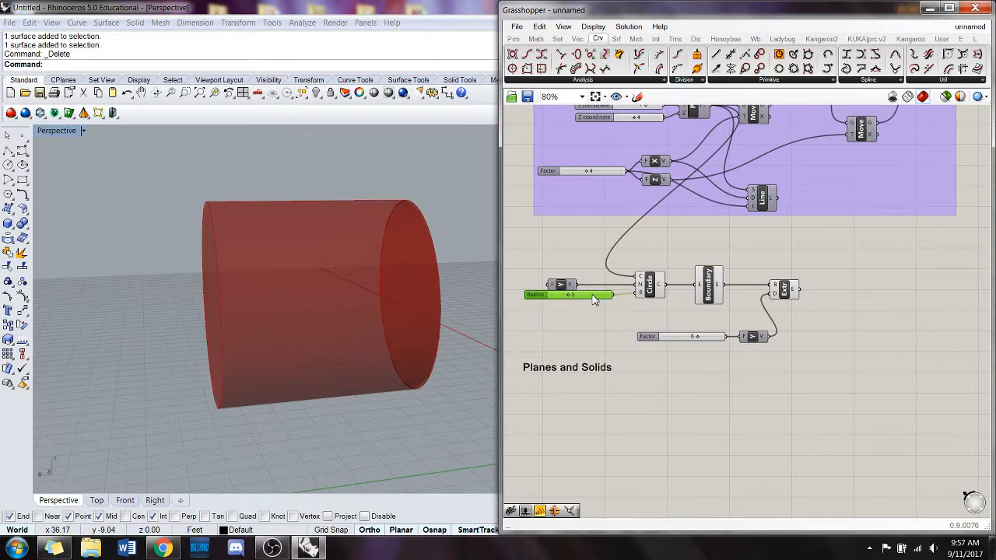
pyautogui.moveTo(595, 370); pyautogui.dragTo(593, 269)
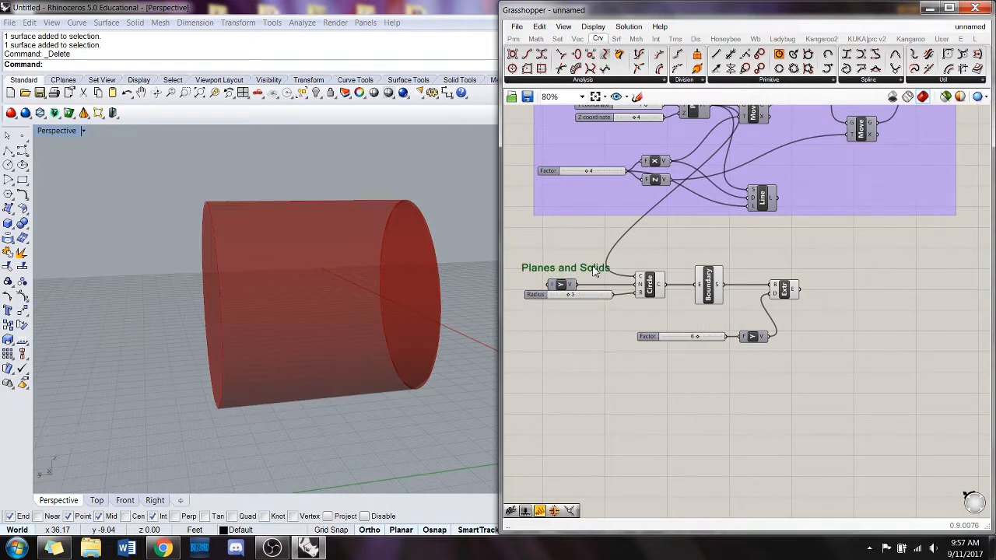
# Group the "Planes and Solids" scribble with its circle, boundary and extrusion components, and give the group a rectangular outline.
pyautogui.moveTo(884, 416); pyautogui.dragTo(506, 238)
pyautogui.rightClick(555, 244)
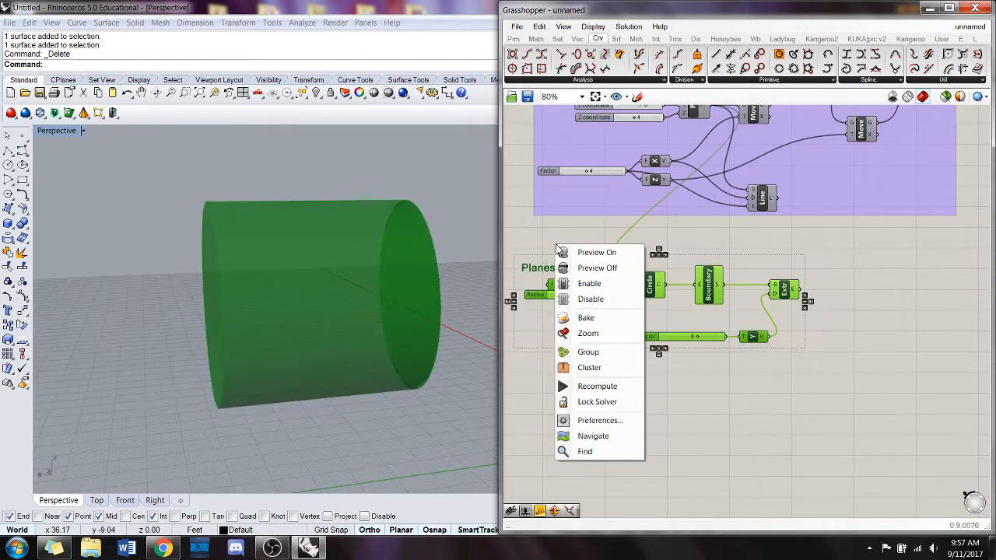
pyautogui.click(610, 352)
pyautogui.moveTo(572, 375); pyautogui.dragTo(634, 381, button='right')
pyautogui.click(631, 370)
pyautogui.click(626, 345)
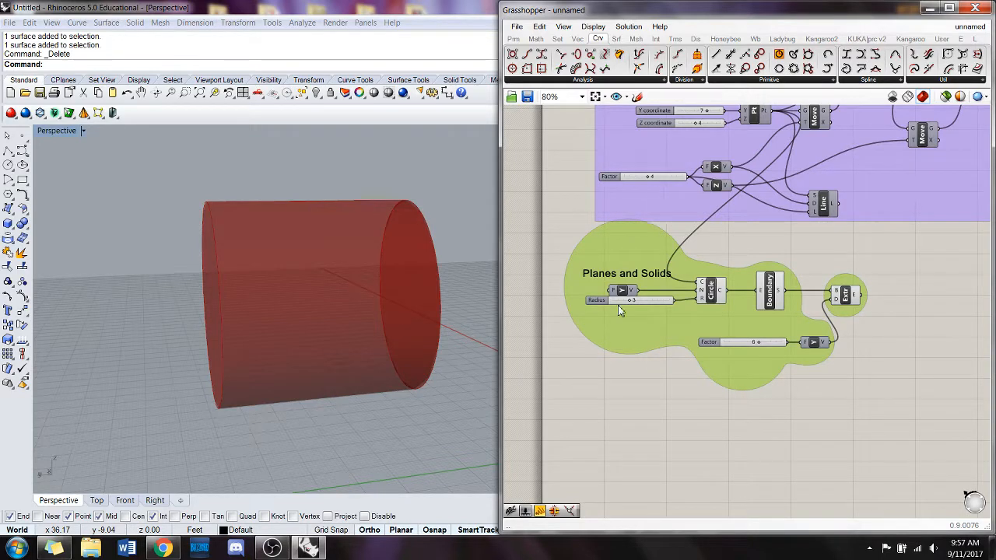
pyautogui.doubleClick(622, 346)
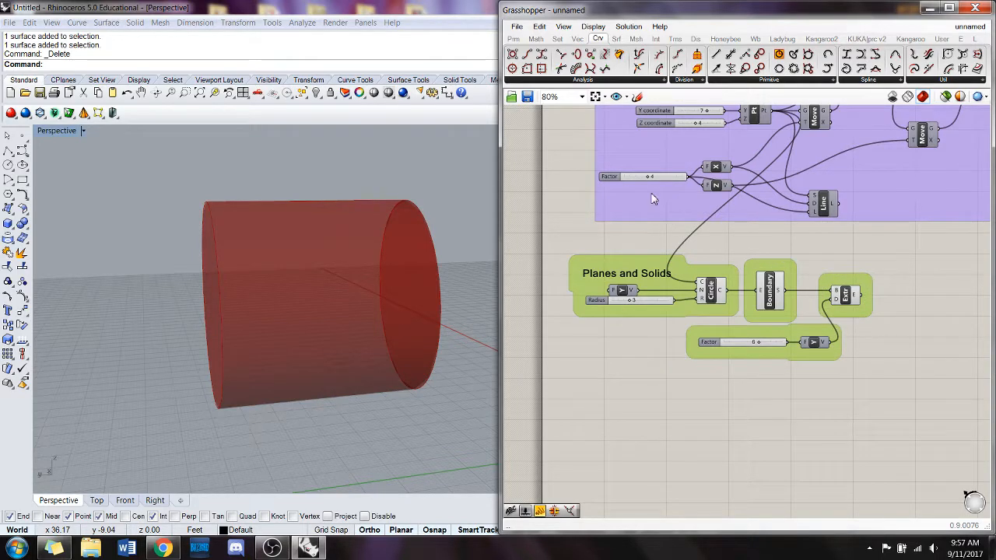
pyautogui.click(681, 331)
pyautogui.doubleClick(694, 310)
pyautogui.click(640, 407)
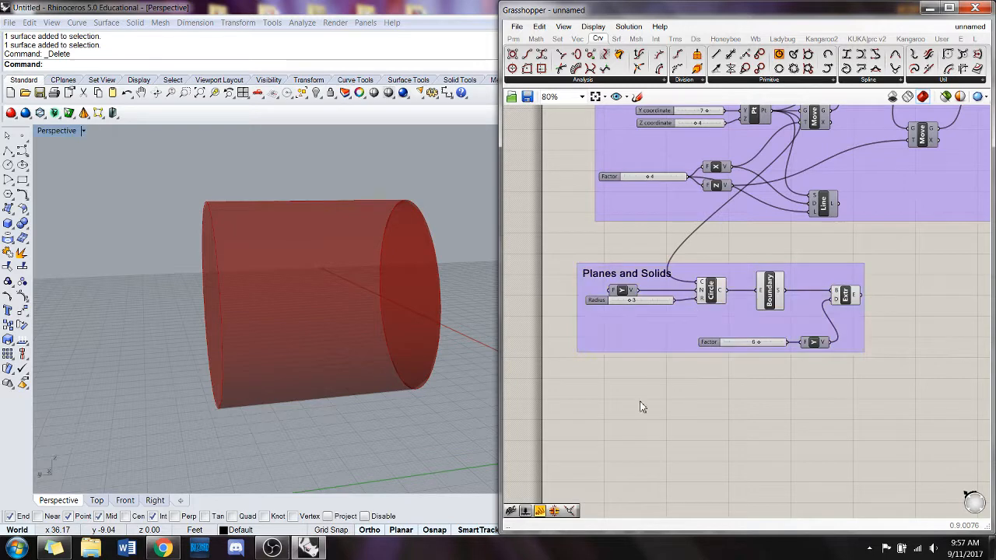
# Cycle the outline style of the "Points, Lines, and Planes" group back around to the rectangle.
pyautogui.click(633, 217)
pyautogui.doubleClick(632, 220)
pyautogui.moveTo(629, 228); pyautogui.dragTo(591, 295, button='right')
pyautogui.doubleClick(591, 294)
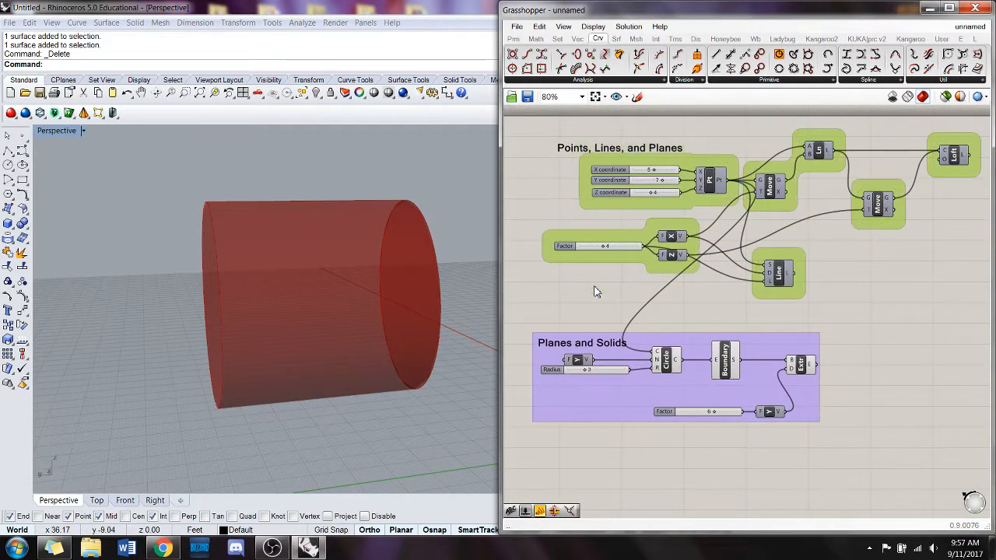
pyautogui.doubleClick(647, 260)
pyautogui.moveTo(690, 394); pyautogui.dragTo(689, 309, button='right')
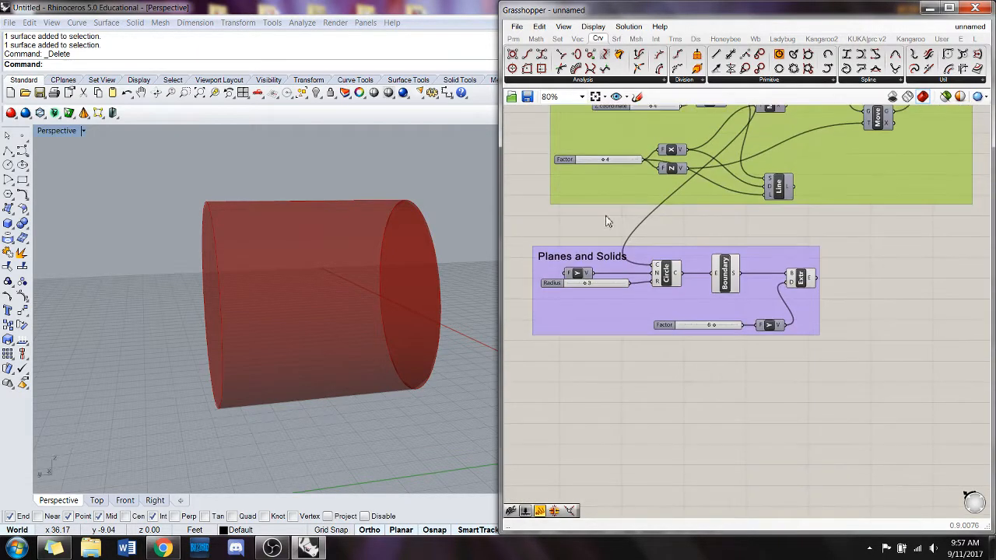
pyautogui.scroll(-1, 700, 381)
pyautogui.moveTo(823, 378); pyautogui.dragTo(684, 280)
pyautogui.click(652, 365)
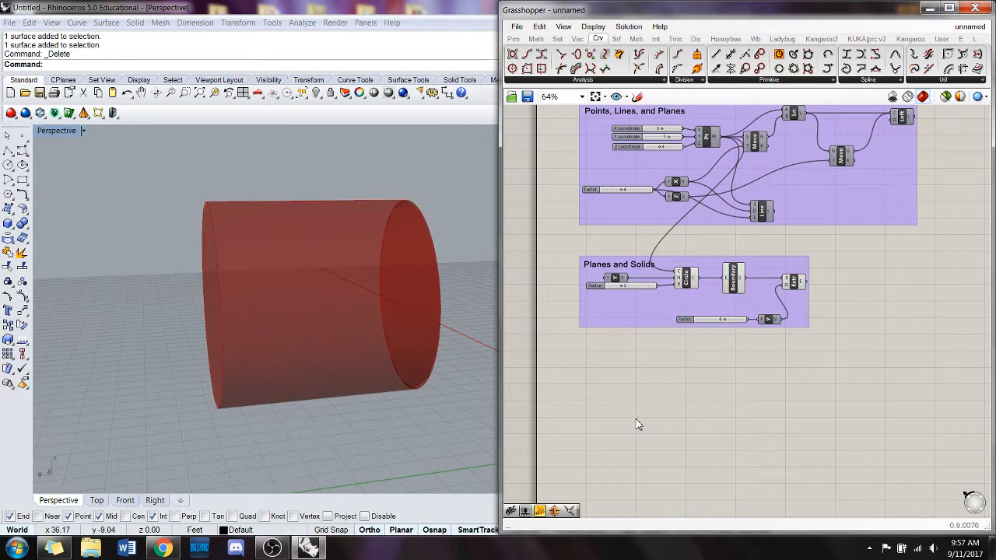
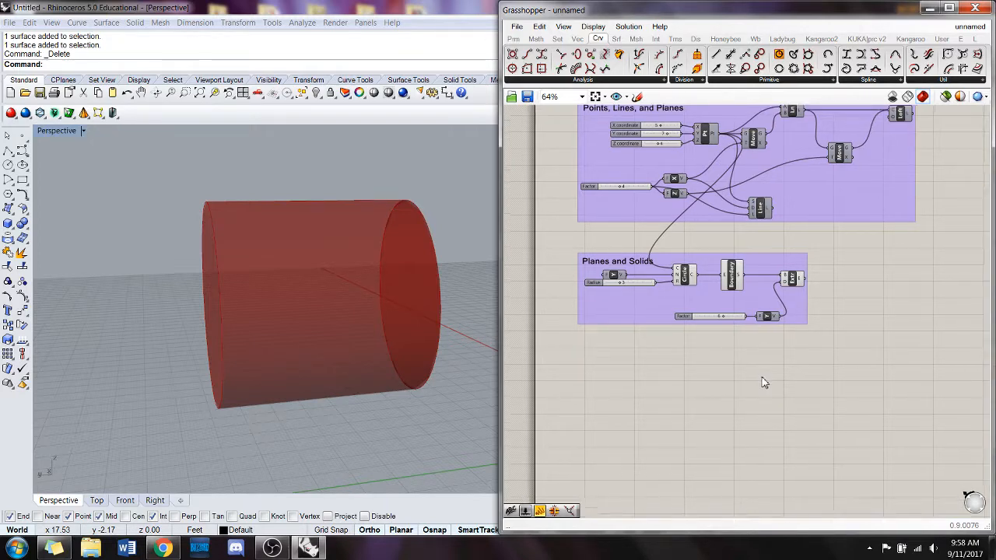
# Place a Range component in the empty area below the "Planes and Solids" group.
pyautogui.moveTo(713, 392); pyautogui.dragTo(684, 349, button='right')
pyautogui.doubleClick(684, 348)
pyautogui.write('range')
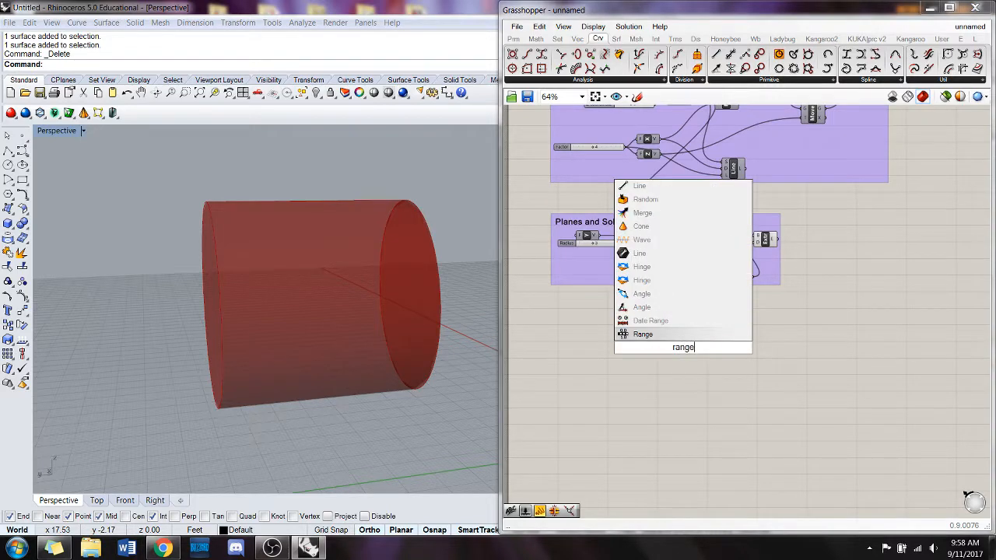
pyautogui.click(693, 336)
pyautogui.scroll(1, 676, 358)
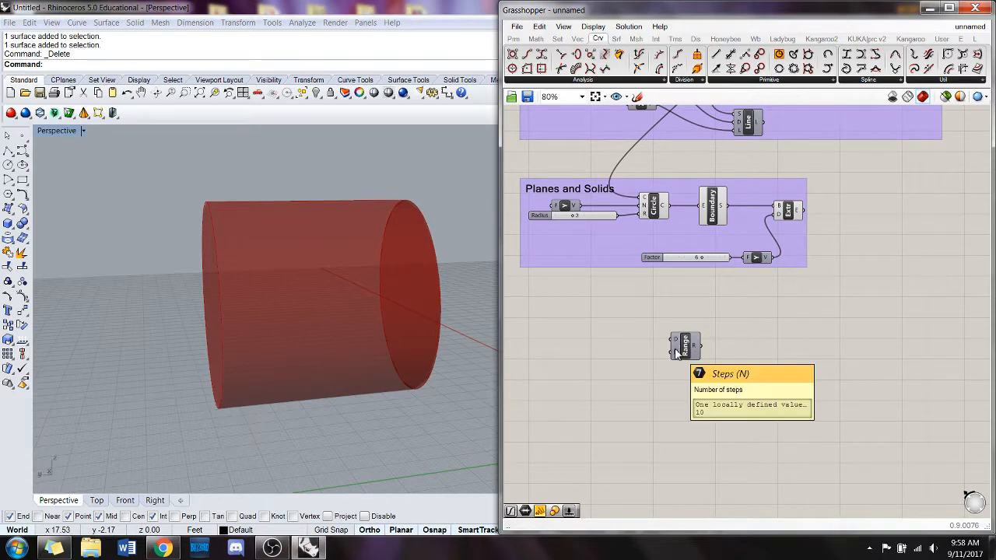
pyautogui.moveTo(675, 350)
pyautogui.moveTo(675, 350); pyautogui.dragTo(641, 324)
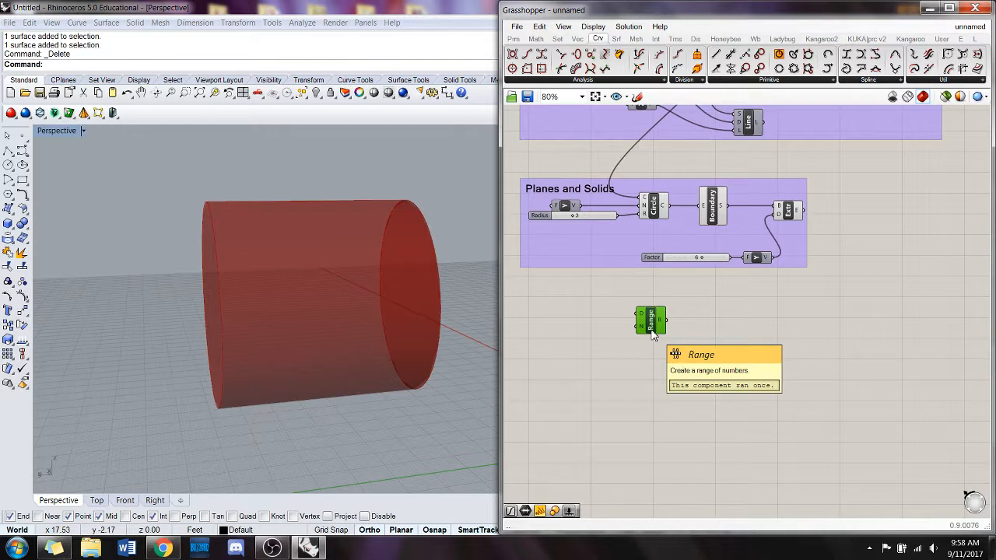
# Add a Series component and position it to the right of Range at the same height.
pyautogui.click(662, 378)
pyautogui.doubleClick(665, 371)
pyautogui.write('S')
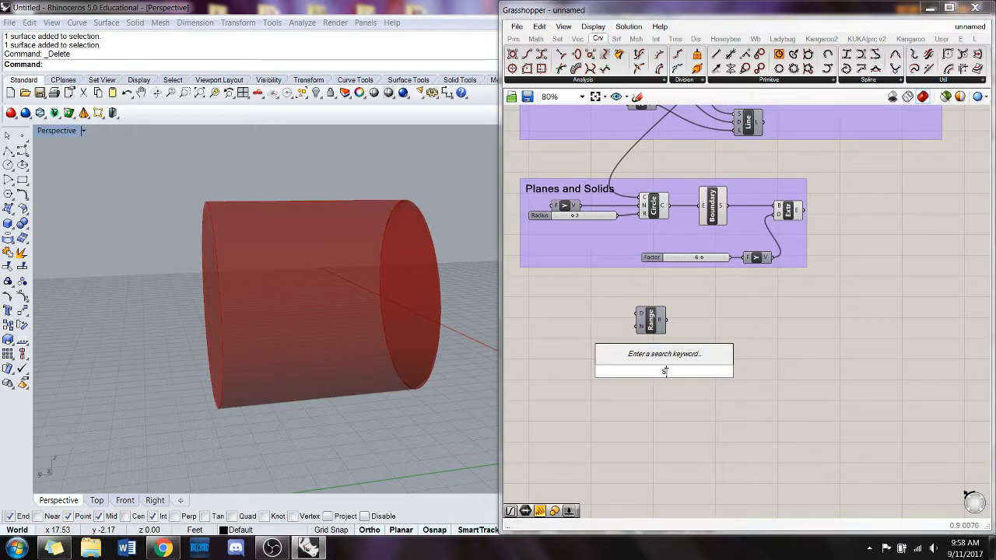
pyautogui.write('eries')
pyautogui.press('Return')
pyautogui.moveTo(663, 372); pyautogui.dragTo(768, 327)
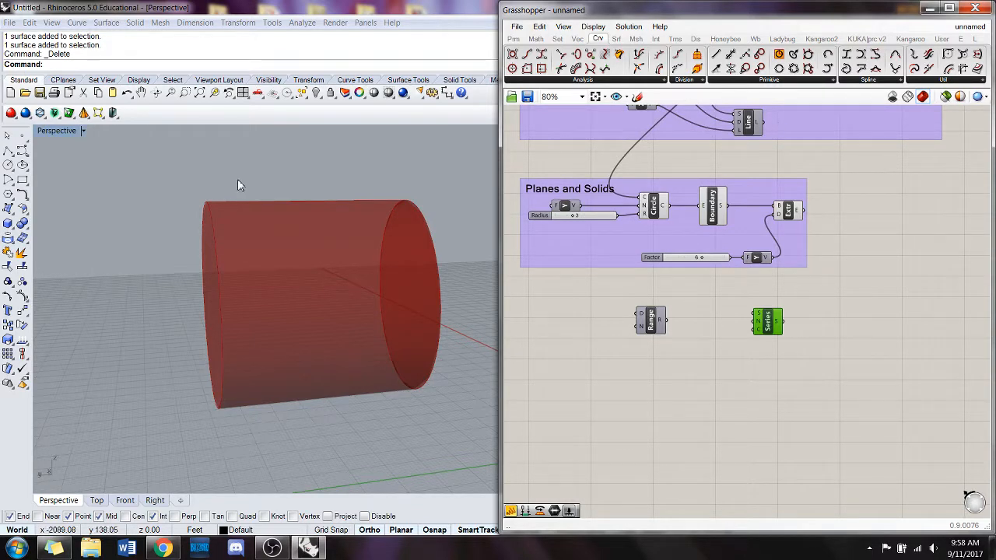
pyautogui.moveTo(642, 298); pyautogui.dragTo(624, 284, button='right')
pyautogui.click(618, 281)
pyautogui.moveTo(389, 318); pyautogui.dragTo(342, 325, button='right')
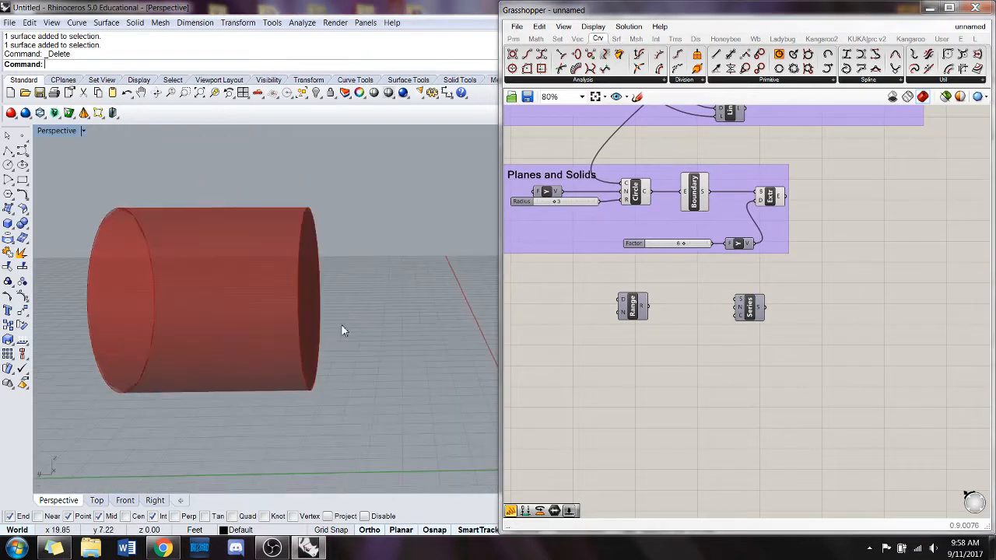
pyautogui.scroll(-3, 342, 325)
pyautogui.moveTo(817, 261); pyautogui.dragTo(534, 163)
pyautogui.rightClick(782, 197)
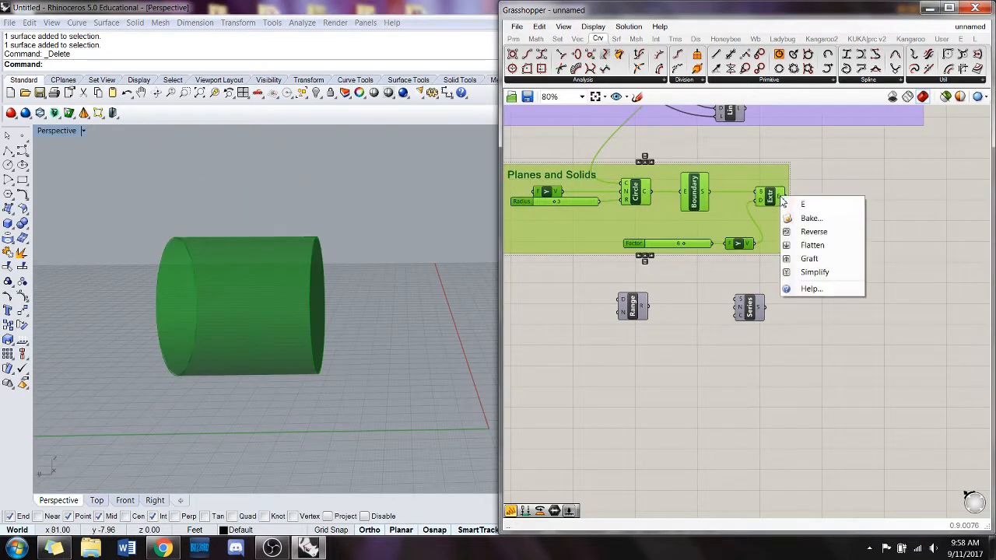
pyautogui.click(809, 182)
pyautogui.click(770, 201)
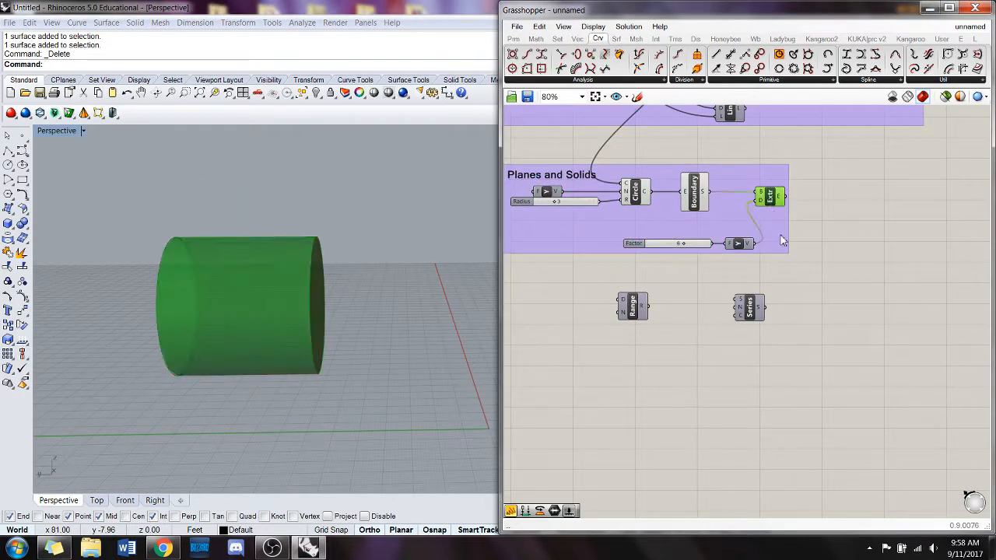
pyautogui.click(781, 238)
pyautogui.rightClick(781, 195)
pyautogui.click(770, 196)
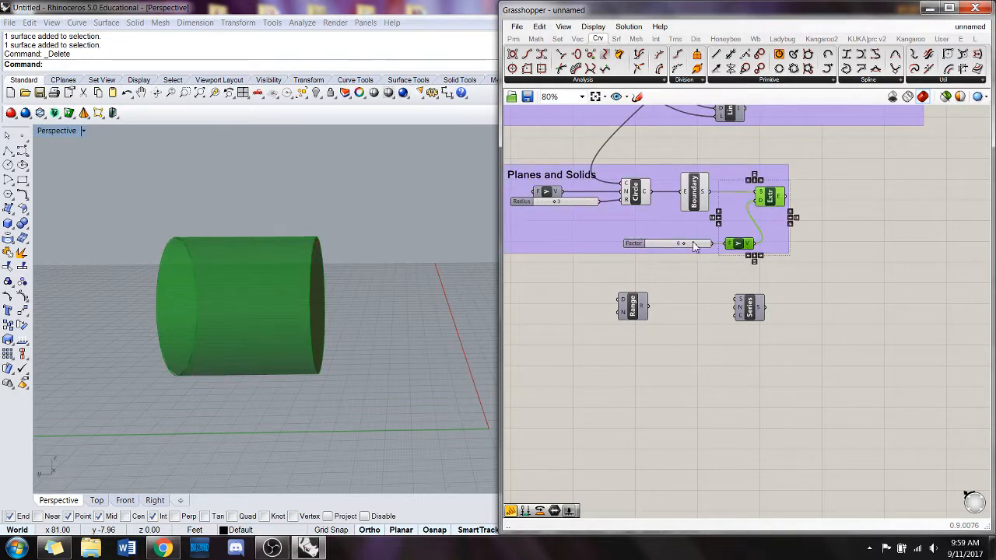
# Turn off the viewport previews of the Circle and Extrude components in the "Planes and Solids" group.
pyautogui.click(704, 191)
pyautogui.keyDown('shift'); pyautogui.click(768, 197); pyautogui.keyUp('shift')
pyautogui.keyDown('shift'); pyautogui.click(647, 195); pyautogui.keyUp('shift')
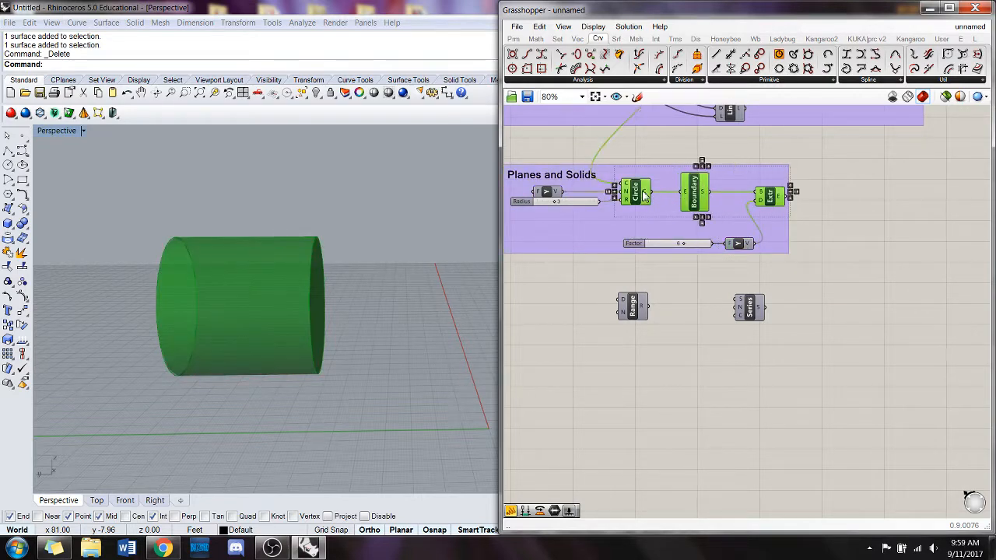
pyautogui.rightClick(645, 193)
pyautogui.rightClick(633, 188)
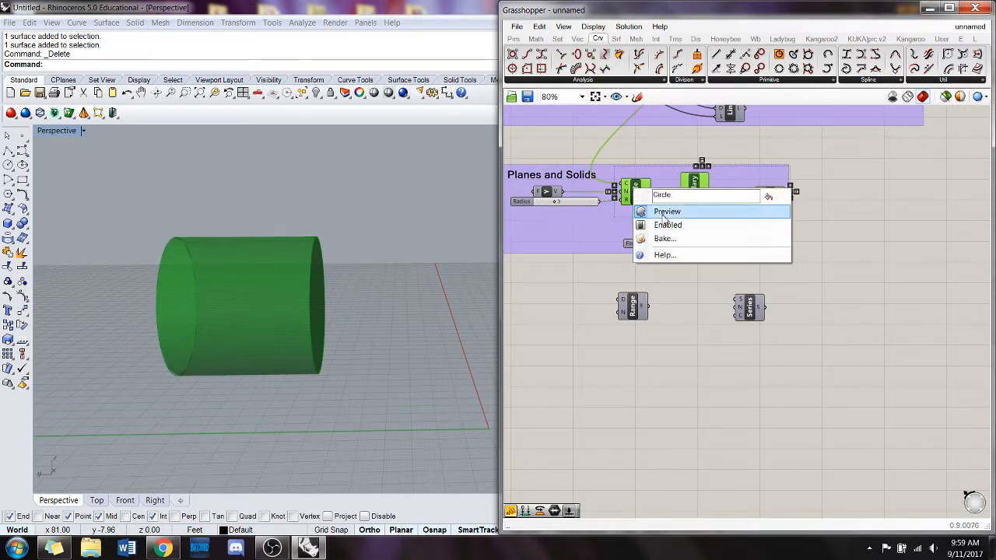
pyautogui.click(667, 211)
pyautogui.click(811, 243)
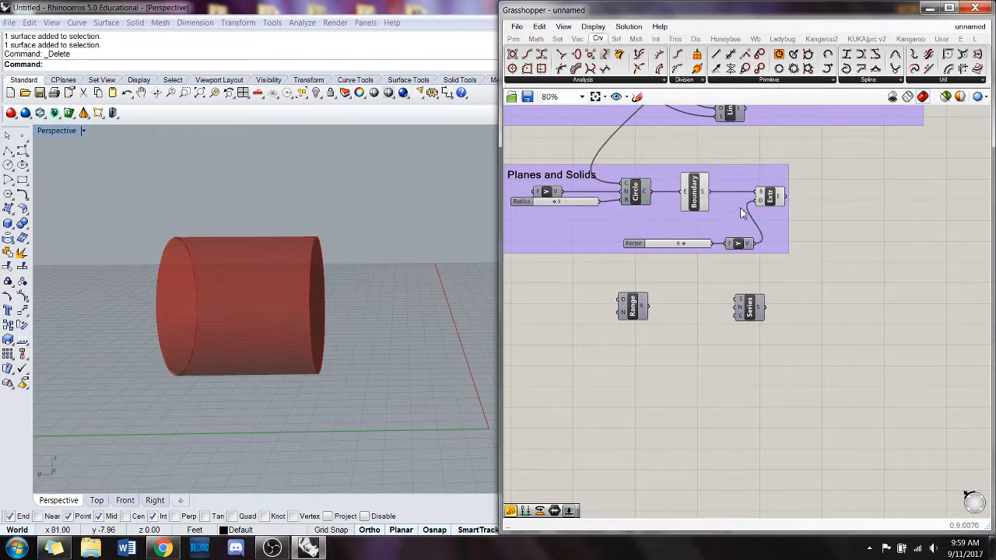
pyautogui.rightClick(774, 198)
pyautogui.click(797, 221)
pyautogui.moveTo(365, 288); pyautogui.dragTo(386, 295, button='right')
pyautogui.click(636, 201)
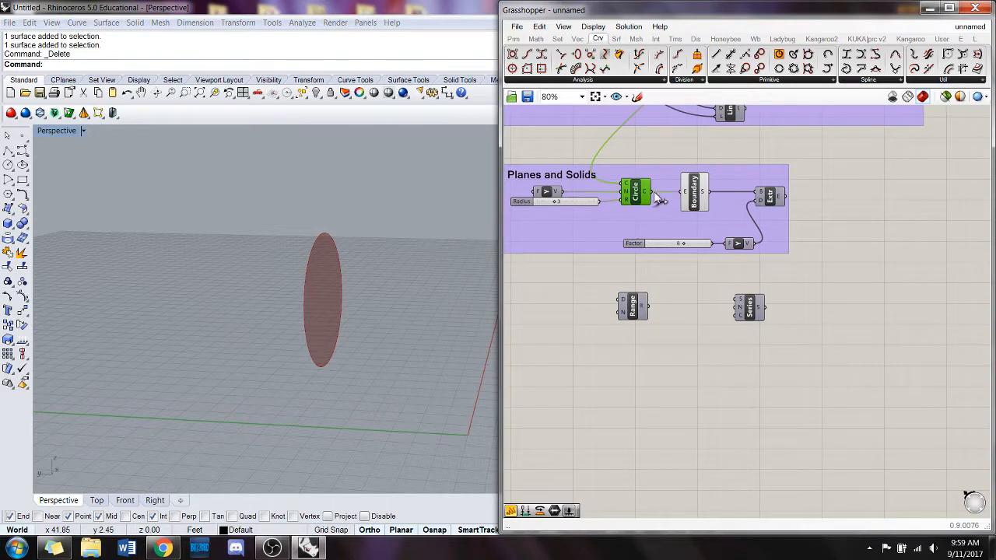
# Place a Move component below the "Planes and Solids" group and shift Range up and right towards Series.
pyautogui.moveTo(568, 352)
pyautogui.mouseDown(button='right')
pyautogui.moveTo(596, 329)
pyautogui.moveTo(580, 329)
pyautogui.moveTo(580, 347)
pyautogui.mouseUp(button='right')
pyautogui.click(572, 359)
pyautogui.doubleClick(572, 359)
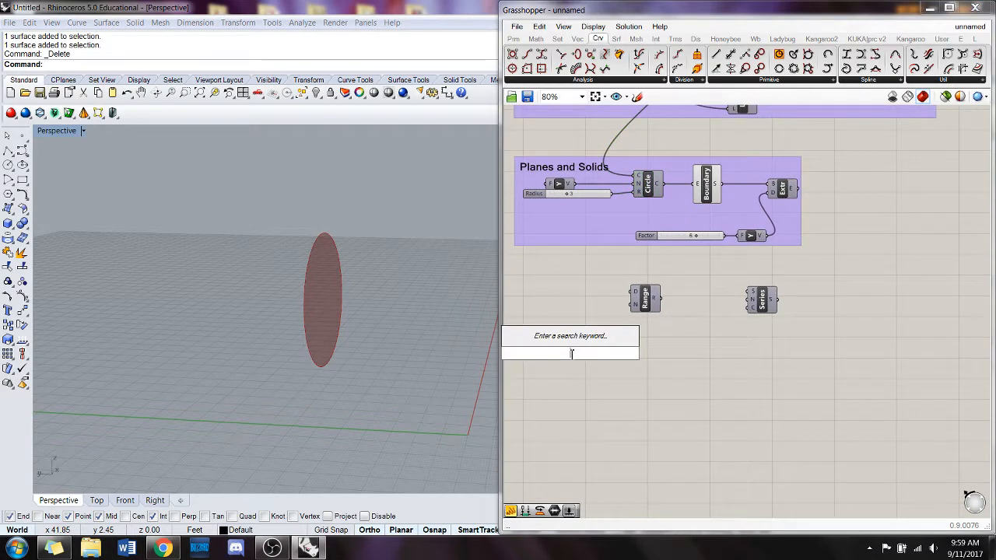
pyautogui.write('move')
pyautogui.press('Return')
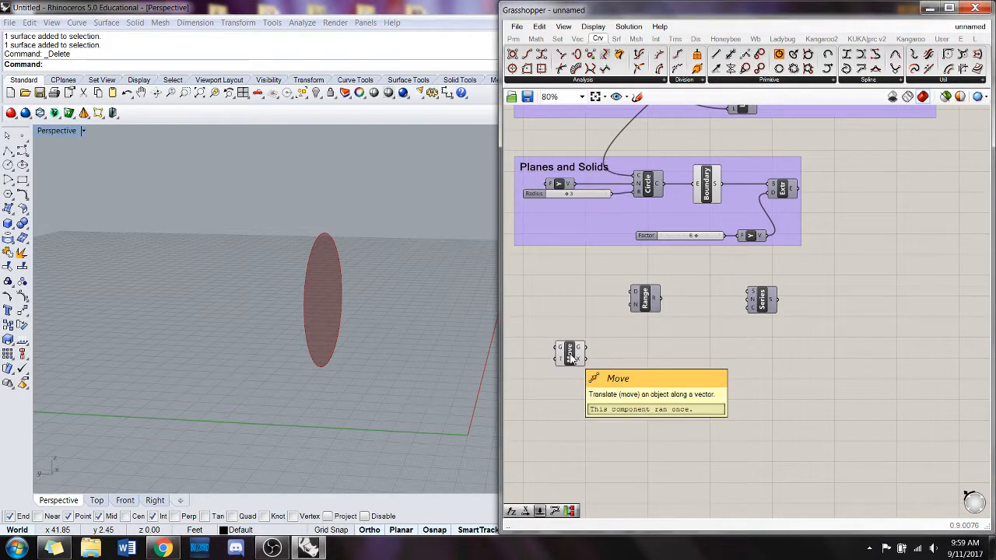
pyautogui.moveTo(570, 358); pyautogui.dragTo(612, 361)
pyautogui.moveTo(647, 304); pyautogui.dragTo(715, 286)
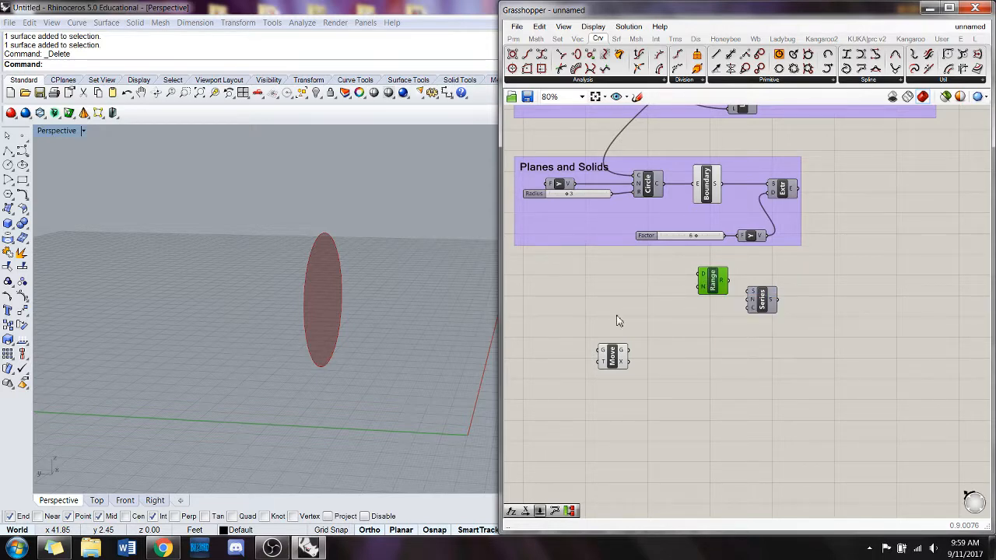
# Connect the Circle component's output to Move's Geometry input and reposition Move below the group.
pyautogui.moveTo(613, 355); pyautogui.dragTo(623, 340)
pyautogui.moveTo(662, 184); pyautogui.dragTo(663, 328)
pyautogui.click(644, 378)
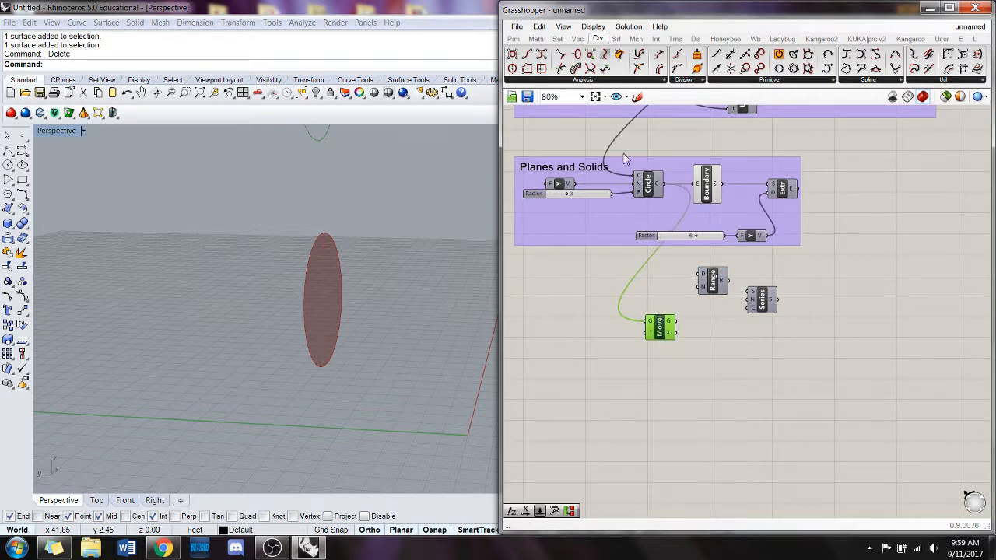
pyautogui.moveTo(611, 193); pyautogui.dragTo(574, 233)
pyautogui.click(572, 316)
pyautogui.scroll(-1, 370, 308)
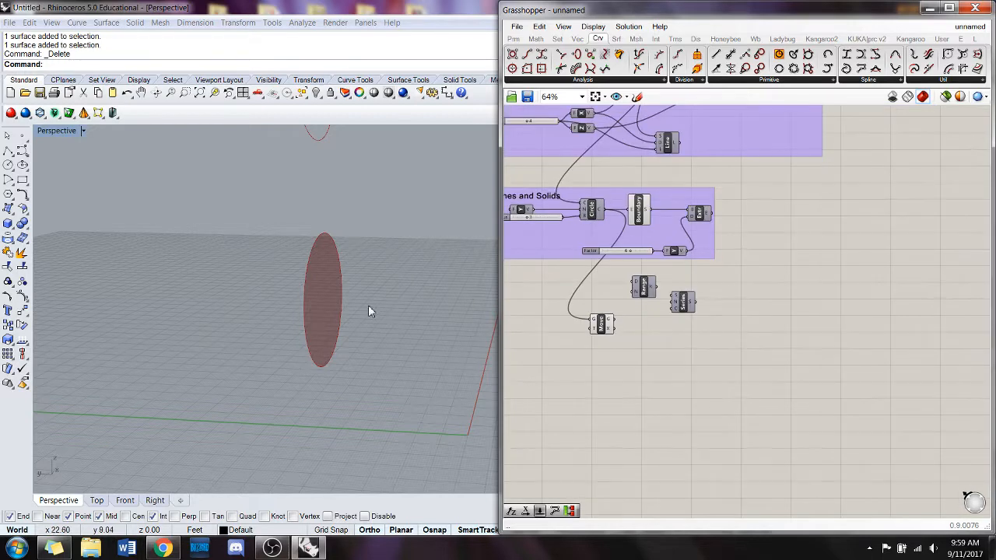
# Relocate the Series component to just below and right of the Move component.
pyautogui.moveTo(368, 305); pyautogui.dragTo(328, 295, button='right')
pyautogui.click(677, 354)
pyautogui.moveTo(676, 354); pyautogui.dragTo(729, 348, button='right')
pyautogui.moveTo(736, 296); pyautogui.dragTo(601, 361)
pyautogui.doubleClick(659, 383)
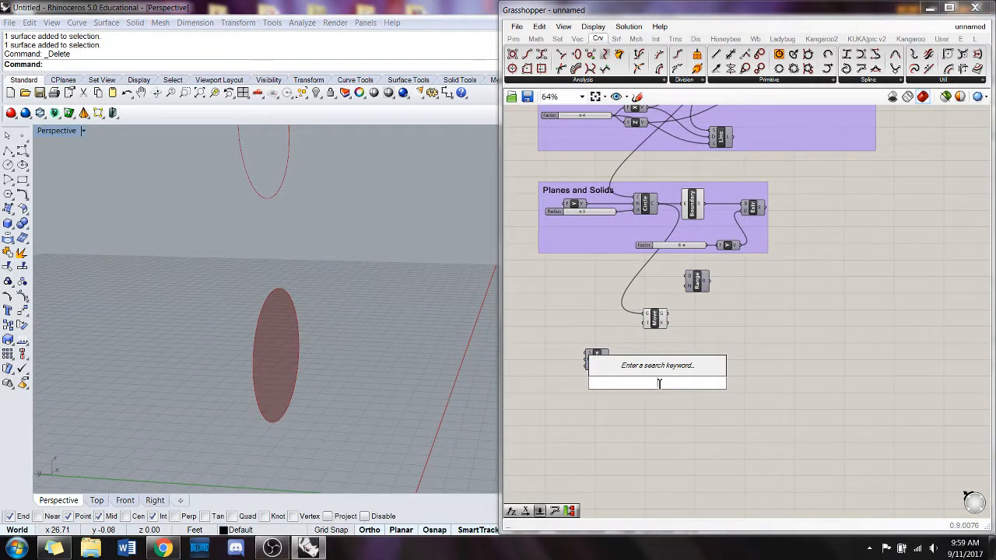
pyautogui.press('Escape')
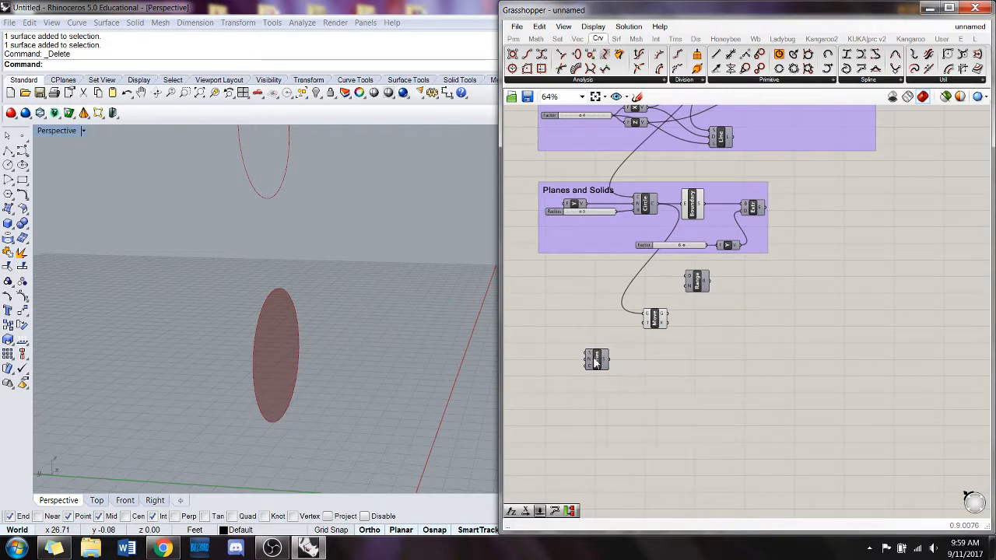
pyautogui.moveTo(592, 358); pyautogui.dragTo(703, 349)
# Place a Unit Y vector below Move, beside the Series component.
pyautogui.doubleClick(677, 365)
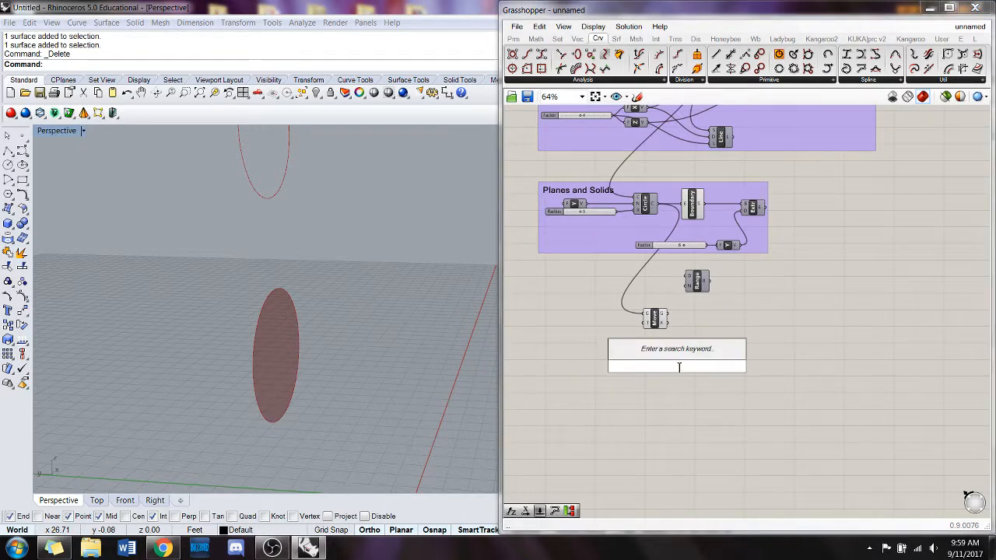
pyautogui.write('y')
pyautogui.press('Return')
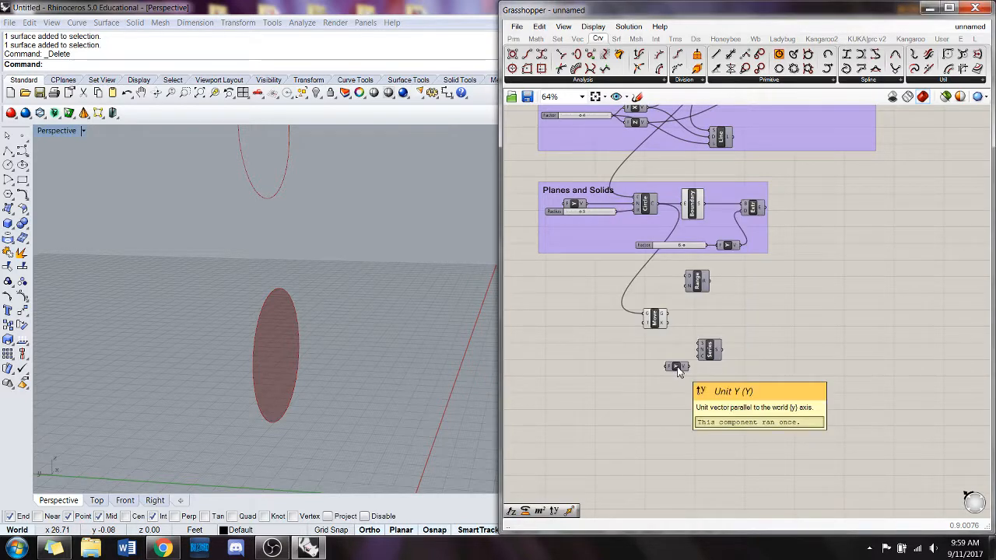
pyautogui.click(676, 367)
pyautogui.scroll(1, 676, 369)
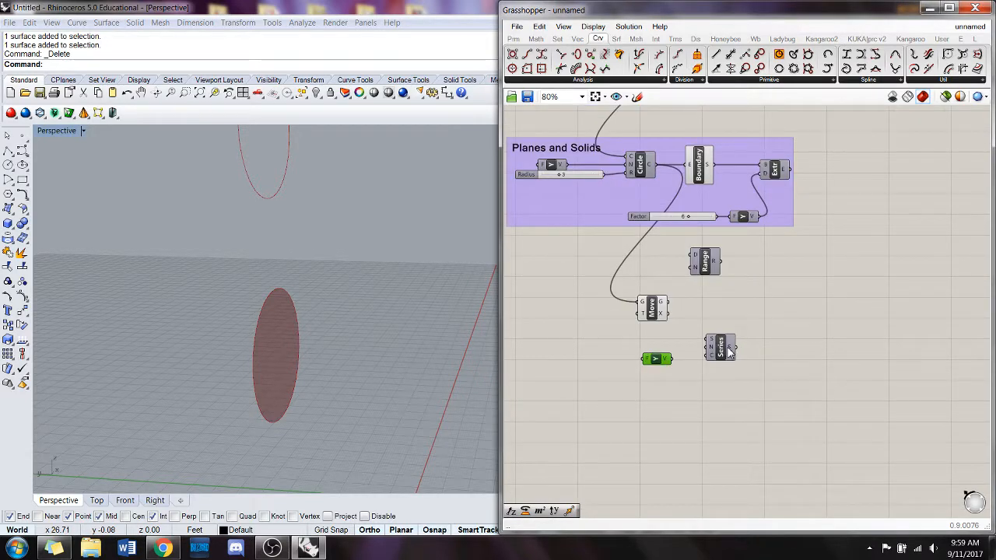
# Connect Series to the Unit Y factor and Unit Y to Move's Motion input, and arrange the pair below and left of Move.
pyautogui.moveTo(728, 348); pyautogui.dragTo(642, 313)
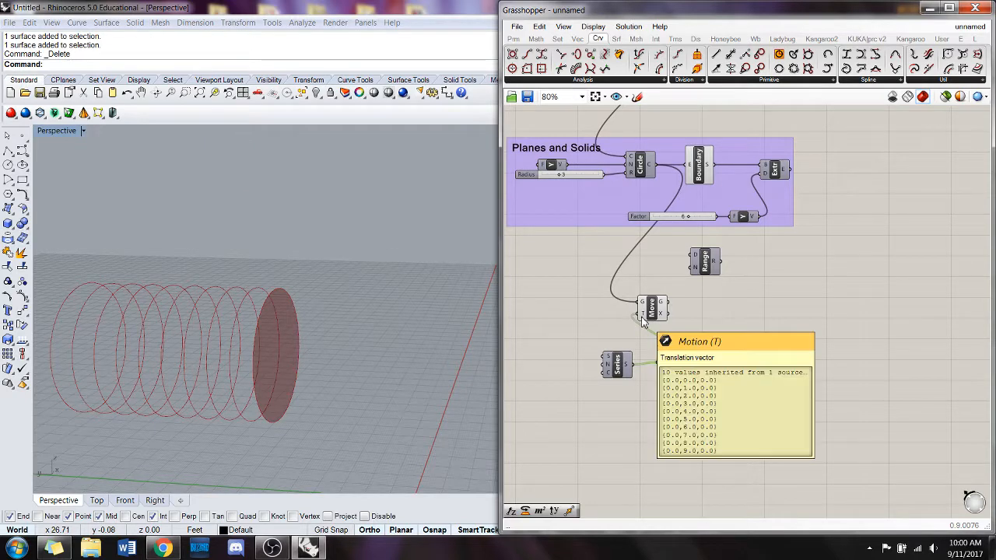
pyautogui.keyDown('shift'); pyautogui.moveTo(179, 350); pyautogui.dragTo(255, 332, button='right'); pyautogui.keyUp('shift')
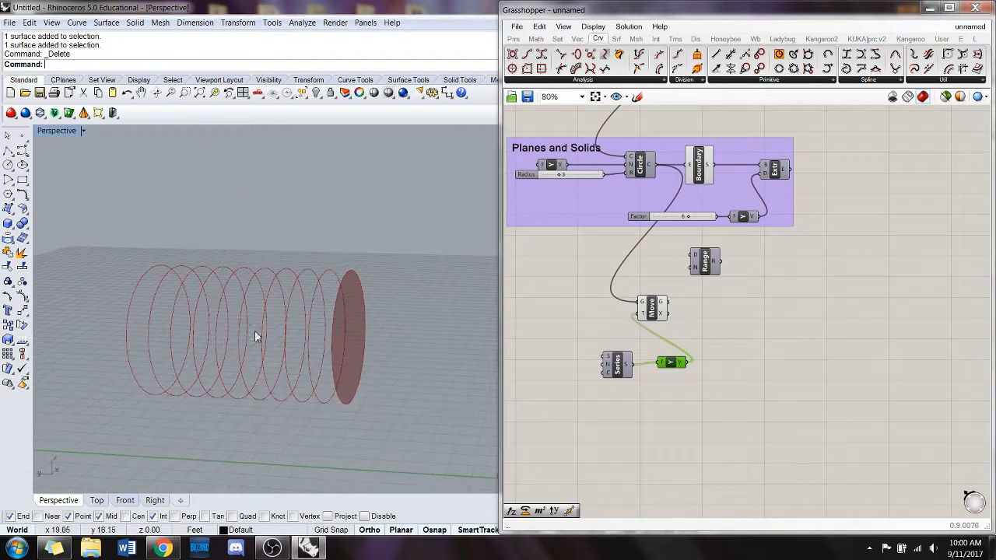
pyautogui.moveTo(621, 365); pyautogui.dragTo(632, 367)
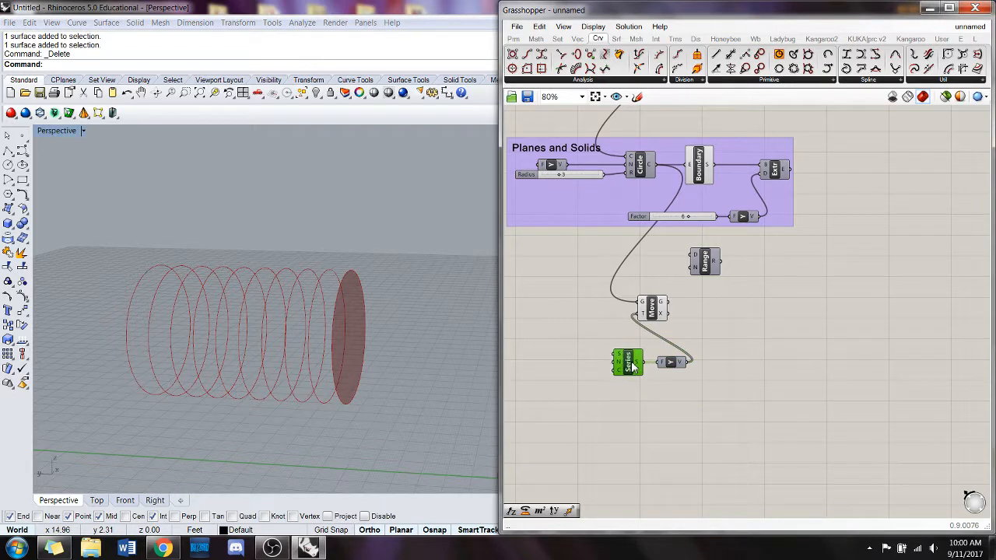
pyautogui.moveTo(694, 395); pyautogui.dragTo(612, 359)
pyautogui.moveTo(672, 366); pyautogui.dragTo(604, 364)
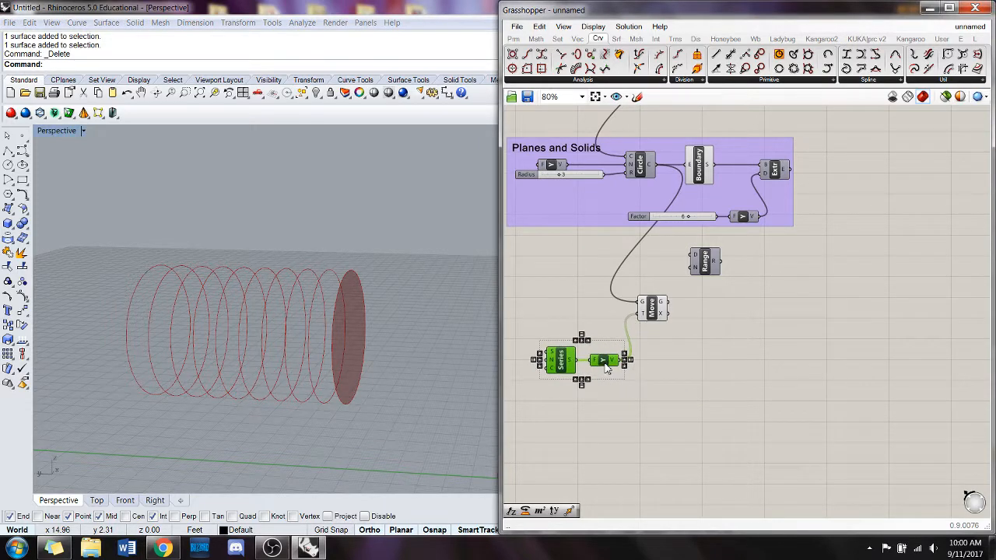
# Turn off the preview of the Boundary component in the Planes and Solids group and nudge Move slightly down.
pyautogui.moveTo(606, 403); pyautogui.dragTo(660, 402, button='right')
pyautogui.click(659, 402)
pyautogui.moveTo(604, 351)
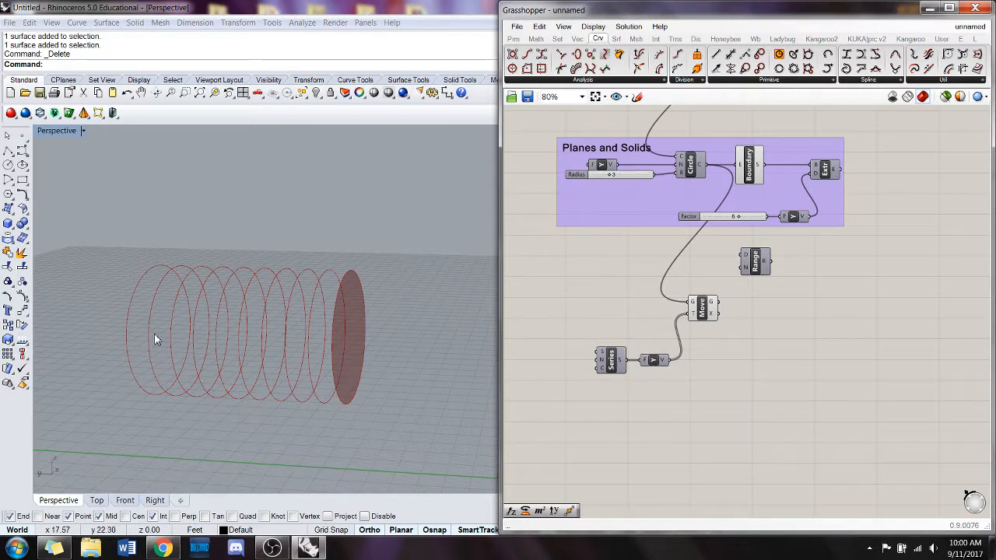
pyautogui.moveTo(156, 340); pyautogui.dragTo(261, 335, button='right')
pyautogui.moveTo(287, 380); pyautogui.dragTo(308, 361, button='right')
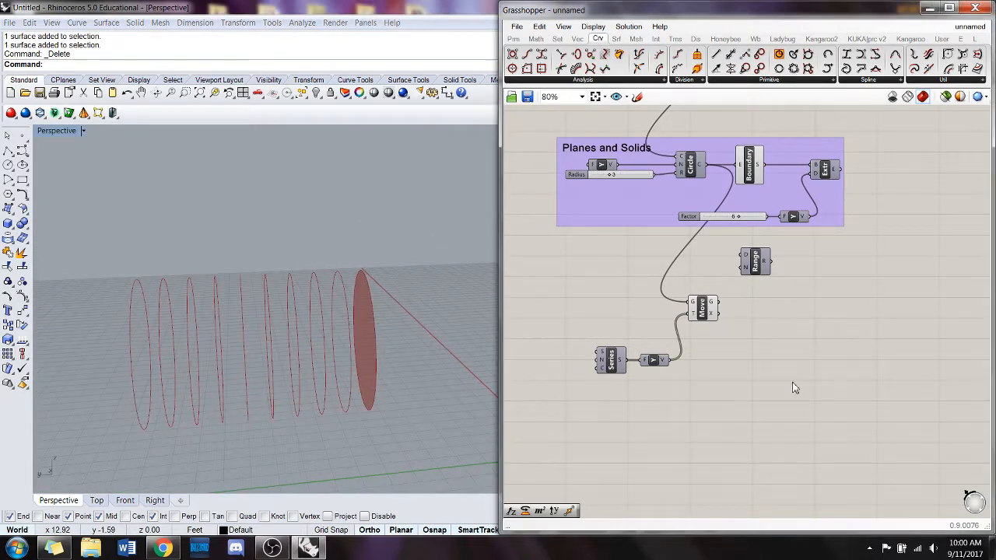
pyautogui.rightClick(750, 165)
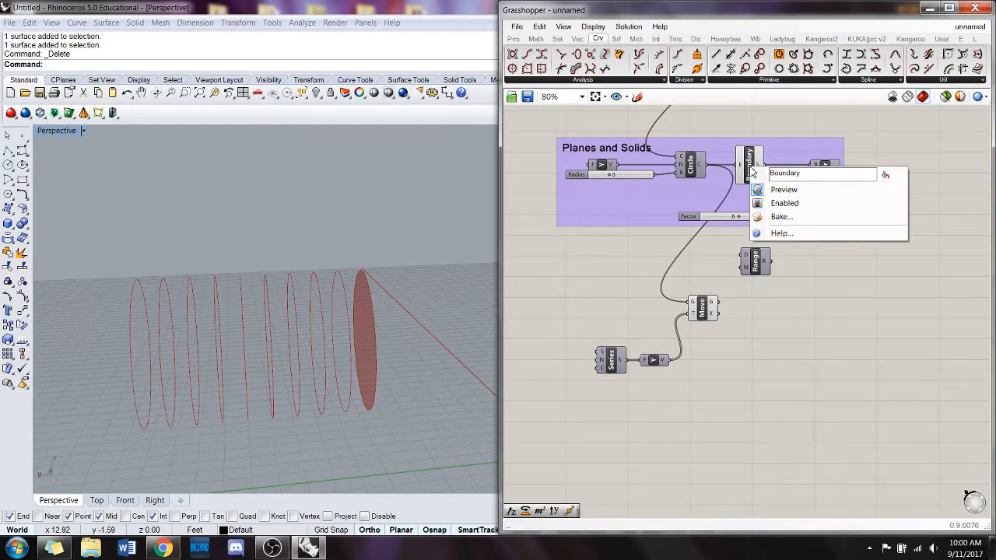
pyautogui.click(768, 189)
pyautogui.moveTo(709, 309); pyautogui.dragTo(711, 318)
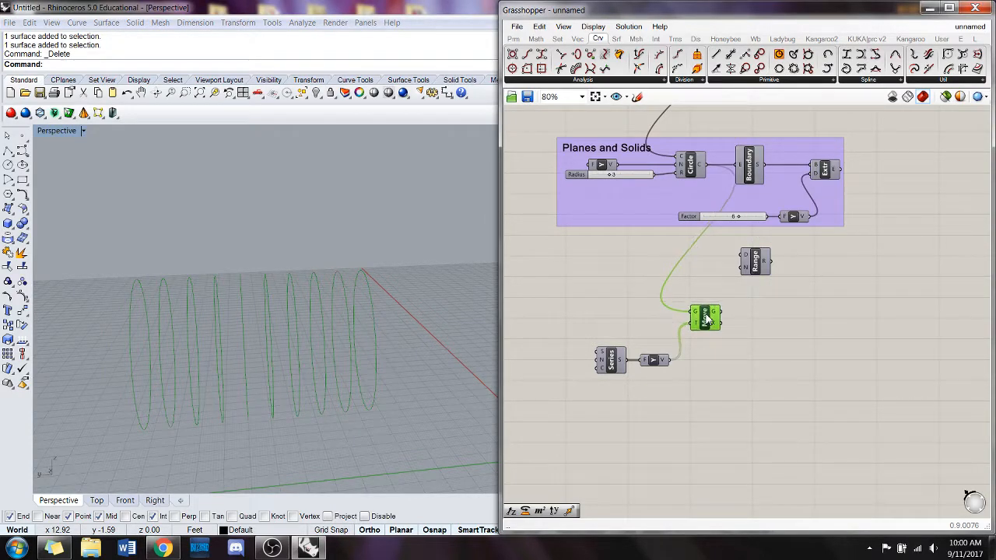
# Duplicate the Radius slider twice beside Series and connect the copies to its Step and Count inputs.
pyautogui.doubleClick(707, 393)
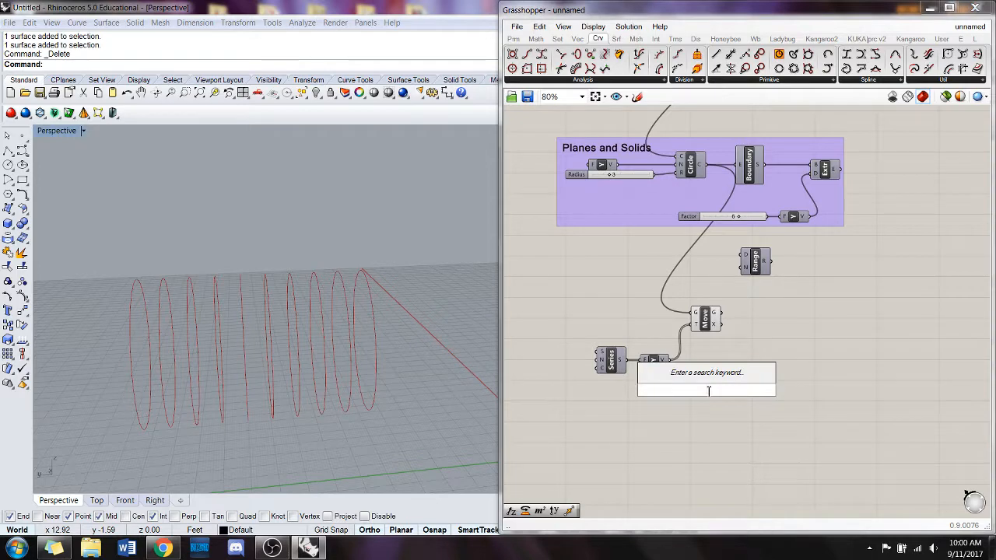
pyautogui.click(679, 251)
pyautogui.keyDown('alt'); pyautogui.moveTo(626, 176); pyautogui.dragTo(575, 355); pyautogui.keyUp('alt')
pyautogui.moveTo(622, 305); pyautogui.dragTo(643, 296, button='right')
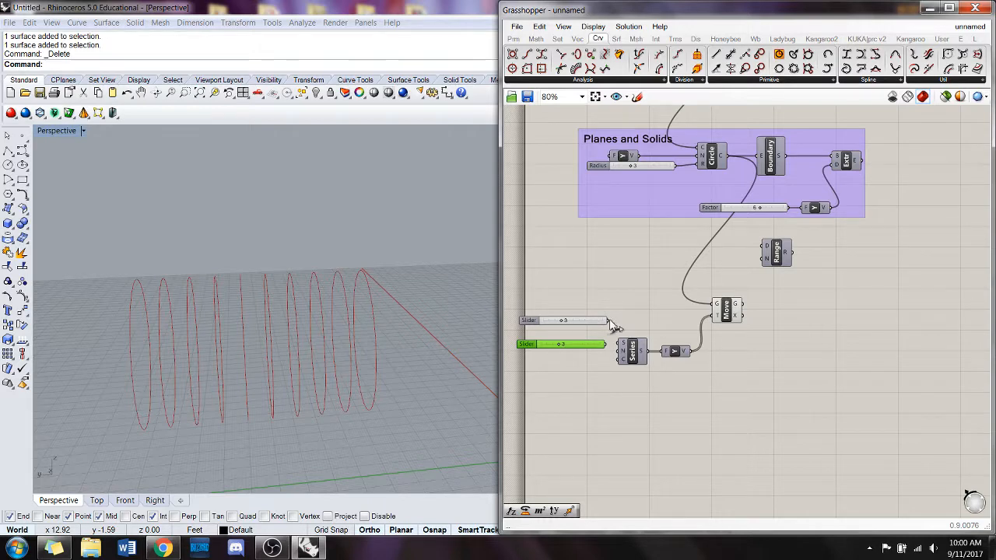
pyautogui.moveTo(609, 321); pyautogui.dragTo(620, 358)
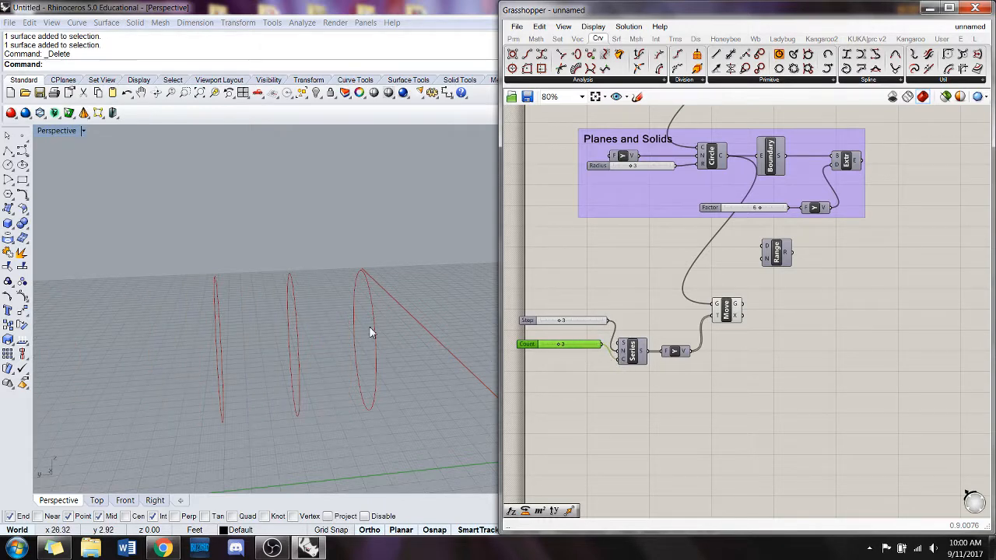
# Set the Series Count slider to 4 and the Step slider to 10.
pyautogui.scroll(-2, 526, 323)
pyautogui.scroll(2, 526, 323)
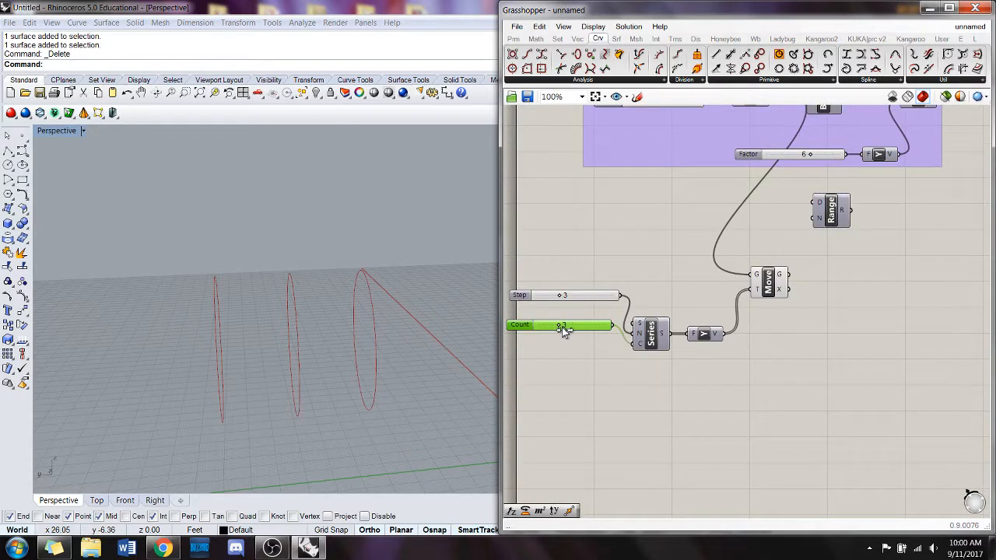
pyautogui.moveTo(564, 328)
pyautogui.mouseDown()
pyautogui.moveTo(600, 333)
pyautogui.moveTo(571, 337)
pyautogui.mouseUp()
pyautogui.moveTo(374, 318); pyautogui.dragTo(349, 293, button='right')
pyautogui.scroll(-6, 329, 289)
pyautogui.moveTo(592, 338); pyautogui.dragTo(624, 338, button='right')
pyautogui.moveTo(589, 301); pyautogui.dragTo(651, 302)
pyautogui.moveTo(368, 301)
pyautogui.mouseDown(button='right')
pyautogui.moveTo(389, 304)
pyautogui.moveTo(422, 289)
pyautogui.moveTo(377, 257)
pyautogui.moveTo(377, 287)
pyautogui.mouseUp(button='right')
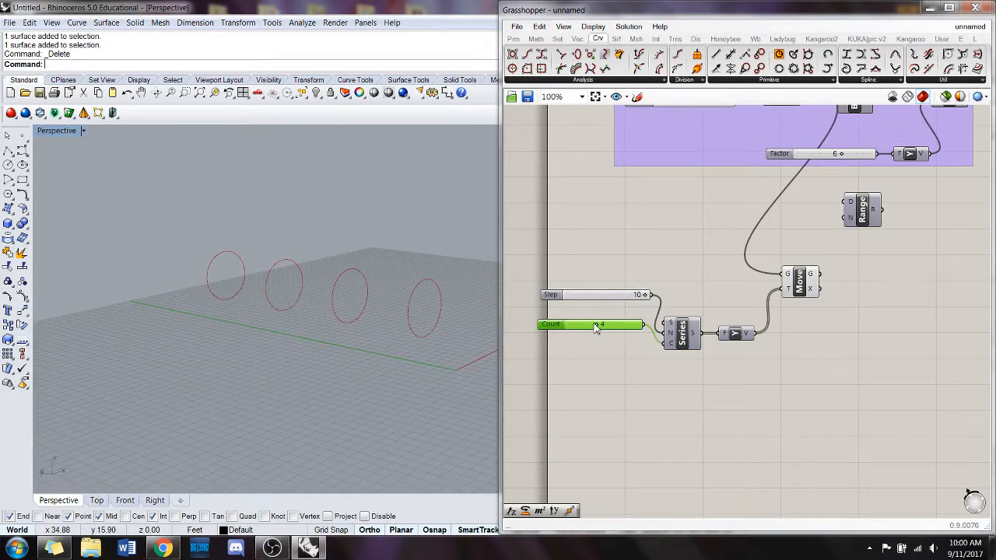
# Set the Series Step slider to 2 and the Count slider to 7, and reposition both sliders.
pyautogui.moveTo(596, 328); pyautogui.dragTo(585, 297)
pyautogui.moveTo(590, 374); pyautogui.dragTo(574, 270)
pyautogui.moveTo(617, 300); pyautogui.dragTo(616, 336)
pyautogui.click(638, 311)
# Align Series and Unit Y beside their sliders and shift the whole Series definition, with Range, slightly right.
pyautogui.moveTo(722, 413); pyautogui.dragTo(629, 307)
pyautogui.moveTo(737, 336)
pyautogui.mouseDown()
pyautogui.moveTo(749, 333)
pyautogui.moveTo(746, 322)
pyautogui.mouseUp()
pyautogui.click(871, 372)
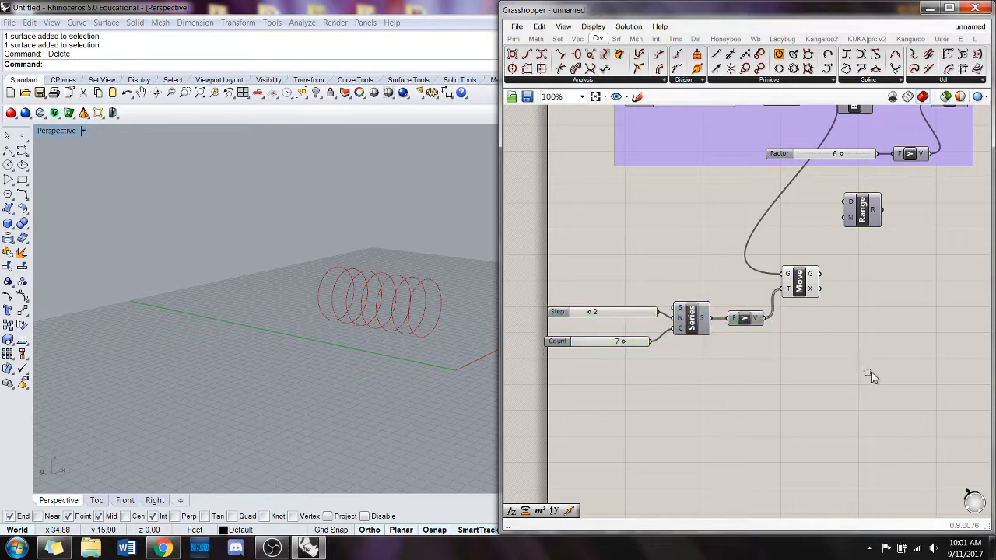
pyautogui.moveTo(891, 413); pyautogui.dragTo(626, 207)
pyautogui.moveTo(704, 329); pyautogui.dragTo(734, 331)
pyautogui.click(767, 453)
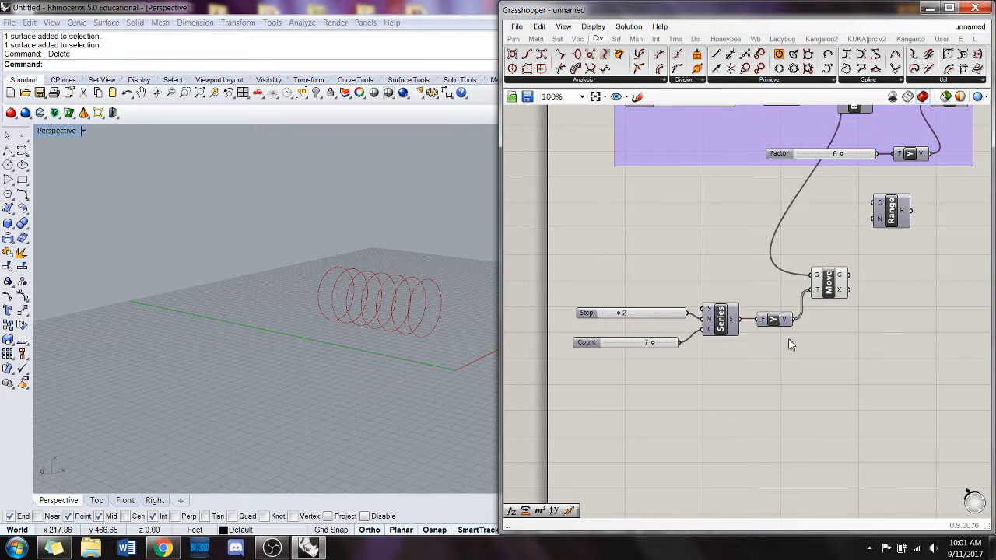
# Turn off the Move component's preview and relocate Range below and right of it.
pyautogui.moveTo(788, 367); pyautogui.dragTo(689, 364, button='right')
pyautogui.scroll(-1, 825, 302)
pyautogui.moveTo(824, 302); pyautogui.dragTo(780, 287, button='right')
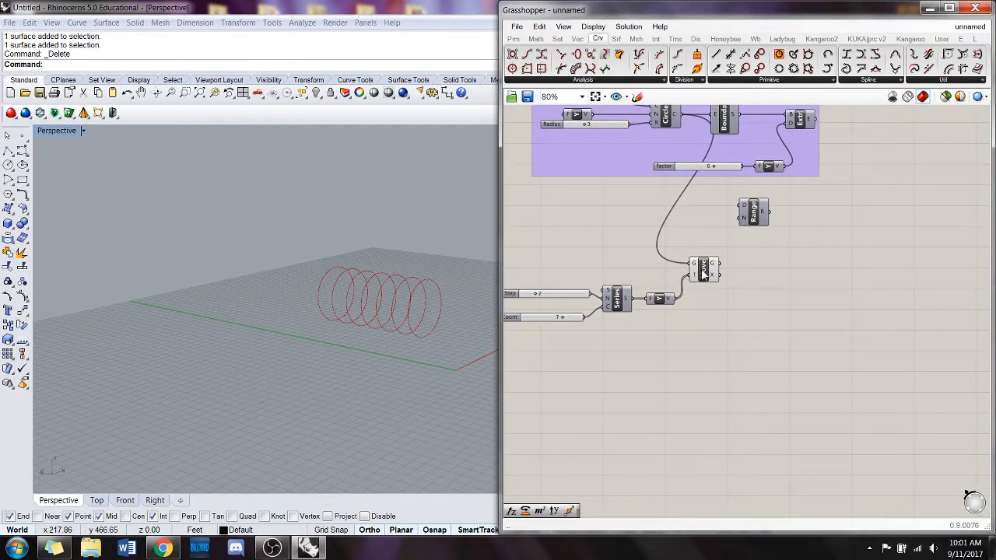
pyautogui.rightClick(702, 272)
pyautogui.click(727, 292)
pyautogui.moveTo(755, 221); pyautogui.dragTo(801, 347)
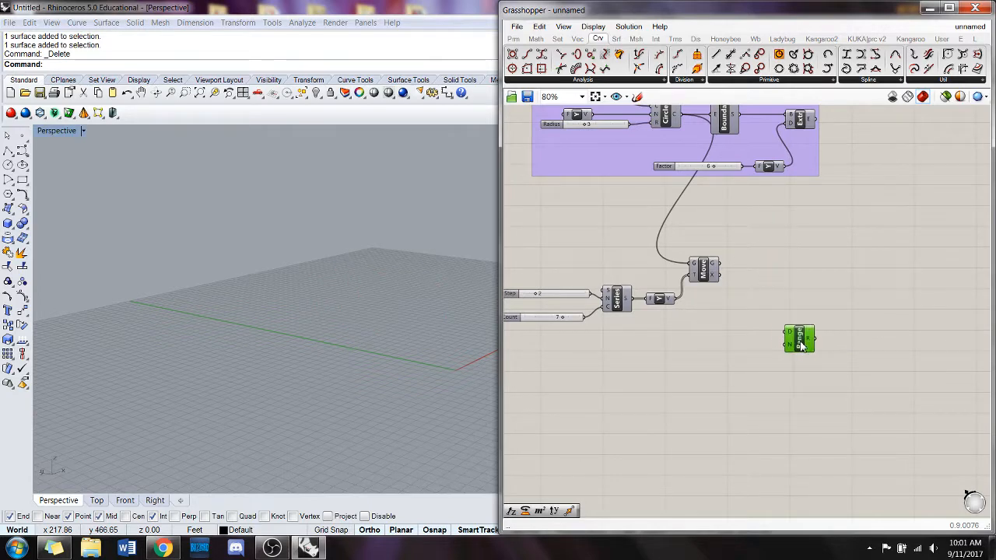
# Duplicate the Move component beside the original and disconnect Unit Y from the copy's Motion input.
pyautogui.keyDown('alt'); pyautogui.moveTo(709, 273); pyautogui.dragTo(784, 272); pyautogui.keyUp('alt')
pyautogui.click(760, 322)
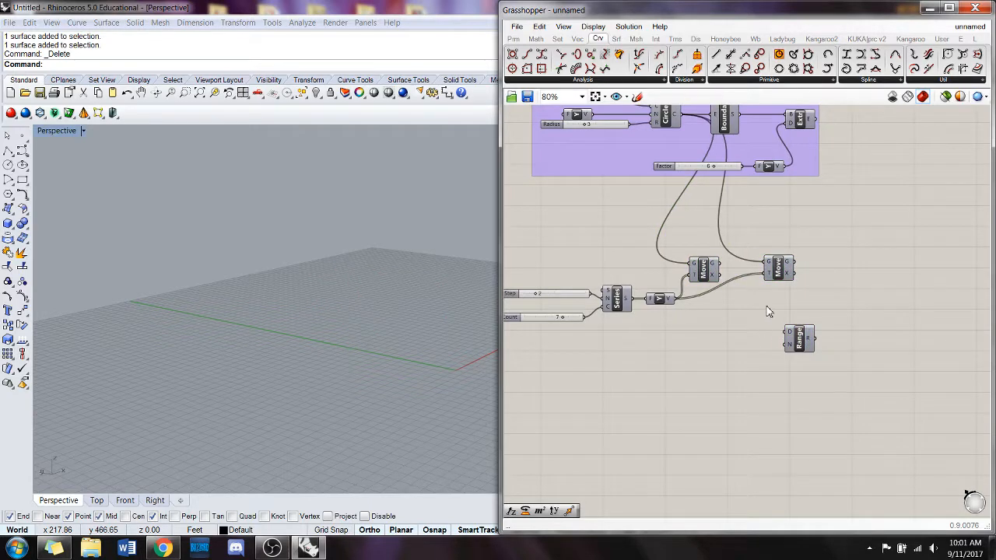
pyautogui.moveTo(767, 312); pyautogui.dragTo(745, 308, button='right')
pyautogui.rightClick(745, 272)
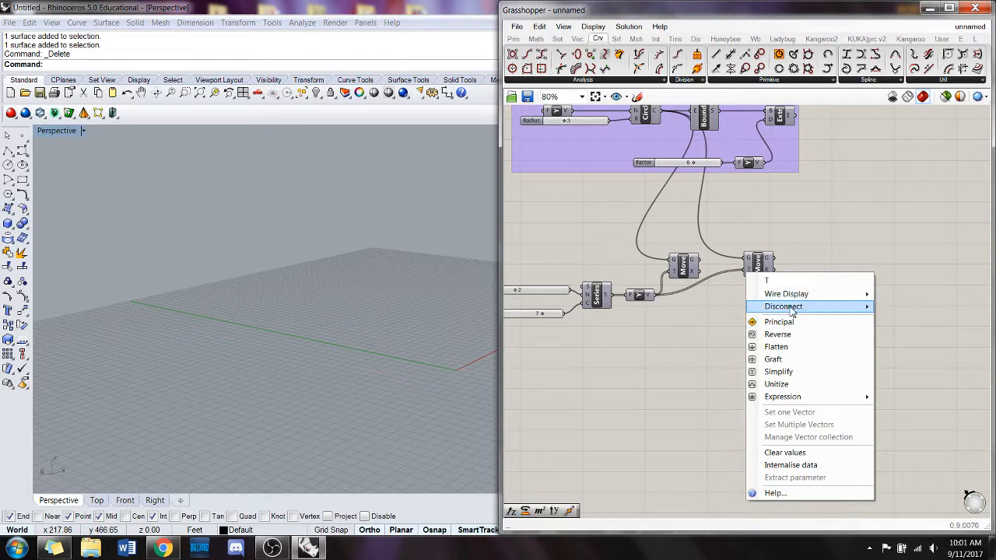
pyautogui.moveTo(792, 308)
pyautogui.click(886, 309)
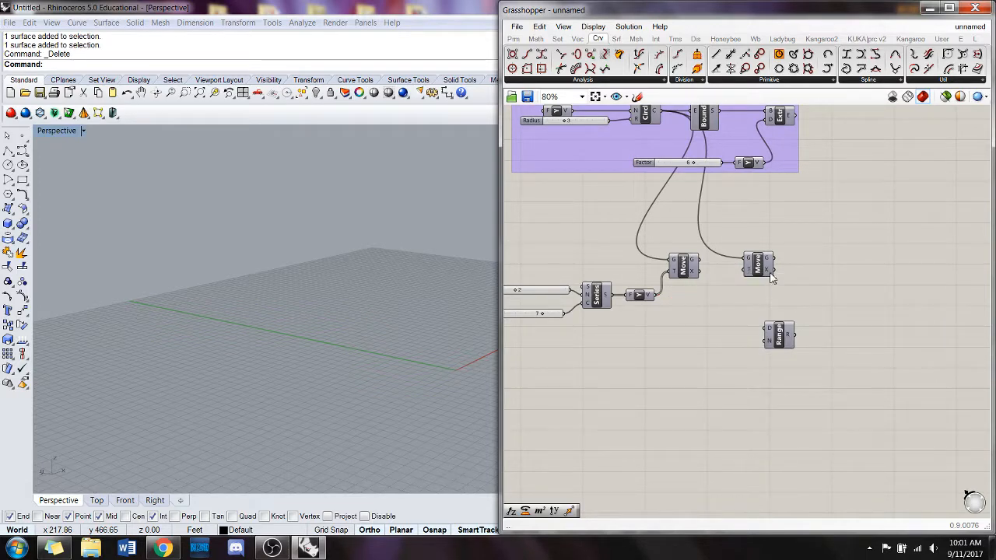
# Arrange the copied Move below the Series definition with Range just below and left of it.
pyautogui.moveTo(759, 267); pyautogui.dragTo(727, 356)
pyautogui.moveTo(776, 316); pyautogui.dragTo(817, 291, button='right')
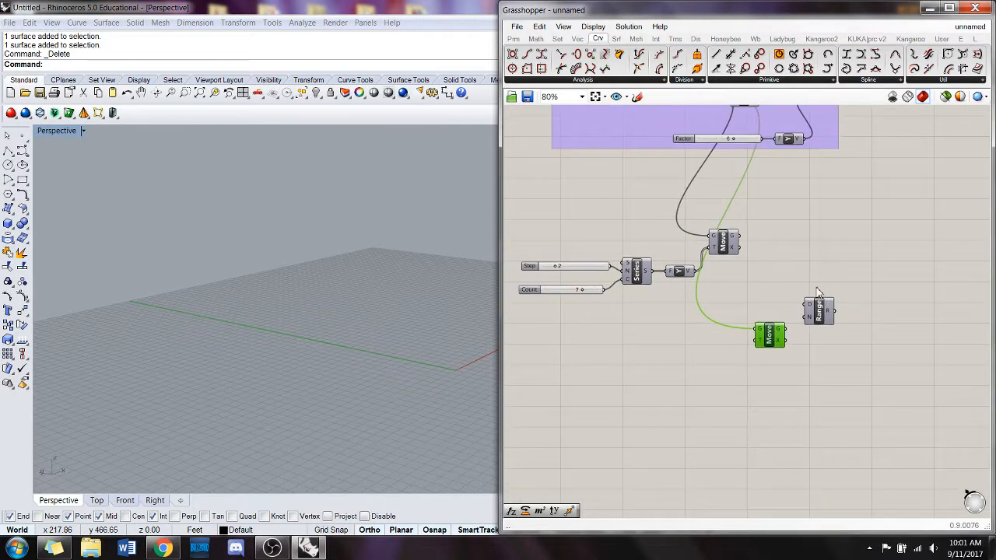
pyautogui.moveTo(818, 318); pyautogui.dragTo(622, 356)
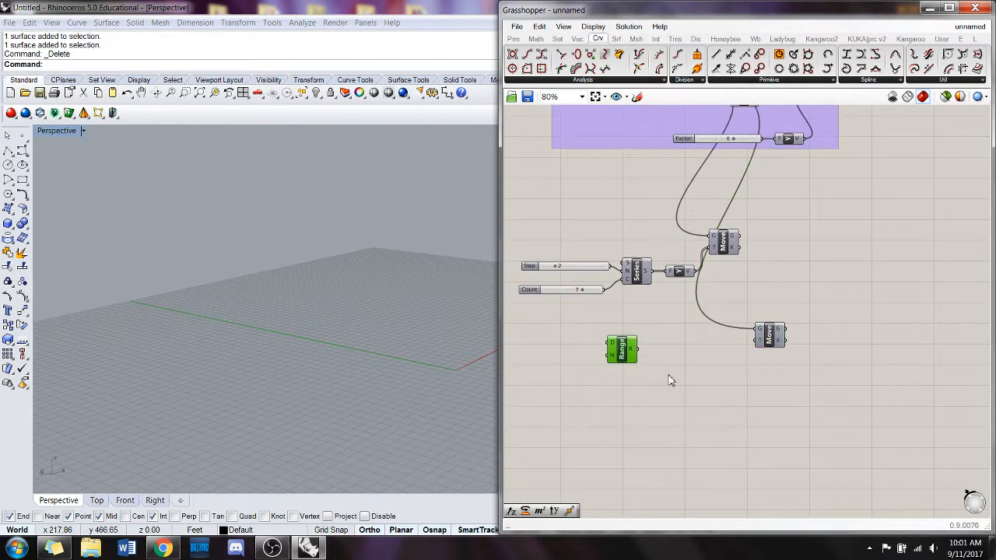
pyautogui.moveTo(697, 384); pyautogui.dragTo(709, 369, button='right')
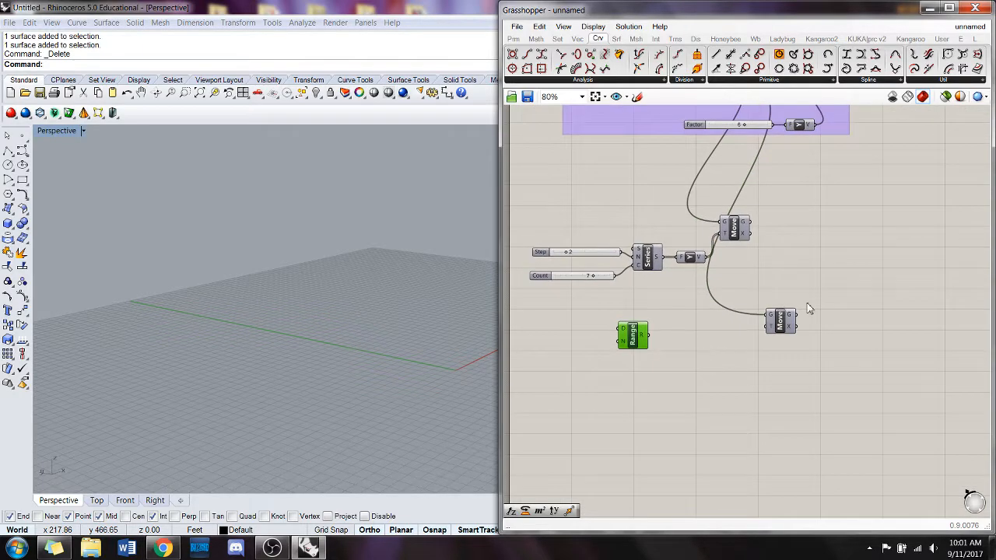
pyautogui.moveTo(789, 332); pyautogui.dragTo(805, 346)
pyautogui.moveTo(634, 336); pyautogui.dragTo(688, 360)
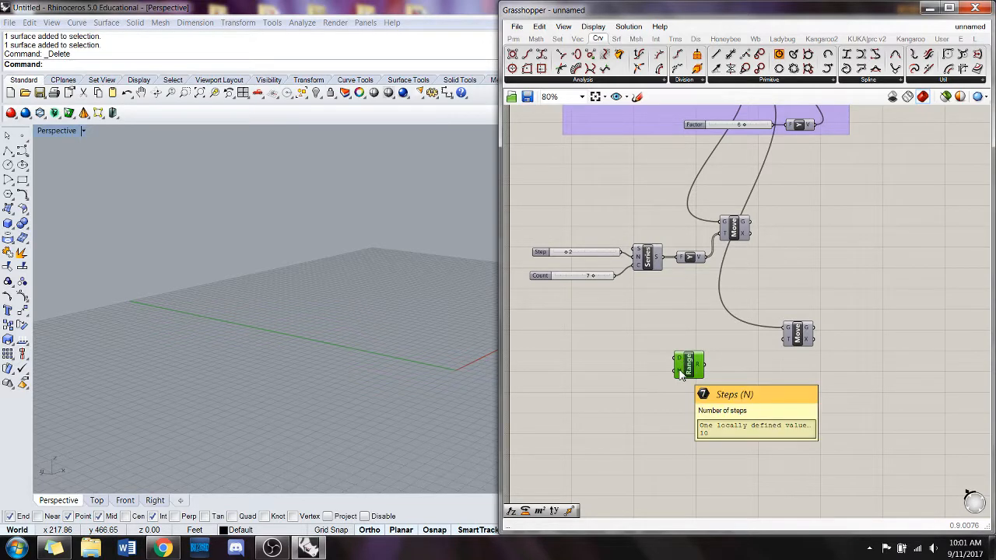
pyautogui.moveTo(690, 374); pyautogui.dragTo(716, 374)
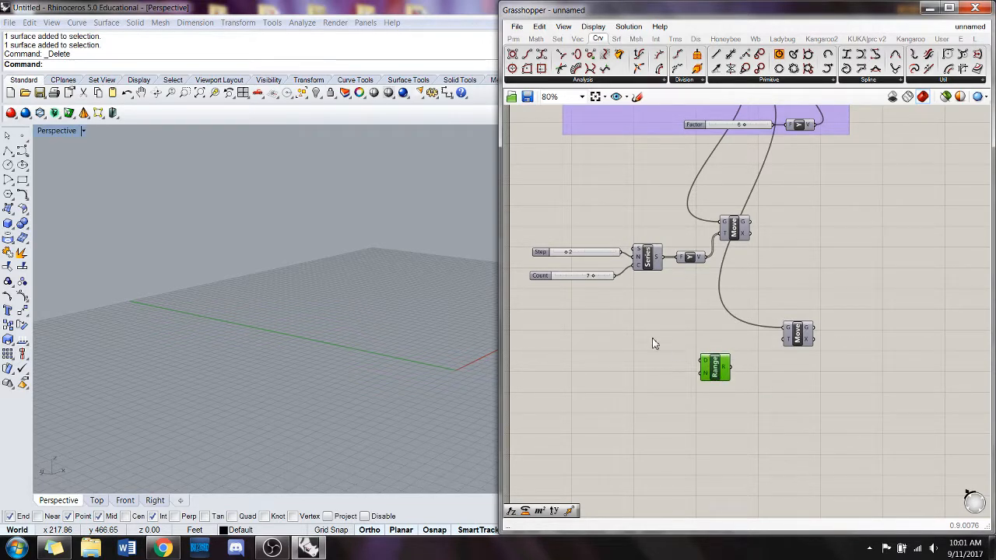
# Place a Construct Domain component just left of Range and reveal where it sits in the component library.
pyautogui.click(628, 327)
pyautogui.doubleClick(628, 319)
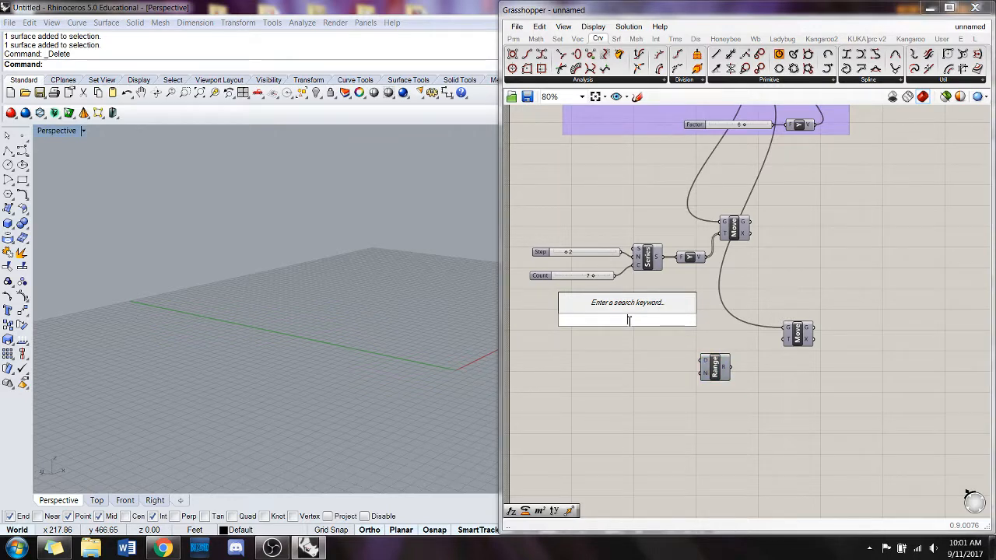
pyautogui.write('c')
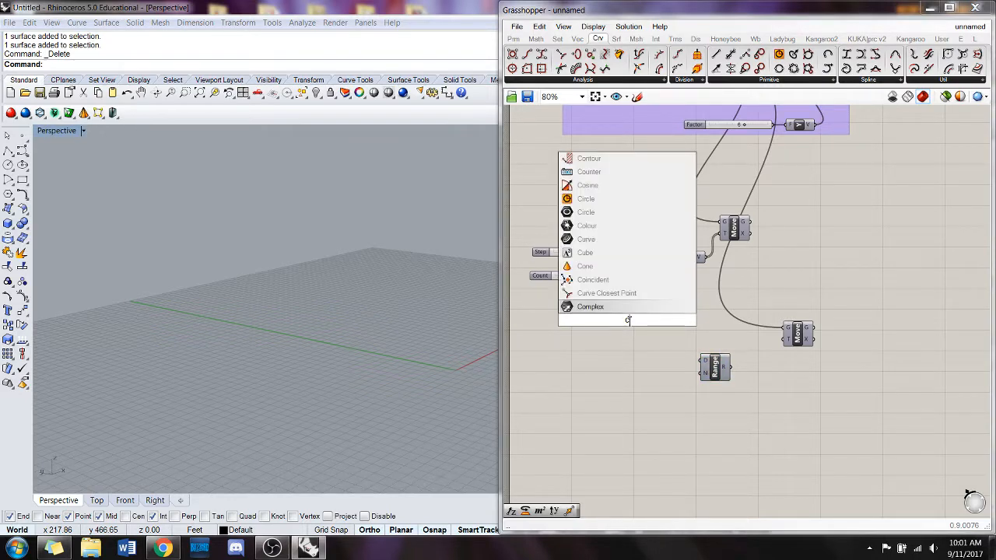
pyautogui.write('onstruct o')
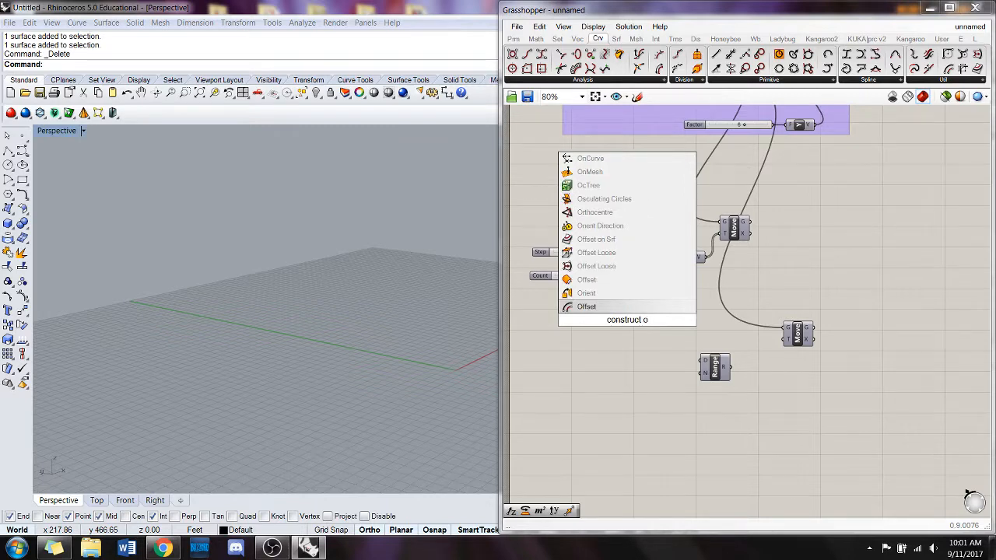
pyautogui.press('BackSpace')
pyautogui.write('domain')
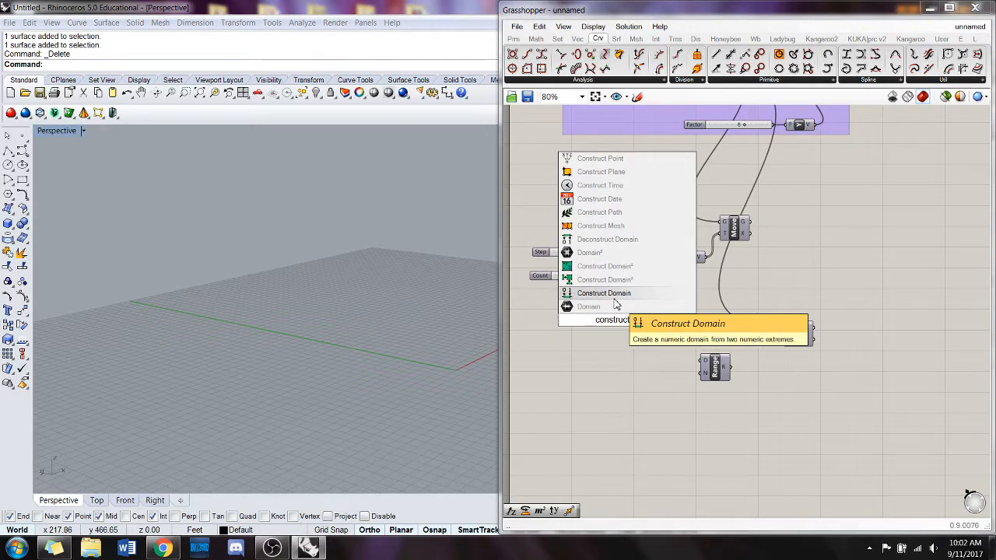
pyautogui.click(614, 296)
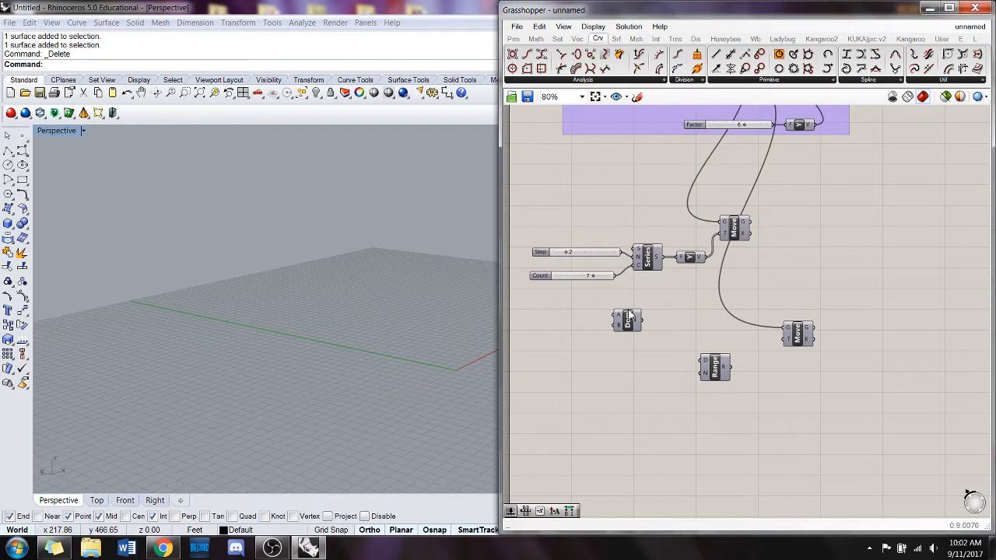
pyautogui.moveTo(629, 333); pyautogui.dragTo(634, 358)
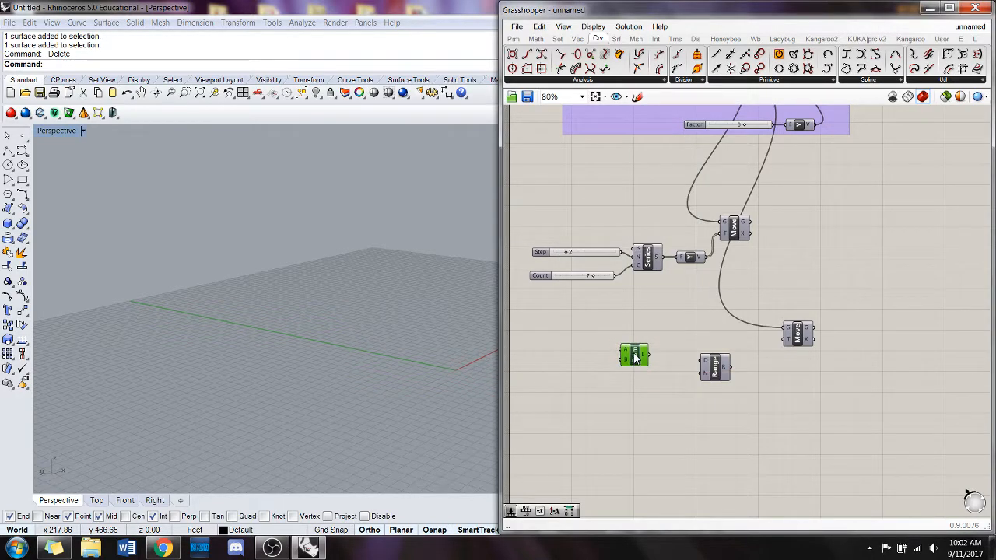
pyautogui.keyDown('ctrl'); pyautogui.keyDown('alt'); pyautogui.click(637, 359); pyautogui.keyUp('alt'); pyautogui.keyUp('ctrl')
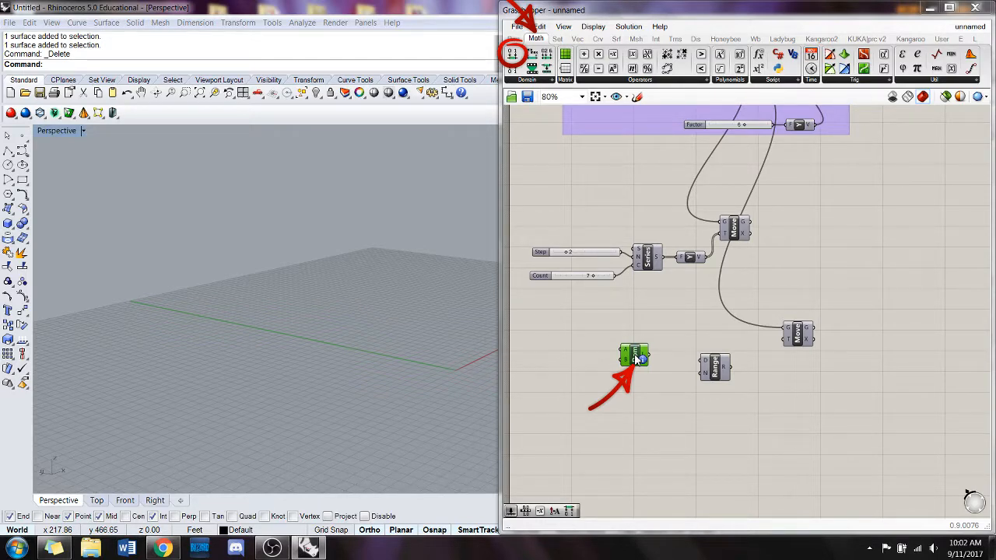
pyautogui.click(633, 379)
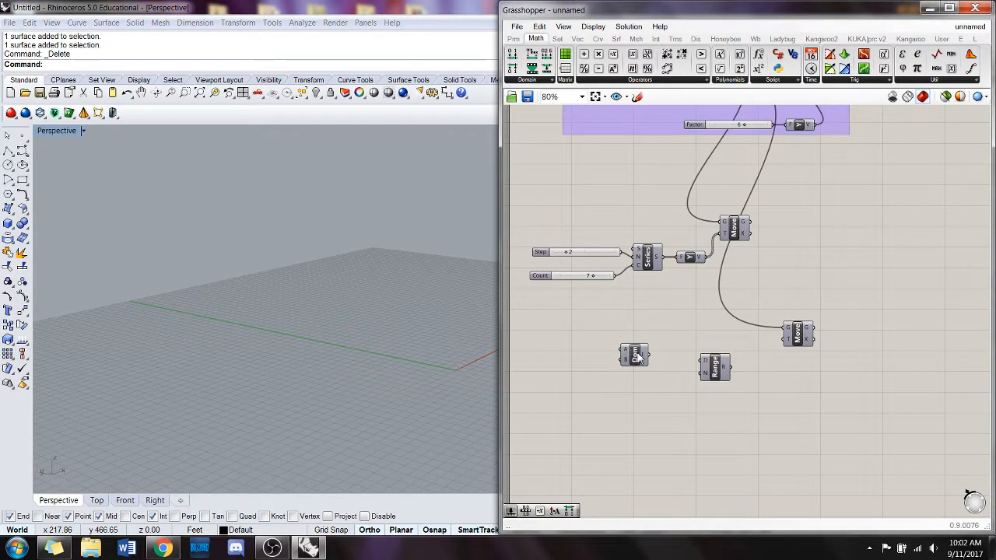
pyautogui.moveTo(632, 354); pyautogui.dragTo(651, 357)
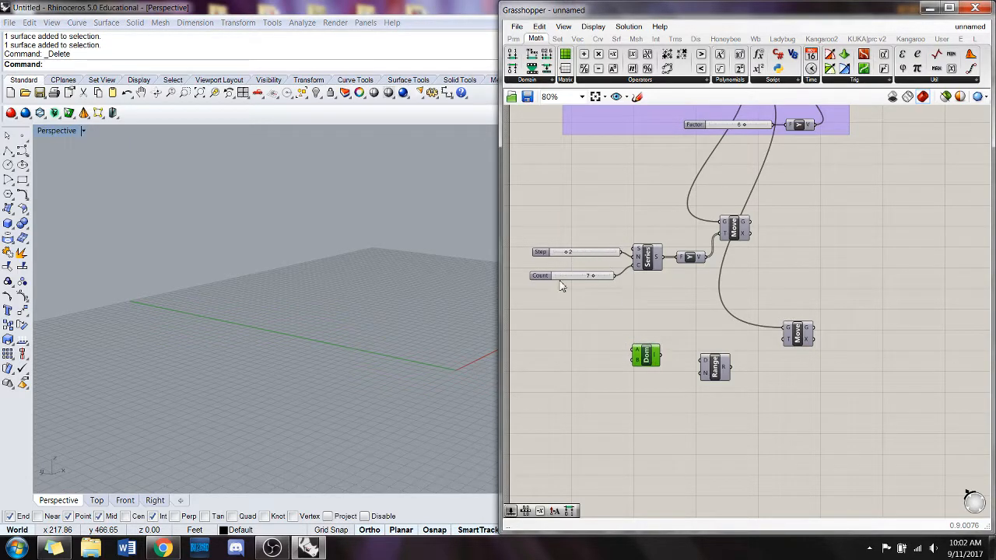
# Duplicate the Step and Count sliders beside Construct Domain and connect them to its Domain start and Domain end inputs.
pyautogui.moveTo(566, 311); pyautogui.dragTo(522, 206)
pyautogui.moveTo(540, 253); pyautogui.dragTo(532, 343)
pyautogui.click(609, 356)
pyautogui.moveTo(609, 340); pyautogui.dragTo(634, 359)
# Stack the Domain start and Domain end sliders in line with Construct Domain's two inputs.
pyautogui.moveTo(560, 370); pyautogui.dragTo(558, 354)
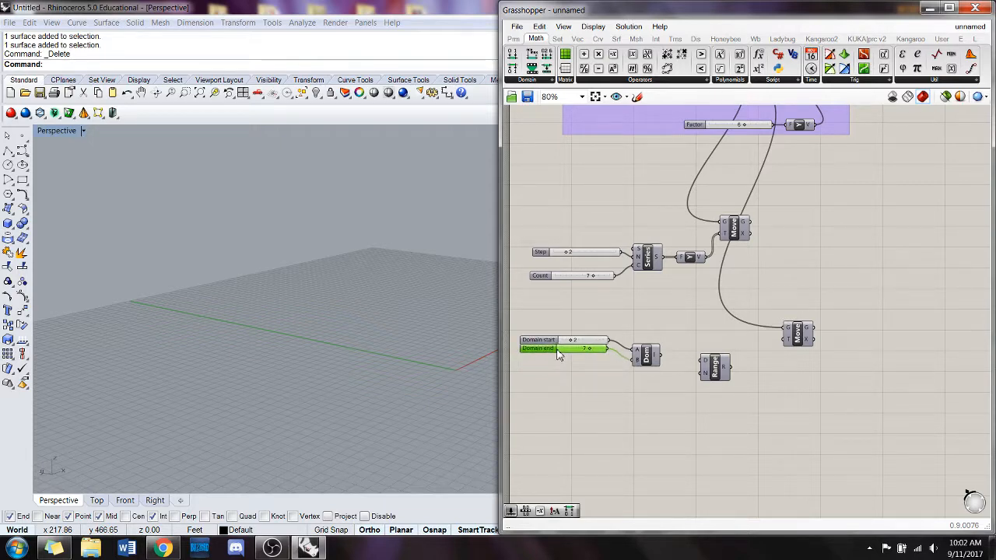
pyautogui.moveTo(549, 297)
pyautogui.mouseDown()
pyautogui.moveTo(523, 216)
pyautogui.moveTo(535, 296)
pyautogui.mouseUp()
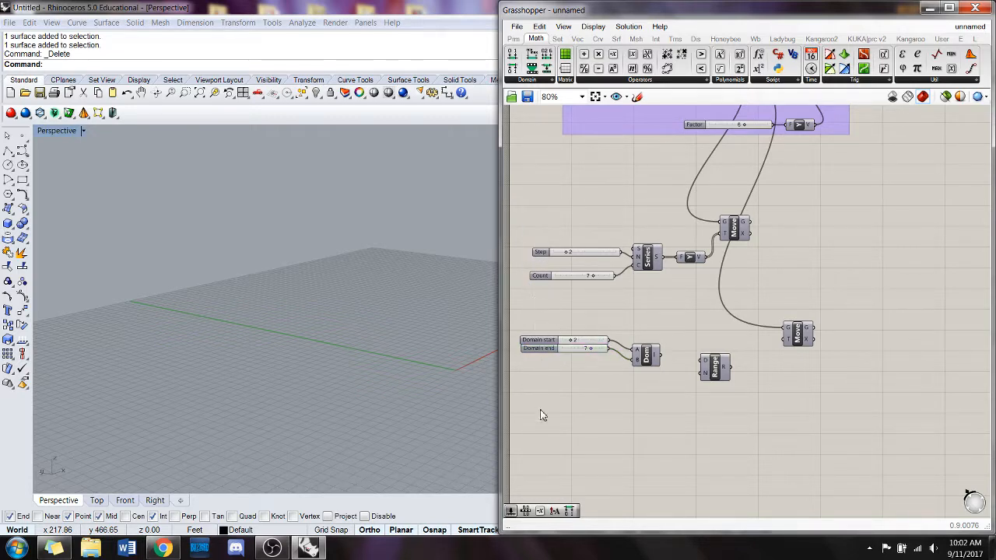
pyautogui.moveTo(571, 400); pyautogui.dragTo(516, 322)
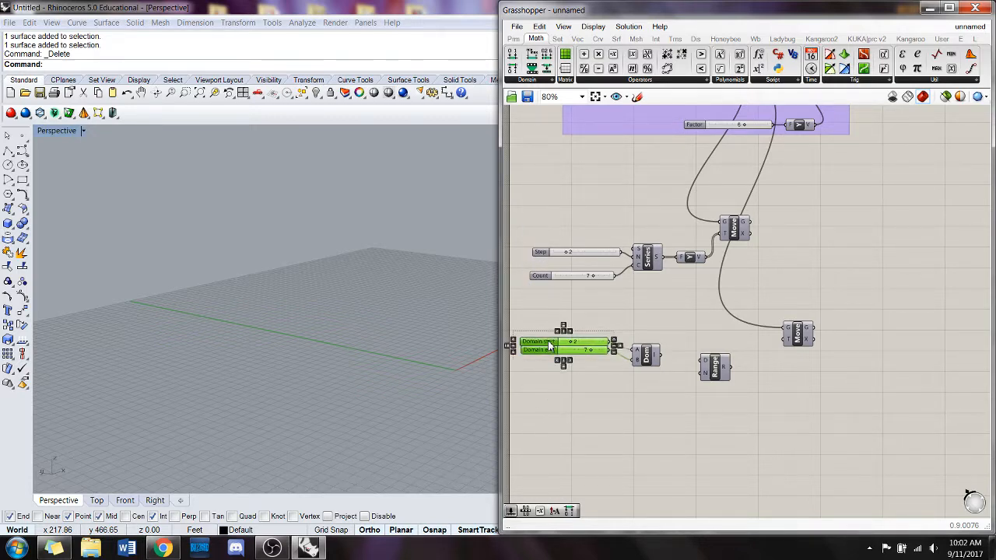
pyautogui.click(550, 396)
pyautogui.moveTo(543, 353); pyautogui.dragTo(542, 352)
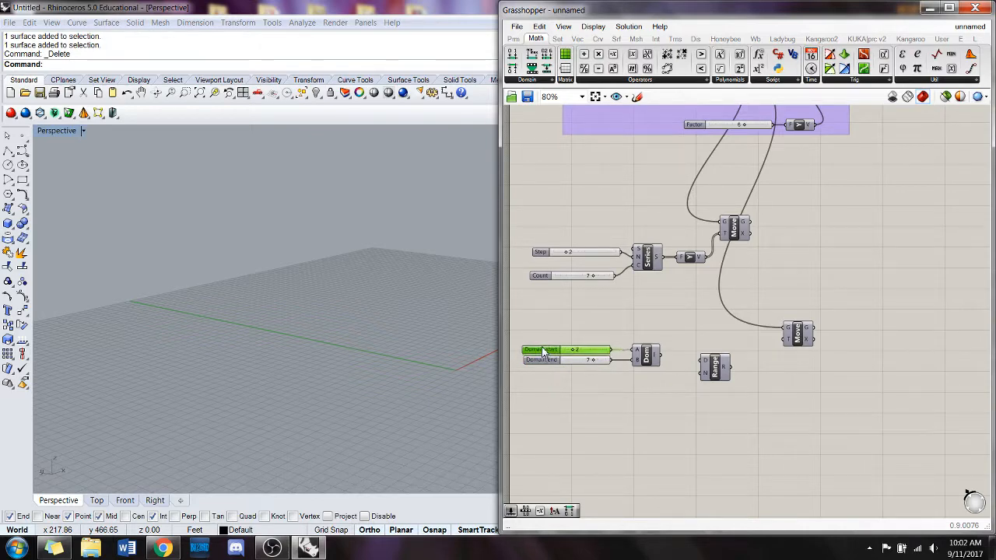
pyautogui.click(568, 395)
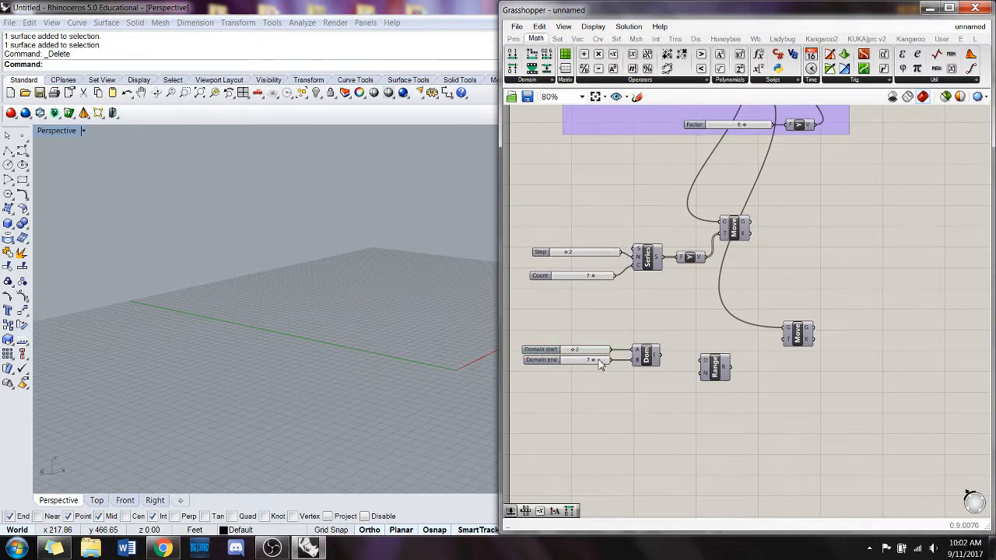
# Move Range up in line with Construct Domain and connect the domain output to Range's Domain input.
pyautogui.moveTo(427, 298); pyautogui.dragTo(418, 294, button='right')
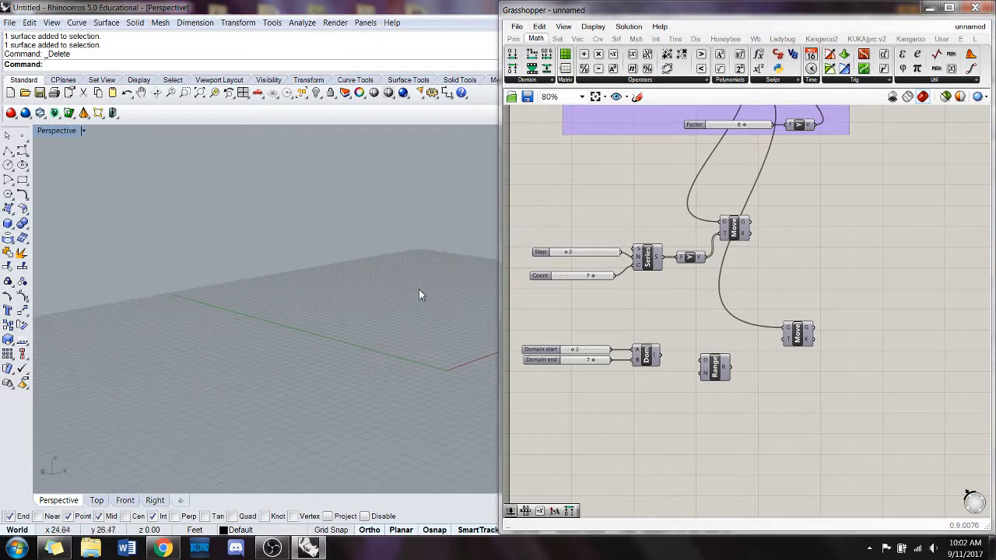
pyautogui.moveTo(708, 367); pyautogui.dragTo(708, 350)
pyautogui.click(700, 391)
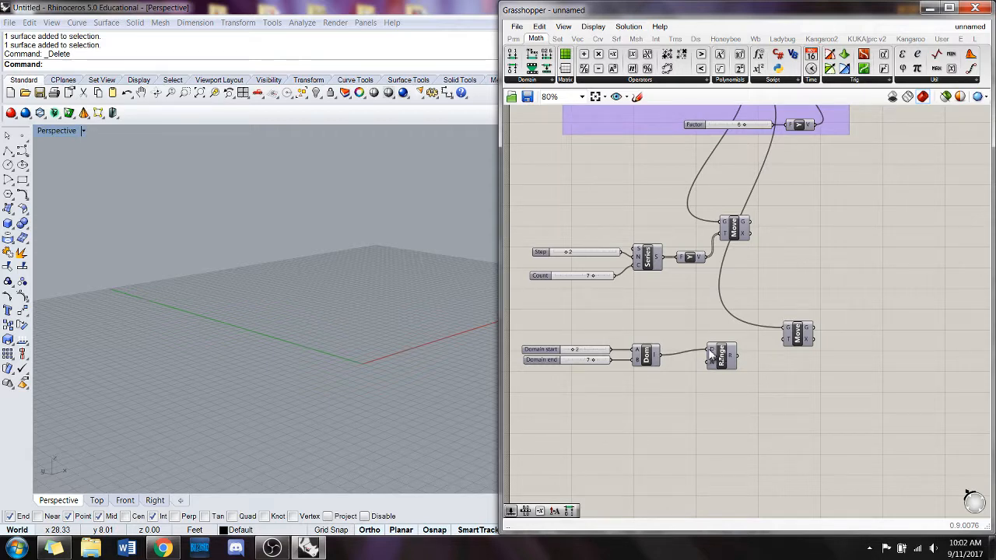
# Duplicate the slider set to 7 below the Domain end slider and connect it to Range's Steps input.
pyautogui.moveTo(714, 352)
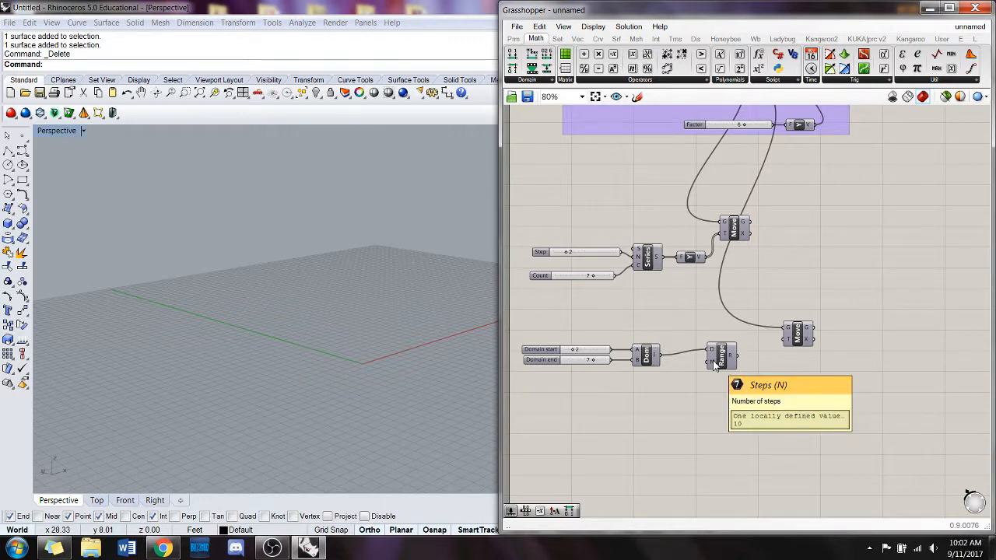
pyautogui.moveTo(564, 362); pyautogui.dragTo(709, 363)
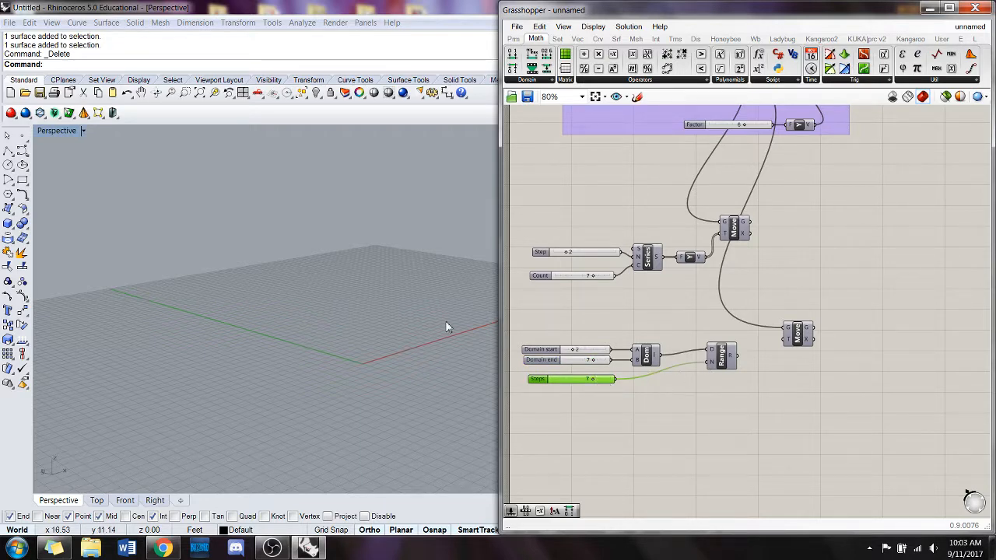
pyautogui.moveTo(420, 319); pyautogui.dragTo(349, 307, button='right')
# Place a Panel component on the canvas just below Range.
pyautogui.moveTo(731, 361)
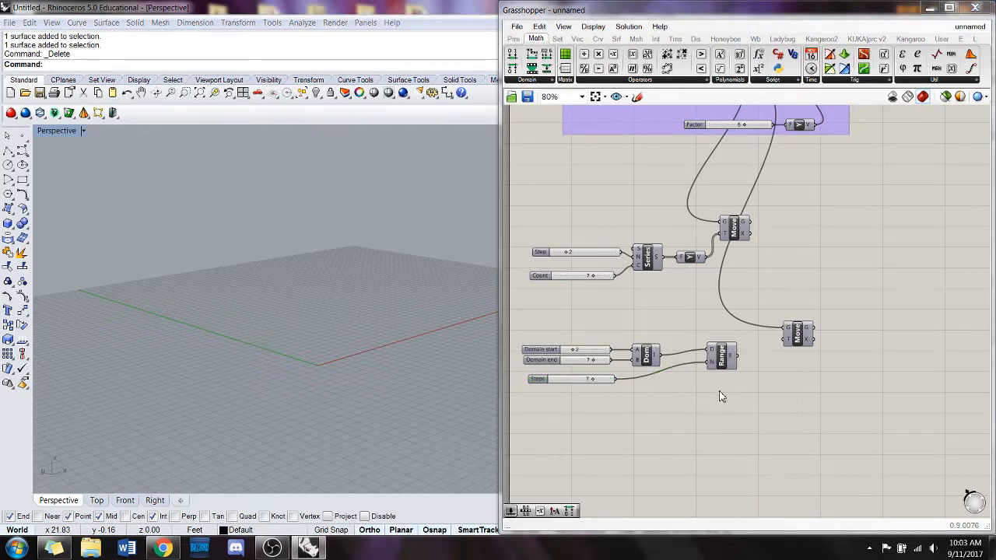
pyautogui.doubleClick(719, 391)
pyautogui.write('psn')
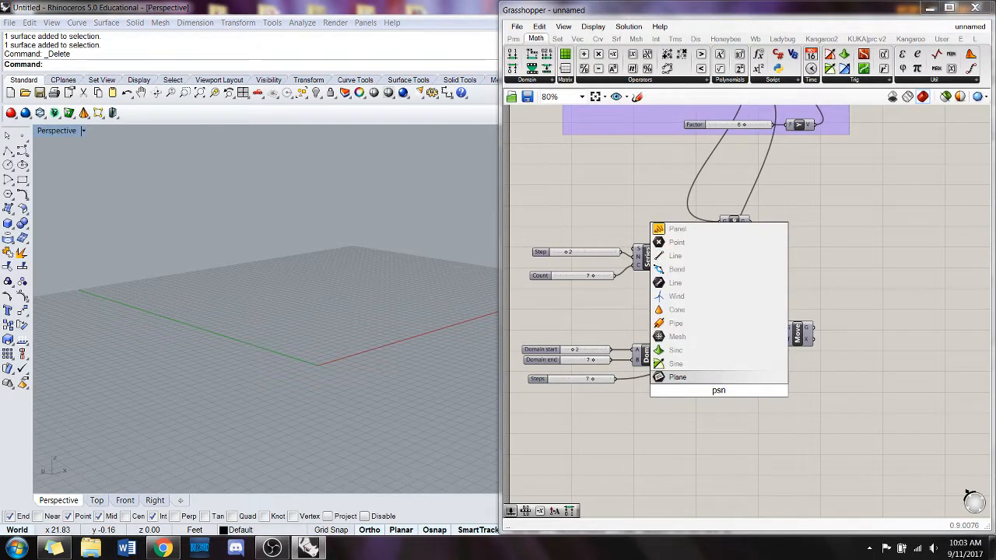
pyautogui.write('el')
pyautogui.press('BackSpace')
pyautogui.press('BackSpace')
pyautogui.press('BackSpace')
pyautogui.press('BackSpace')
pyautogui.write('anel')
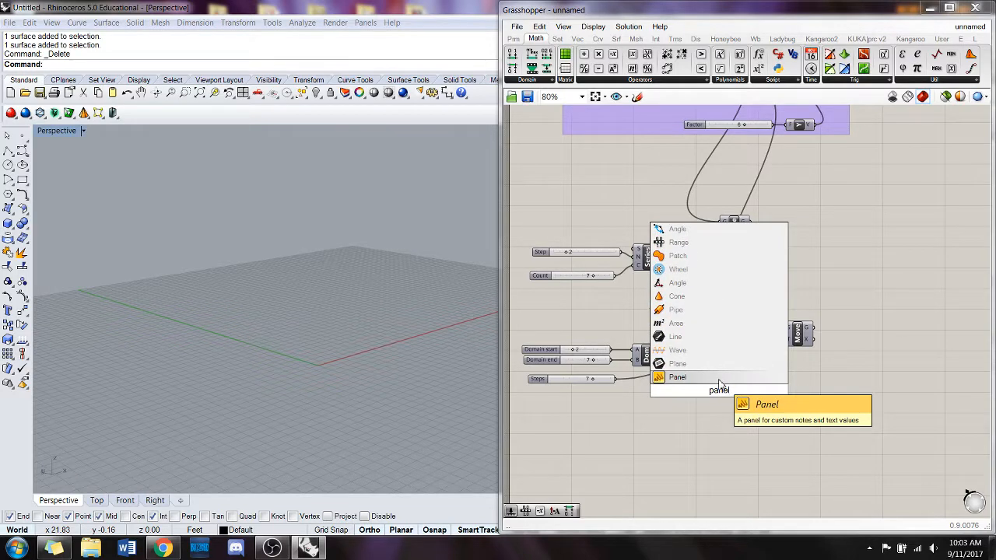
pyautogui.click(719, 381)
# Widen and heighten the panel to fit the whole list and connect Range's output to it to read the values.
pyautogui.moveTo(719, 394); pyautogui.dragTo(898, 459)
pyautogui.moveTo(740, 359); pyautogui.dragTo(763, 416)
pyautogui.click(714, 446)
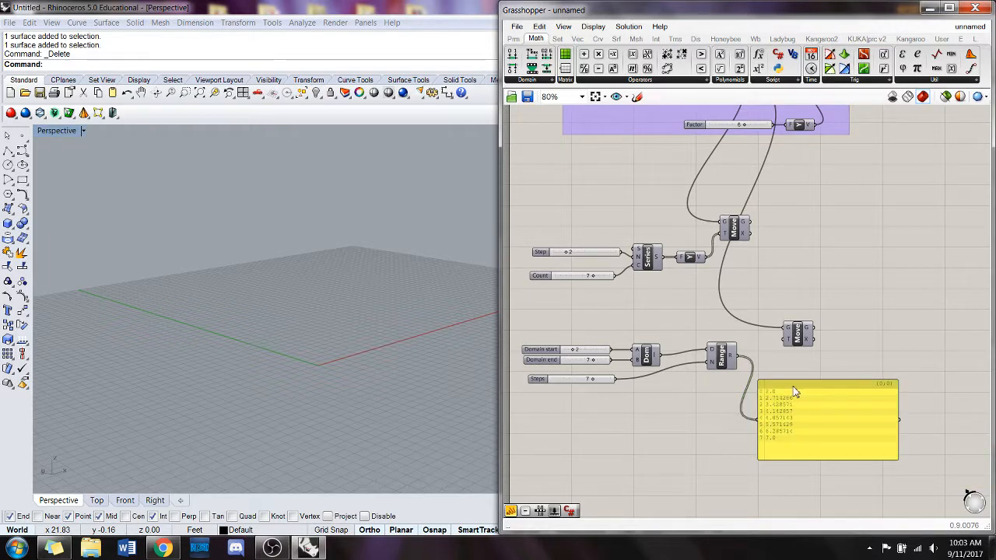
pyautogui.scroll(4, 836, 437)
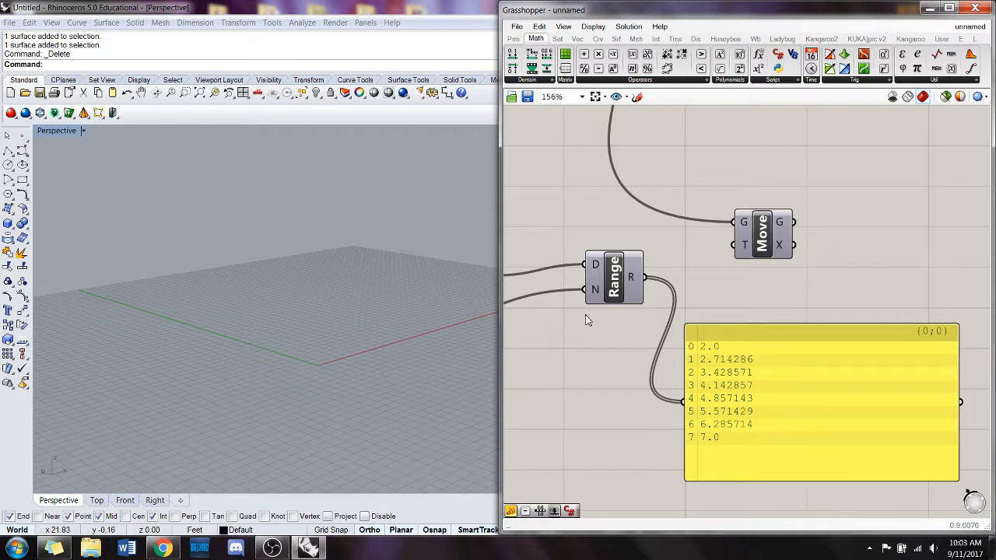
pyautogui.scroll(-3, 587, 319)
pyautogui.click(765, 381)
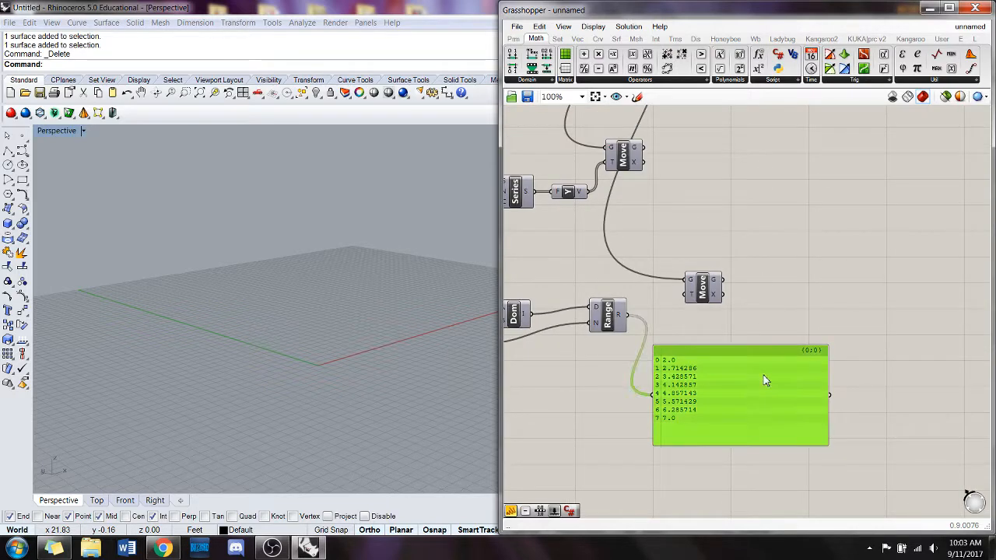
# Add a second Panel reading "Hi!" beside the lower Move, and delete it.
pyautogui.doubleClick(820, 305)
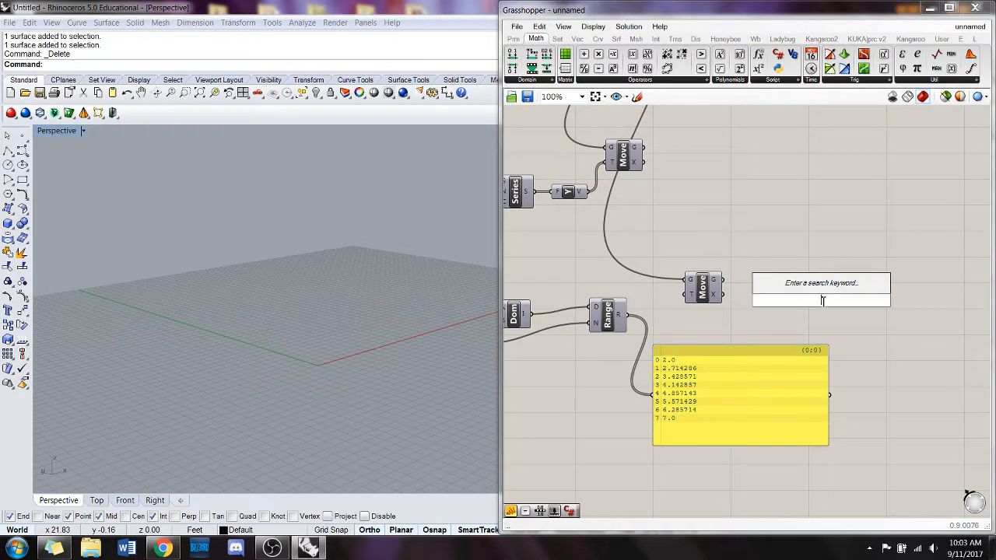
pyautogui.write('panel')
pyautogui.press('Return')
pyautogui.click(824, 307)
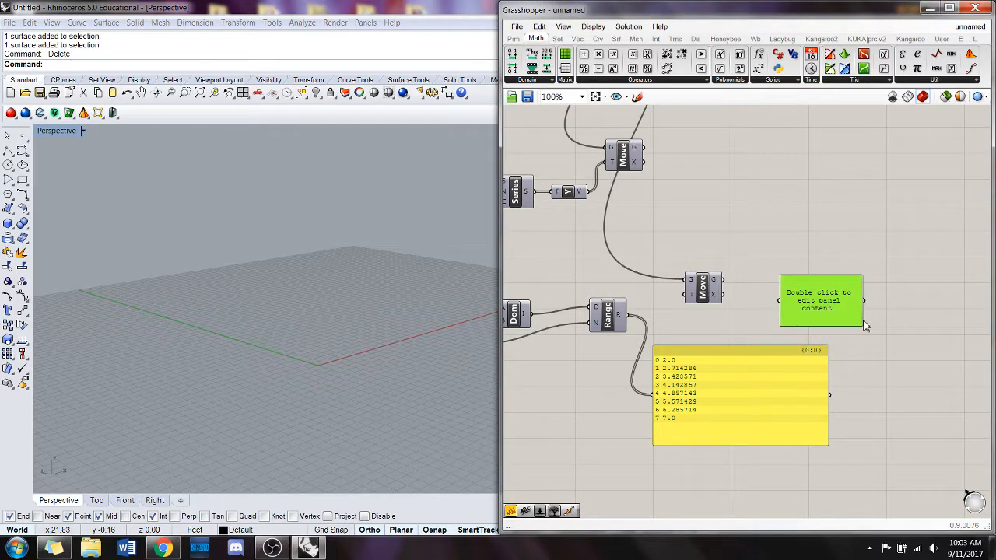
pyautogui.doubleClick(829, 299)
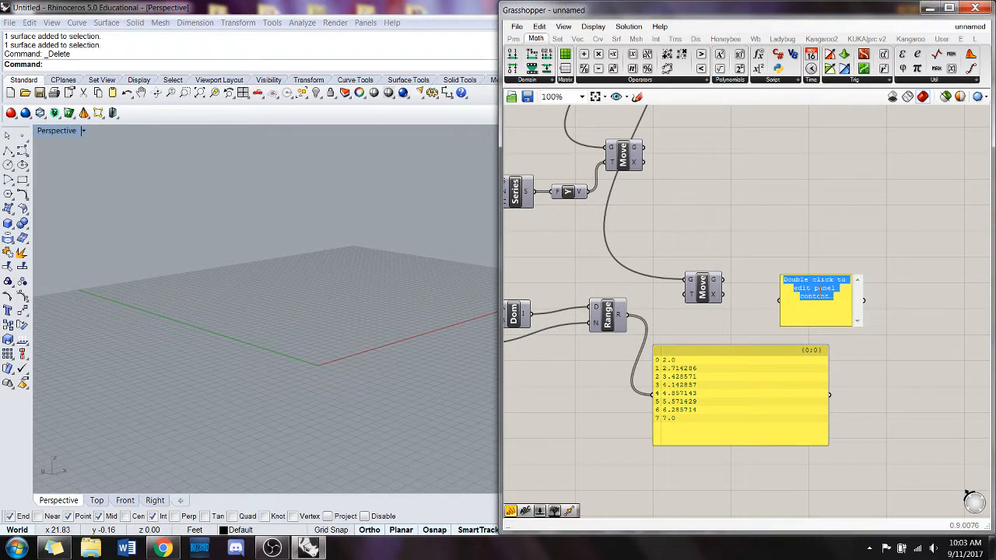
pyautogui.write('88')
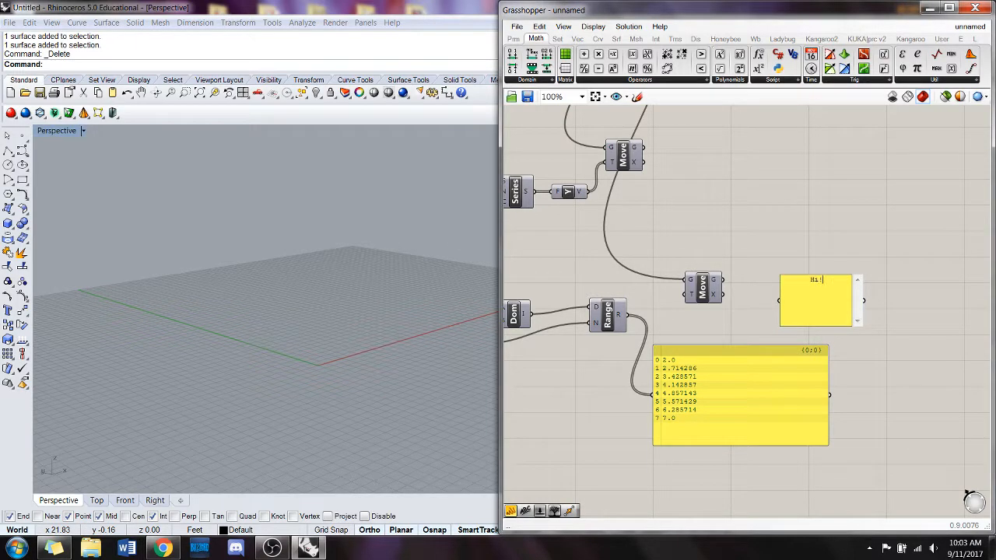
pyautogui.click(848, 264)
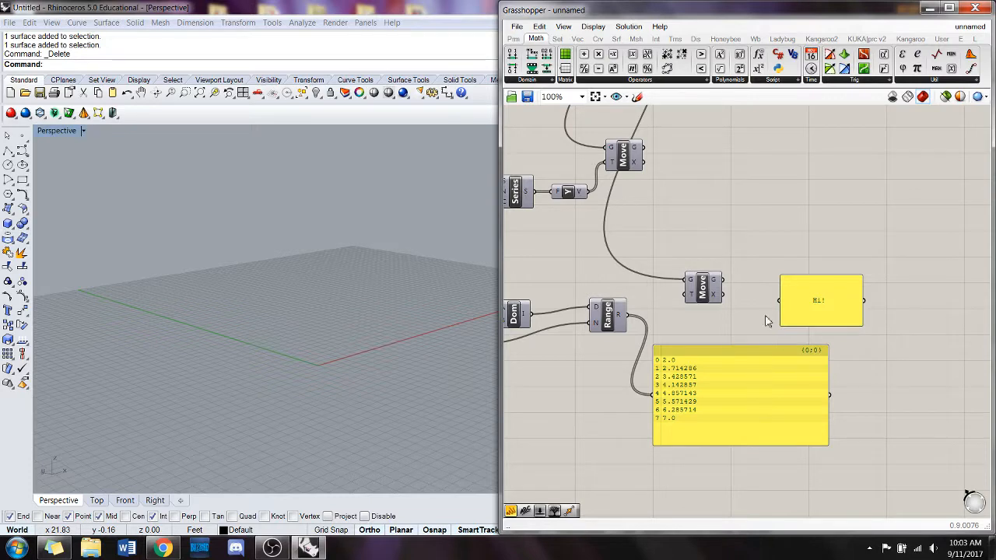
pyautogui.click(807, 313)
pyautogui.press('Delete')
# Shift the panel of Range values slightly lower to clear space beneath the lower Move.
pyautogui.click(784, 365)
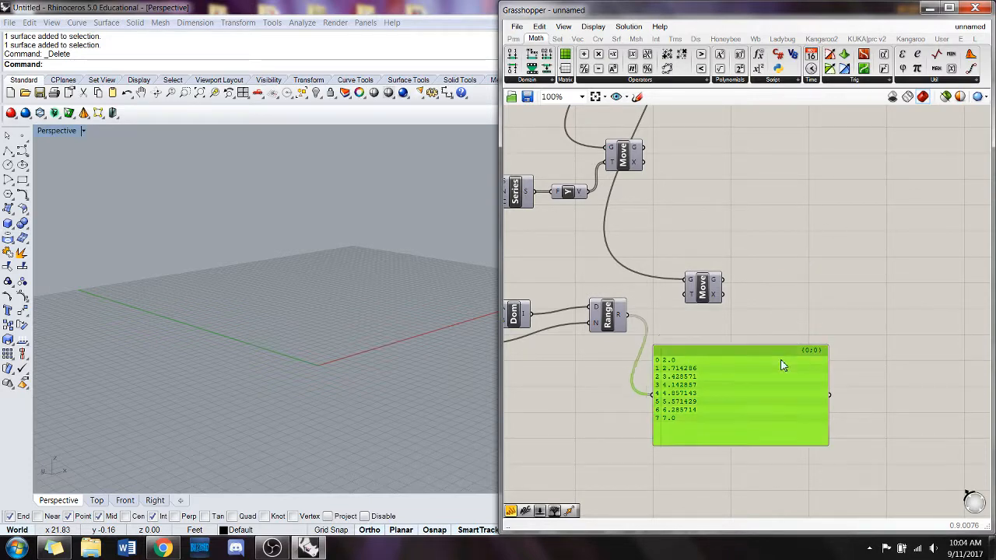
pyautogui.moveTo(783, 365); pyautogui.dragTo(782, 390)
pyautogui.moveTo(665, 319); pyautogui.dragTo(728, 305, button='right')
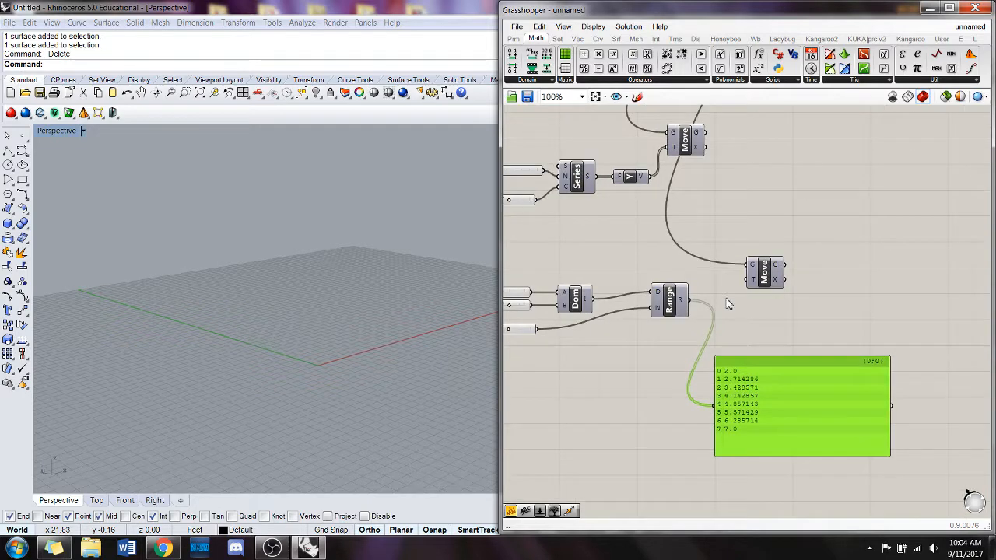
# Add a Unit Y component, feed it from the Range output, and connect its vector to the lower Move component's T input.
pyautogui.moveTo(657, 306); pyautogui.dragTo(660, 321)
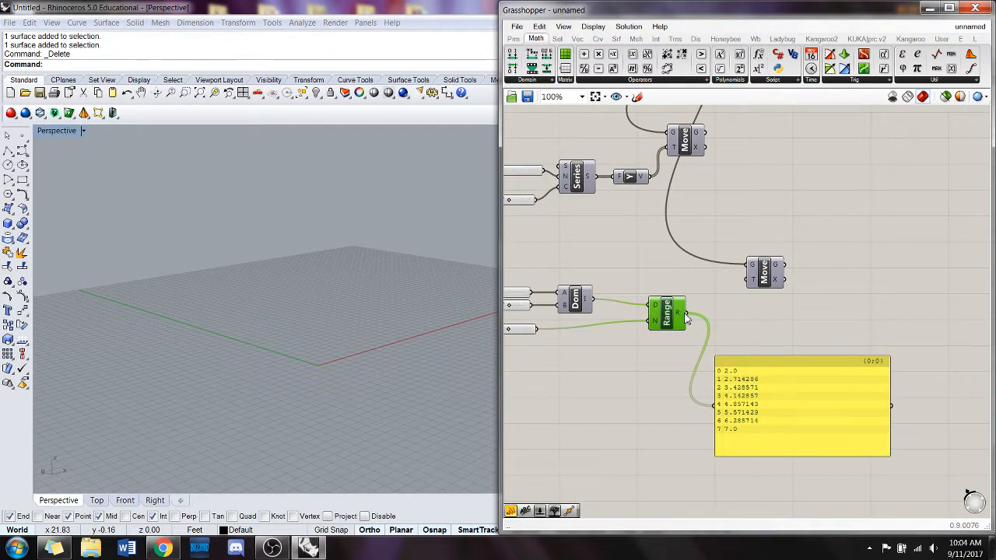
pyautogui.doubleClick(674, 349)
pyautogui.write('y')
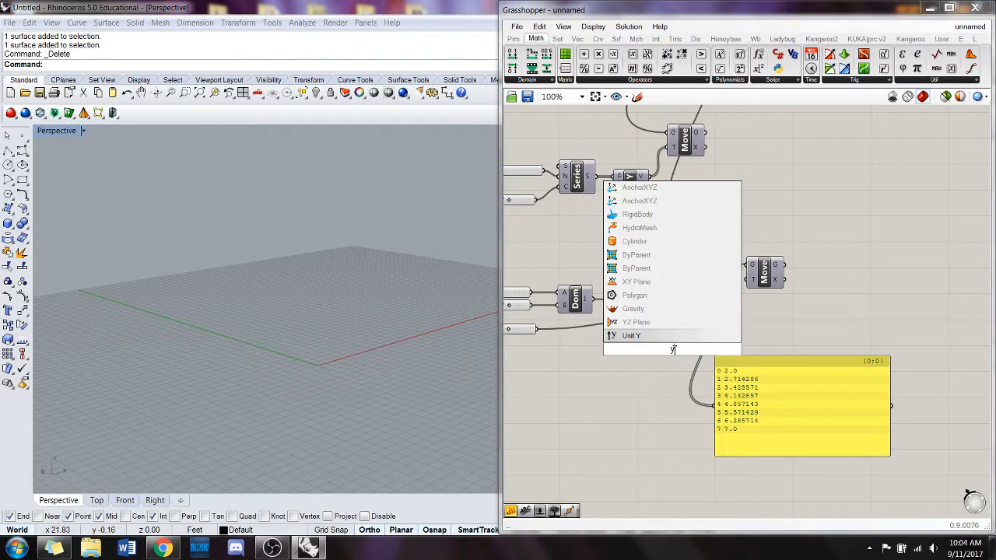
pyautogui.click(672, 338)
pyautogui.moveTo(685, 352); pyautogui.dragTo(731, 316)
pyautogui.scroll(-1, 790, 315)
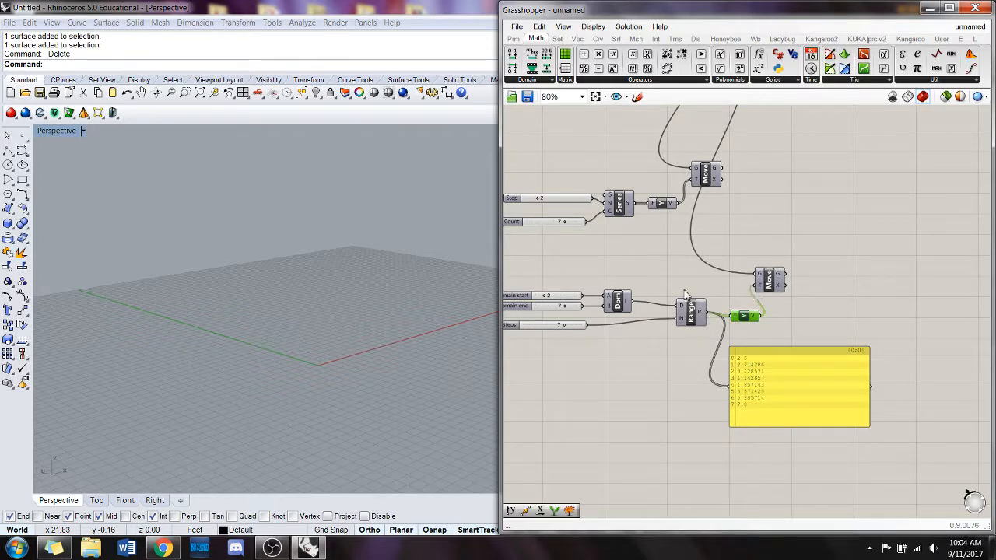
pyautogui.moveTo(704, 167); pyautogui.dragTo(710, 340, button='right')
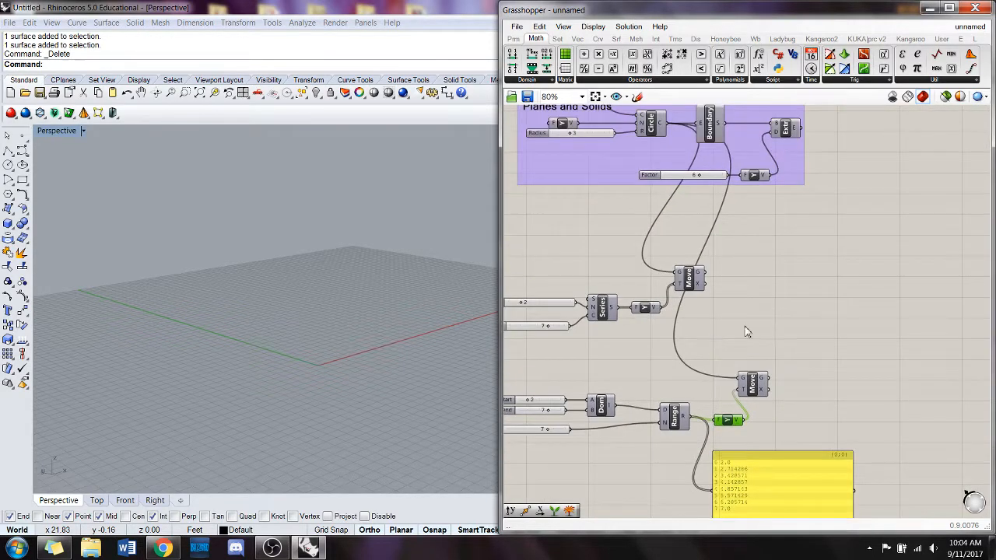
# Reposition the range-driven Move component and turn on its preview to inspect the moved circles.
pyautogui.click(760, 381)
pyautogui.moveTo(759, 379); pyautogui.dragTo(807, 352)
pyautogui.rightClick(807, 350)
pyautogui.click(818, 371)
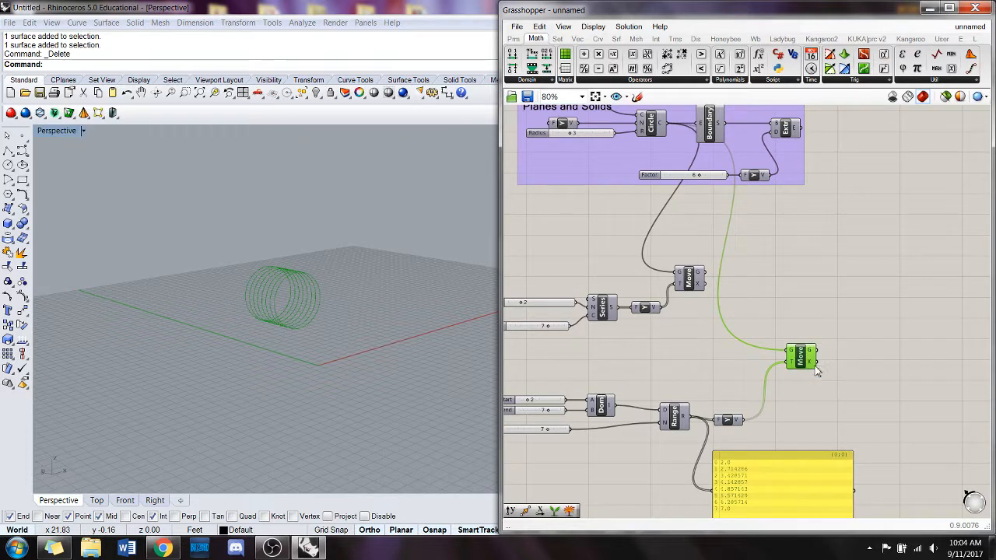
pyautogui.moveTo(261, 308)
pyautogui.mouseDown(button='right')
pyautogui.moveTo(289, 310)
pyautogui.moveTo(344, 342)
pyautogui.moveTo(301, 319)
pyautogui.moveTo(307, 295)
pyautogui.moveTo(362, 313)
pyautogui.moveTo(318, 317)
pyautogui.moveTo(394, 324)
pyautogui.moveTo(258, 306)
pyautogui.mouseUp(button='right')
pyautogui.click(770, 307)
# Set the range's Domain start to 9, Domain end to 10 and Steps to 10.
pyautogui.moveTo(607, 326); pyautogui.dragTo(717, 302, button='right')
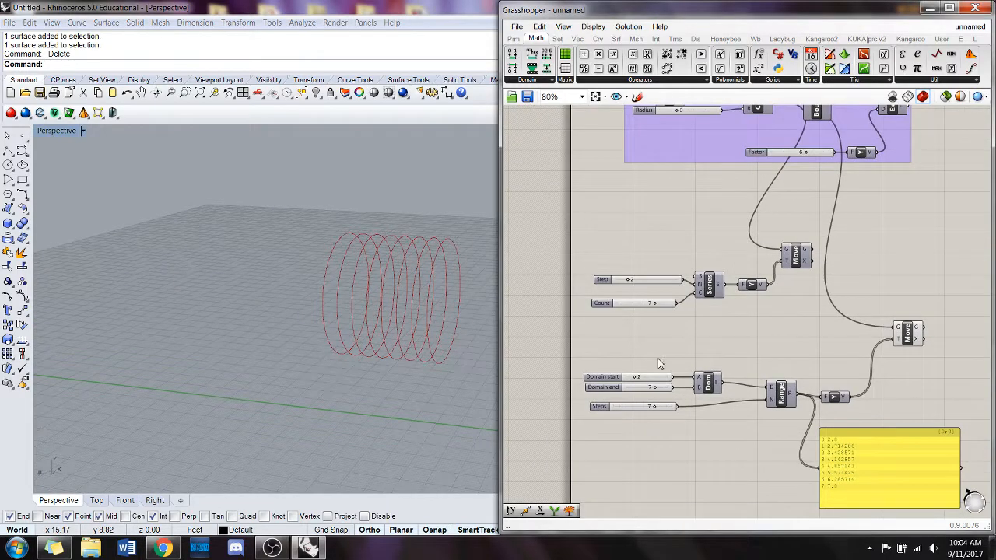
pyautogui.moveTo(636, 380); pyautogui.dragTo(599, 381)
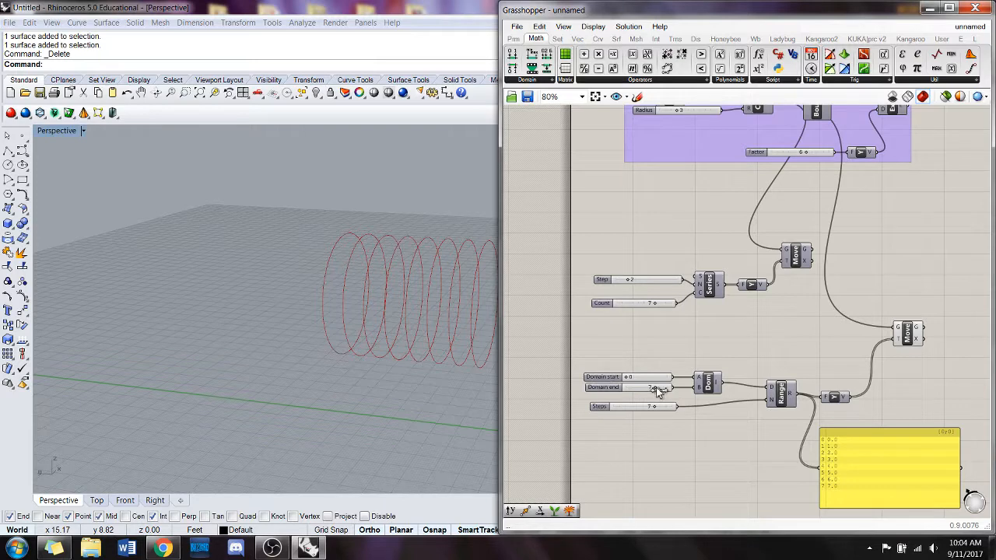
pyautogui.moveTo(657, 390); pyautogui.dragTo(682, 406)
pyautogui.moveTo(630, 379); pyautogui.dragTo(667, 379)
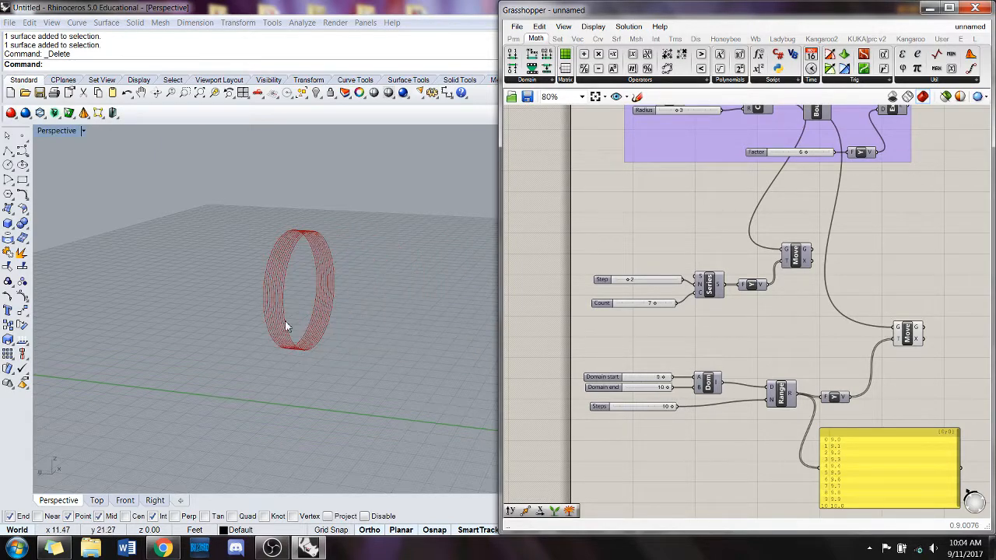
pyautogui.moveTo(285, 329)
pyautogui.mouseDown(button='right')
pyautogui.moveTo(327, 289)
pyautogui.moveTo(271, 332)
pyautogui.mouseUp(button='right')
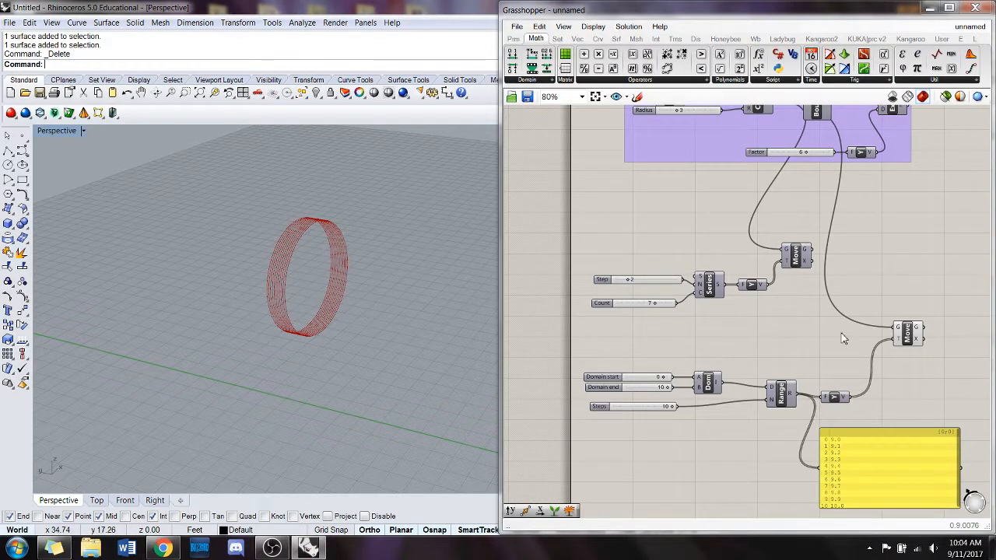
# Turn off the preview of the range-driven Move, then of all the Series and Range components together.
pyautogui.moveTo(840, 338); pyautogui.dragTo(787, 293, button='right')
pyautogui.rightClick(843, 284)
pyautogui.click(871, 308)
pyautogui.scroll(-4, 778, 311)
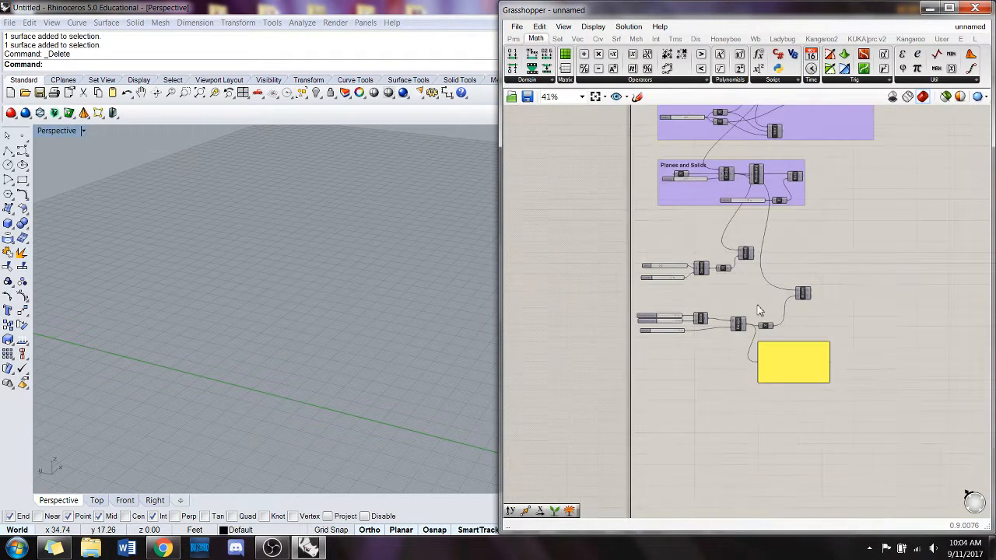
pyautogui.moveTo(865, 392); pyautogui.dragTo(579, 225)
pyautogui.rightClick(657, 237)
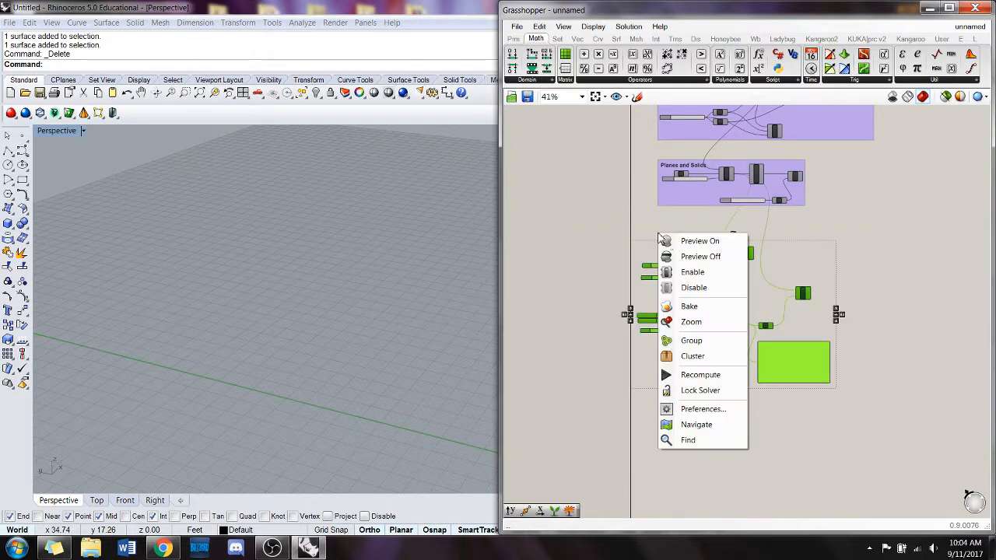
pyautogui.click(698, 254)
# Group all the Series and Range components below the Planes and Solids group.
pyautogui.rightClick(698, 252)
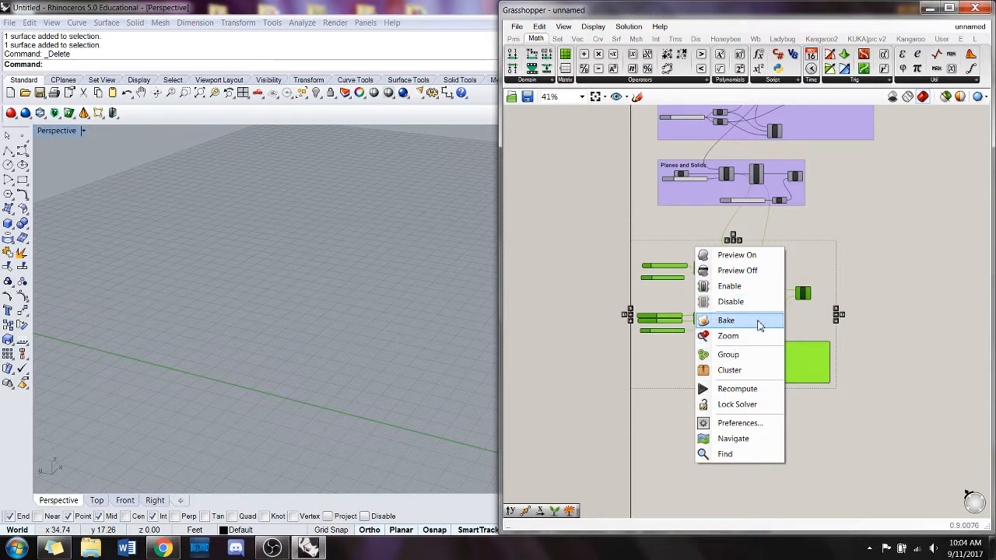
pyautogui.click(728, 355)
pyautogui.click(698, 410)
pyautogui.click(710, 364)
pyautogui.moveTo(709, 359); pyautogui.dragTo(733, 345)
pyautogui.click(718, 436)
# Add a Rectangle component on the empty canvas below the new Series and Range group.
pyautogui.moveTo(745, 436); pyautogui.dragTo(710, 376, button='right')
pyautogui.scroll(1, 708, 377)
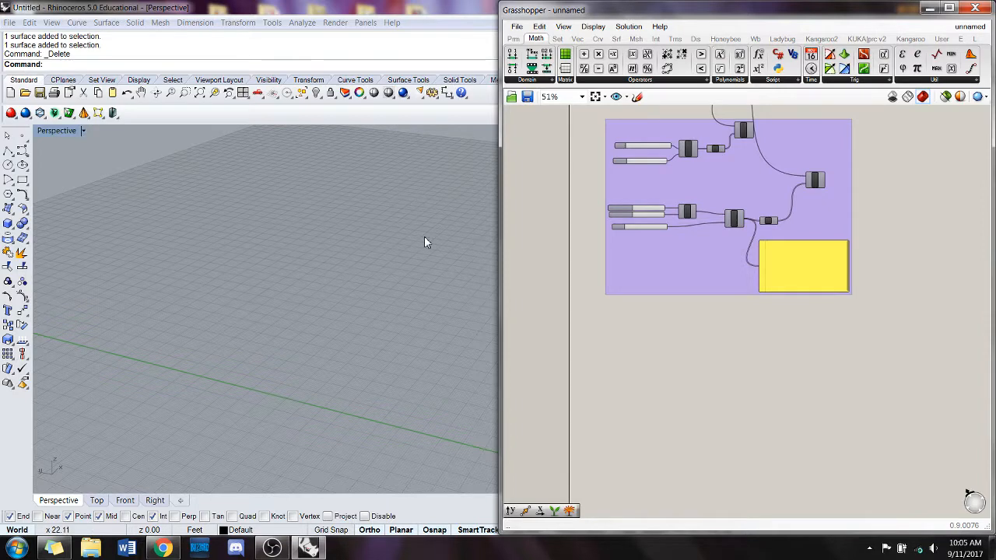
pyautogui.doubleClick(717, 381)
pyautogui.write('rect')
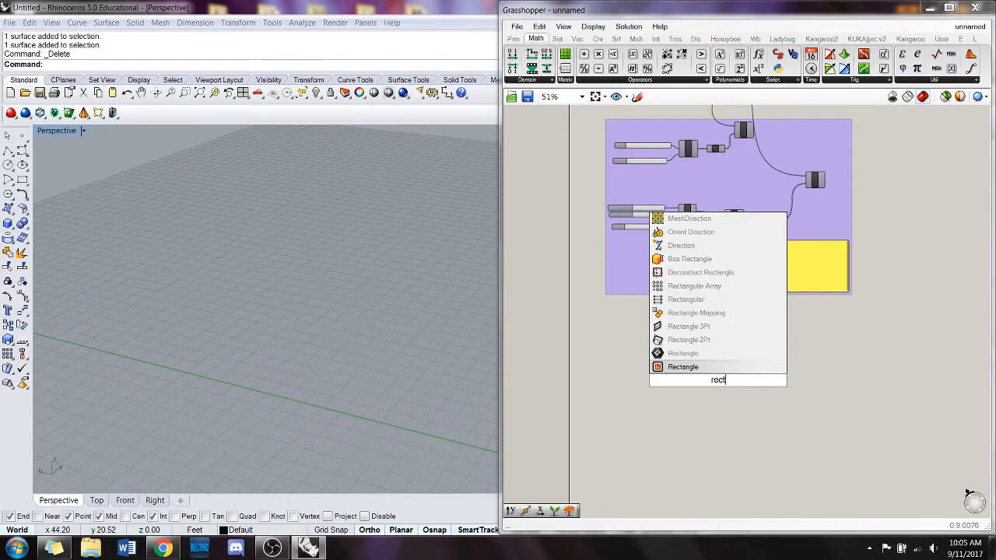
pyautogui.press('Return')
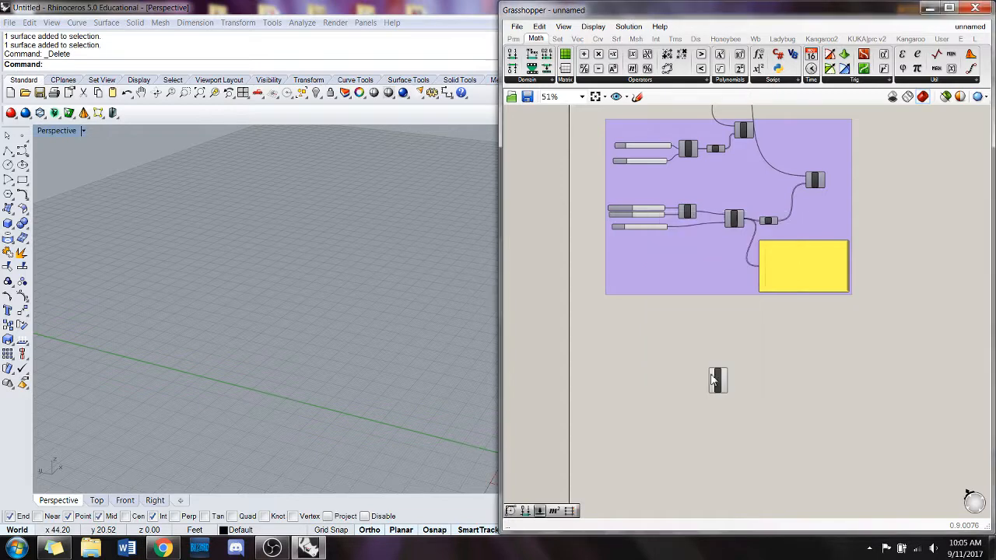
pyautogui.doubleClick(751, 370)
pyautogui.write('box')
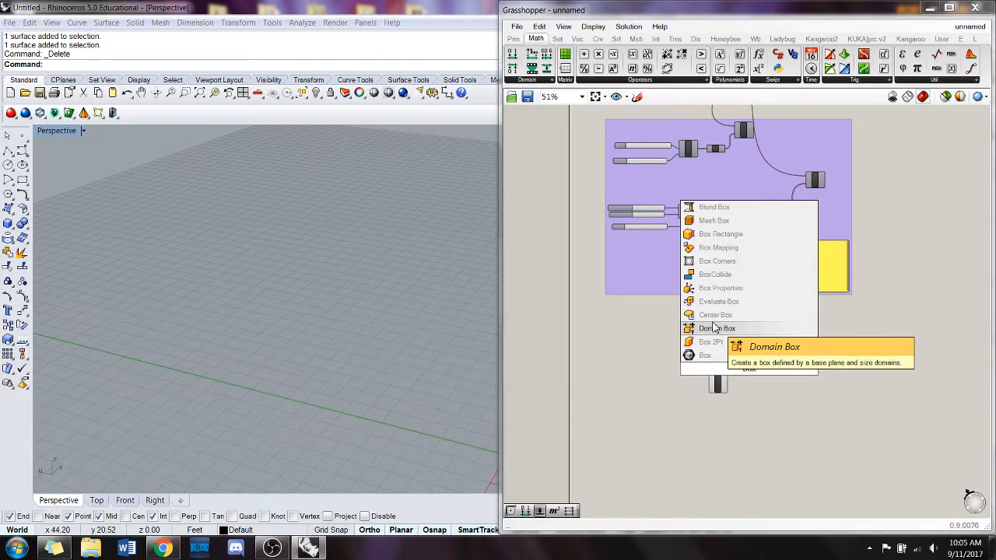
pyautogui.press('BackSpace')
pyautogui.press('BackSpace')
pyautogui.press('BackSpace')
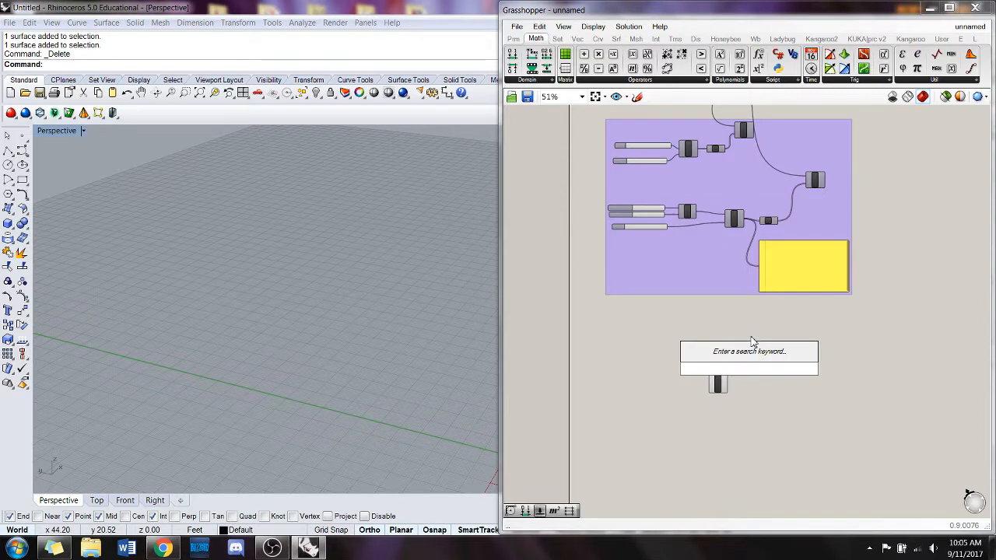
pyautogui.write('polygon')
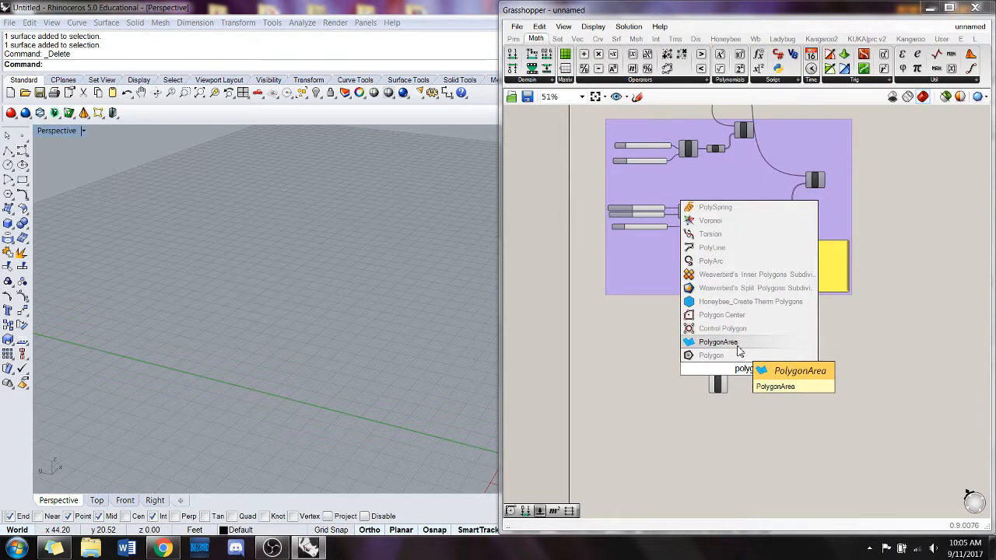
pyautogui.press('BackSpace')
pyautogui.press('BackSpace')
pyautogui.press('BackSpace')
pyautogui.press('BackSpace')
pyautogui.press('BackSpace')
pyautogui.press('BackSpace')
pyautogui.press('BackSpace')
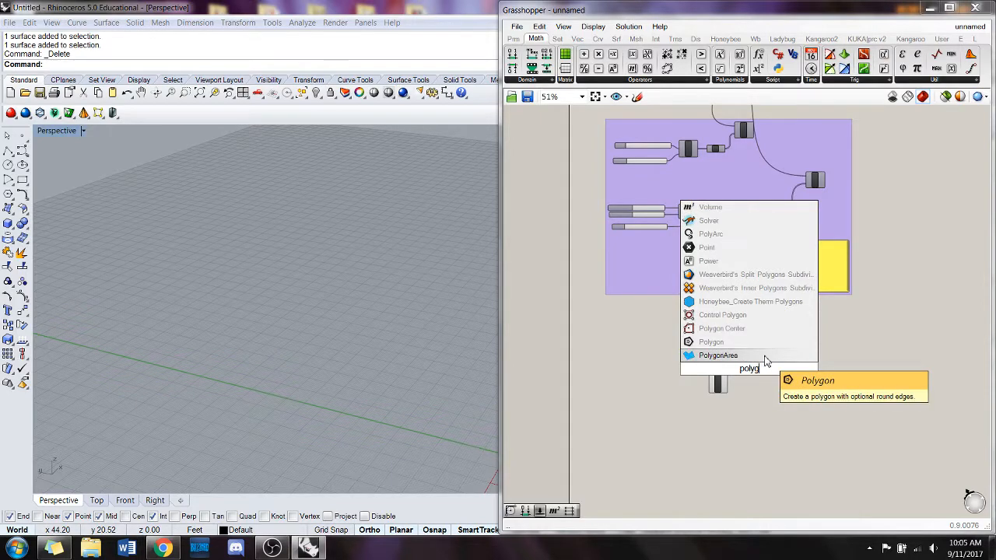
pyautogui.press('Escape')
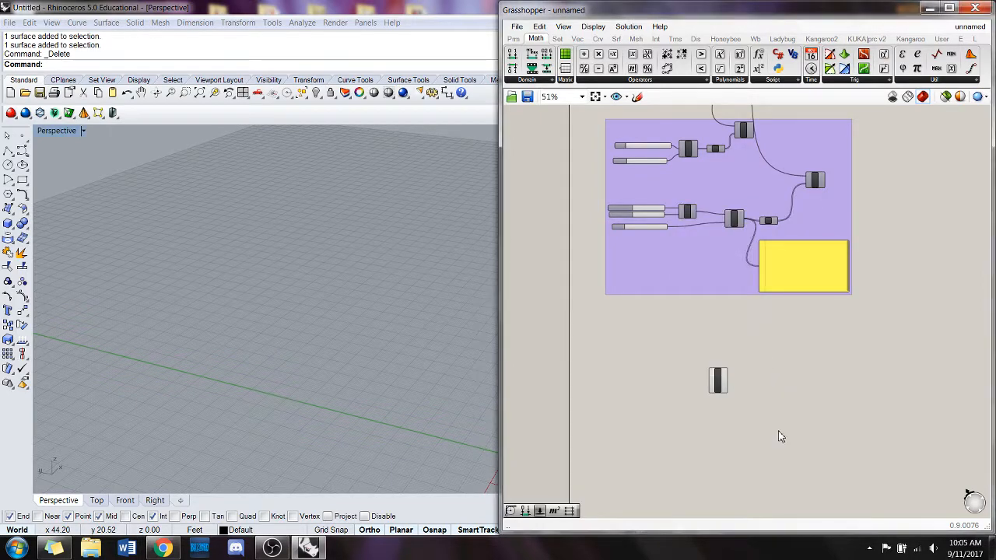
# Duplicate the Domain start and Domain end sliders and place the copies beside the Rectangle component.
pyautogui.scroll(3, 786, 433)
pyautogui.click(652, 347)
pyautogui.moveTo(652, 343); pyautogui.dragTo(649, 343)
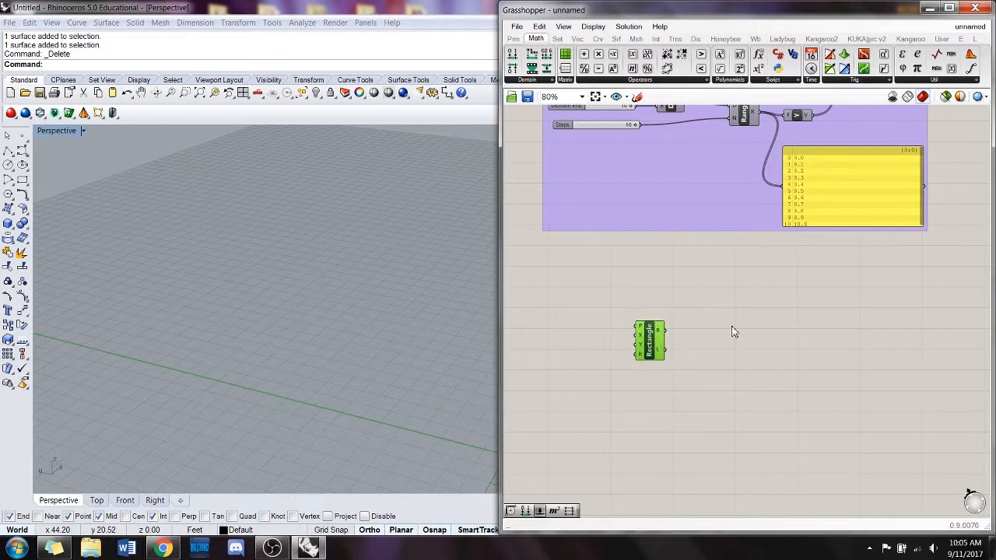
pyautogui.moveTo(731, 328); pyautogui.dragTo(745, 323, button='right')
pyautogui.moveTo(621, 137); pyautogui.dragTo(627, 164, button='right')
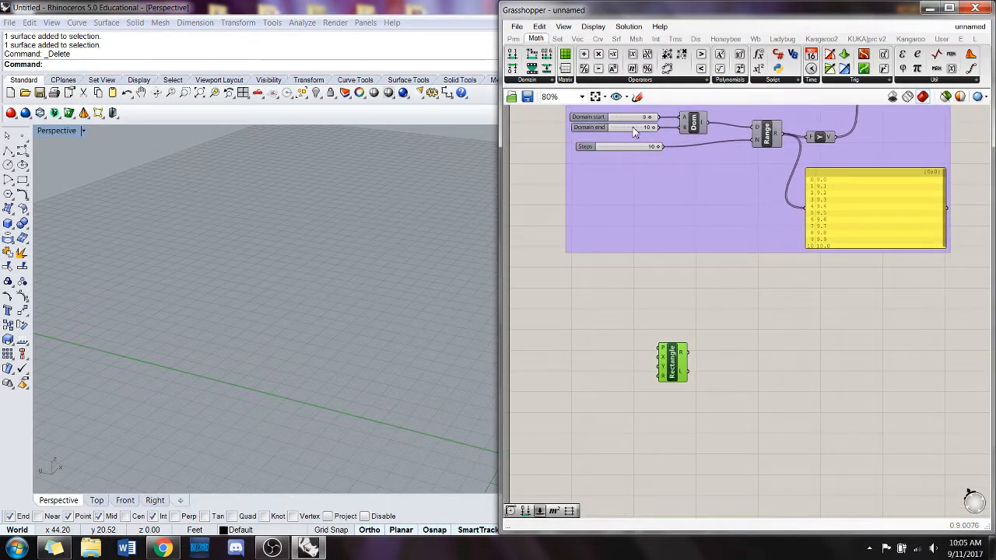
pyautogui.moveTo(634, 134); pyautogui.dragTo(634, 117)
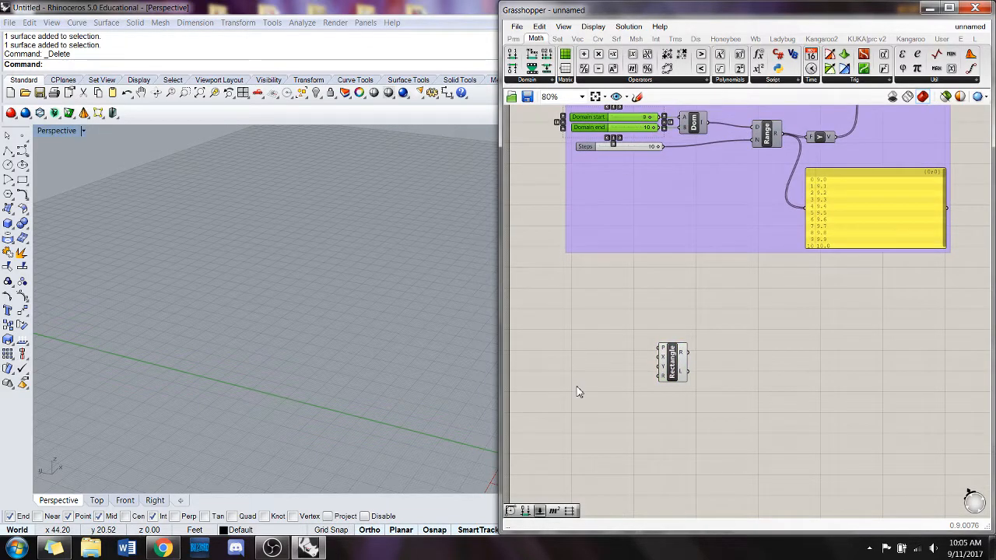
pyautogui.hotkey('ctrl', 'v')
pyautogui.moveTo(612, 131); pyautogui.dragTo(583, 336)
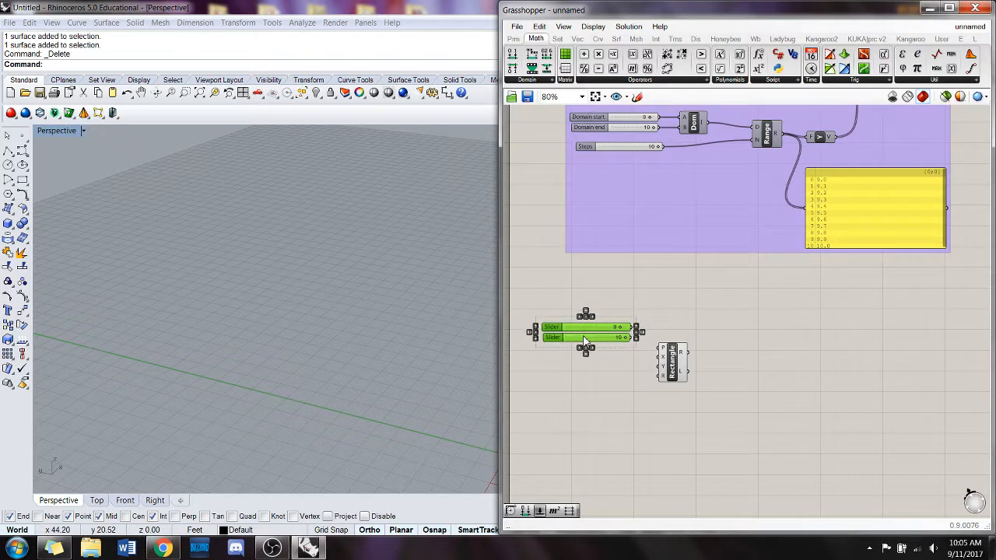
pyautogui.click(610, 465)
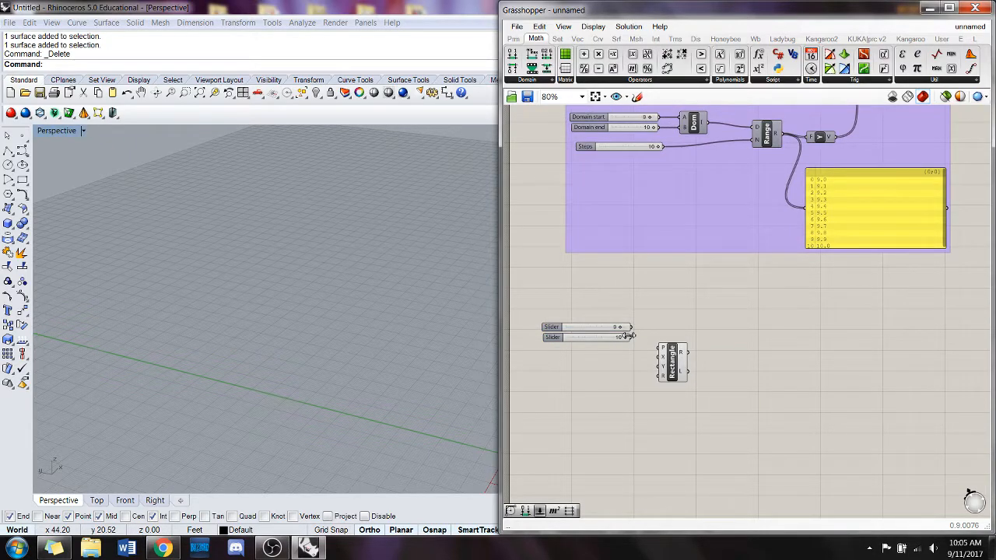
pyautogui.moveTo(616, 371); pyautogui.dragTo(540, 318)
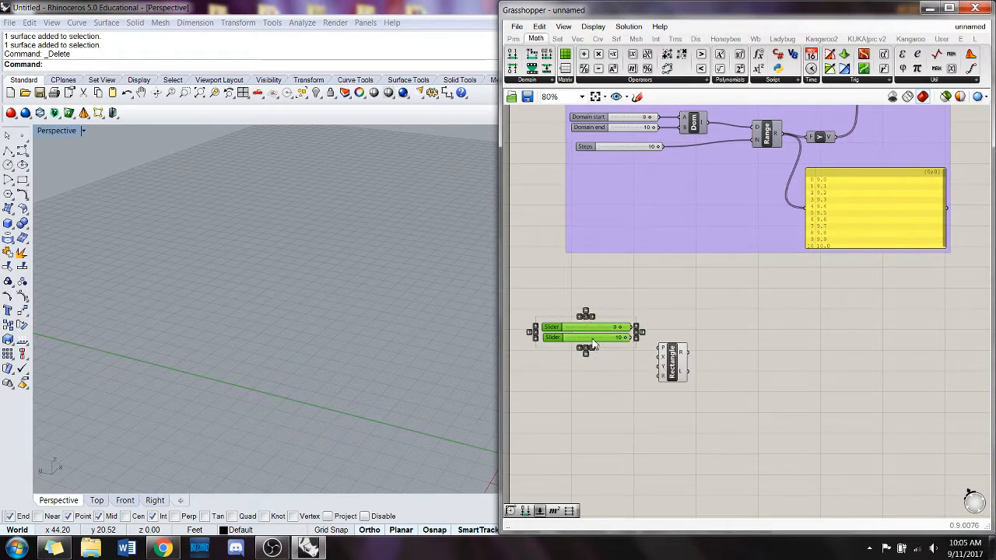
pyautogui.moveTo(598, 337); pyautogui.dragTo(590, 371)
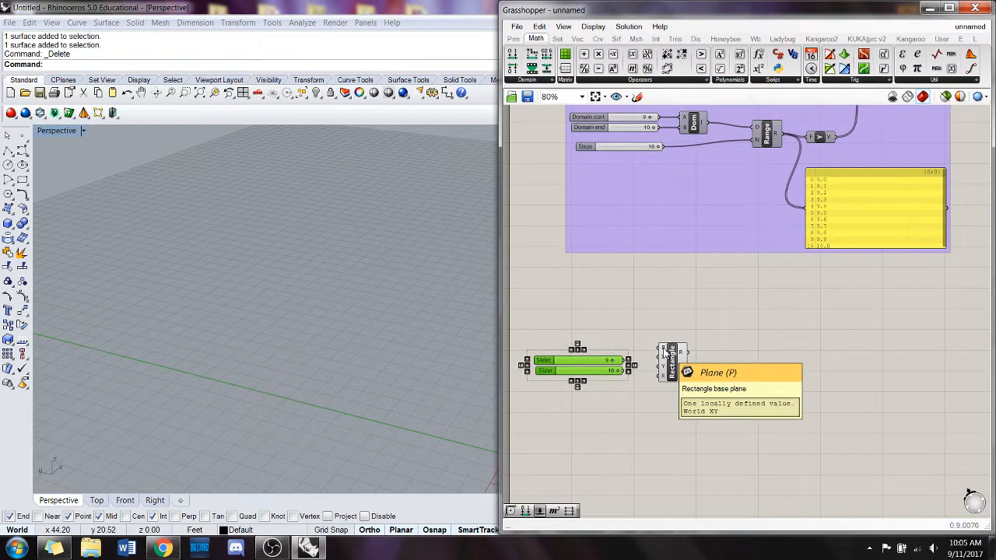
# Connect the two copied sliders to the Rectangle's X and Y inputs, and set the Y size to 6.
pyautogui.scroll(-3, 352, 350)
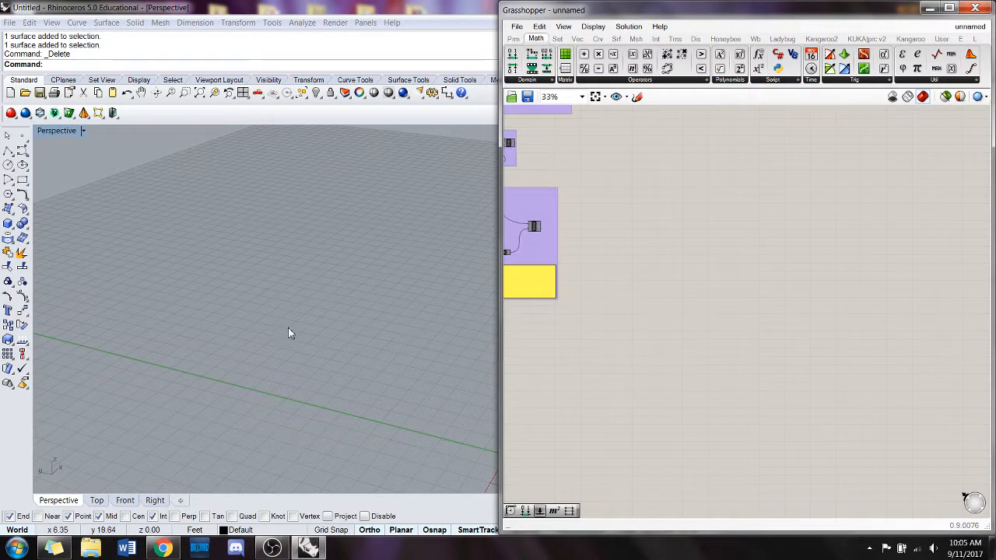
pyautogui.moveTo(610, 339); pyautogui.dragTo(826, 334, button='right')
pyautogui.moveTo(299, 339); pyautogui.dragTo(474, 354, button='right')
pyautogui.click(631, 353)
pyautogui.moveTo(584, 395); pyautogui.dragTo(611, 395, button='right')
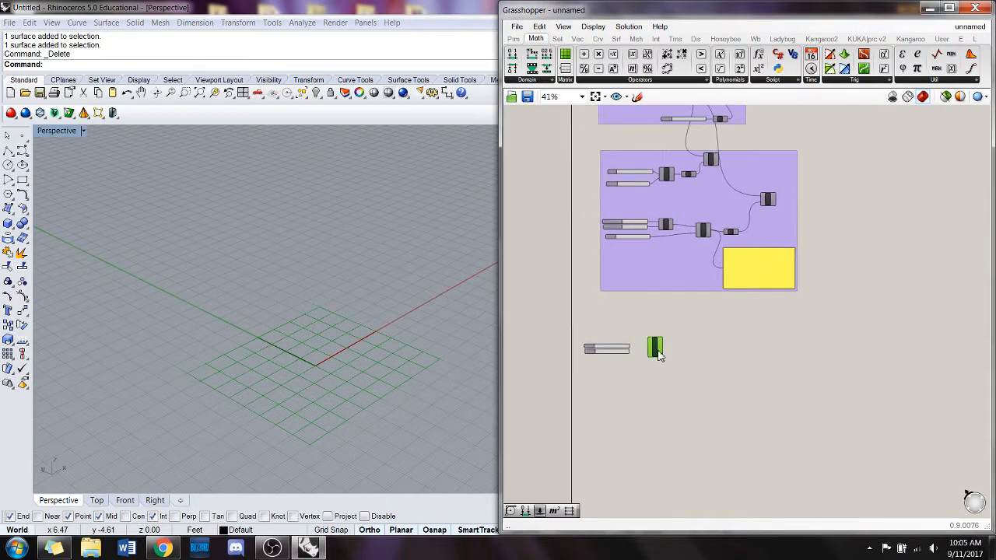
pyautogui.scroll(5, 631, 353)
pyautogui.moveTo(602, 356); pyautogui.dragTo(620, 353, button='right')
pyautogui.moveTo(643, 328); pyautogui.dragTo(696, 322)
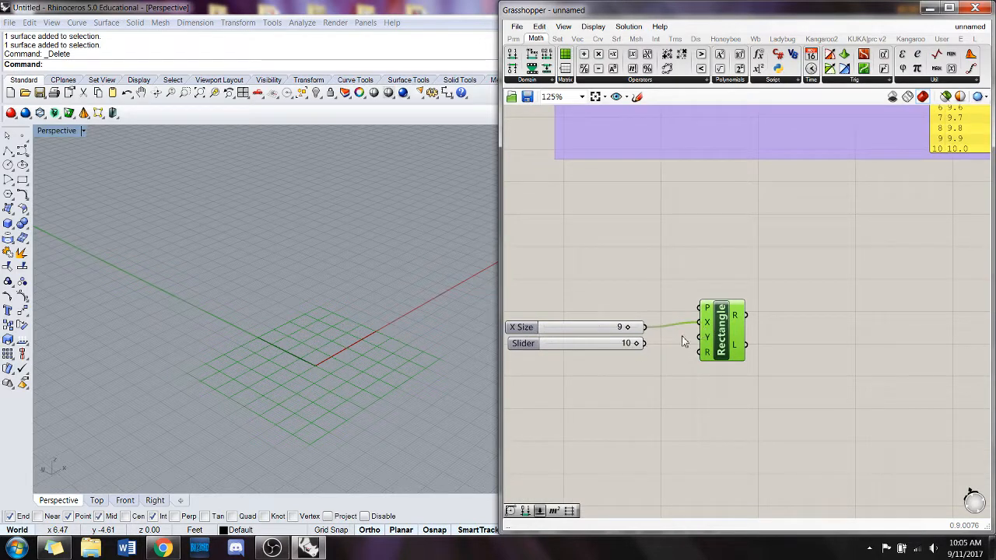
pyautogui.moveTo(644, 343); pyautogui.dragTo(699, 337)
pyautogui.click(659, 402)
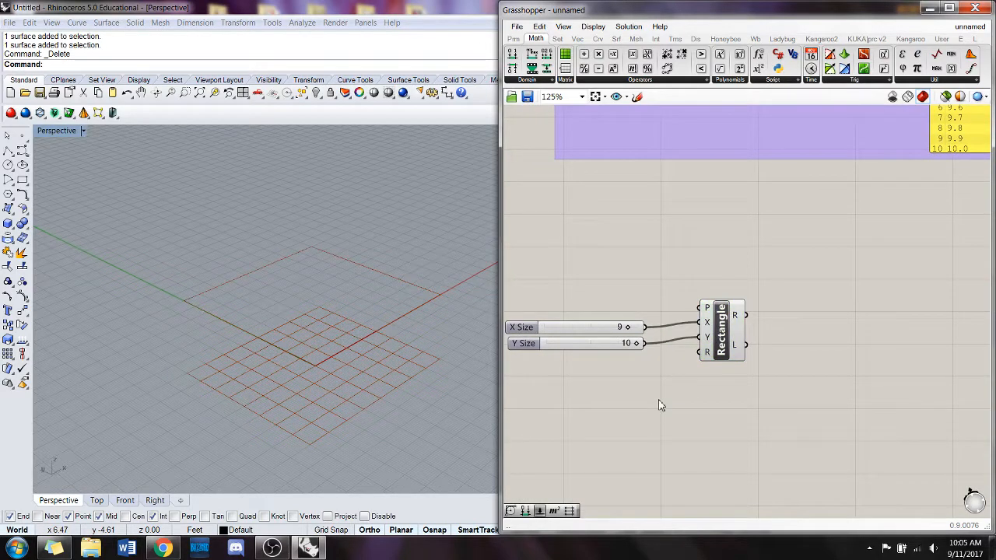
pyautogui.moveTo(633, 344); pyautogui.dragTo(604, 350)
pyautogui.scroll(-1, 607, 389)
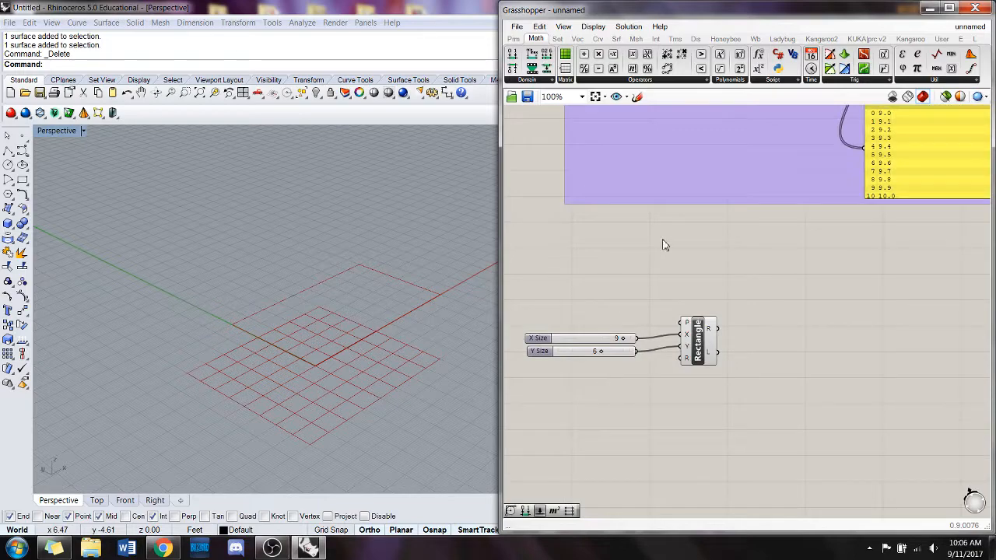
# Duplicate the Domain start, Domain end and Steps sliders together with the Domain, Range and Move components in the purple group.
pyautogui.scroll(-1, 663, 245)
pyautogui.moveTo(663, 245); pyautogui.dragTo(602, 318, button='right')
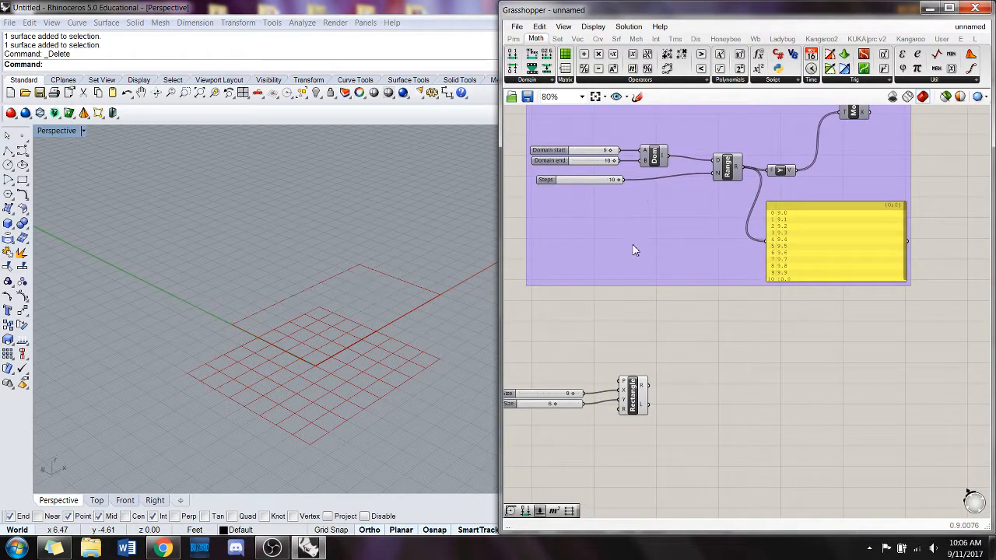
pyautogui.moveTo(634, 249); pyautogui.dragTo(630, 207, button='right')
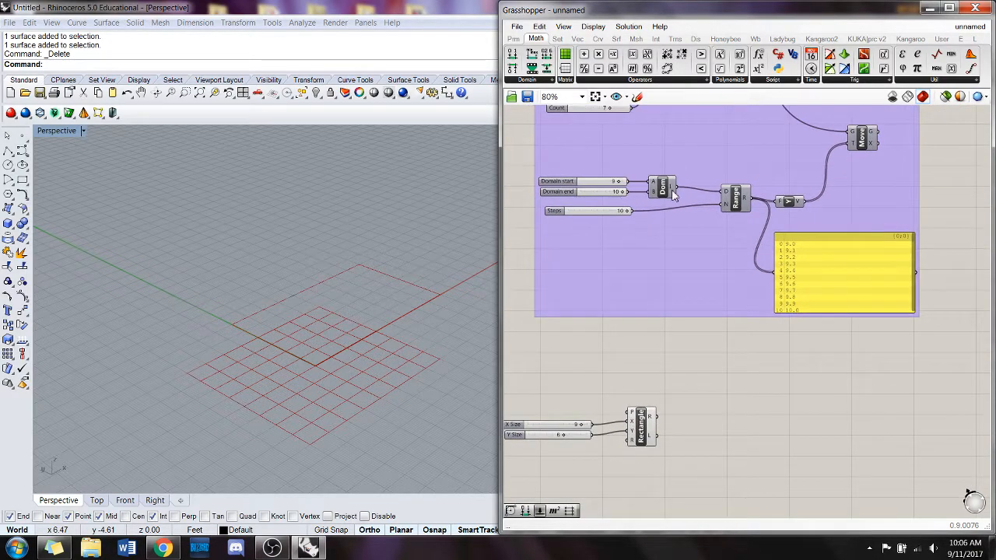
pyautogui.click(600, 192)
pyautogui.keyDown('shift'); pyautogui.click(599, 181); pyautogui.keyUp('shift')
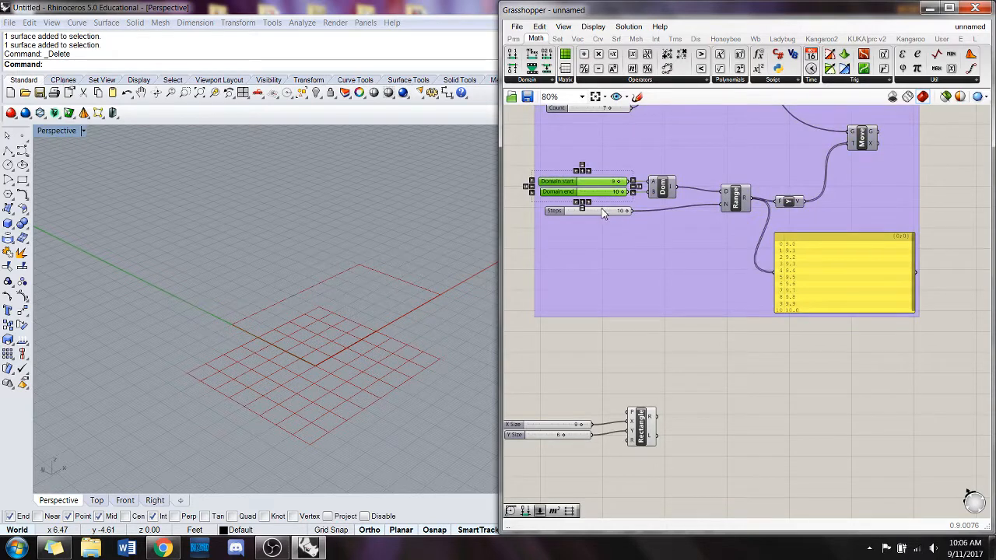
pyautogui.keyDown('shift'); pyautogui.click(662, 188); pyautogui.keyUp('shift')
pyautogui.keyDown('shift'); pyautogui.click(611, 211); pyautogui.keyUp('shift')
pyautogui.keyDown('shift'); pyautogui.click(734, 199); pyautogui.keyUp('shift')
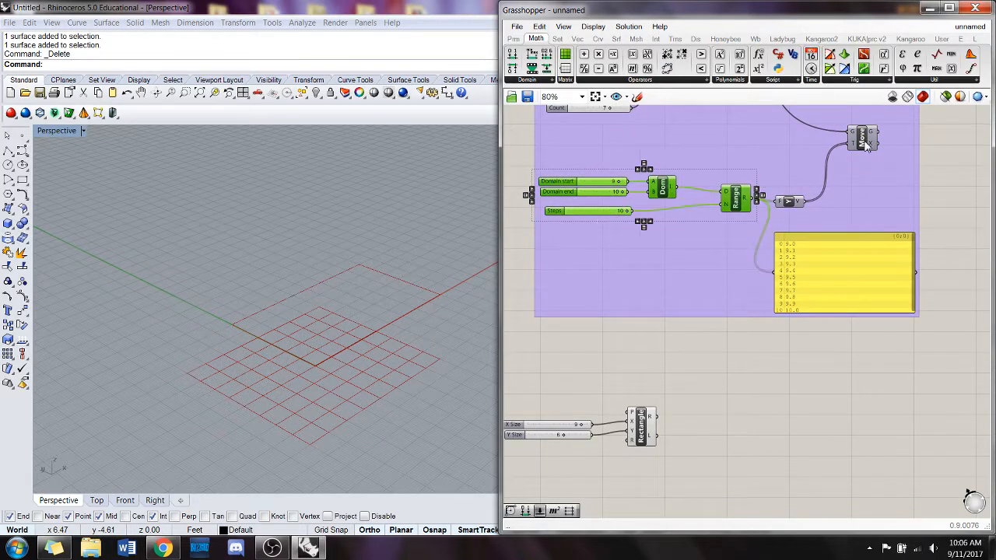
pyautogui.keyDown('shift'); pyautogui.click(862, 142); pyautogui.keyUp('shift')
pyautogui.hotkey('ctrl', 'c')
pyautogui.hotkey('ctrl', 'v')
# Place the duplicated sliders, Domain, Range and Move components outside the group, below and beside the Rectangle component.
pyautogui.moveTo(804, 386); pyautogui.dragTo(799, 351, button='right')
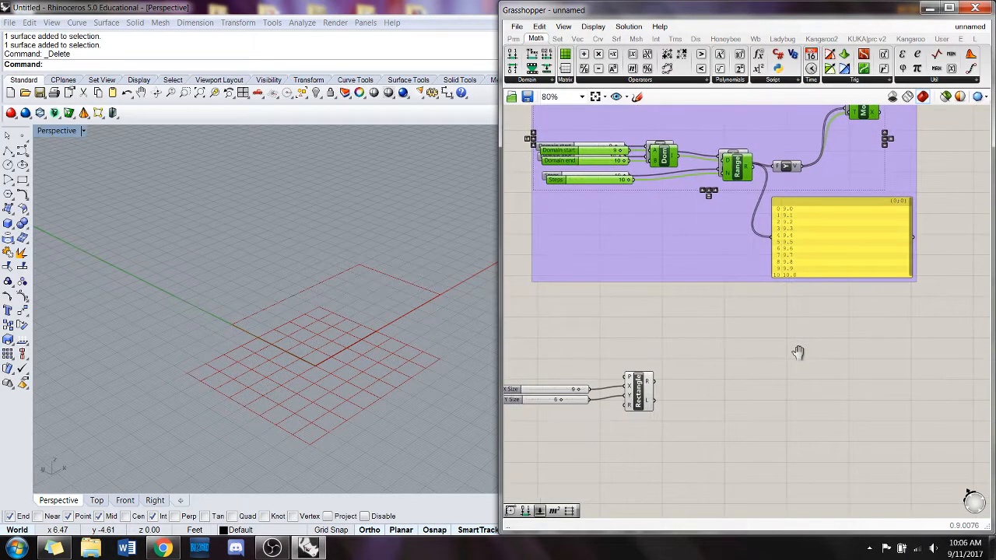
pyautogui.moveTo(738, 175); pyautogui.dragTo(686, 418)
pyautogui.moveTo(659, 218); pyautogui.dragTo(710, 196, button='right')
pyautogui.click(706, 245)
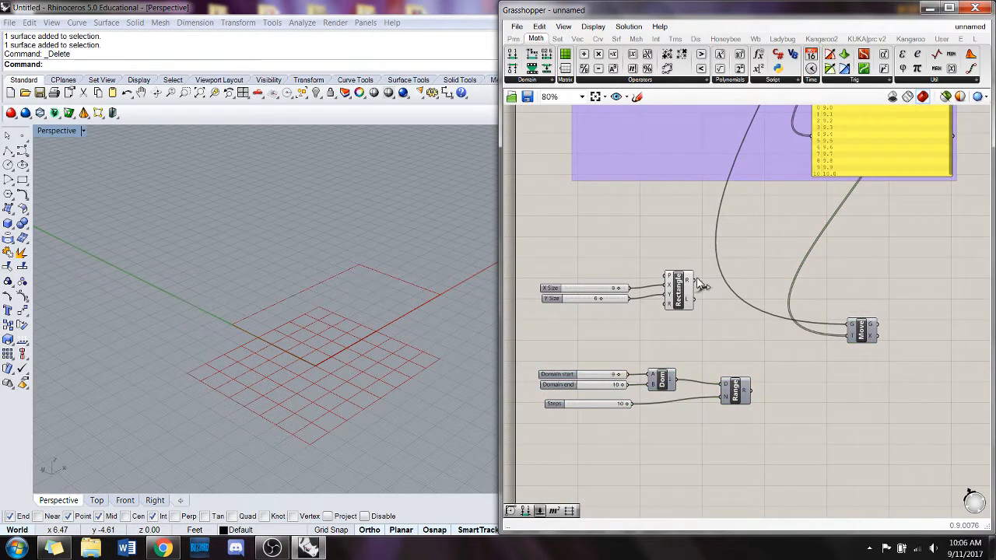
# Feed the Rectangle into the copied Move's geometry input and wire a new Unit Z between Range and the Move's T input.
pyautogui.moveTo(694, 281); pyautogui.dragTo(851, 326)
pyautogui.doubleClick(807, 412)
pyautogui.write('unit z')
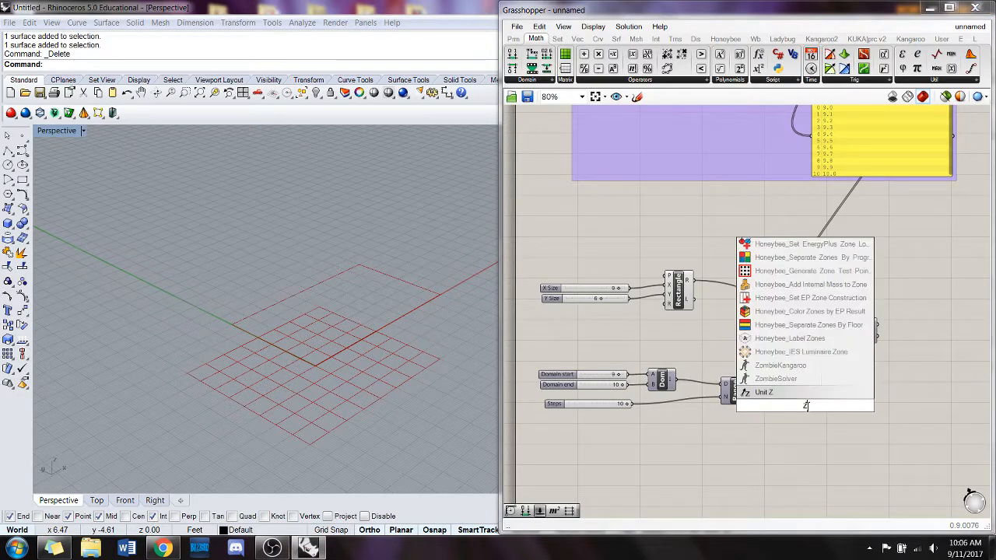
pyautogui.press('Return')
pyautogui.moveTo(807, 412); pyautogui.dragTo(848, 340)
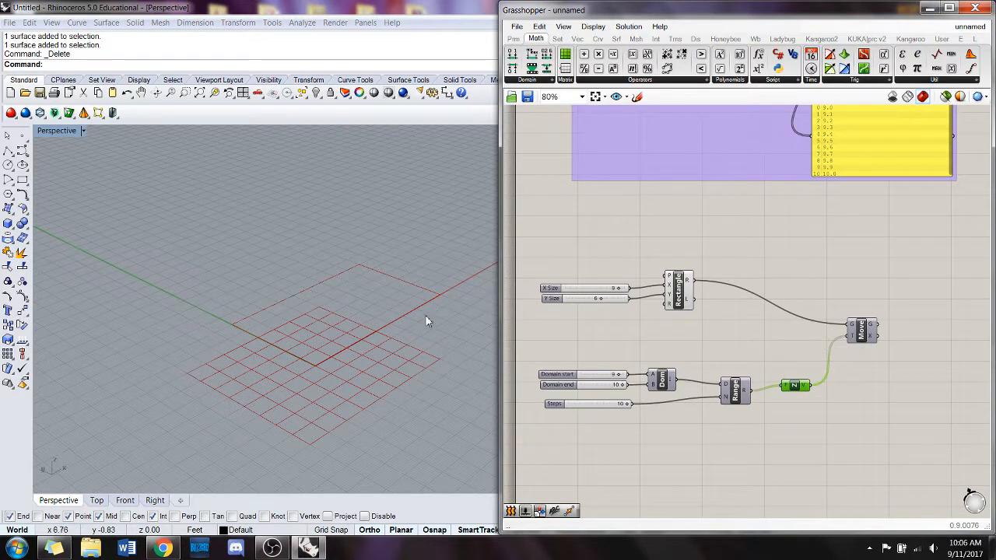
# Turn on the copied Move's preview and set its sliders to Domain end 0 and Steps 5.
pyautogui.rightClick(868, 336)
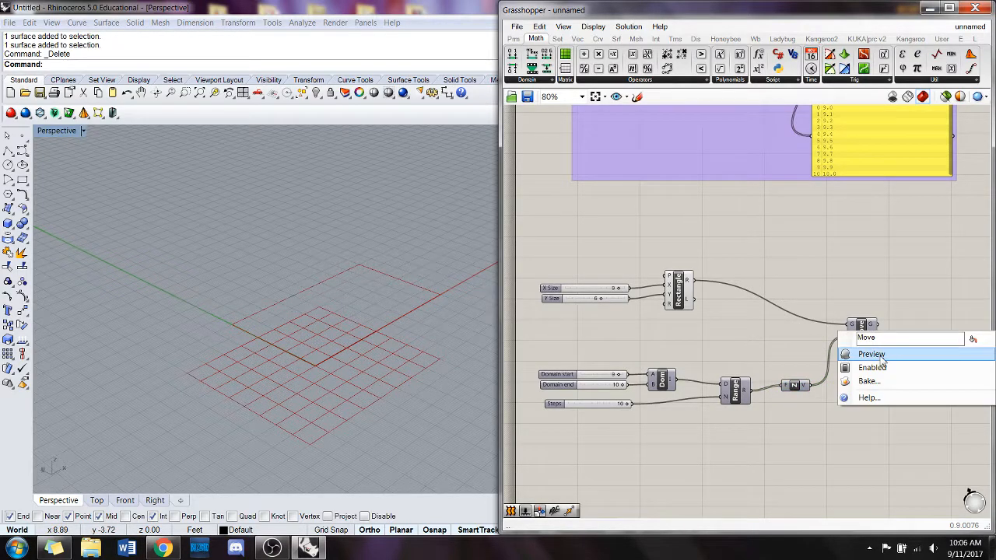
pyautogui.click(881, 355)
pyautogui.moveTo(623, 384); pyautogui.dragTo(579, 395)
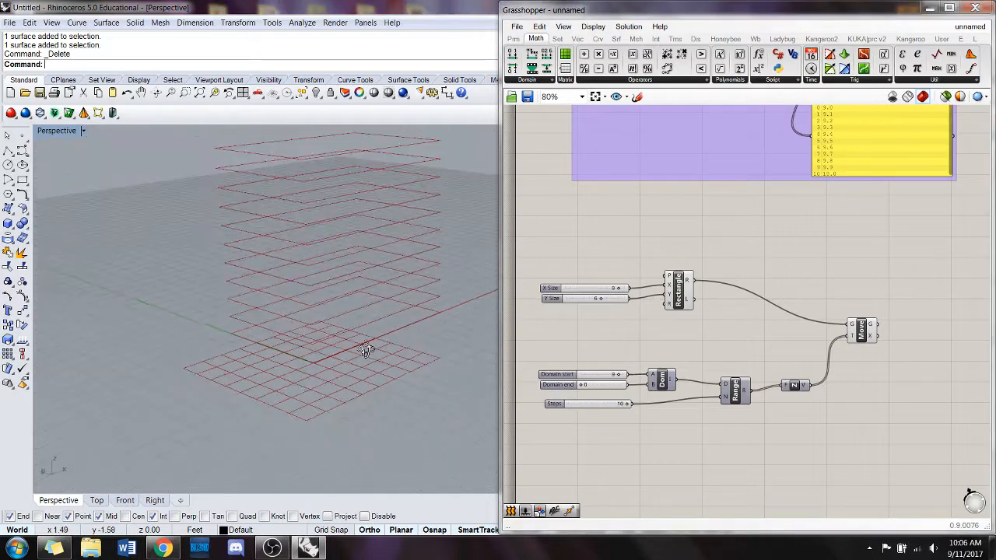
pyautogui.moveTo(362, 344); pyautogui.dragTo(350, 297, button='right')
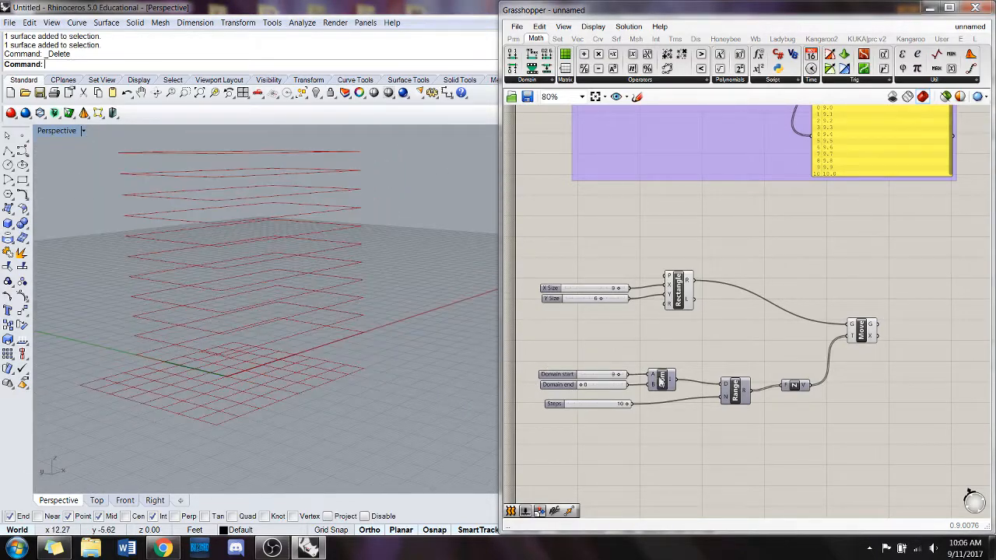
pyautogui.moveTo(631, 404); pyautogui.dragTo(603, 410)
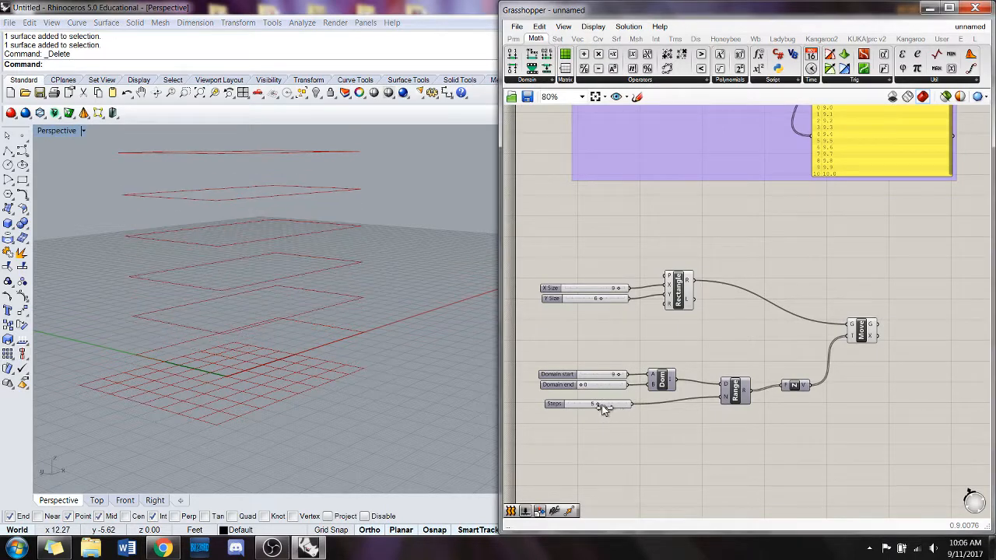
pyautogui.moveTo(378, 237); pyautogui.dragTo(338, 272, button='right')
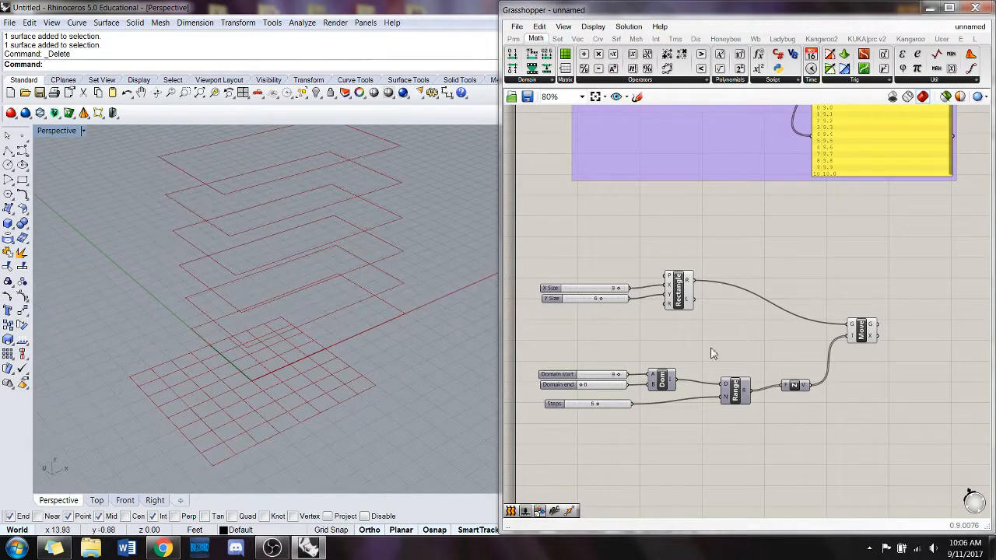
# Move the Domain, Range and Unit Z row with its sliders closer to the Rectangle and align the sliders' right ends.
pyautogui.moveTo(872, 426); pyautogui.dragTo(532, 354)
pyautogui.moveTo(667, 382); pyautogui.dragTo(669, 360)
pyautogui.click(668, 427)
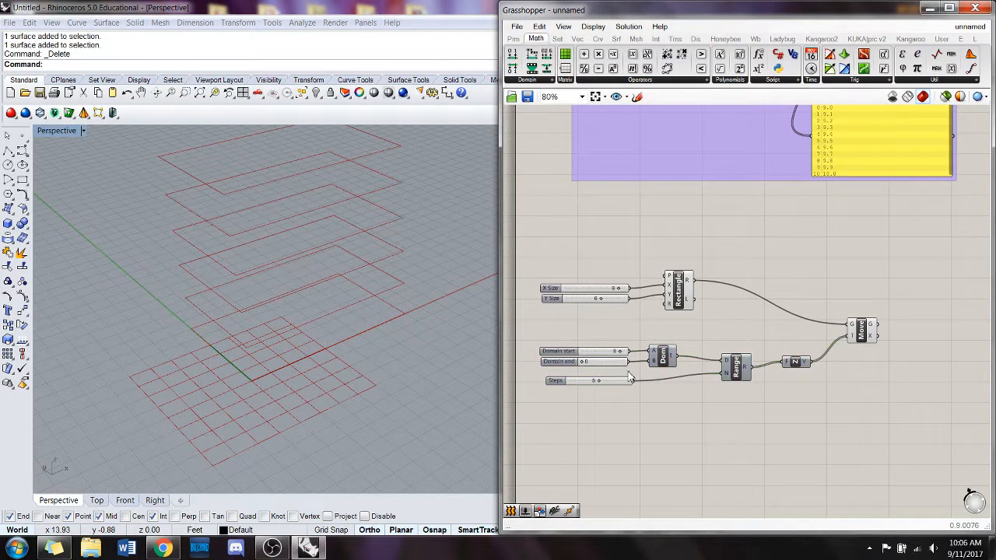
pyautogui.moveTo(634, 424); pyautogui.dragTo(607, 328)
pyautogui.click(592, 340)
pyautogui.click(611, 417)
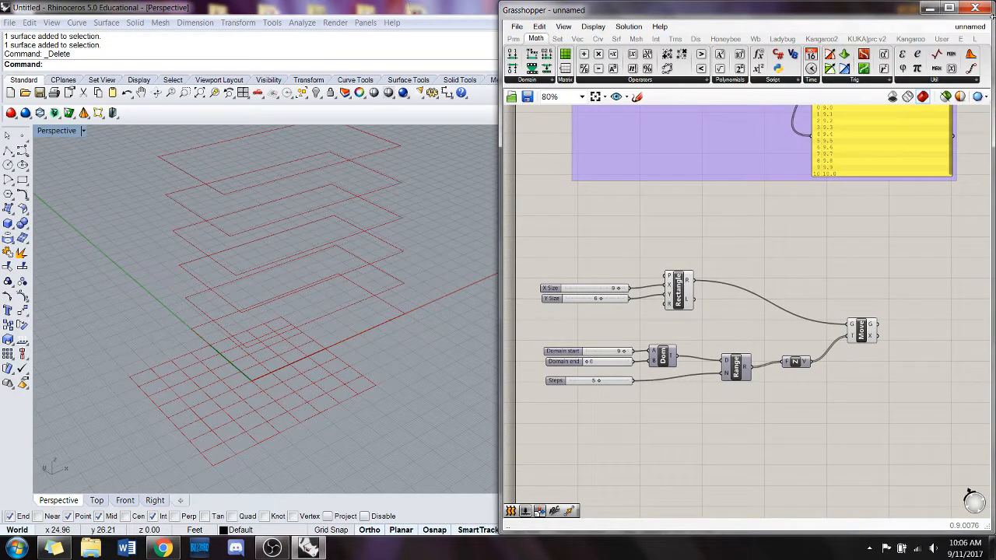
# Add a Polygon Center component on the empty canvas beyond the Move component.
pyautogui.moveTo(950, 295); pyautogui.dragTo(842, 280, button='right')
pyautogui.doubleClick(840, 276)
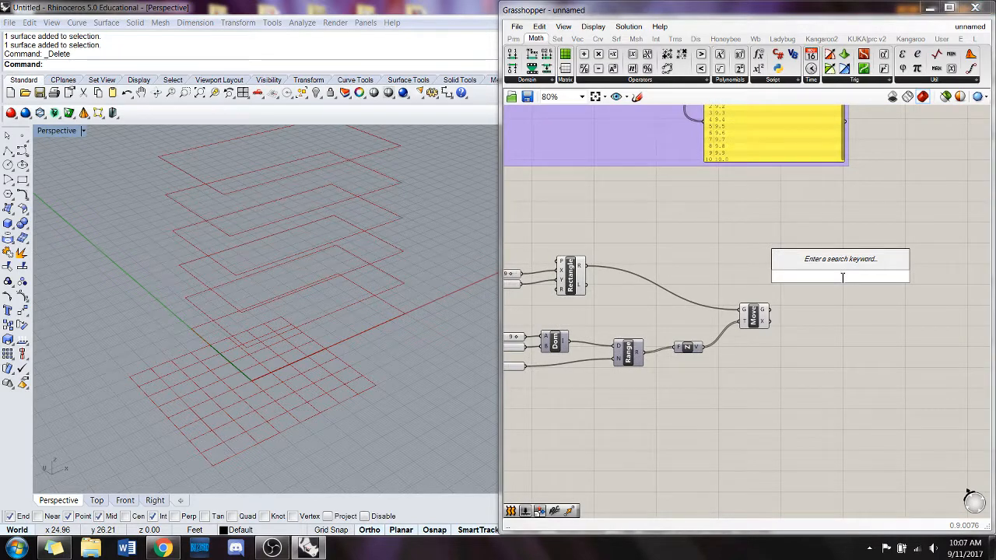
pyautogui.write('poly')
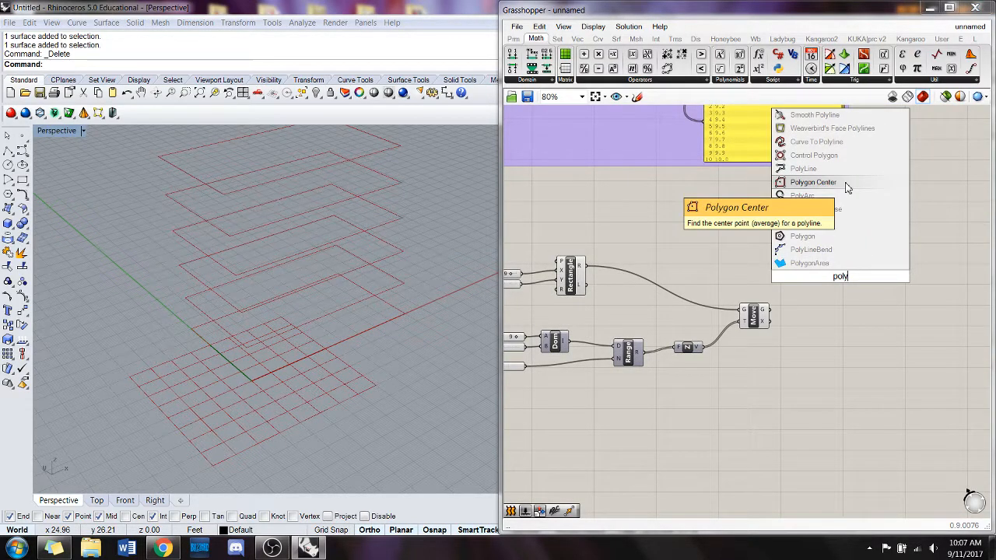
pyautogui.press('BackSpace')
pyautogui.press('BackSpace')
pyautogui.press('BackSpace')
pyautogui.write('cen')
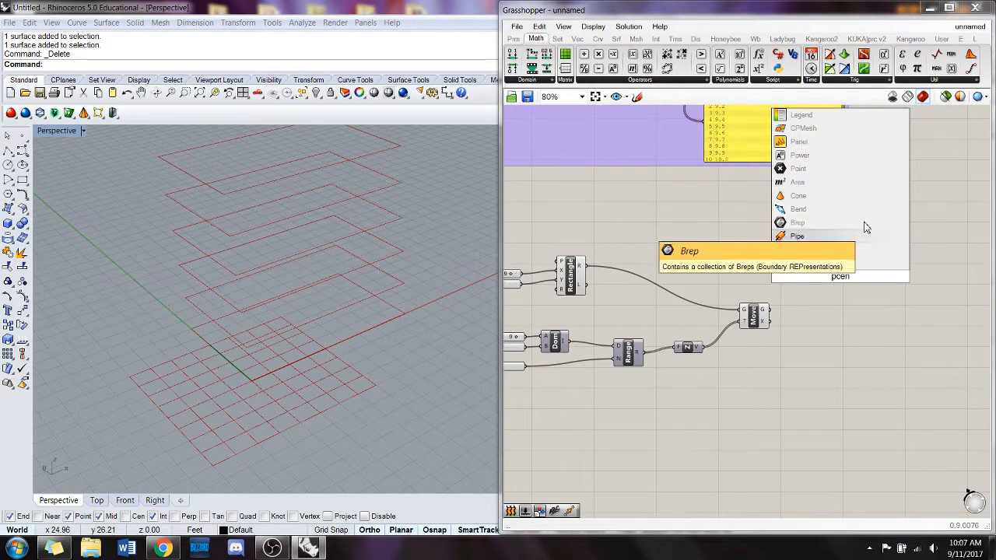
pyautogui.click(794, 265)
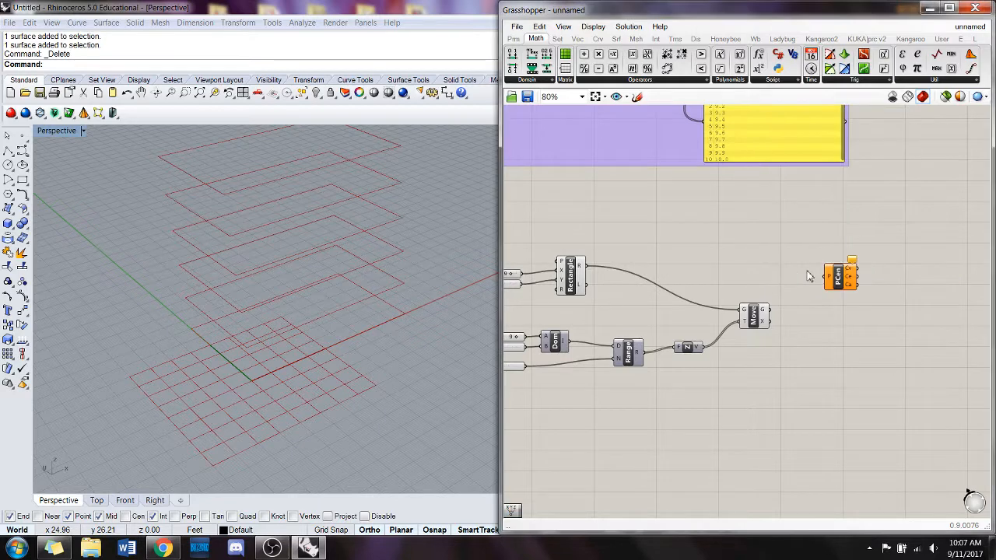
# Line up Polygon Center with Move and connect Move's geometry output to its polyline input.
pyautogui.moveTo(843, 288); pyautogui.dragTo(844, 325)
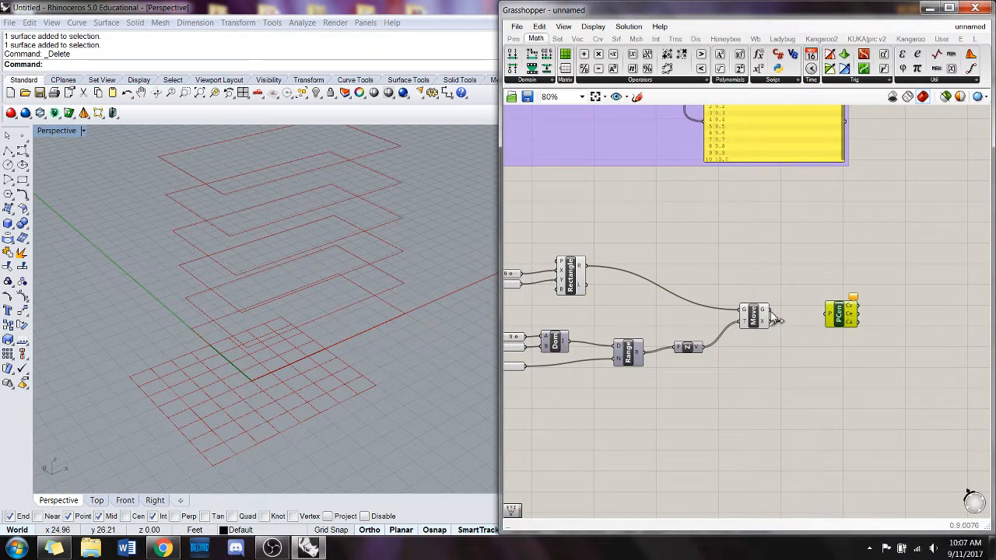
pyautogui.moveTo(770, 311); pyautogui.dragTo(827, 315)
pyautogui.moveTo(854, 311)
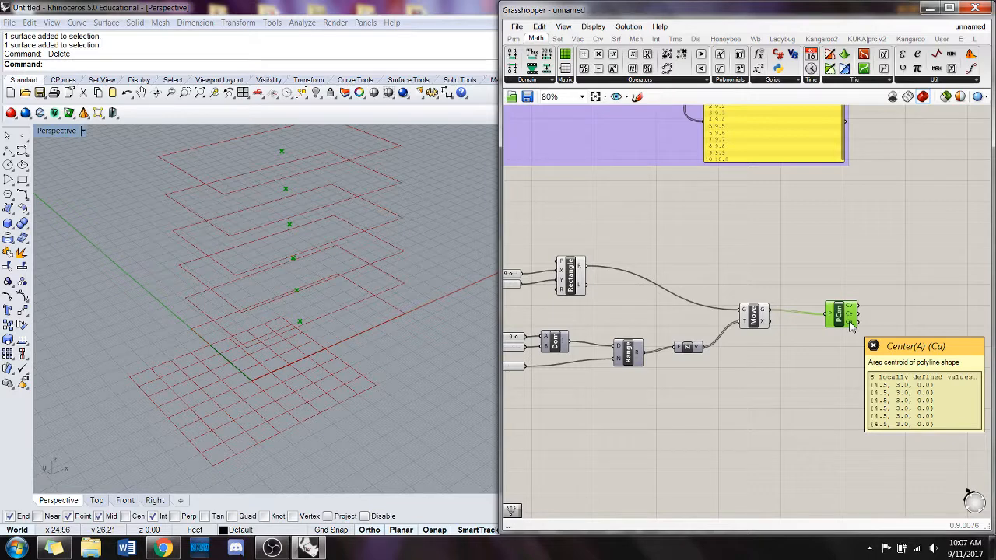
pyautogui.keyDown('shift'); pyautogui.moveTo(230, 220); pyautogui.dragTo(220, 247, button='right'); pyautogui.keyUp('shift')
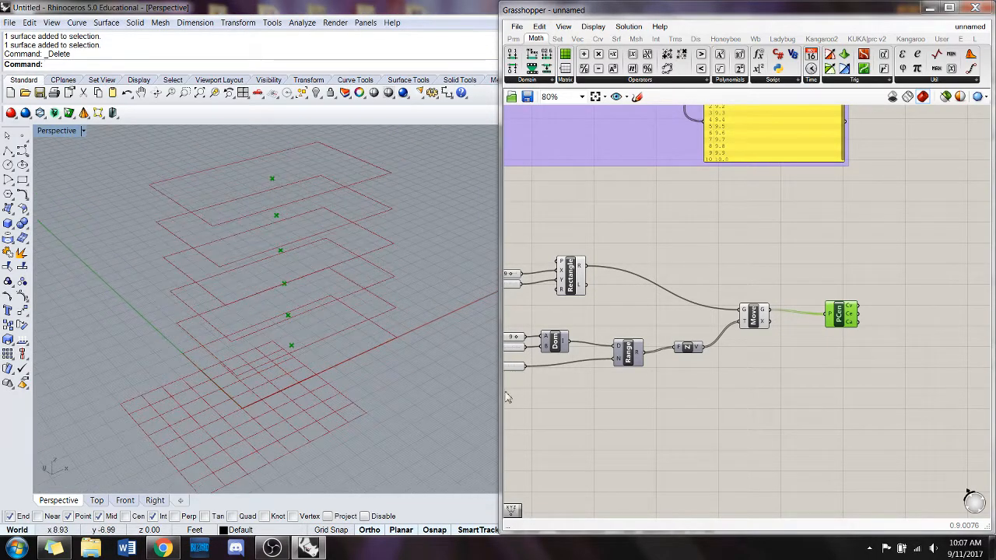
pyautogui.click(526, 249)
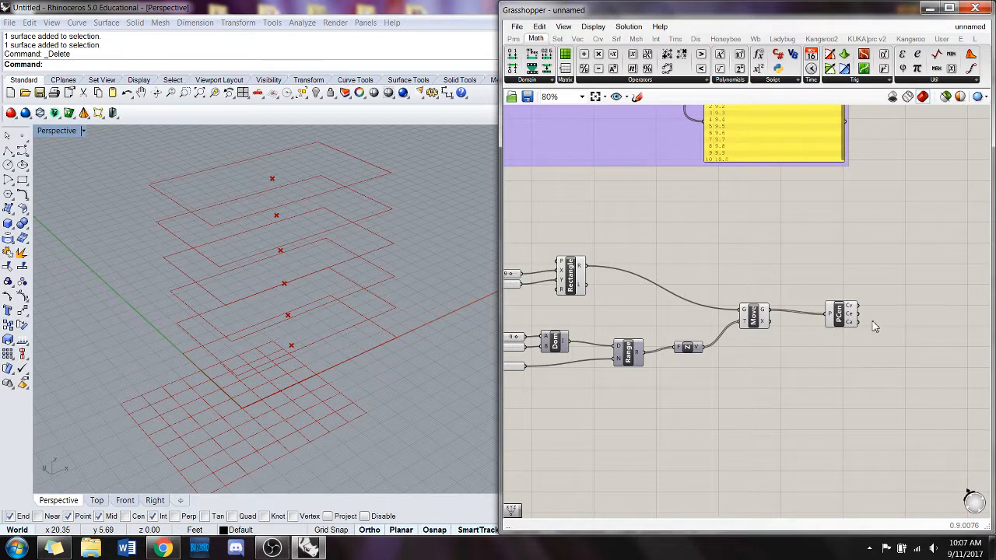
# Shift Polygon Center closer to Move, then add a Scale component and place it beyond Polygon Center.
pyautogui.click(842, 313)
pyautogui.doubleClick(818, 397)
pyautogui.write('sca')
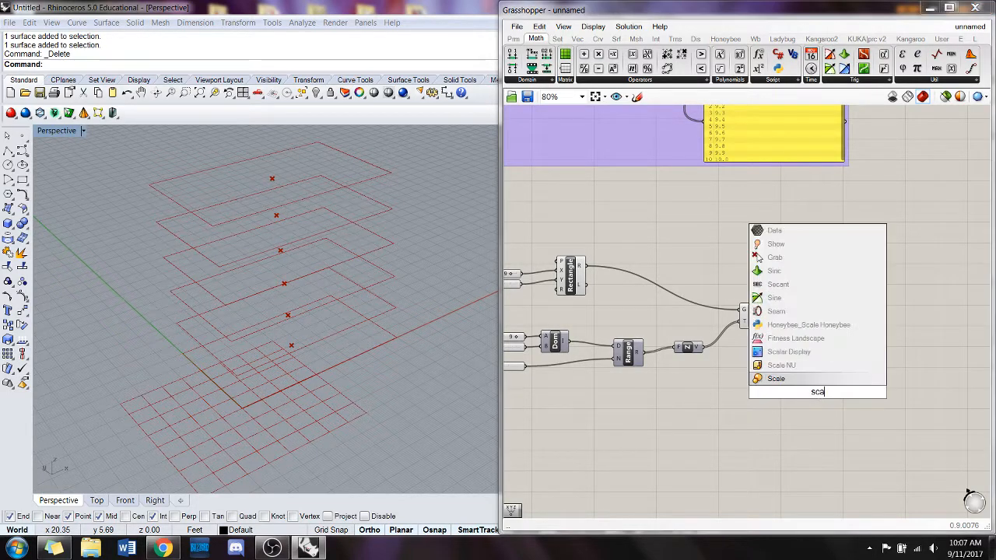
pyautogui.click(805, 381)
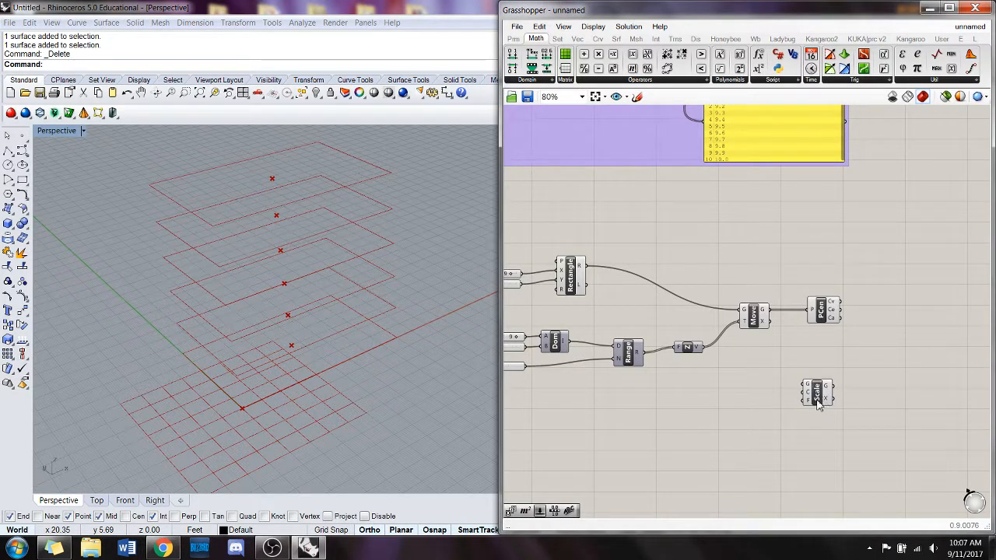
pyautogui.moveTo(816, 403); pyautogui.dragTo(911, 303)
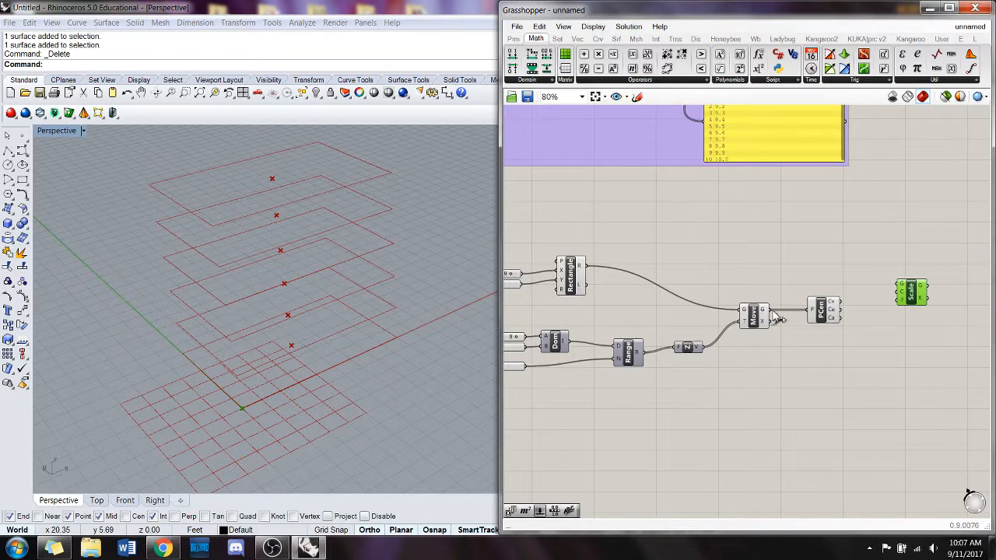
# Connect Move's geometry output to Scale's G input and Polygon Center's Cv output to Scale's C input.
pyautogui.moveTo(774, 313); pyautogui.dragTo(878, 250)
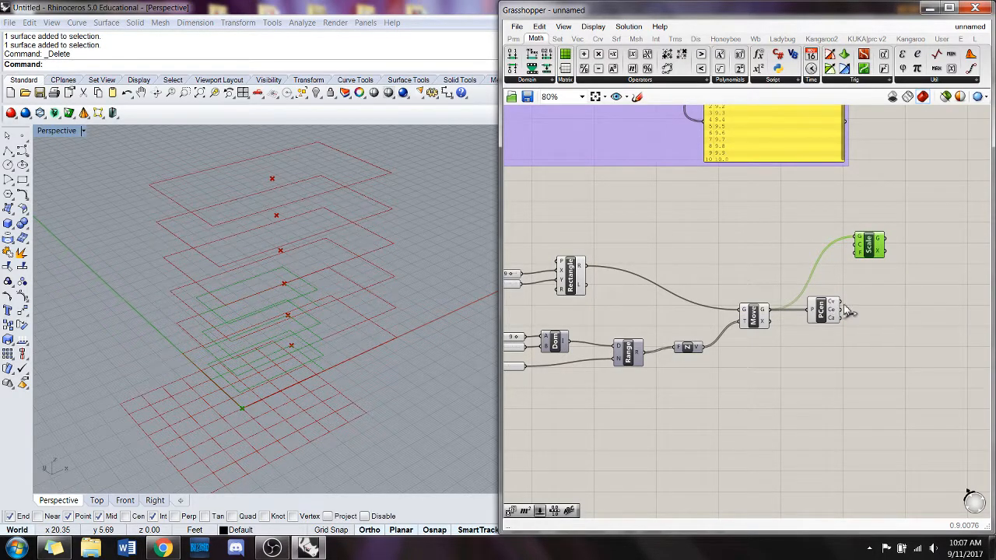
pyautogui.moveTo(848, 312); pyautogui.dragTo(858, 247)
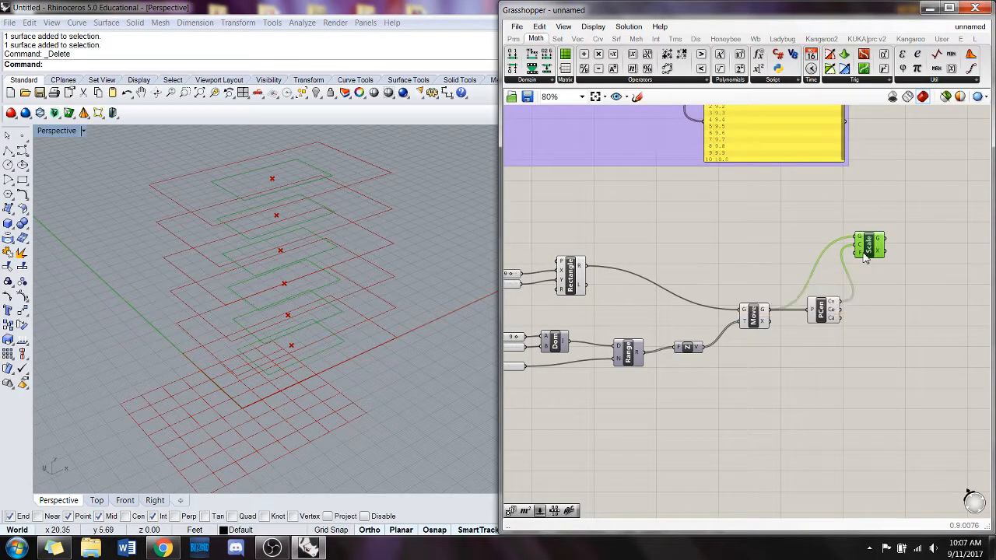
pyautogui.moveTo(672, 379); pyautogui.dragTo(709, 364, button='right')
pyautogui.click(652, 385)
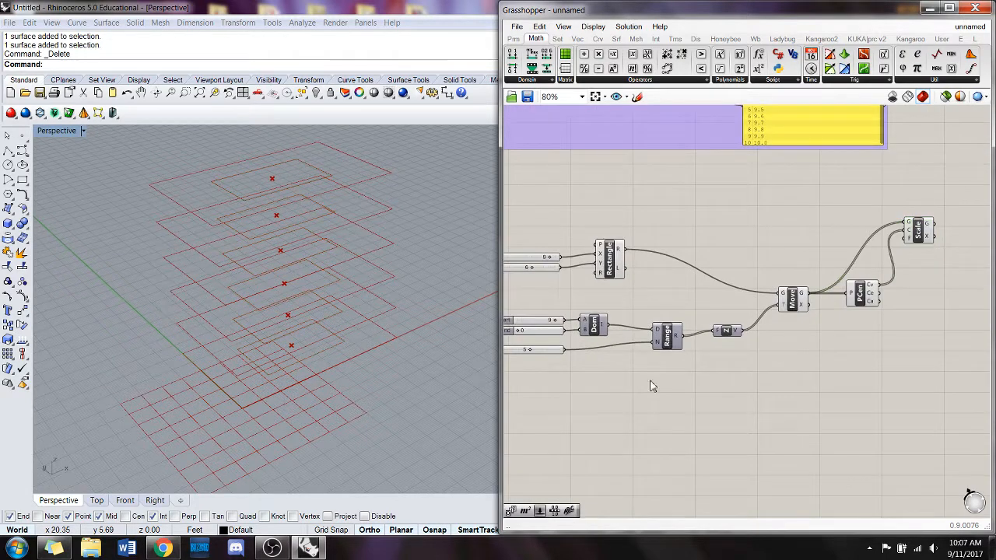
# Add a Series component and place it below the Move and Polygon Center components.
pyautogui.doubleClick(752, 391)
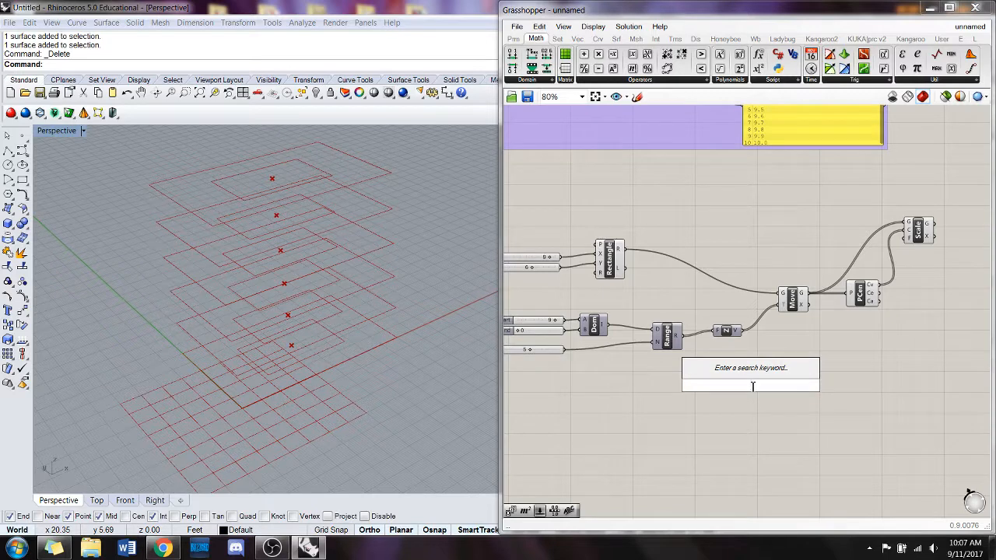
pyautogui.write('series')
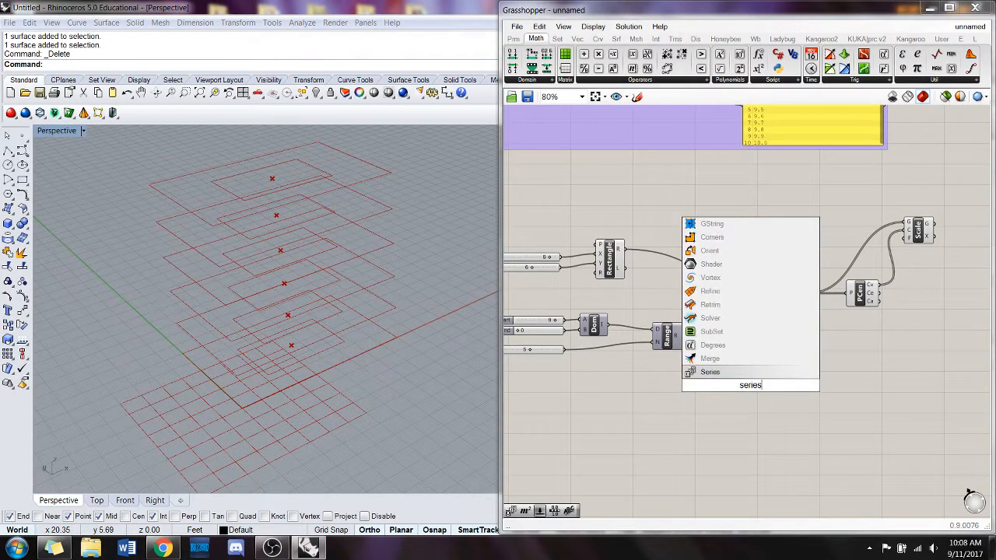
pyautogui.click(760, 377)
pyautogui.moveTo(764, 387); pyautogui.dragTo(826, 379)
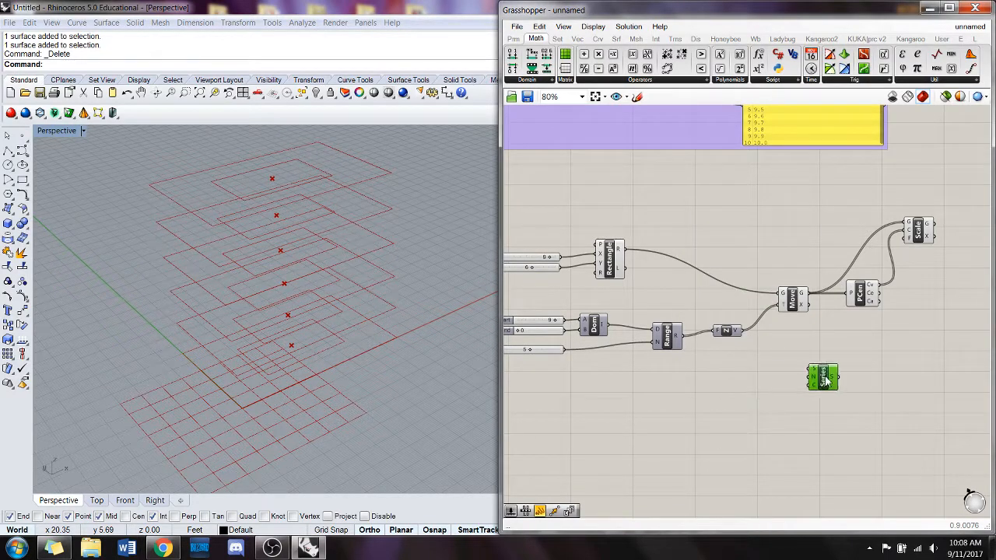
# Add a number slider on the canvas beside and slightly below the new Series component.
pyautogui.doubleClick(707, 420)
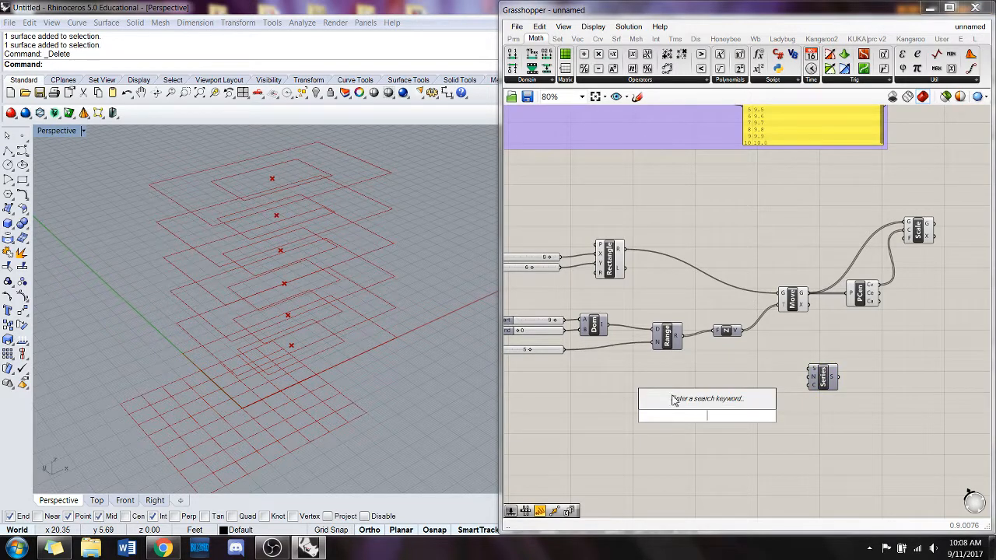
pyautogui.write('numb')
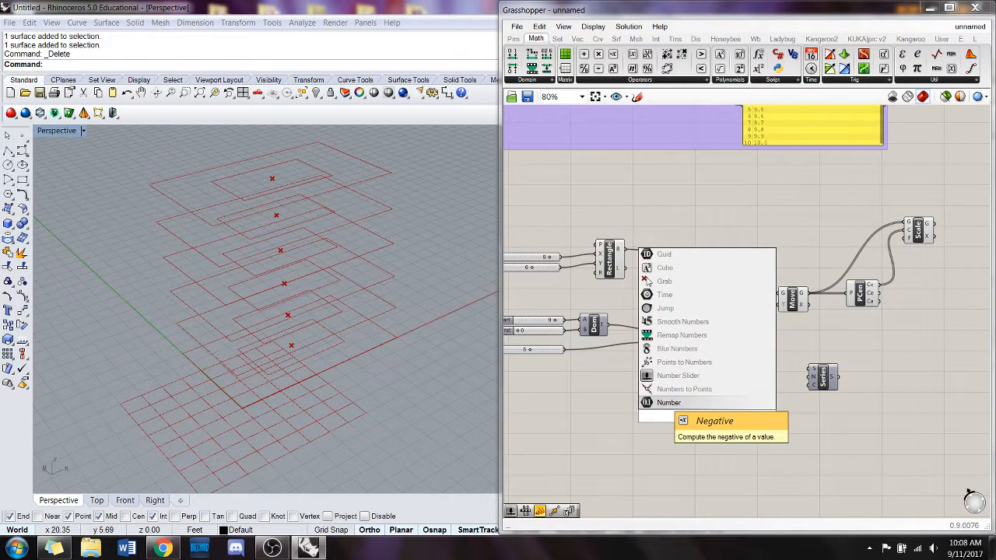
pyautogui.click(671, 378)
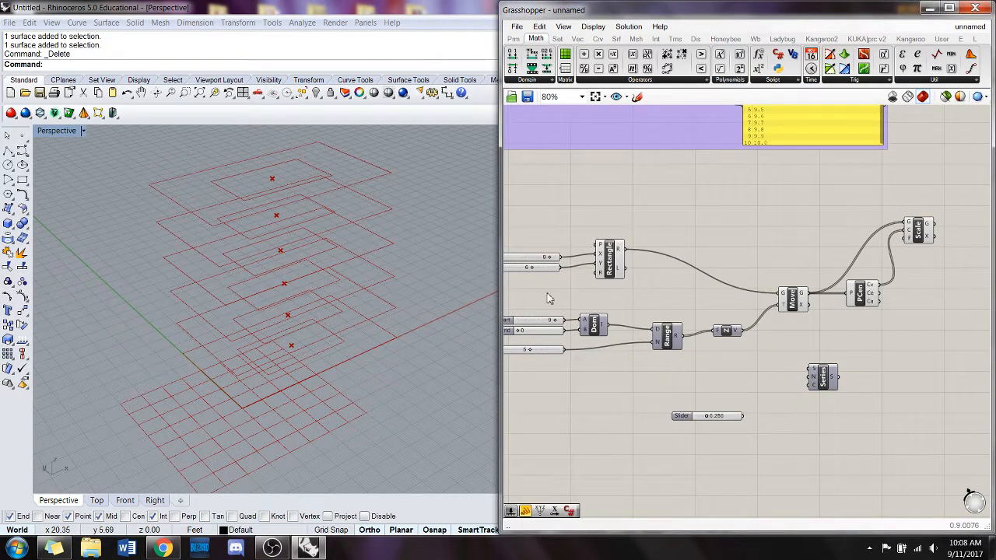
# Connect the number slider to the Series component's S input and move the slider level with Series.
pyautogui.moveTo(718, 420); pyautogui.dragTo(809, 372)
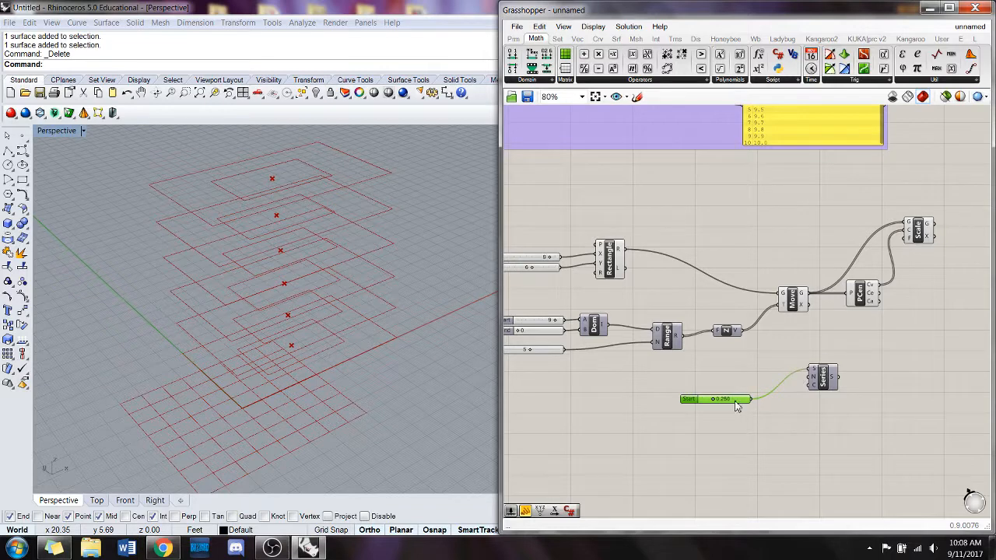
pyautogui.moveTo(736, 406); pyautogui.dragTo(745, 388)
pyautogui.click(715, 420)
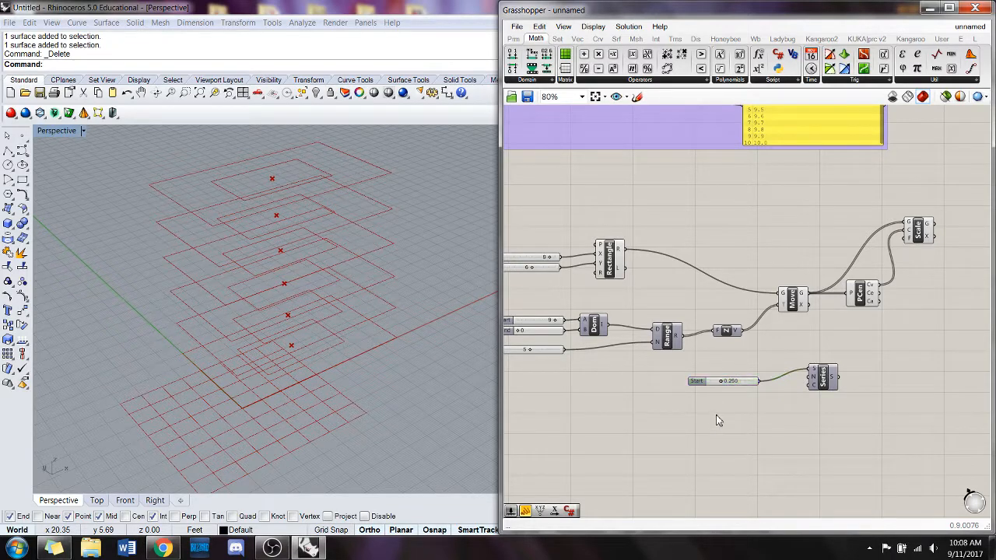
# Duplicate the Start slider beneath itself, connect the copy to Series' N input, and move both sliders closer to Series.
pyautogui.doubleClick(716, 415)
pyautogui.press('Escape')
pyautogui.keyDown('alt'); pyautogui.moveTo(742, 384); pyautogui.dragTo(815, 378); pyautogui.keyUp('alt')
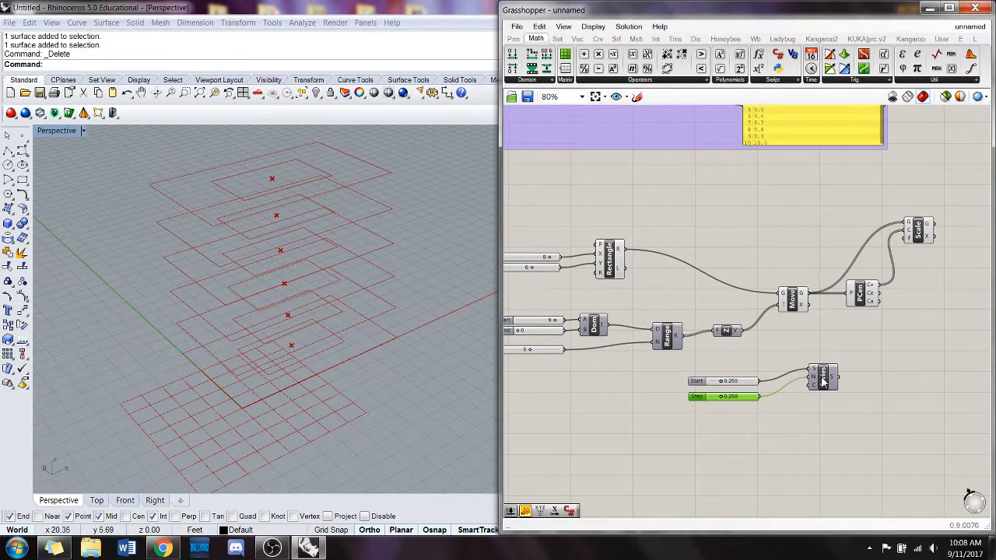
pyautogui.moveTo(745, 412); pyautogui.dragTo(711, 369)
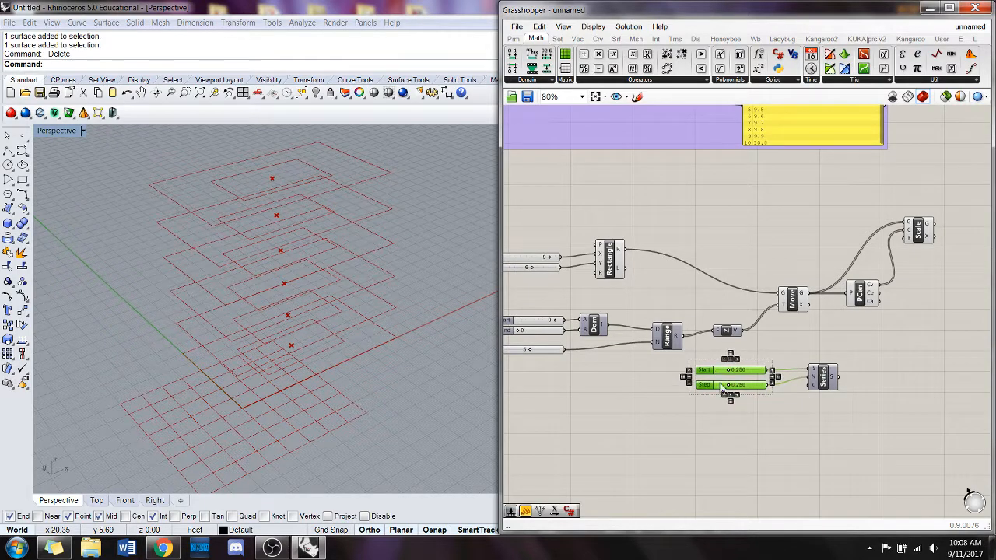
pyautogui.click(723, 413)
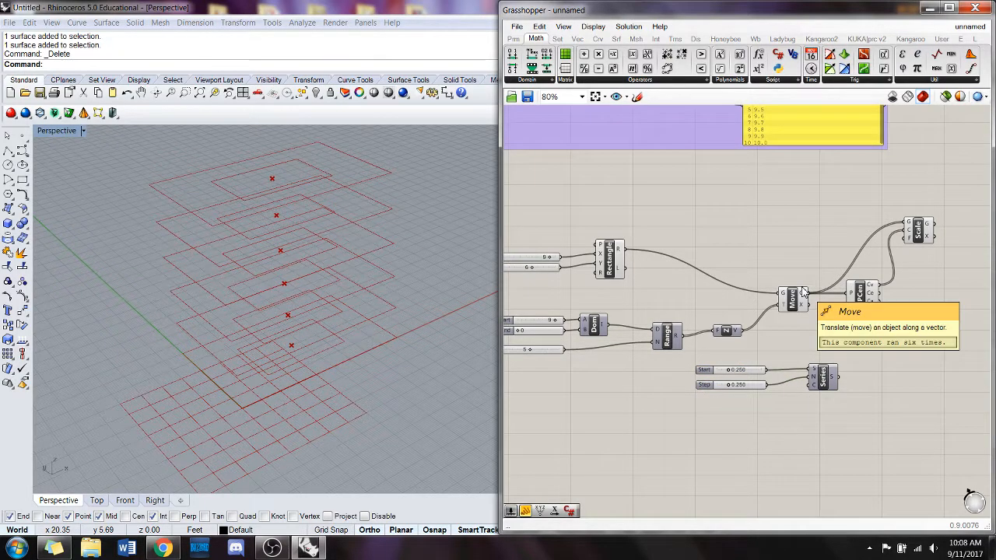
pyautogui.moveTo(801, 293)
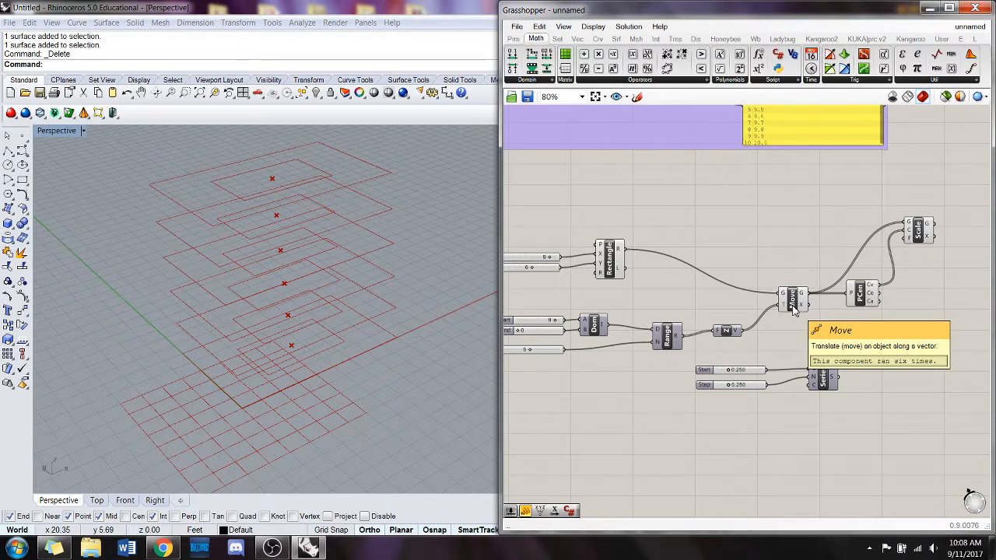
# Add a List Length component and place it between the Move and Series components.
pyautogui.doubleClick(688, 441)
pyautogui.write('l')
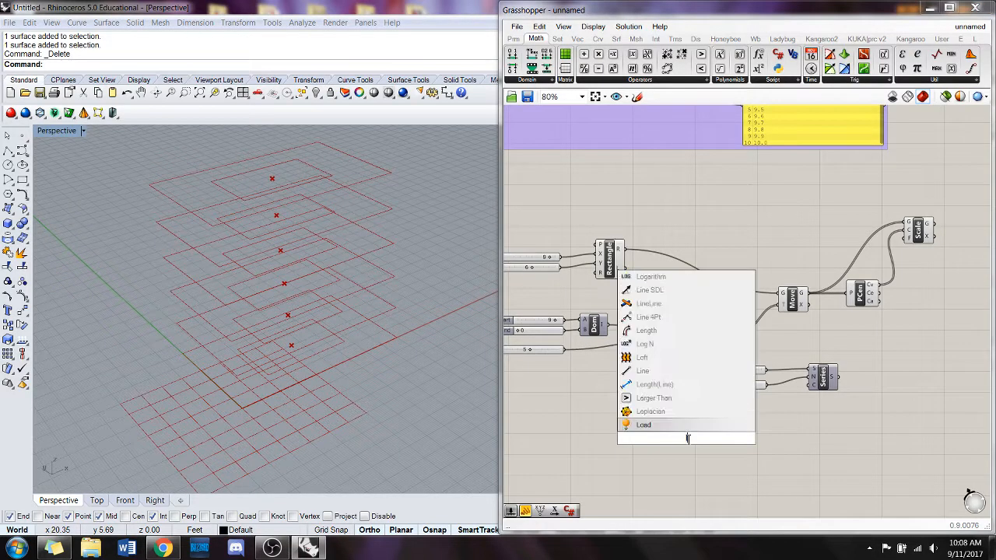
pyautogui.write('engt')
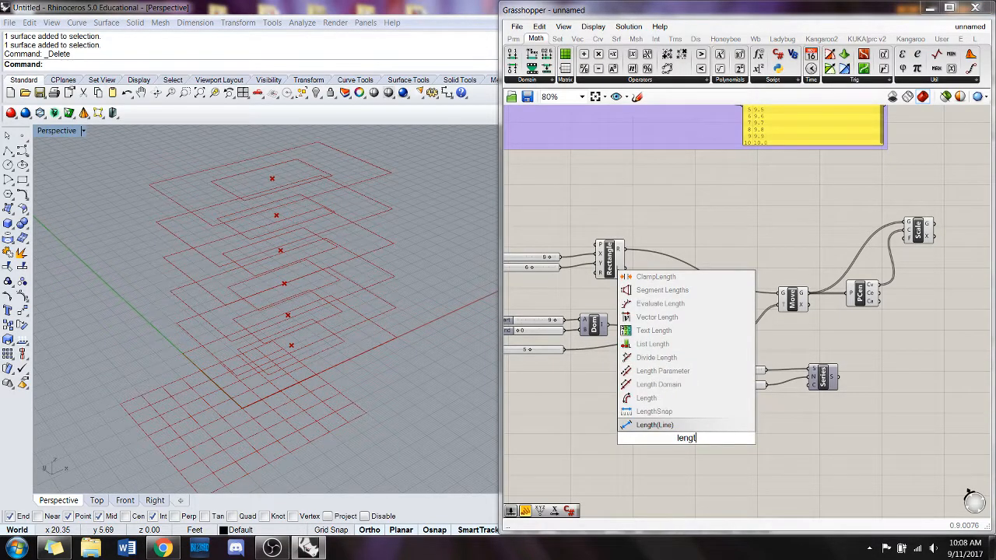
pyautogui.press('BackSpace')
pyautogui.press('BackSpace')
pyautogui.press('BackSpace')
pyautogui.press('BackSpace')
pyautogui.press('BackSpace')
pyautogui.write('list len')
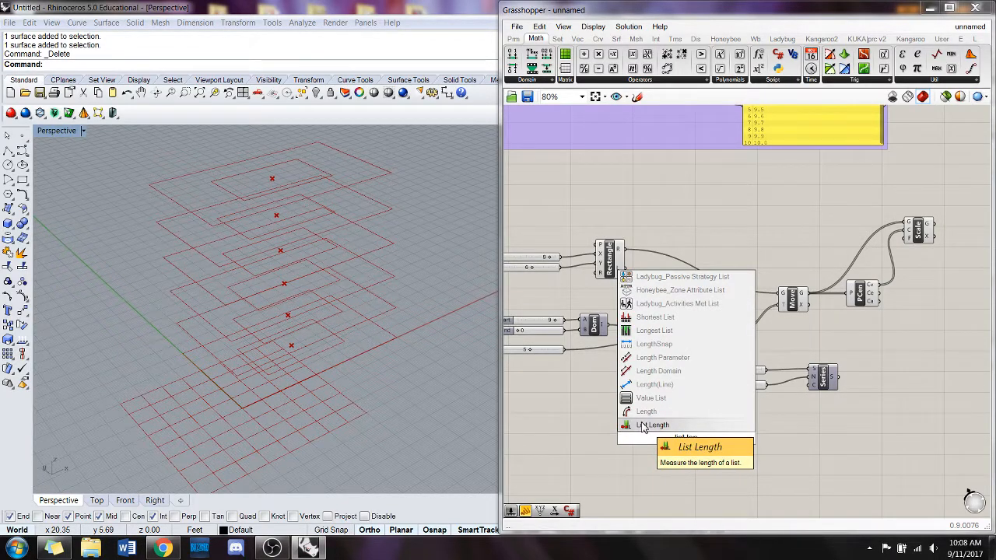
pyautogui.click(642, 426)
pyautogui.moveTo(685, 434); pyautogui.dragTo(835, 348)
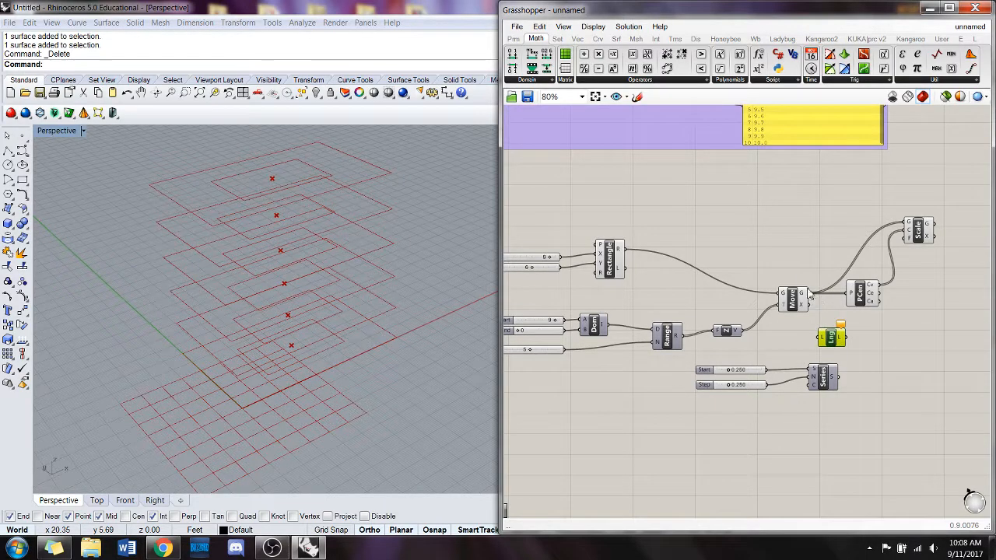
# Connect Move's geometry output to List Length and List Length's output to Series' C input, shifting Series farther from its sliders.
pyautogui.moveTo(809, 294); pyautogui.dragTo(814, 343)
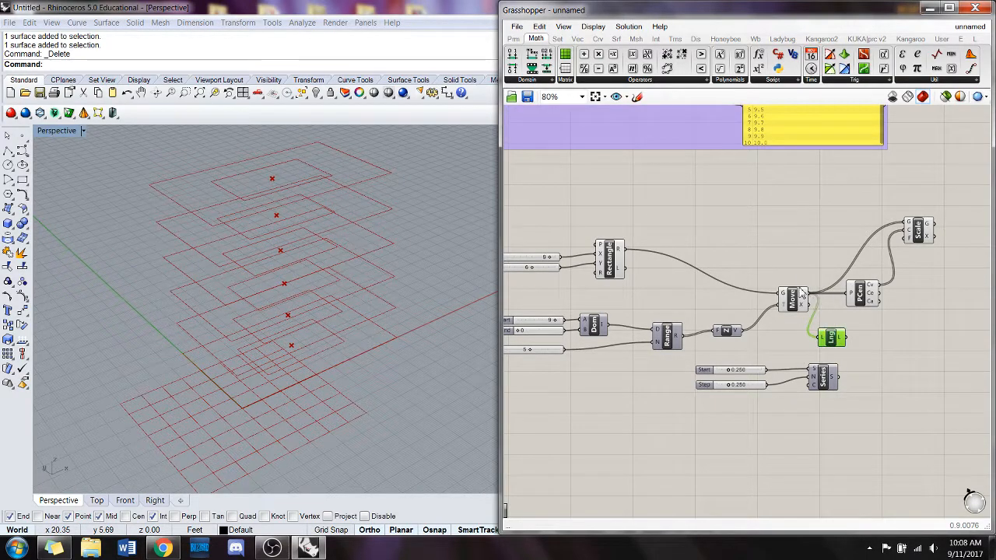
pyautogui.moveTo(804, 298)
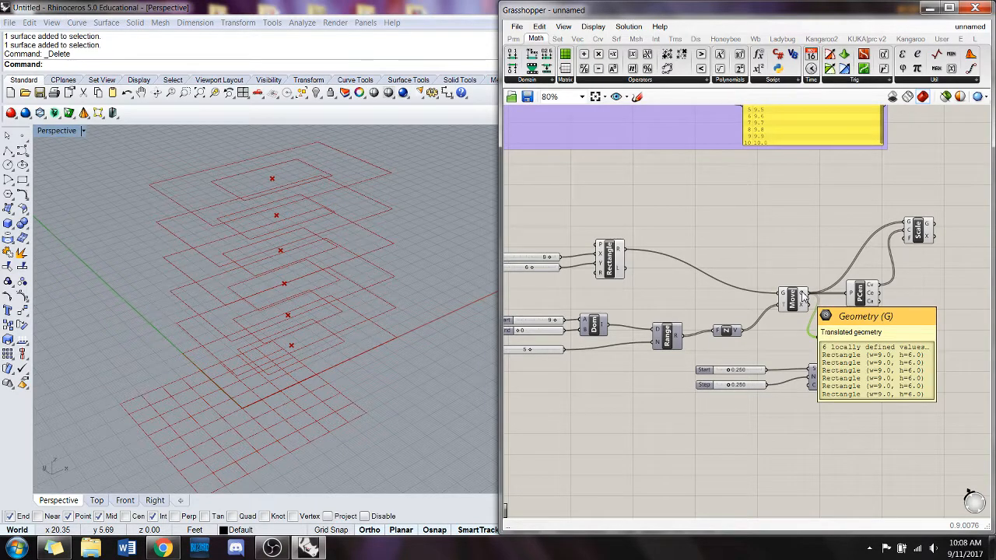
pyautogui.moveTo(827, 341)
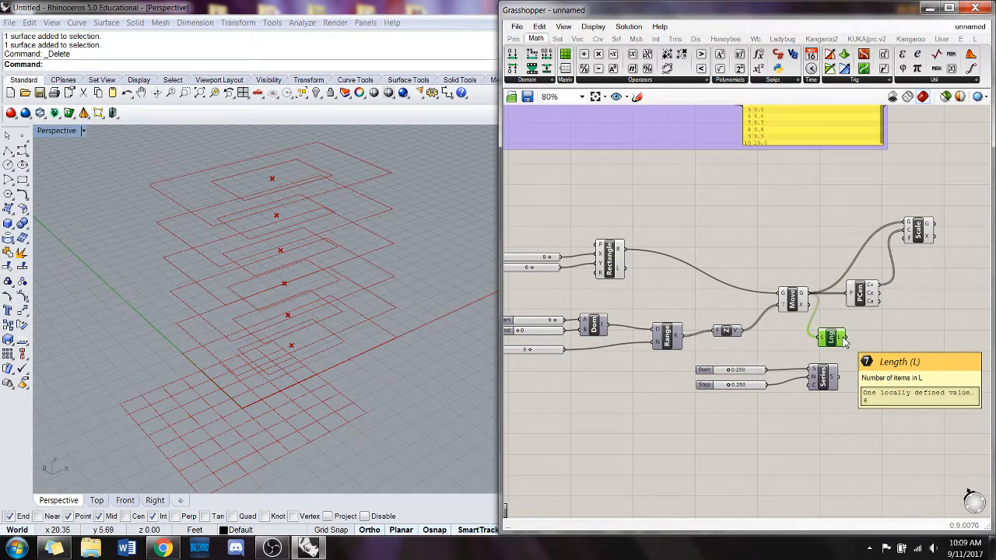
pyautogui.moveTo(846, 343); pyautogui.dragTo(885, 381)
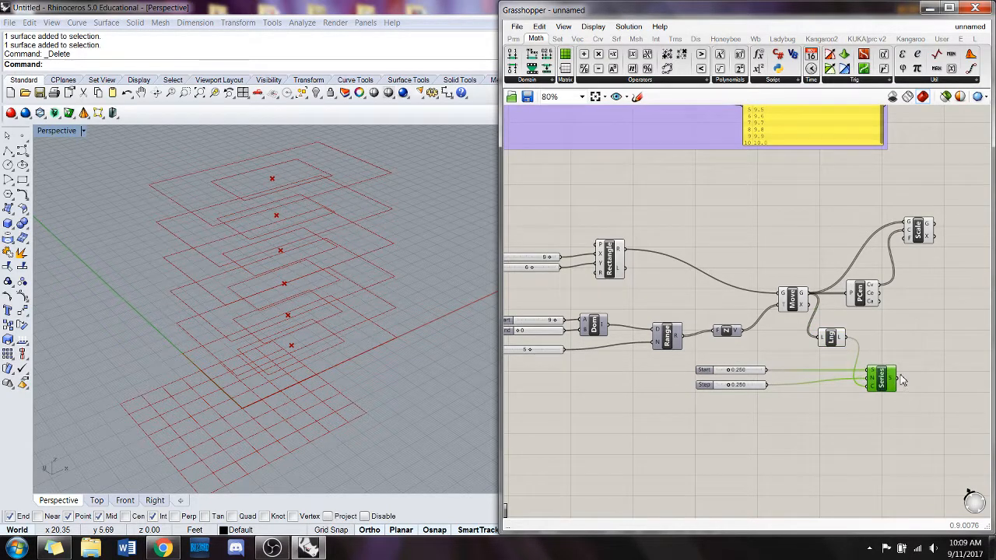
# Connect the Series output to Scale's F input.
pyautogui.moveTo(903, 380); pyautogui.dragTo(882, 382, button='right')
pyautogui.doubleClick(902, 376)
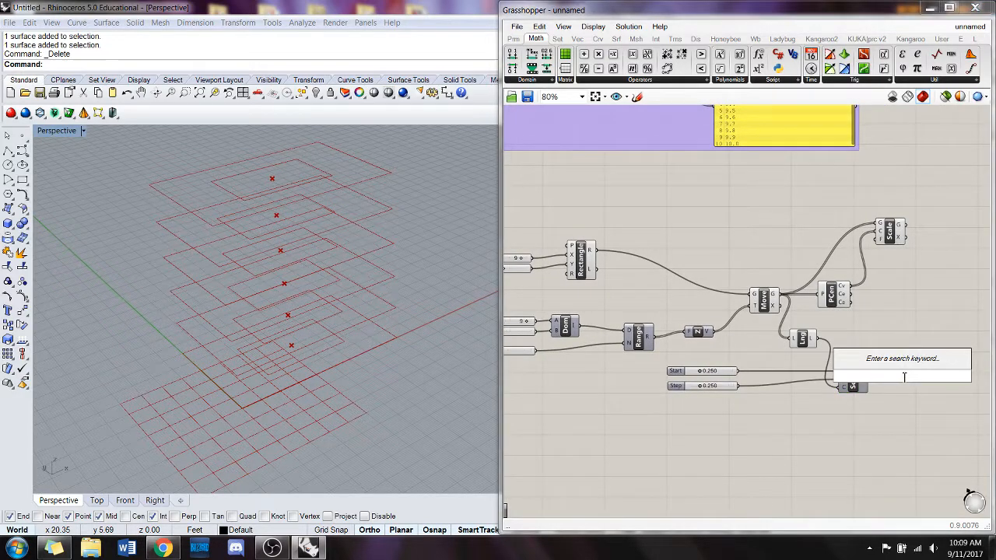
pyautogui.press('Escape')
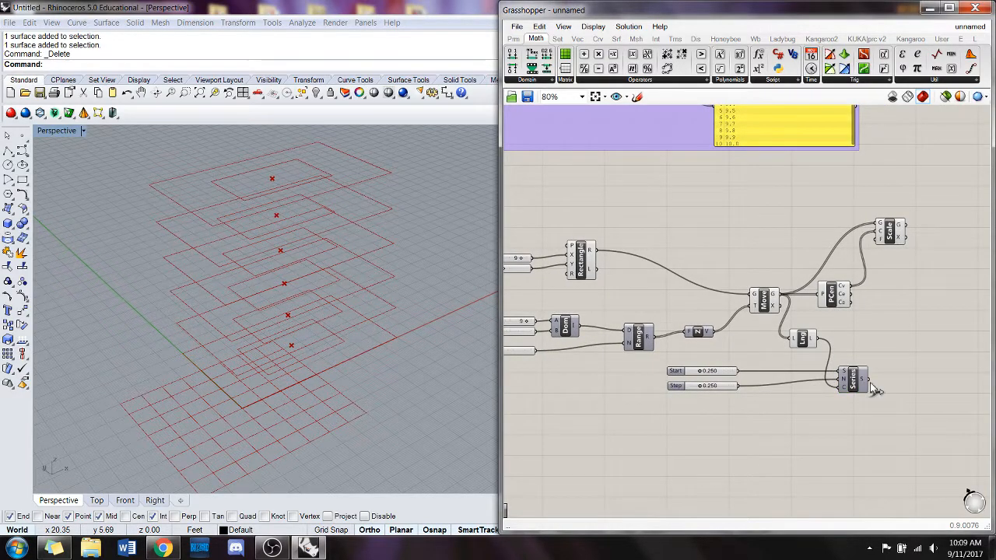
pyautogui.moveTo(869, 379); pyautogui.dragTo(889, 242)
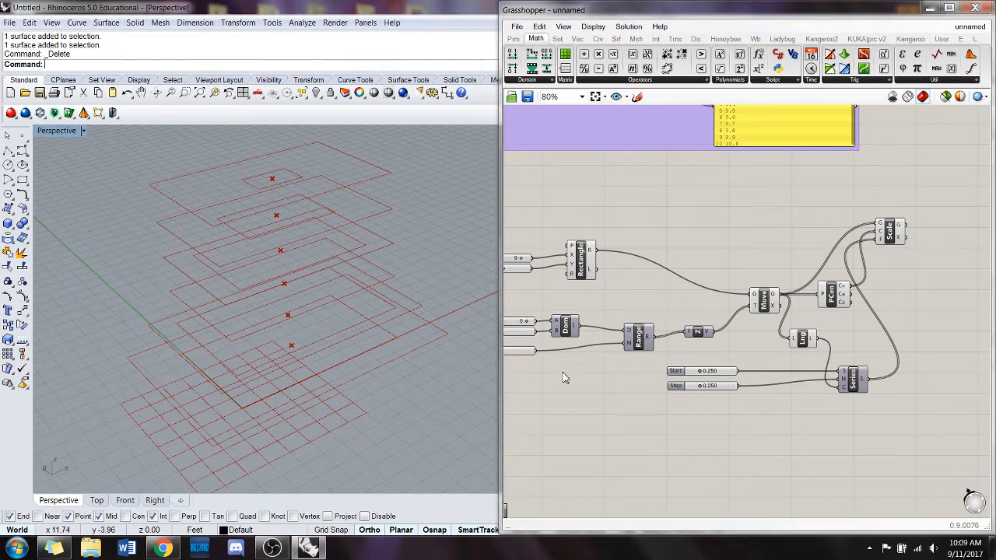
# Turn off the preview of the Move and Rectangle components.
pyautogui.moveTo(476, 410); pyautogui.dragTo(354, 360, button='right')
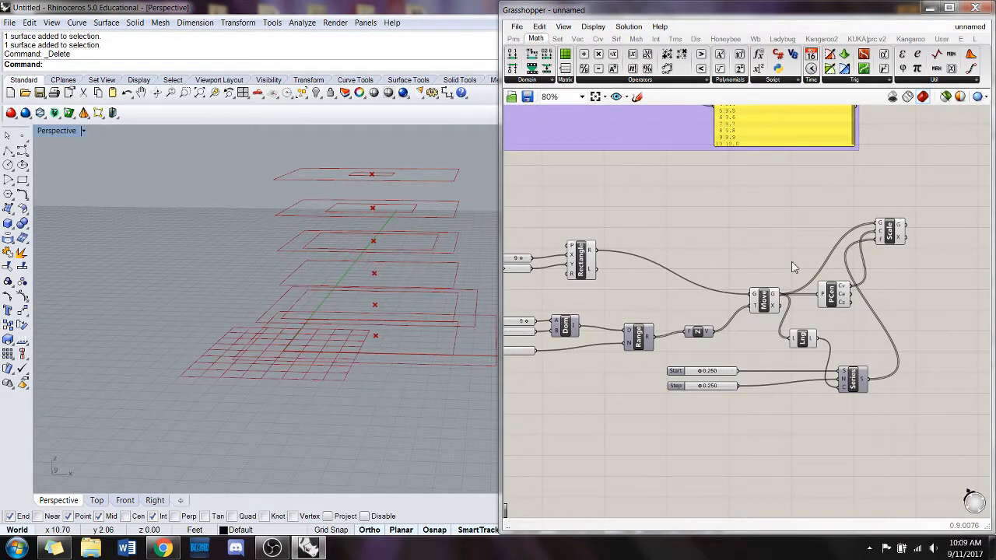
pyautogui.rightClick(767, 305)
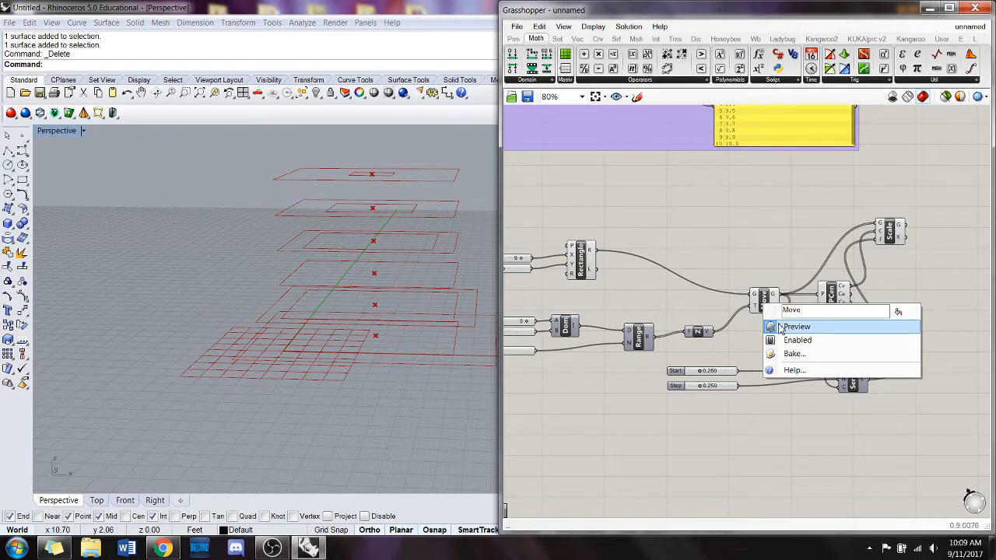
pyautogui.click(780, 327)
pyautogui.moveTo(378, 273); pyautogui.dragTo(428, 342, button='right')
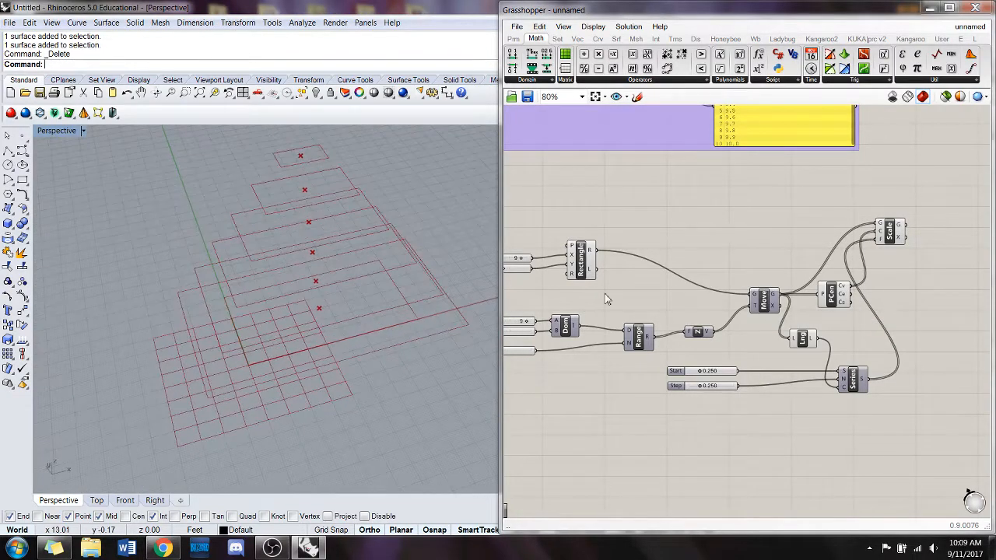
pyautogui.rightClick(568, 265)
pyautogui.rightClick(581, 249)
pyautogui.click(591, 274)
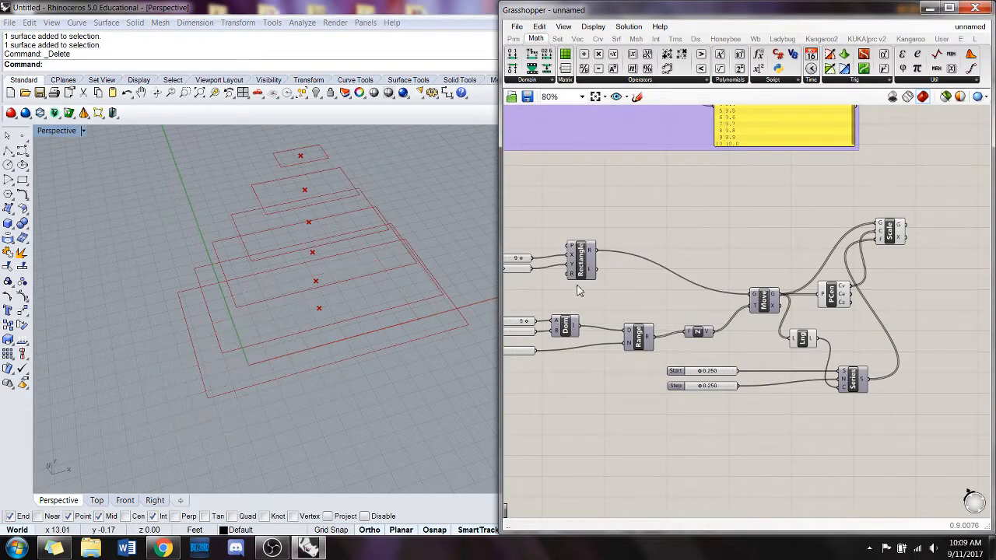
# Examine the scaled rectangle stack in perspective and move the Step slider closer beneath the Start slider.
pyautogui.scroll(-3, 577, 290)
pyautogui.moveTo(329, 368); pyautogui.dragTo(305, 336, button='right')
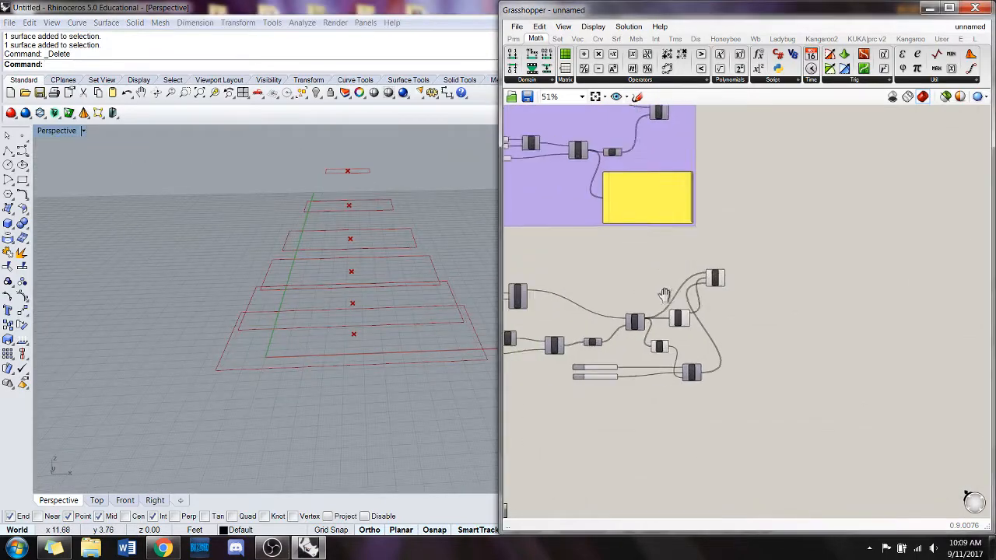
pyautogui.moveTo(663, 294); pyautogui.dragTo(687, 311, button='right')
pyautogui.moveTo(343, 269); pyautogui.dragTo(387, 264, button='right')
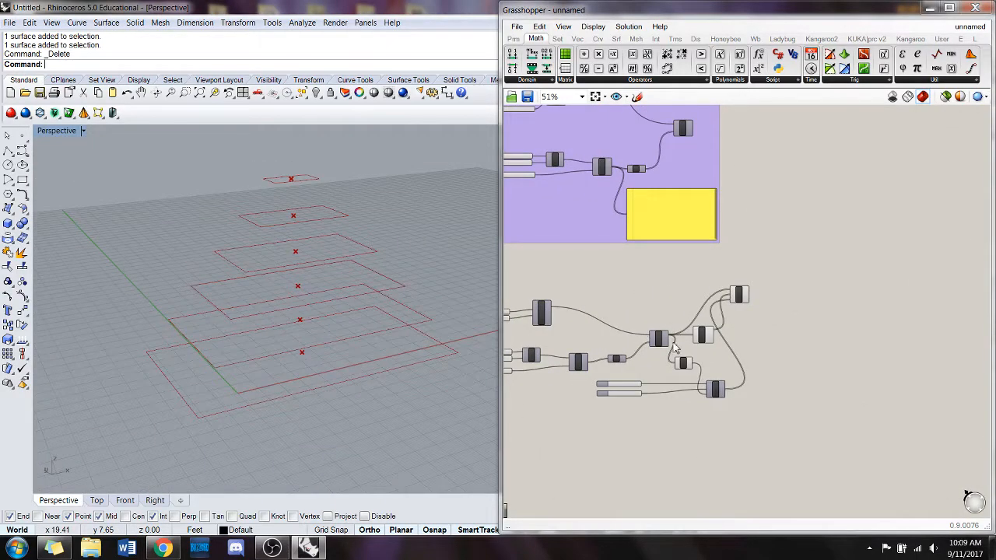
pyautogui.scroll(2, 675, 348)
pyautogui.moveTo(296, 296); pyautogui.dragTo(282, 316, button='right')
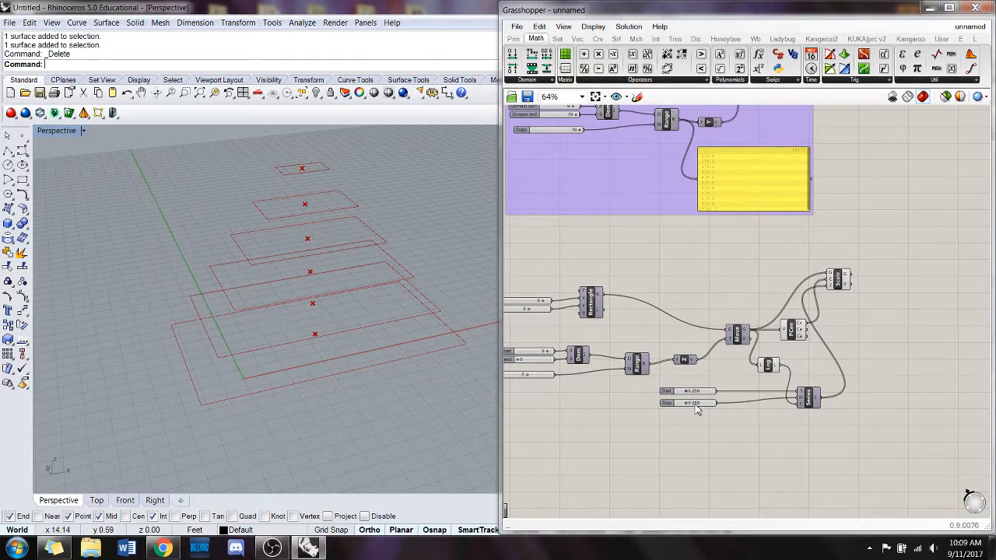
pyautogui.moveTo(706, 406); pyautogui.dragTo(708, 405)
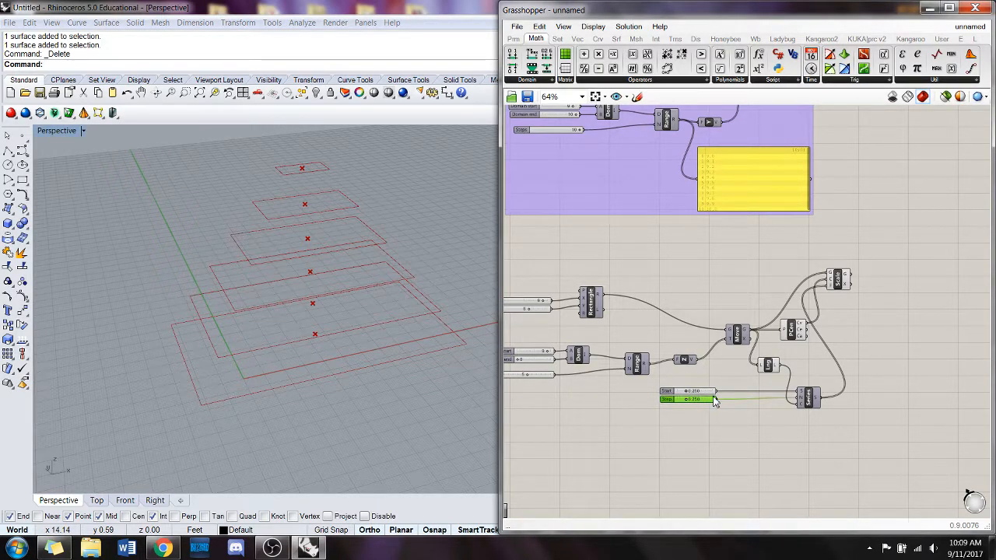
# Group all components of the rectangle definition and align the group with the existing groups above it.
pyautogui.scroll(-4, 807, 369)
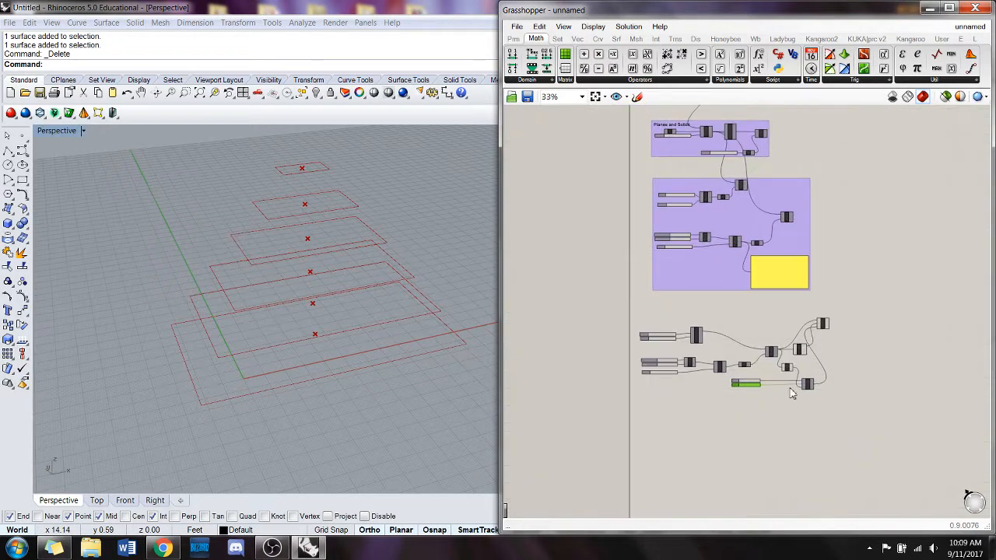
pyautogui.moveTo(848, 413); pyautogui.dragTo(626, 316)
pyautogui.rightClick(635, 295)
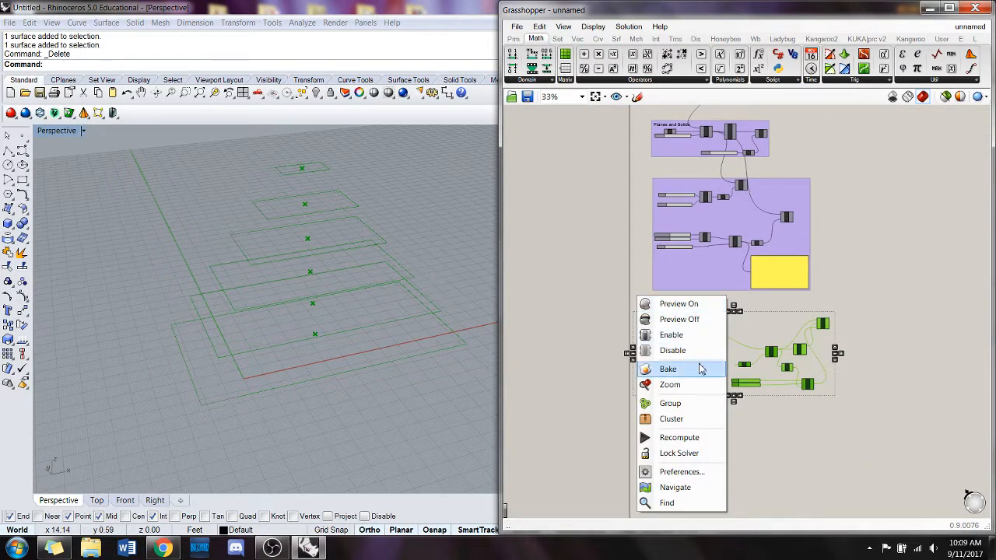
pyautogui.click(709, 405)
pyautogui.click(716, 448)
pyautogui.moveTo(712, 357); pyautogui.dragTo(729, 347)
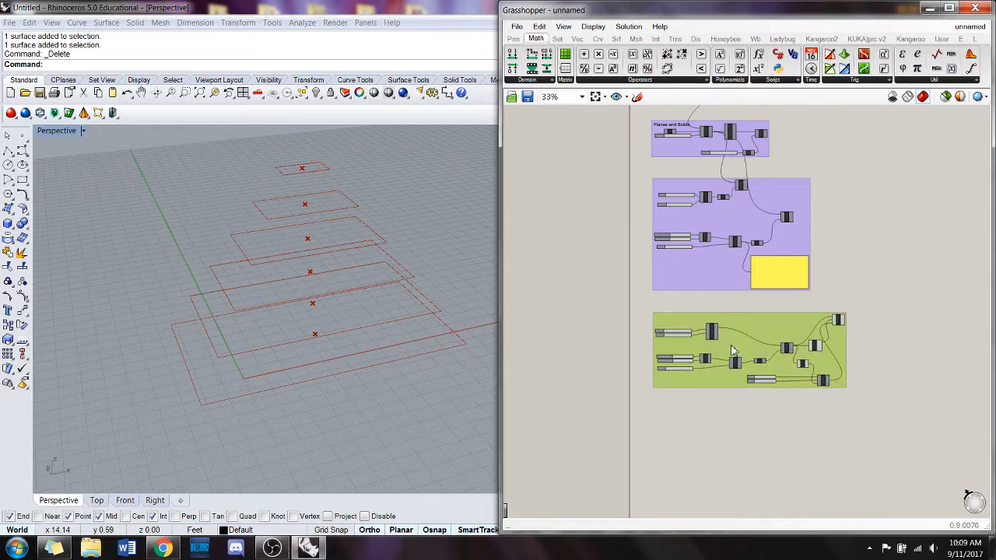
pyautogui.click(708, 419)
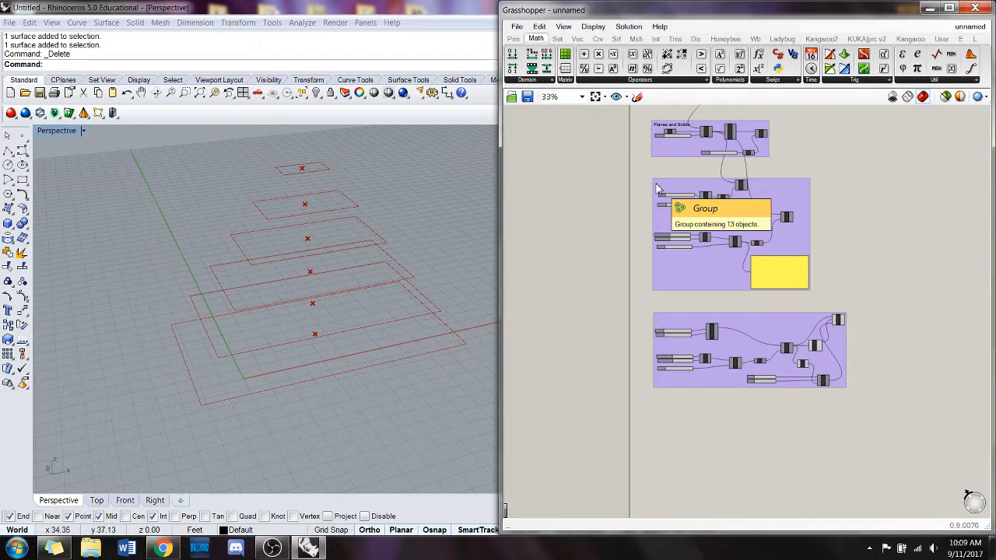
# Duplicate the grouped rectangle definition's components and place the copy directly below the group.
pyautogui.click(787, 338)
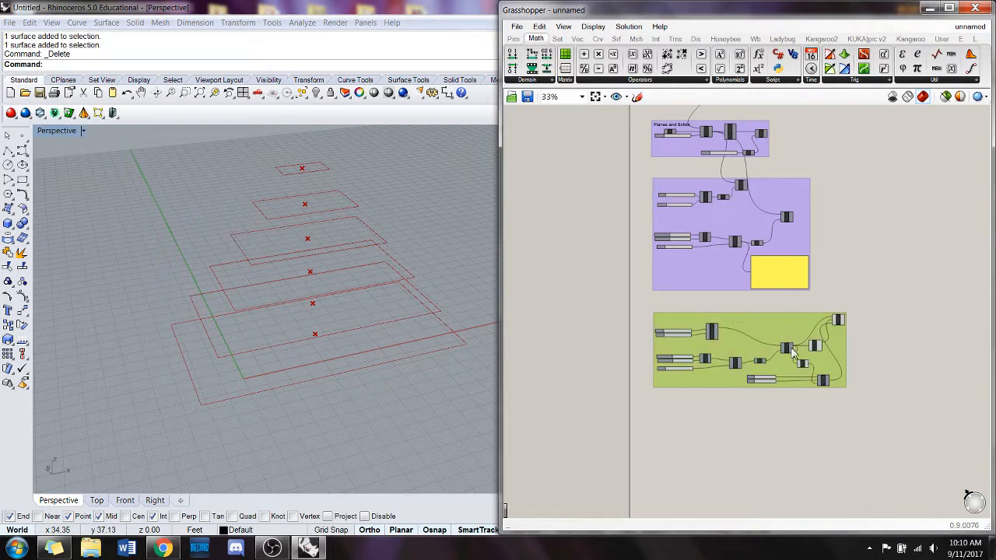
pyautogui.moveTo(880, 422); pyautogui.dragTo(582, 291)
pyautogui.keyDown('alt'); pyautogui.moveTo(754, 322); pyautogui.dragTo(753, 439); pyautogui.keyUp('alt')
pyautogui.click(868, 420)
pyautogui.moveTo(868, 420); pyautogui.dragTo(836, 342, button='right')
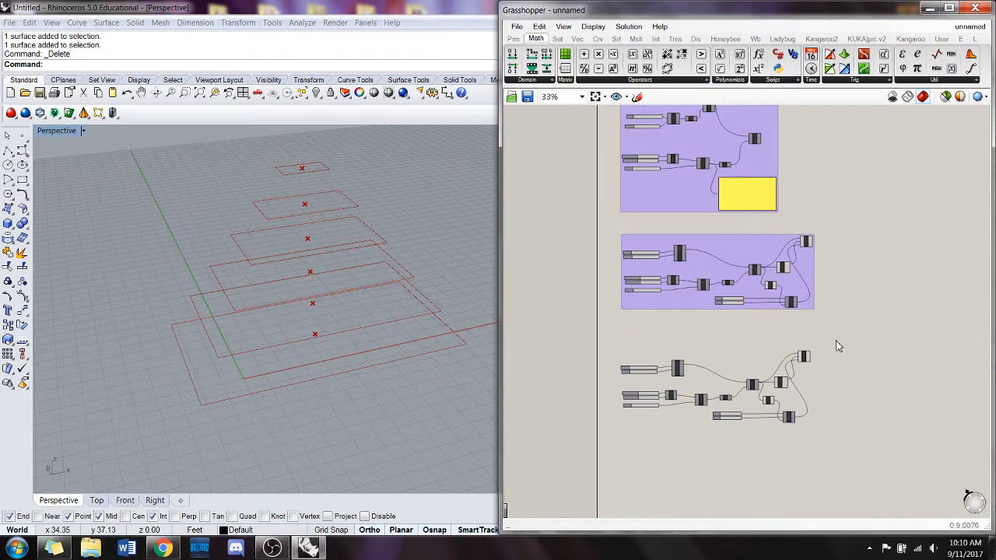
# Turn off the preview of the Scale and Polygon Center components in the original group.
pyautogui.scroll(3, 719, 359)
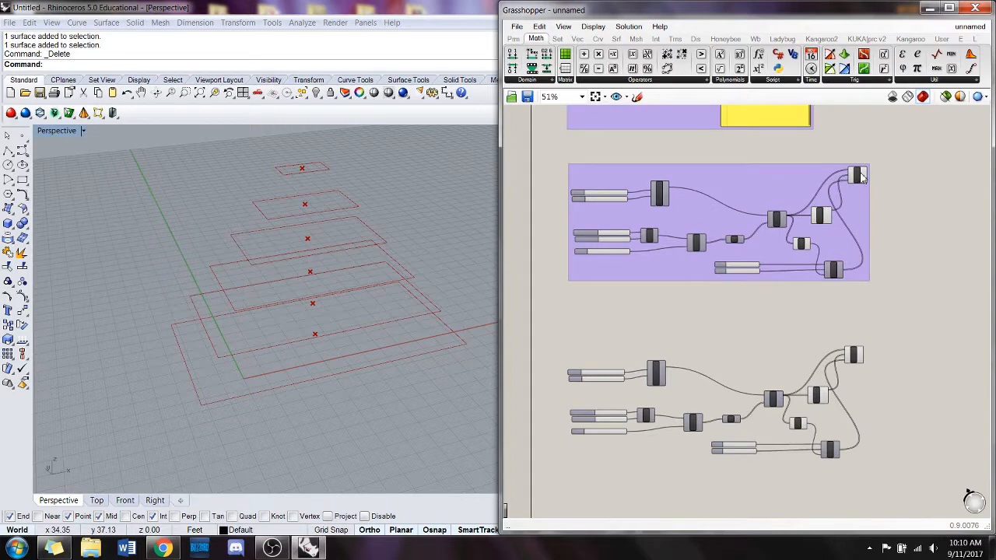
pyautogui.rightClick(861, 173)
pyautogui.click(868, 195)
pyautogui.rightClick(825, 212)
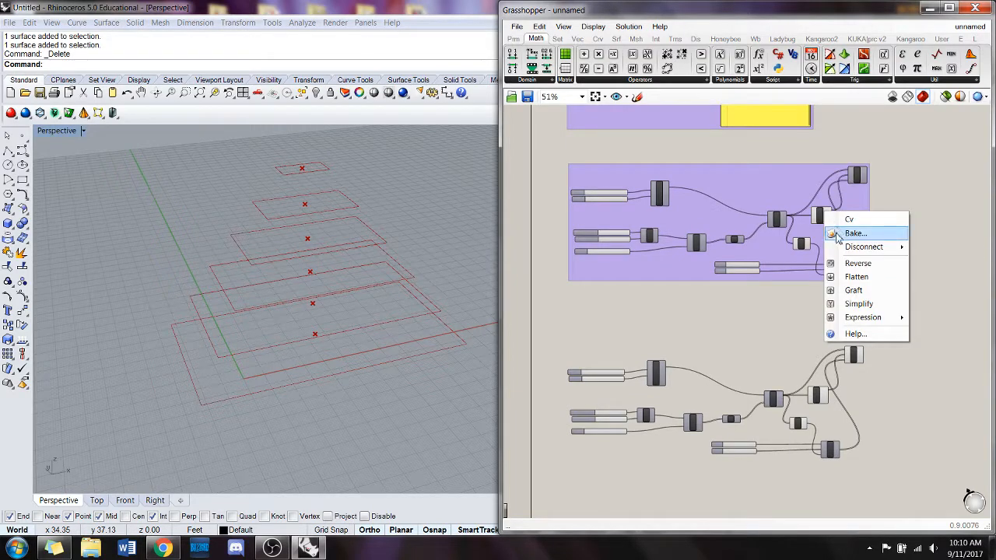
pyautogui.rightClick(818, 217)
pyautogui.click(836, 236)
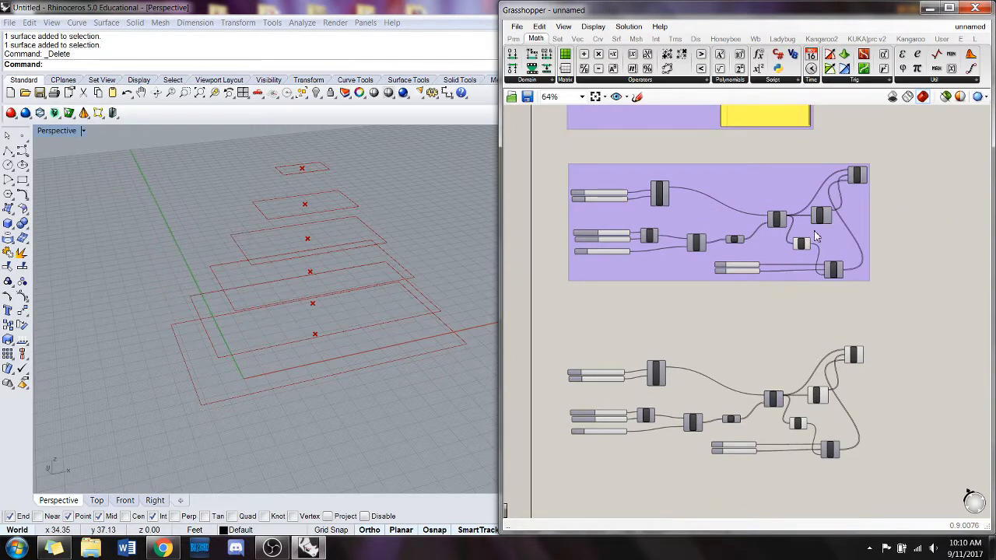
pyautogui.scroll(2, 814, 232)
pyautogui.rightClick(794, 254)
pyautogui.click(813, 273)
pyautogui.scroll(-2, 811, 265)
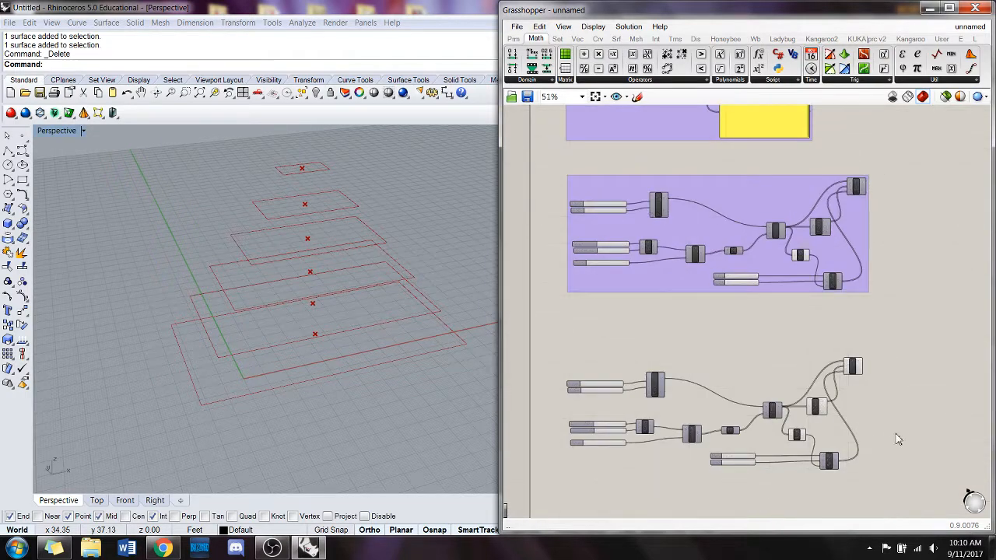
# Delete the Scale and Polygon Center components from the duplicated rectangle definition.
pyautogui.moveTo(805, 417); pyautogui.dragTo(796, 350, button='right')
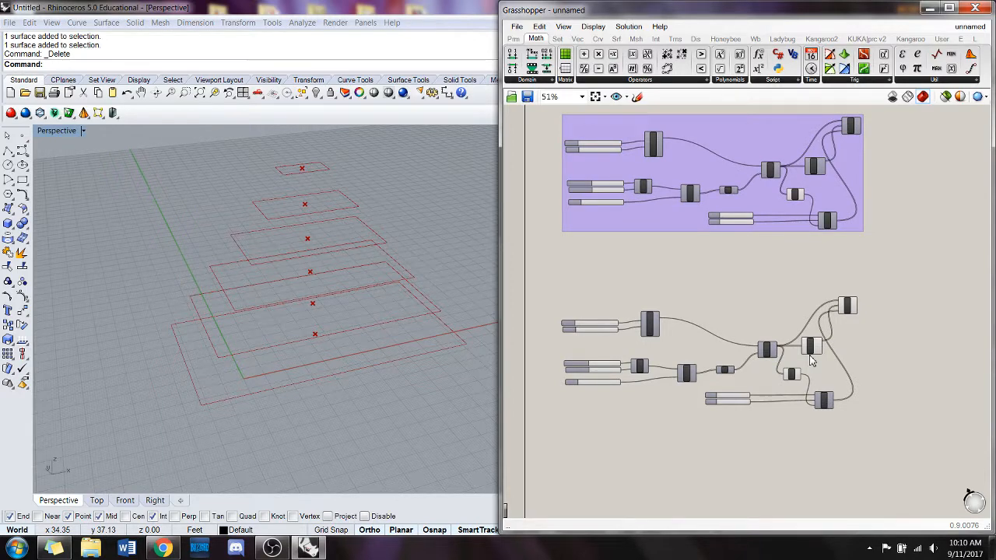
pyautogui.scroll(2, 888, 326)
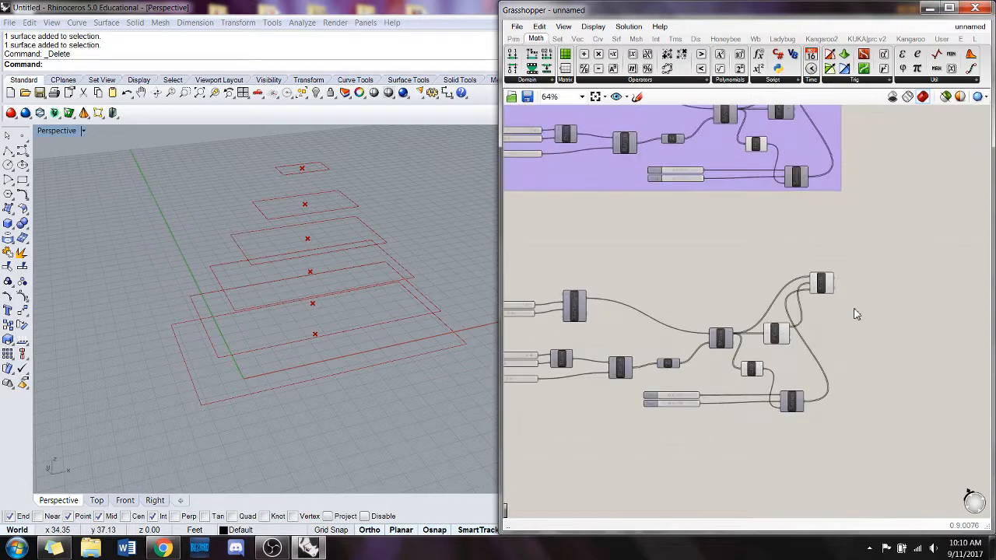
pyautogui.scroll(1, 825, 282)
pyautogui.moveTo(879, 374); pyautogui.dragTo(755, 260)
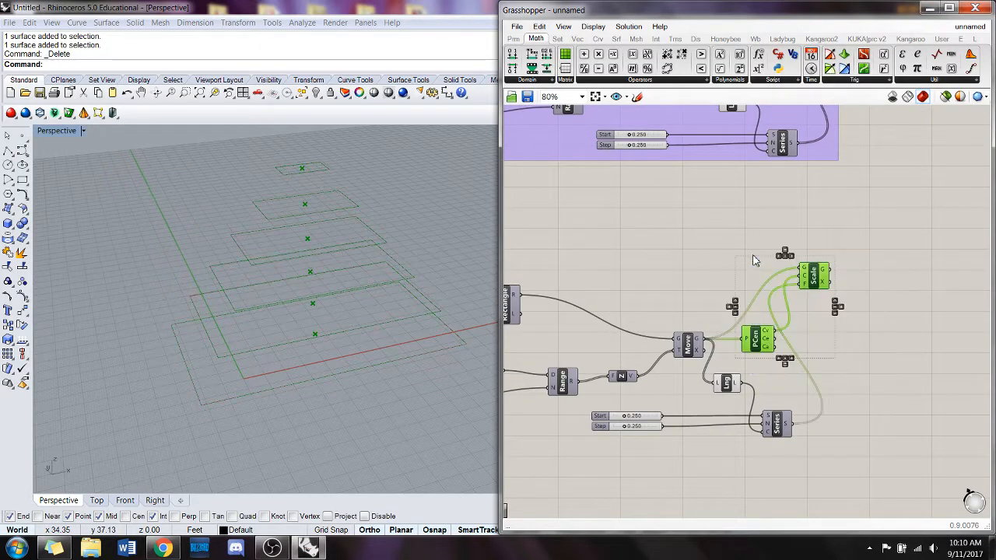
pyautogui.press('Delete')
# Turn on the duplicated Move component's preview and delete the List Length and Series components with their Start and Step sliders.
pyautogui.click(732, 387)
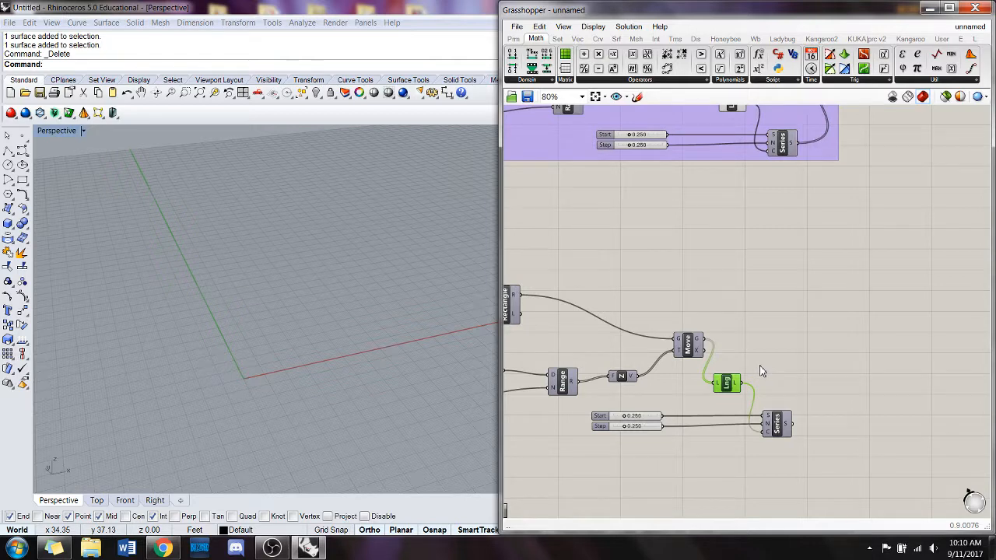
pyautogui.moveTo(785, 374); pyautogui.dragTo(794, 366, button='right')
pyautogui.rightClick(703, 336)
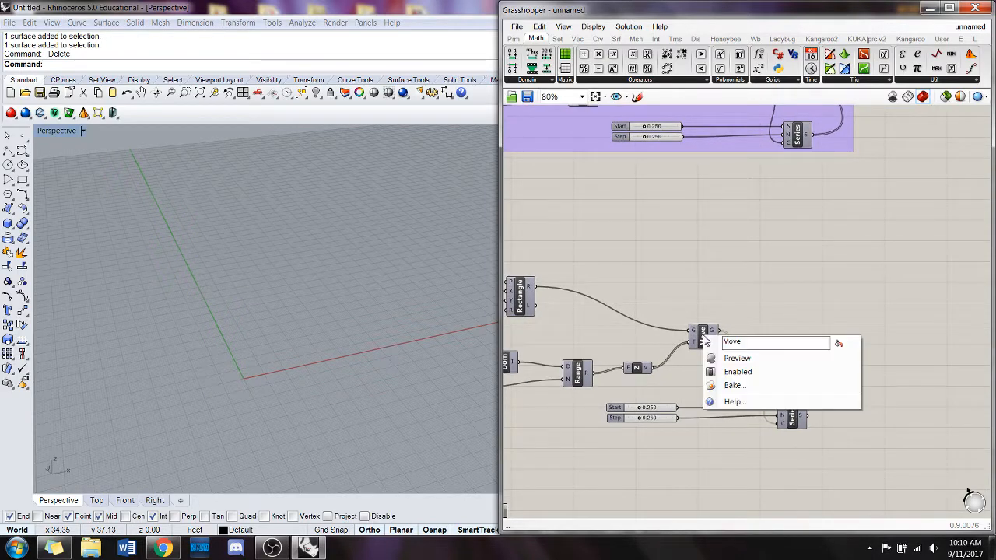
pyautogui.click(731, 358)
pyautogui.click(295, 271)
pyautogui.moveTo(295, 266); pyautogui.dragTo(317, 249, button='right')
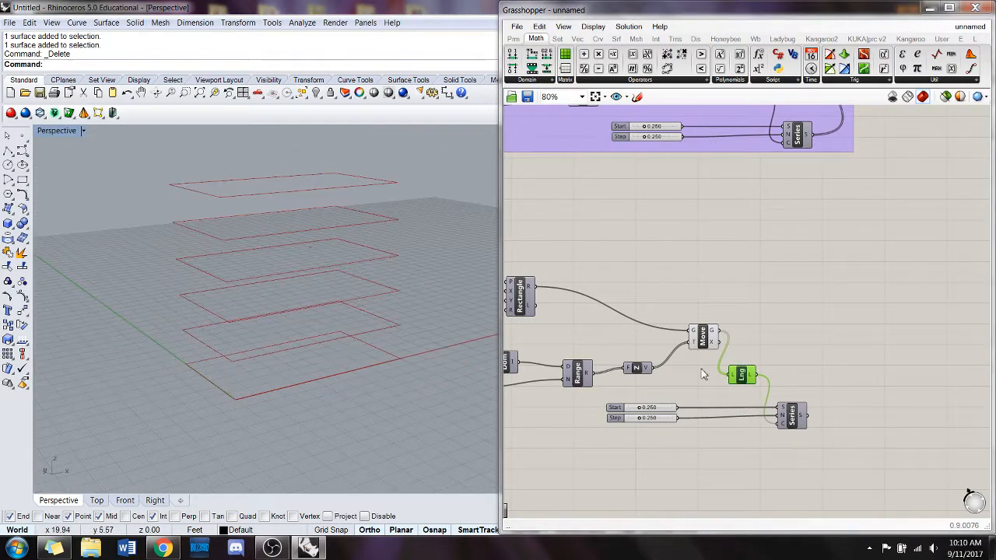
pyautogui.moveTo(837, 441); pyautogui.dragTo(654, 371)
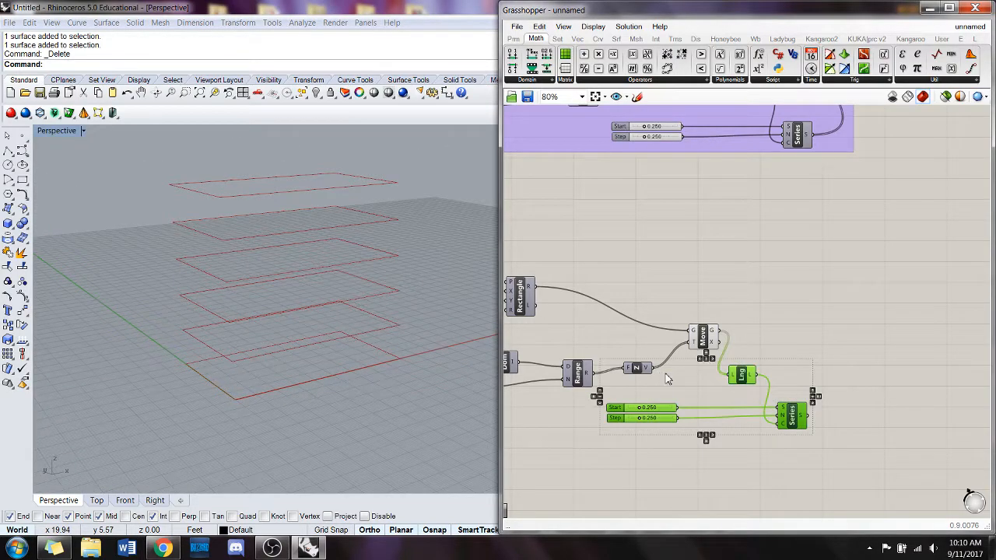
pyautogui.press('Delete')
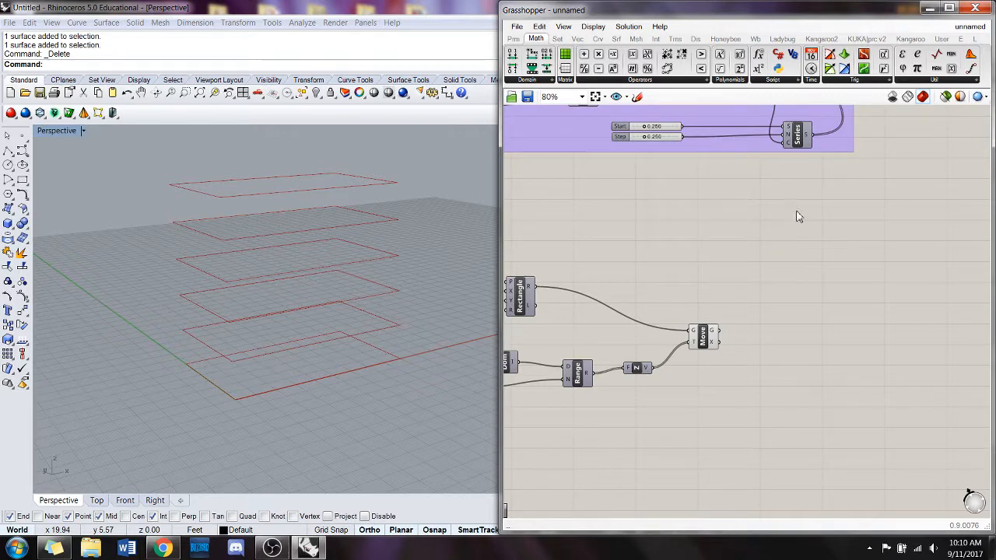
pyautogui.doubleClick(782, 362)
pyautogui.write('rot')
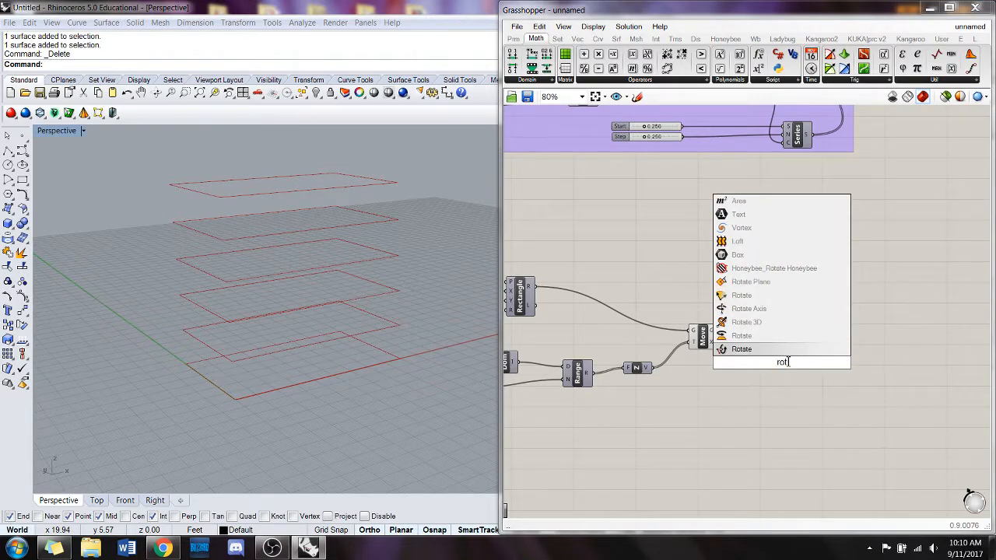
pyautogui.press('Return')
pyautogui.moveTo(784, 364); pyautogui.dragTo(807, 333)
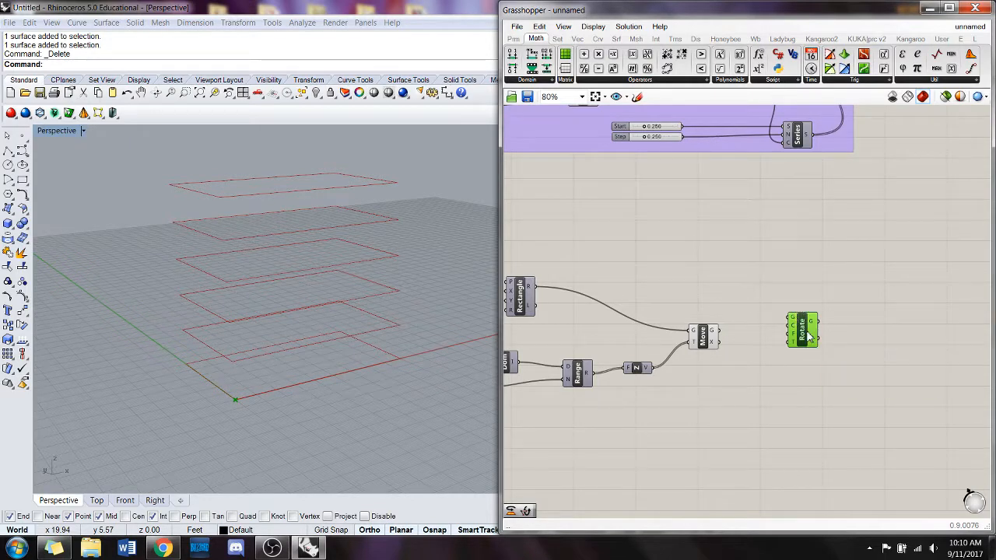
pyautogui.press('Delete')
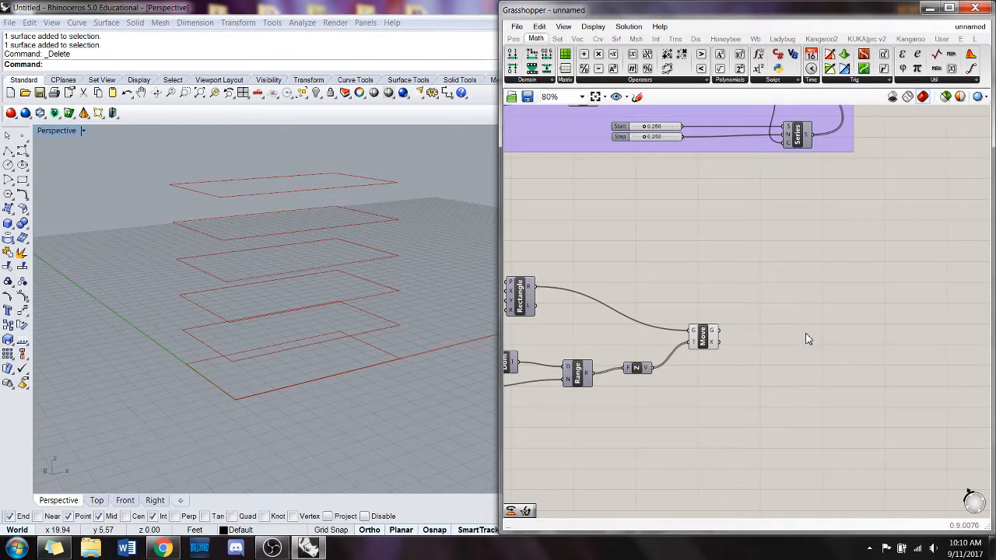
# Add the Rotate component that rotates an object in a plane, placing it beyond the Move component.
pyautogui.doubleClick(807, 339)
pyautogui.write('rotate')
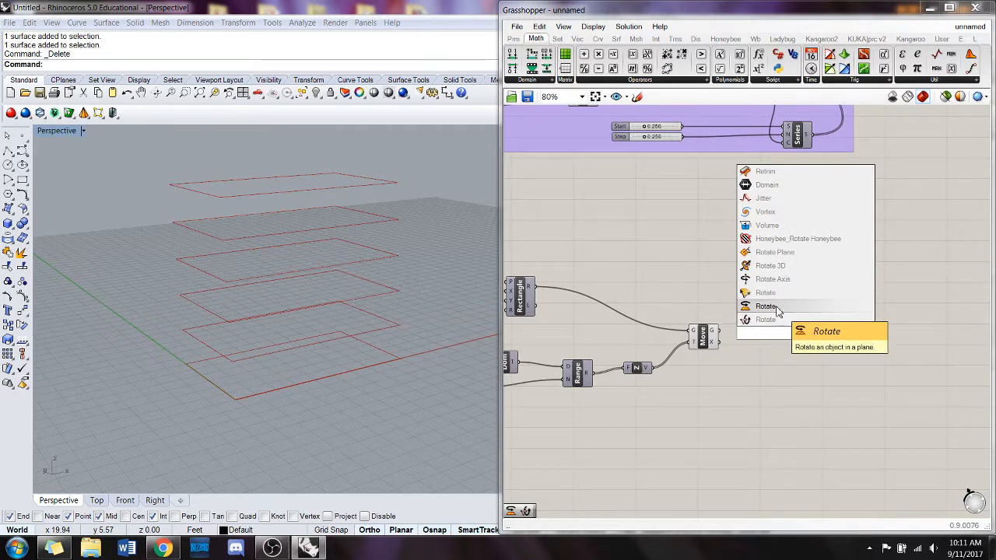
pyautogui.click(748, 320)
pyautogui.moveTo(808, 332); pyautogui.dragTo(821, 331)
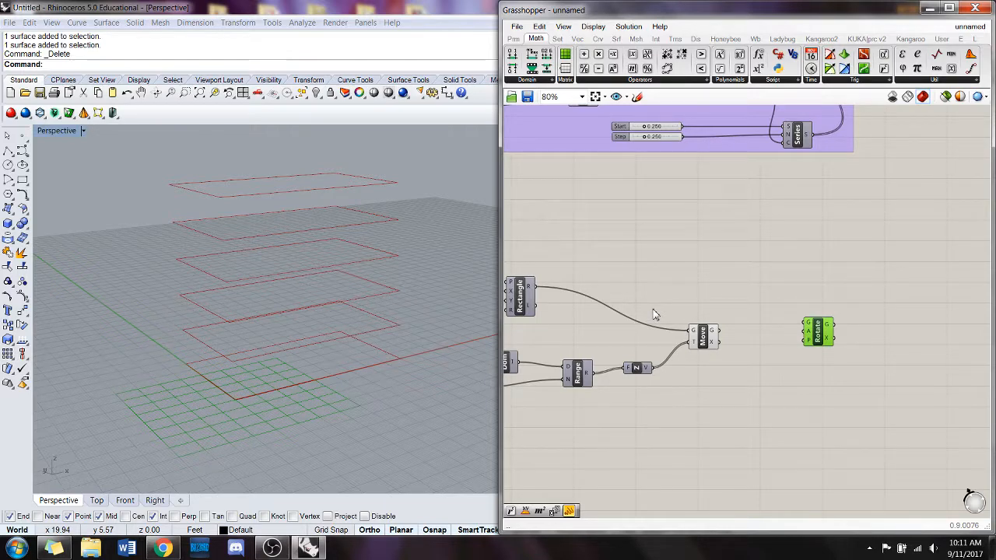
# Feed the Move component's geometry output into Rotate's geometry input, replacing the wire from the Rectangle component.
pyautogui.moveTo(535, 288); pyautogui.dragTo(806, 322)
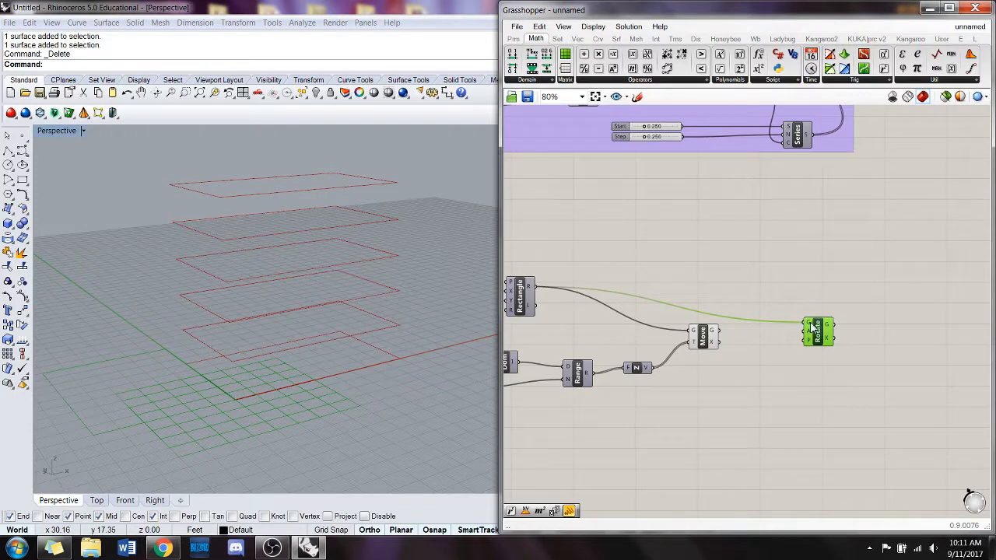
pyautogui.moveTo(811, 325); pyautogui.dragTo(802, 315)
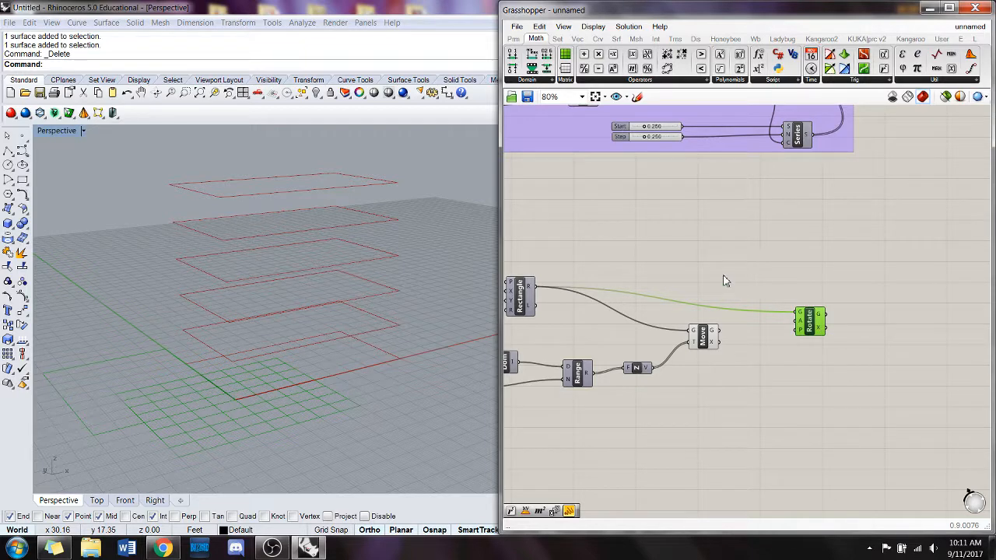
pyautogui.moveTo(714, 330); pyautogui.dragTo(796, 313)
pyautogui.moveTo(707, 285); pyautogui.dragTo(736, 276, button='right')
pyautogui.moveTo(225, 268); pyautogui.dragTo(307, 258, button='right')
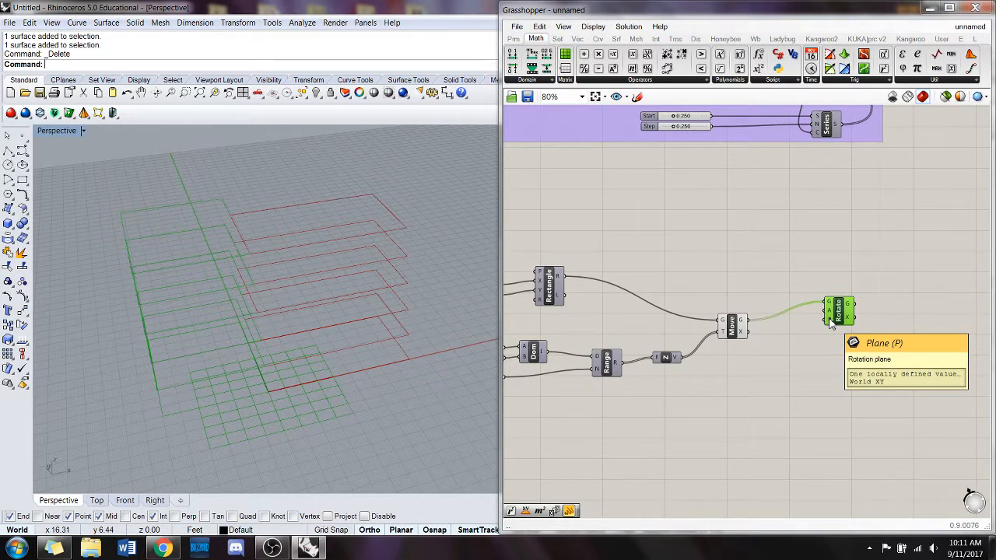
# Add a Polygon Center component fed by Move's geometry and connect its centre output to Rotate's plane input.
pyautogui.doubleClick(722, 243)
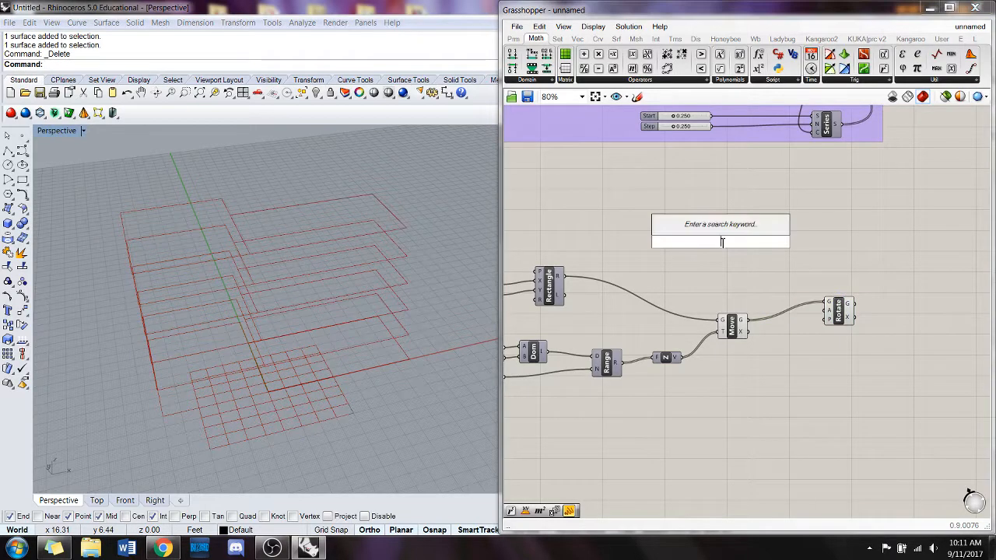
pyautogui.write('pol')
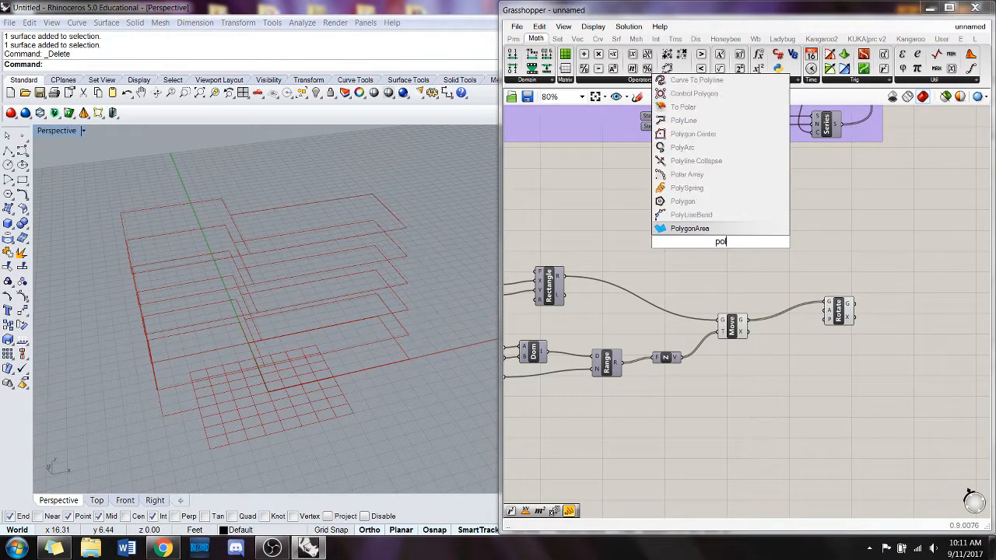
pyautogui.press('BackSpace')
pyautogui.write('in')
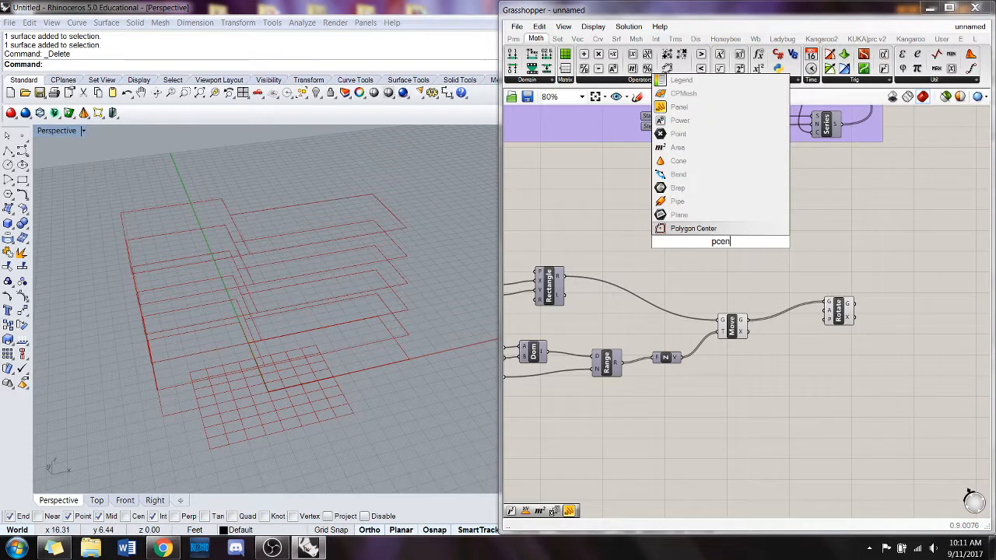
pyautogui.click(720, 230)
pyautogui.moveTo(749, 320)
pyautogui.mouseDown()
pyautogui.moveTo(713, 244)
pyautogui.moveTo(840, 267)
pyautogui.moveTo(826, 318)
pyautogui.mouseUp()
pyautogui.click(720, 246)
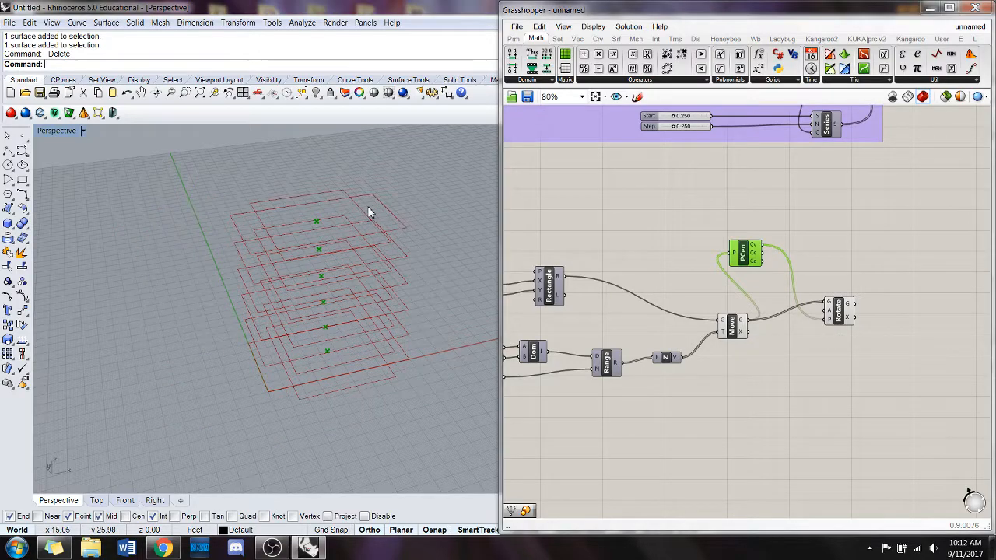
# Turn off the Move component's preview and place Polygon Center between Move and Rotate.
pyautogui.moveTo(283, 221); pyautogui.dragTo(300, 272, button='right')
pyautogui.rightClick(731, 323)
pyautogui.click(754, 346)
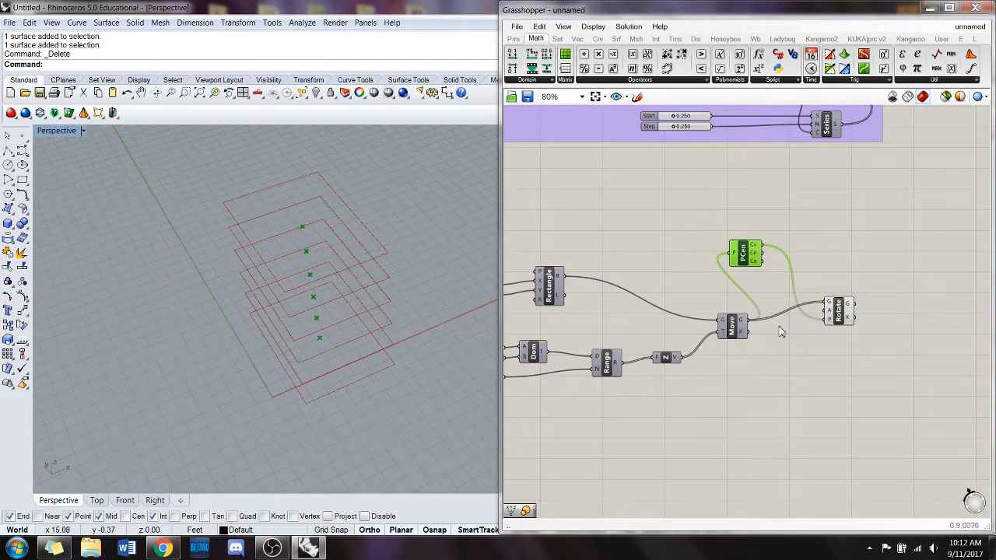
pyautogui.moveTo(747, 262); pyautogui.dragTo(784, 290)
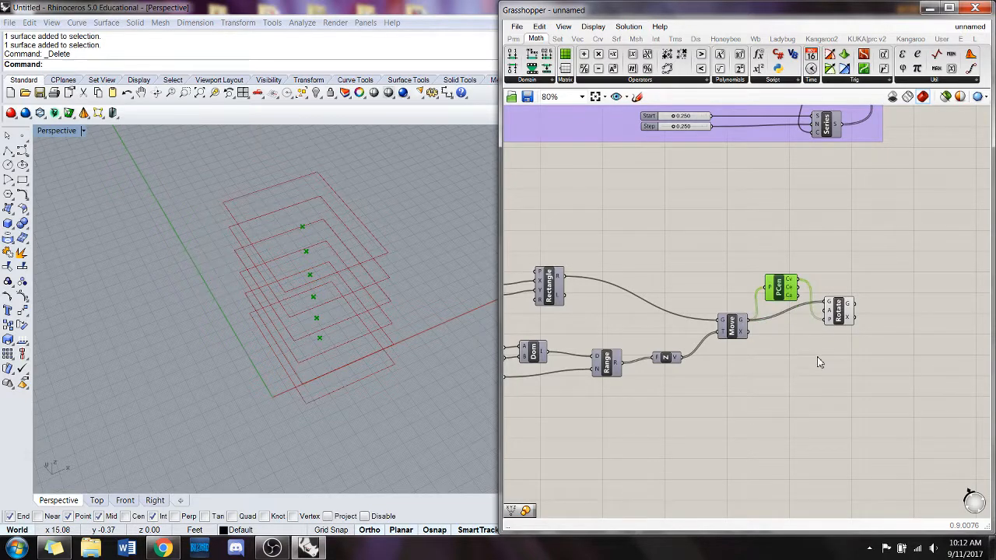
pyautogui.click(817, 356)
# Add a Range component and place it just below the Move and Rotate components.
pyautogui.doubleClick(785, 432)
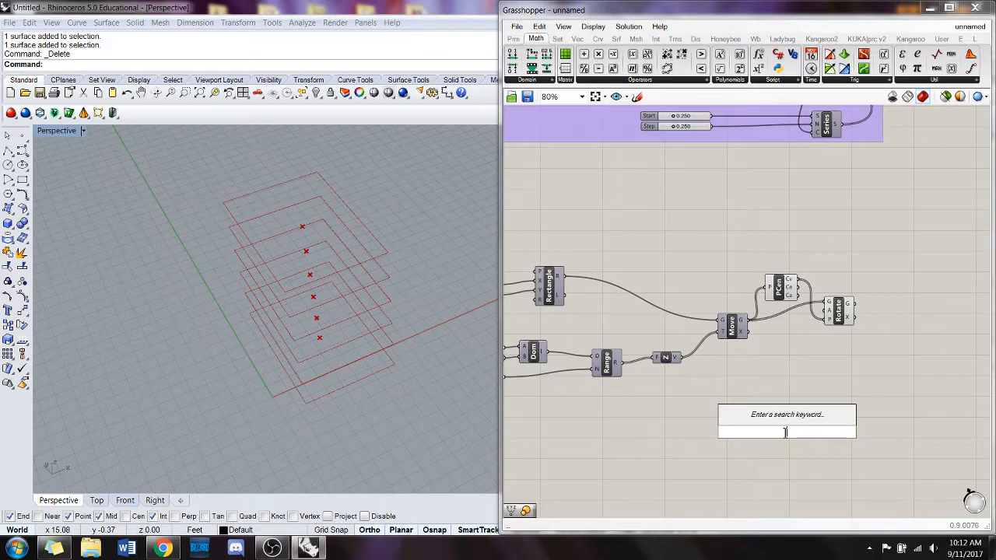
pyautogui.write('range')
pyautogui.press('Return')
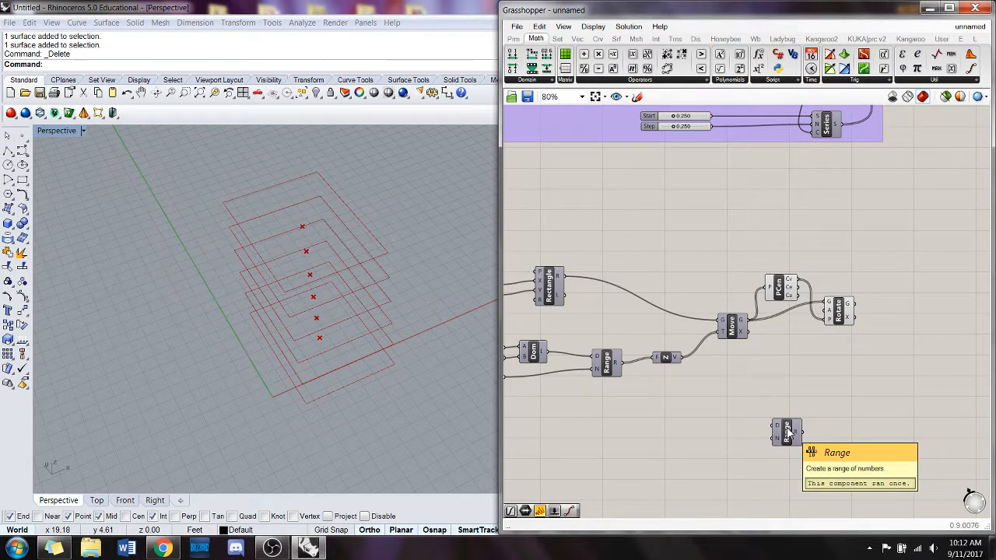
pyautogui.moveTo(788, 432); pyautogui.dragTo(777, 371)
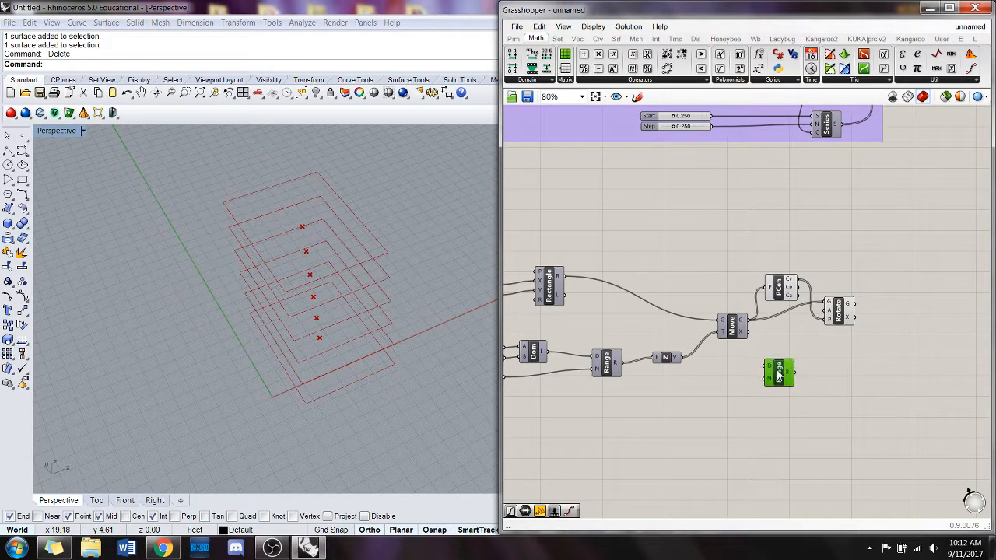
pyautogui.moveTo(669, 387); pyautogui.dragTo(741, 376, button='right')
pyautogui.doubleClick(748, 379)
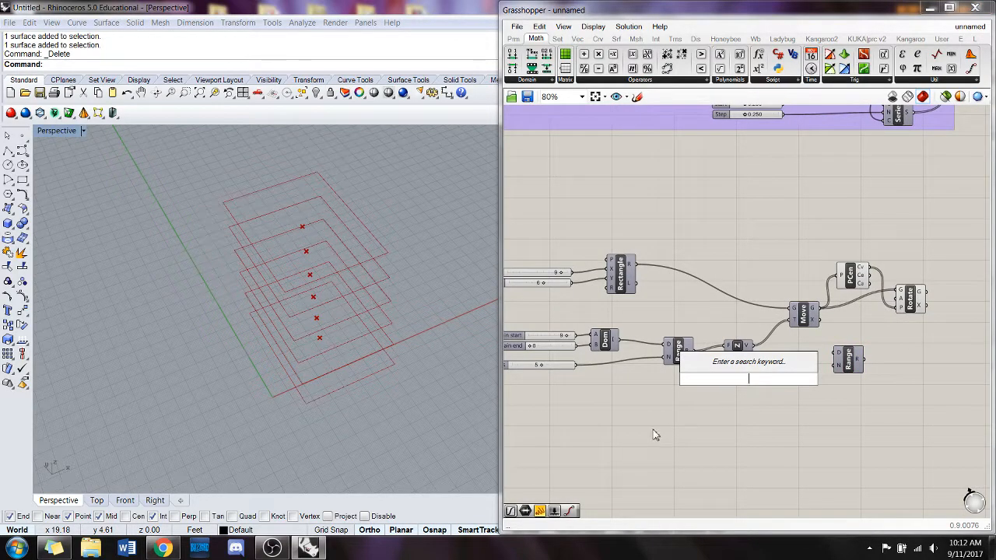
pyautogui.moveTo(633, 396); pyautogui.dragTo(641, 380, button='right')
pyautogui.doubleClick(748, 388)
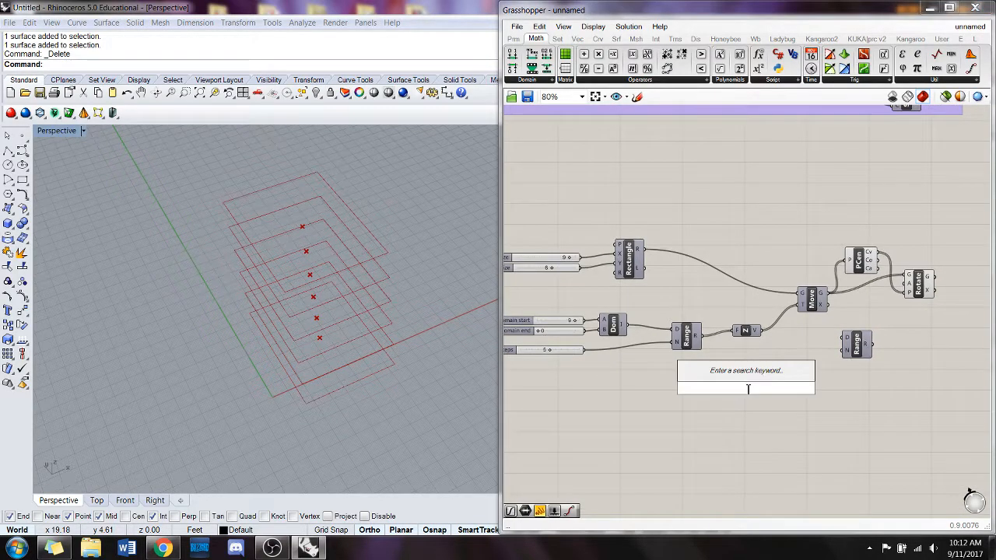
pyautogui.click(626, 388)
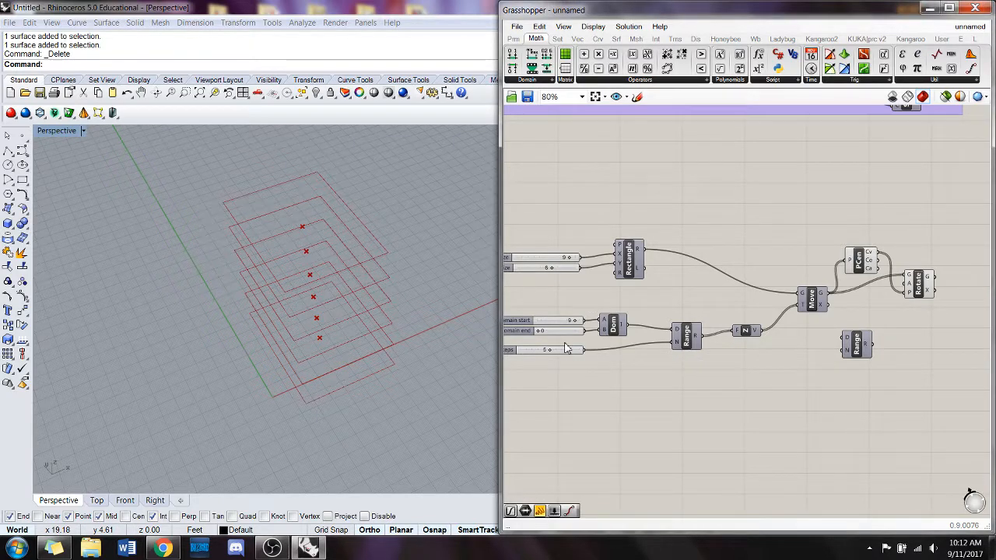
# Add a Subtraction component below the first Range and connect that Range's steps slider to its A input.
pyautogui.doubleClick(684, 382)
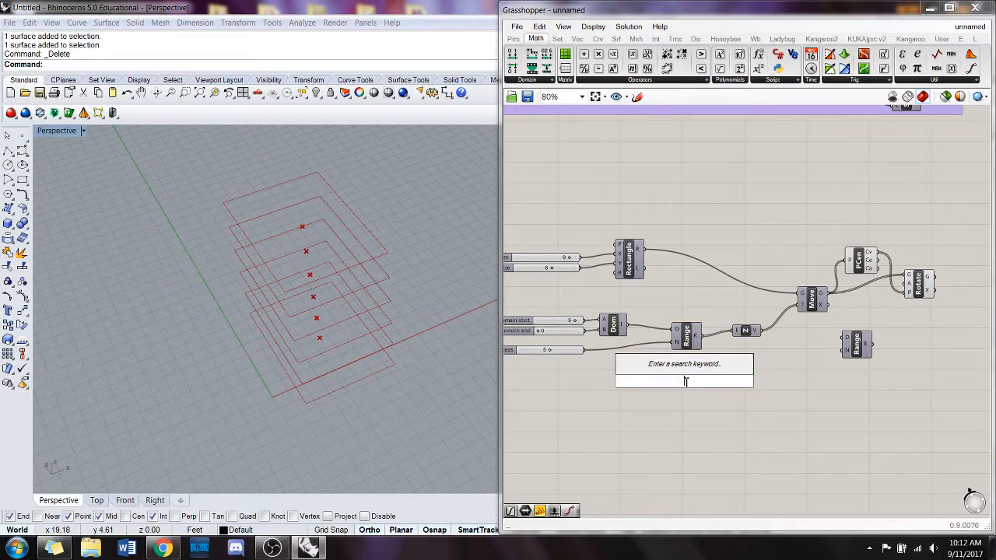
pyautogui.write('a')
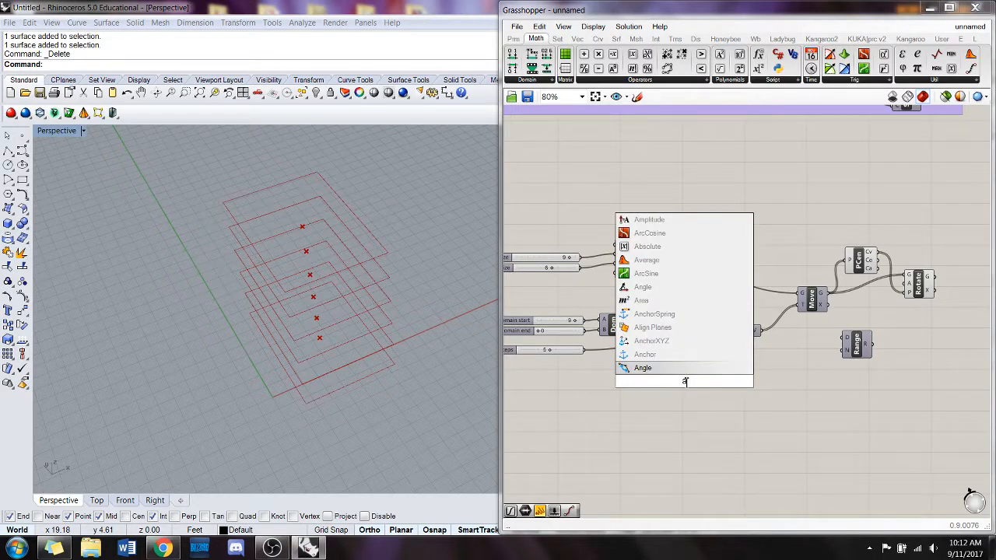
pyautogui.write('-b')
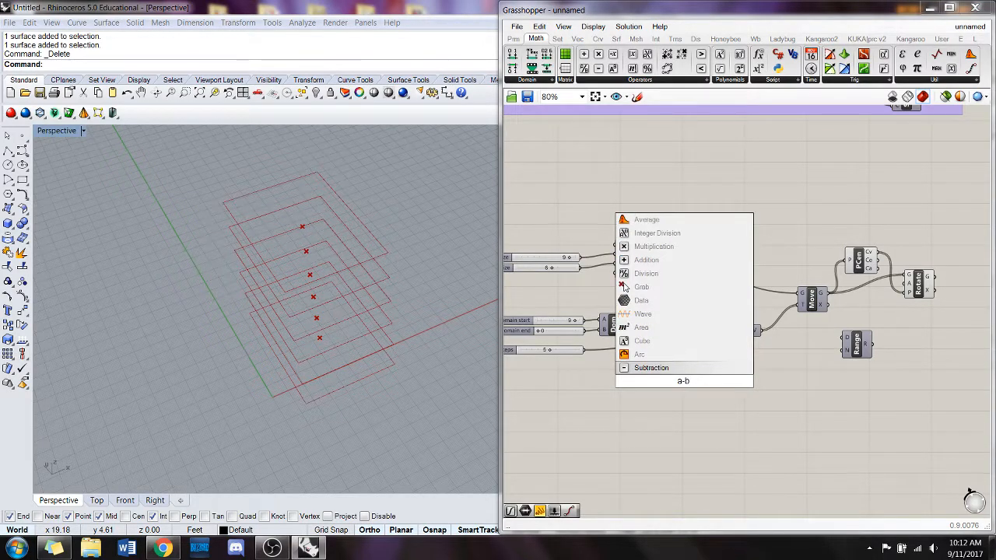
pyautogui.click(688, 371)
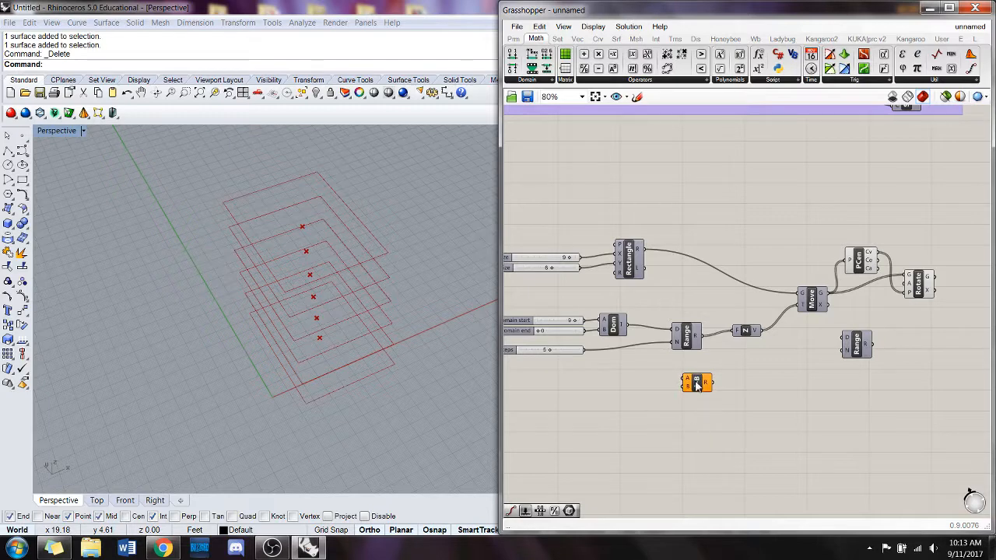
pyautogui.moveTo(698, 386); pyautogui.dragTo(711, 385)
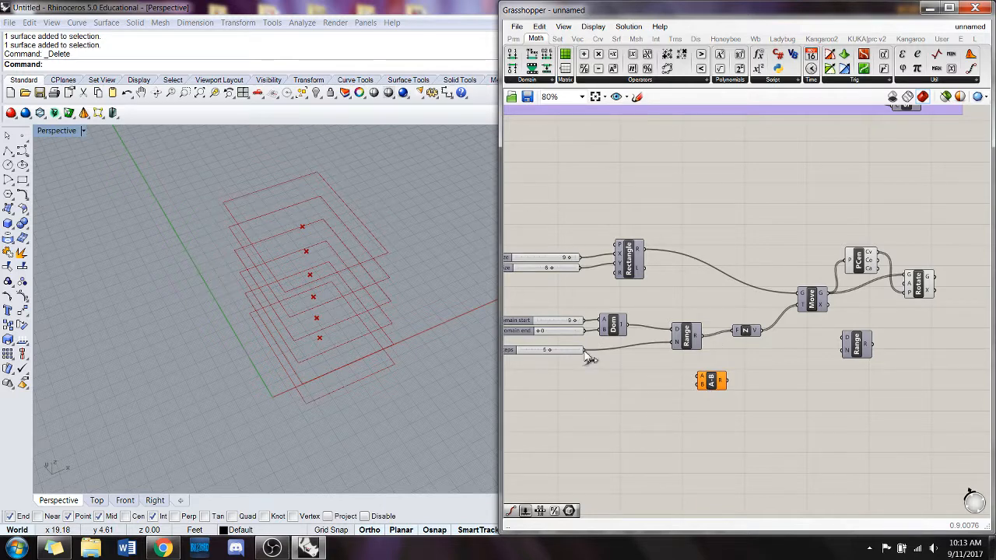
pyautogui.moveTo(585, 351); pyautogui.dragTo(703, 378)
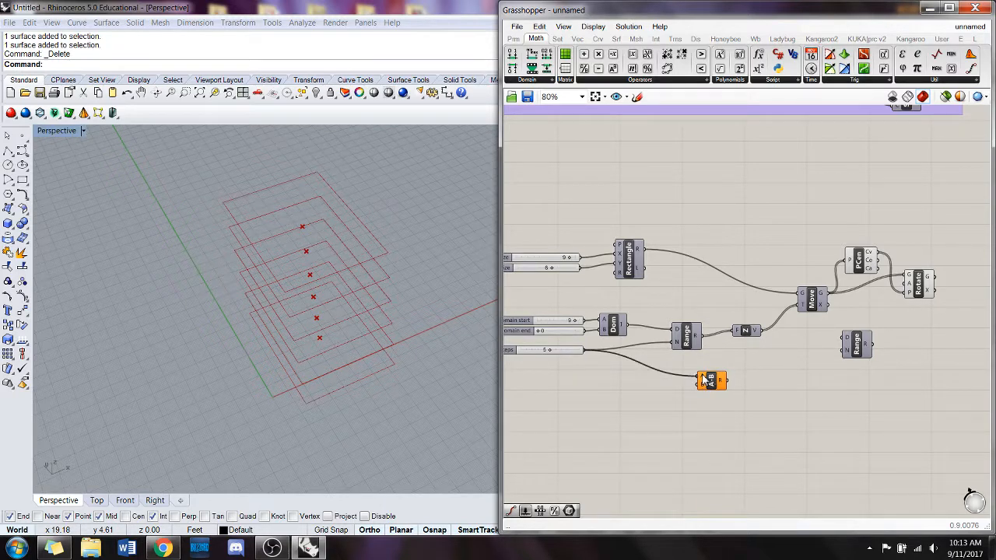
# Add a panel containing the value 1 below the Subtraction component.
pyautogui.doubleClick(643, 415)
pyautogui.write('panel')
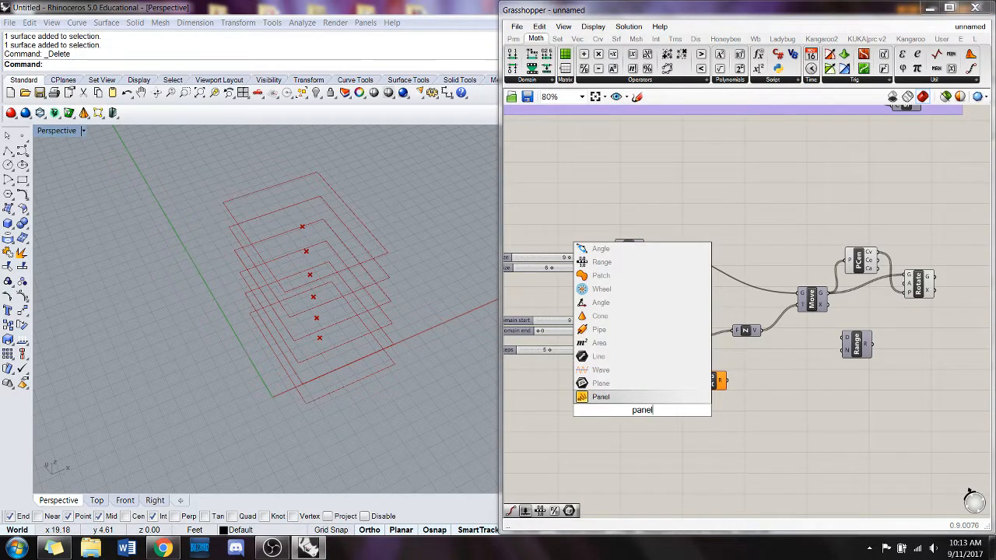
pyautogui.press('Return')
pyautogui.doubleClick(644, 411)
pyautogui.write('1')
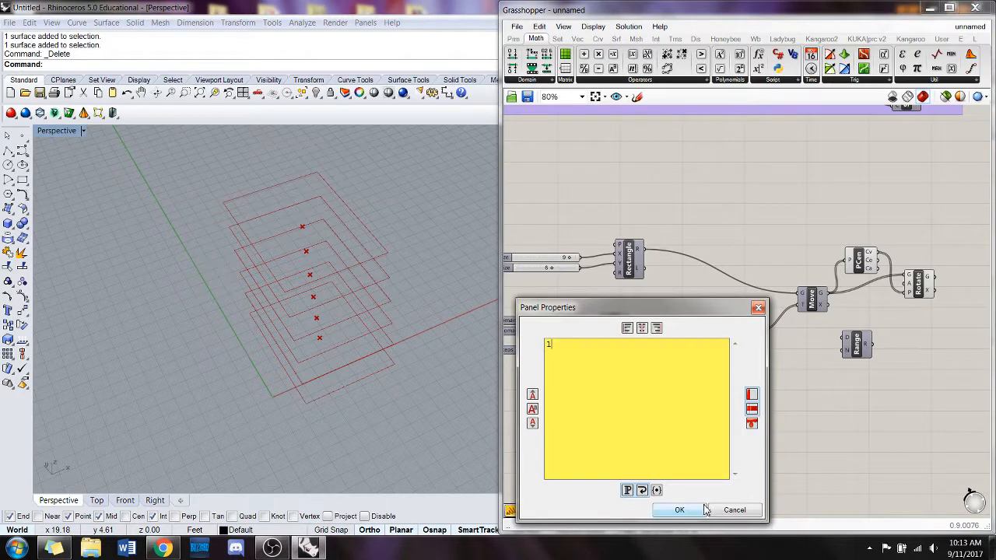
pyautogui.click(694, 510)
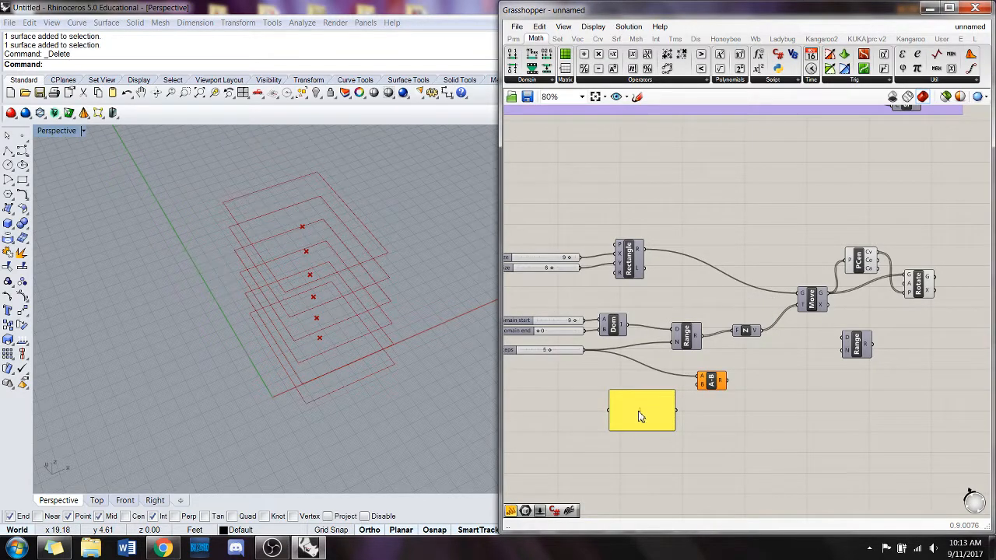
# Connect the panel with 1 to Subtraction's B input, shrink the panel and place it level with that input.
pyautogui.moveTo(673, 437); pyautogui.dragTo(699, 385)
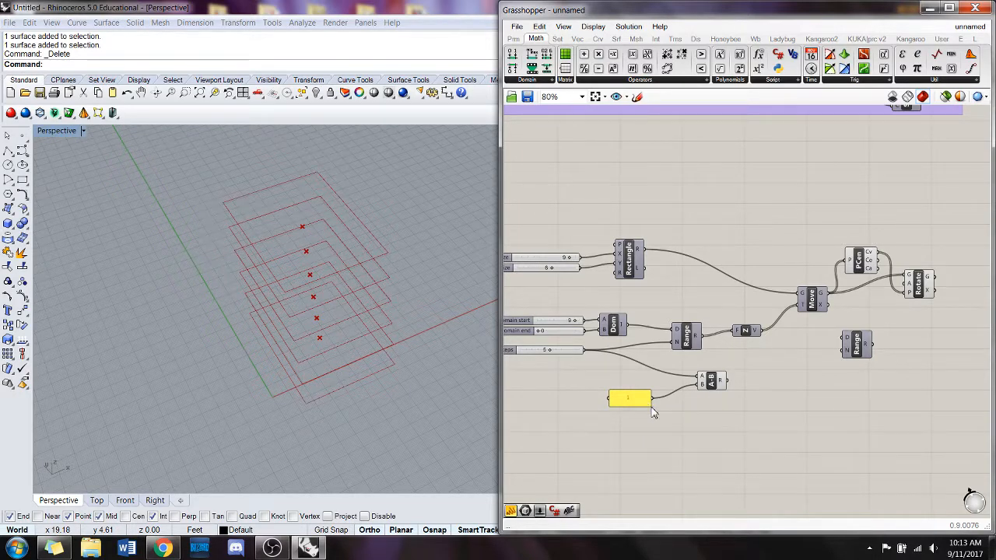
pyautogui.moveTo(651, 404); pyautogui.dragTo(643, 404)
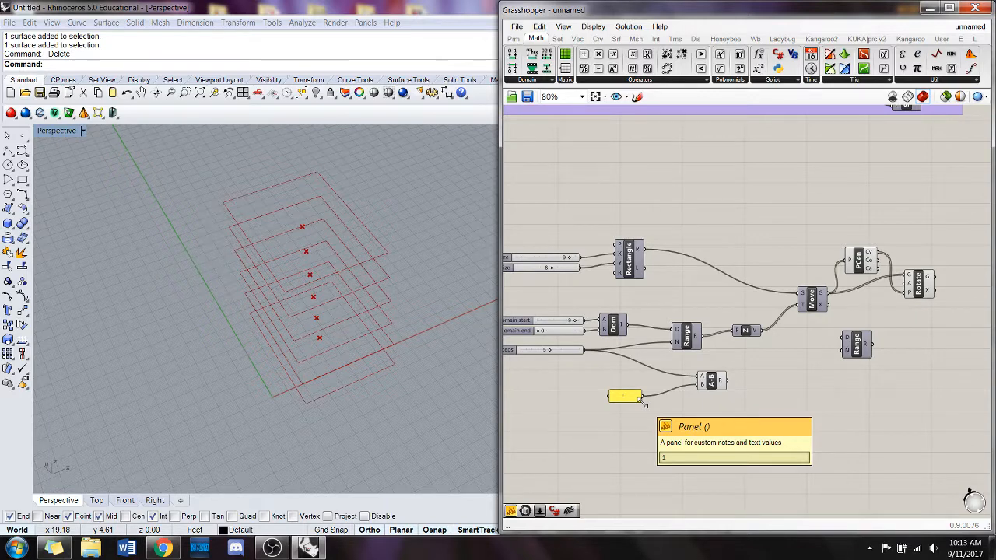
pyautogui.moveTo(629, 397); pyautogui.dragTo(650, 385)
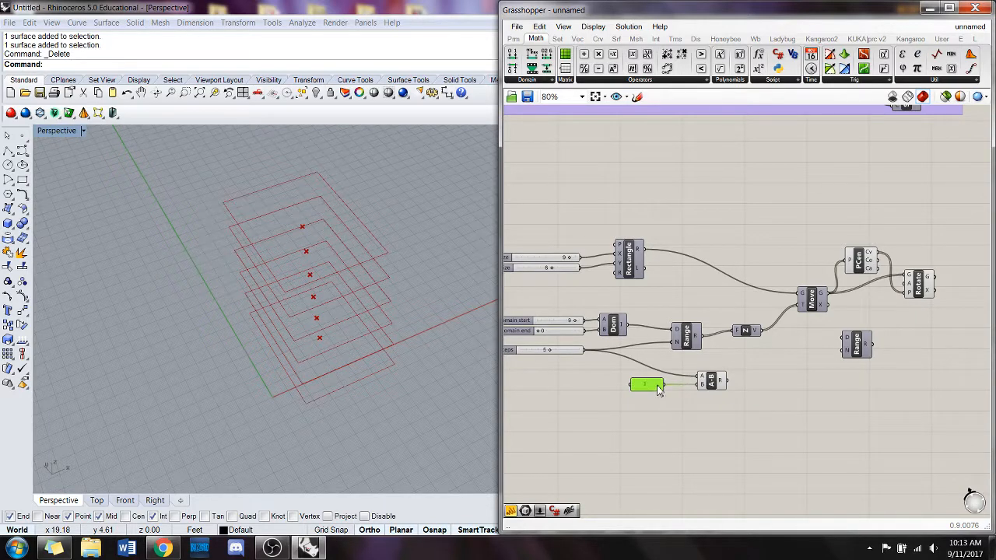
pyautogui.click(673, 423)
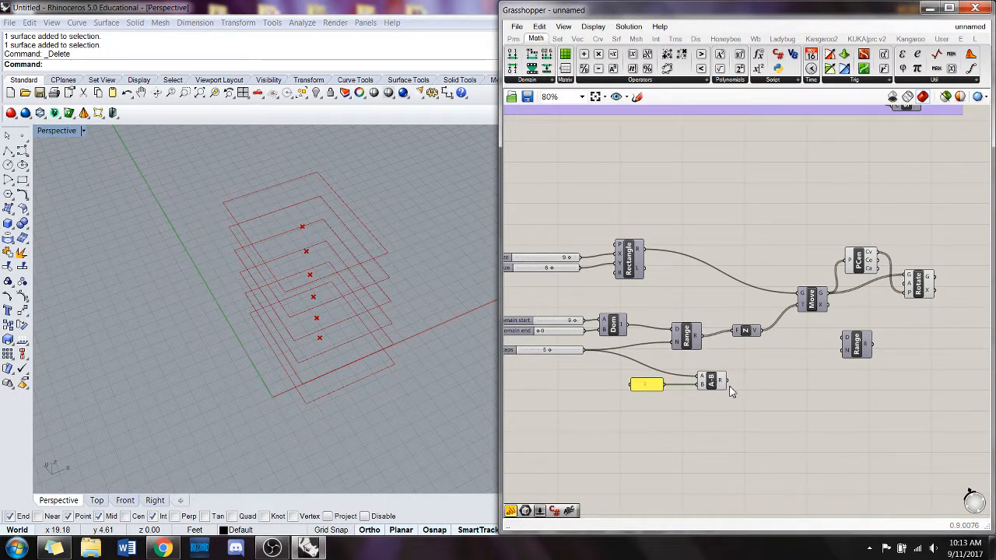
# Connect the Subtraction result to the N (steps) input of the second Range component.
pyautogui.moveTo(716, 404); pyautogui.dragTo(662, 402, button='right')
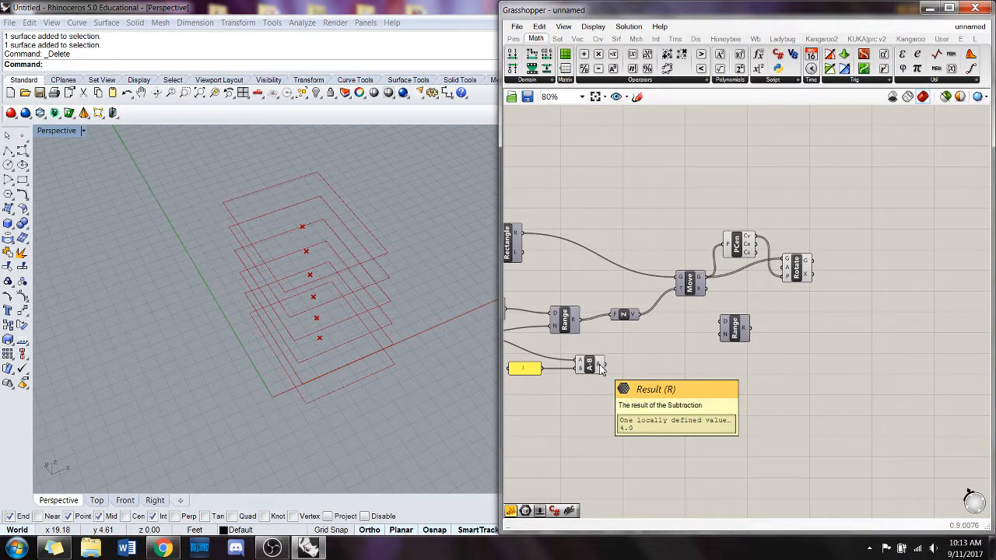
pyautogui.moveTo(596, 404); pyautogui.dragTo(616, 398, button='right')
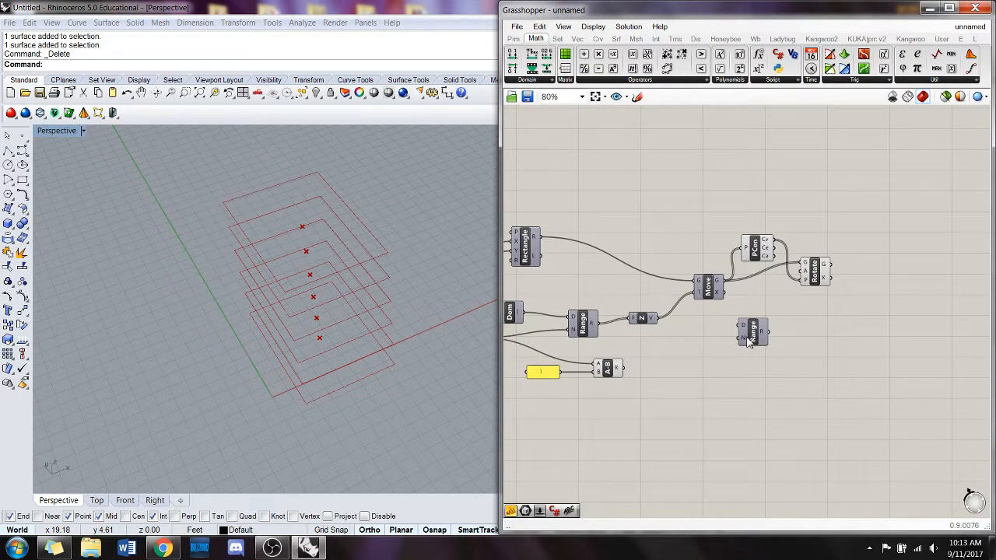
pyautogui.moveTo(623, 369); pyautogui.dragTo(739, 343)
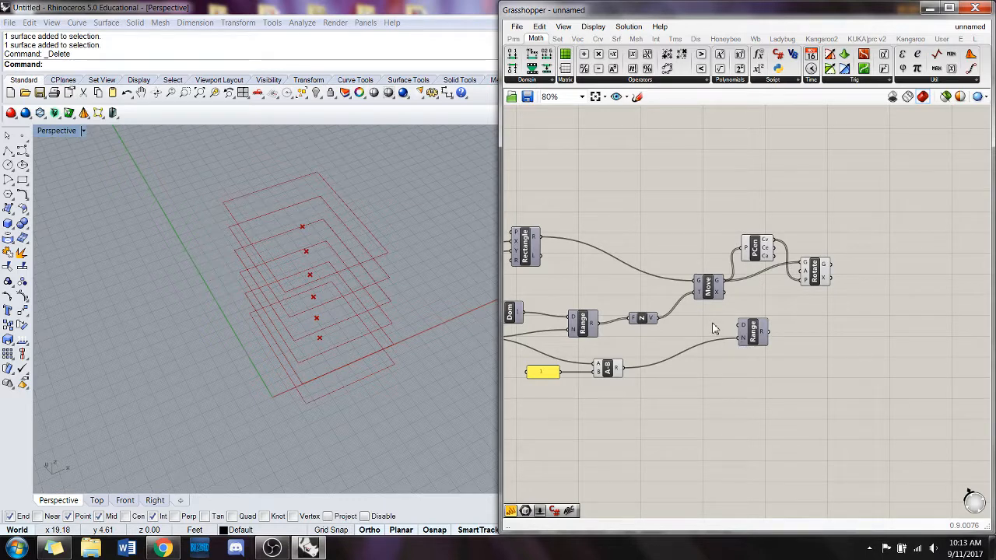
# Add a panel containing "0 to 90" near the second Range component.
pyautogui.doubleClick(698, 387)
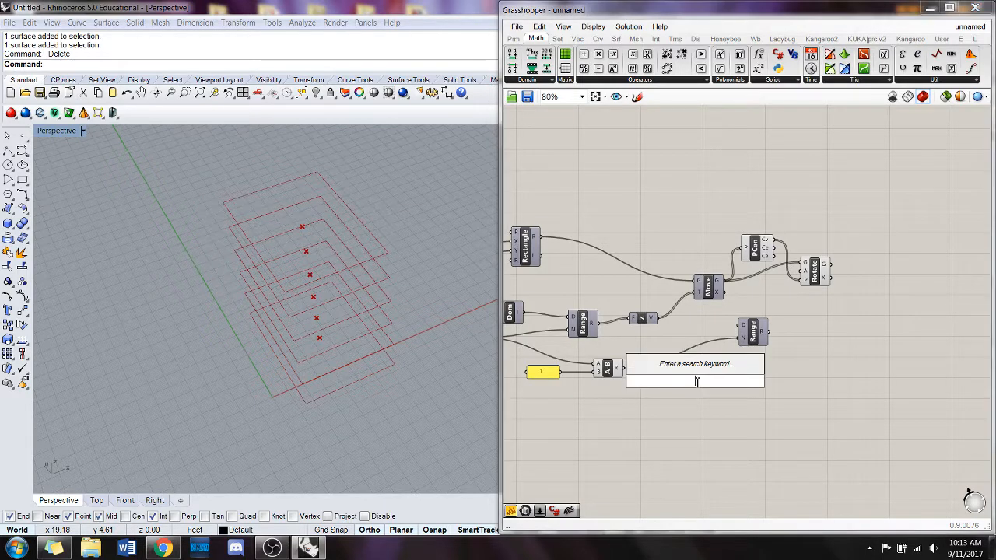
pyautogui.write('panel')
pyautogui.press('Return')
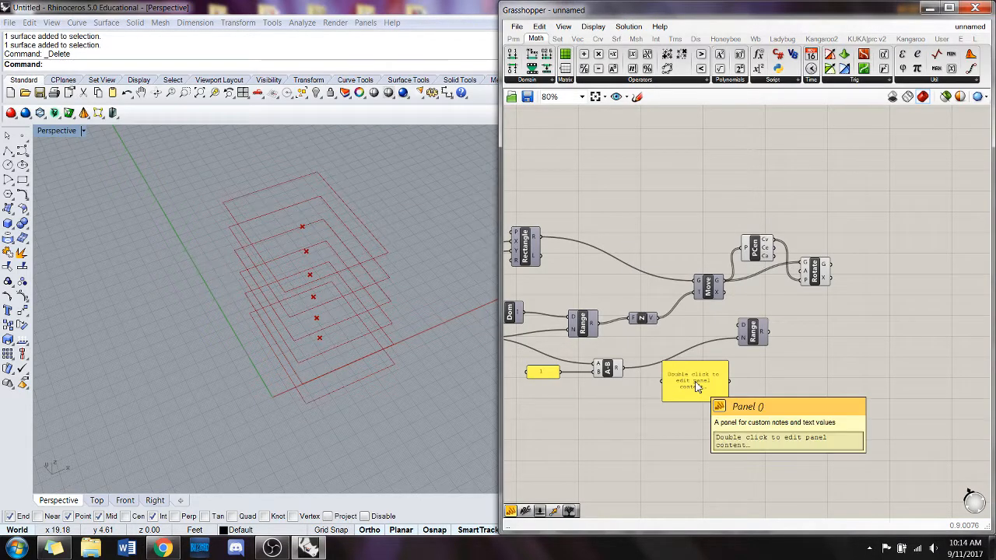
pyautogui.doubleClick(698, 386)
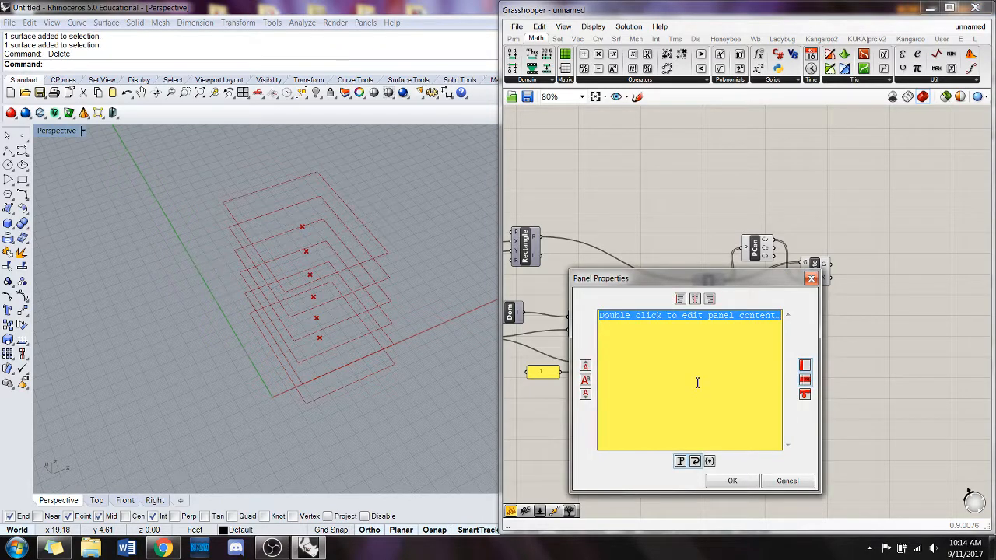
pyautogui.write('0 to 90')
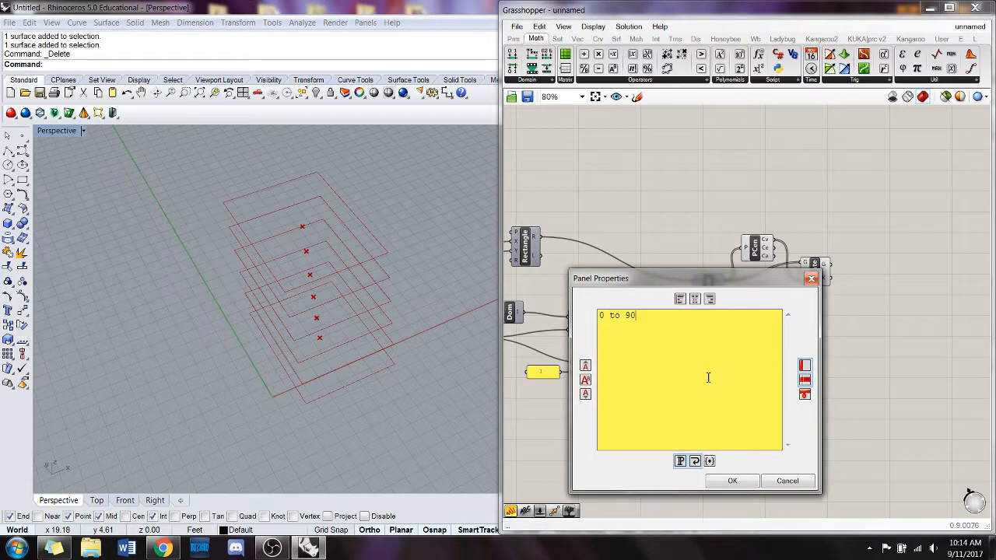
pyautogui.click(732, 481)
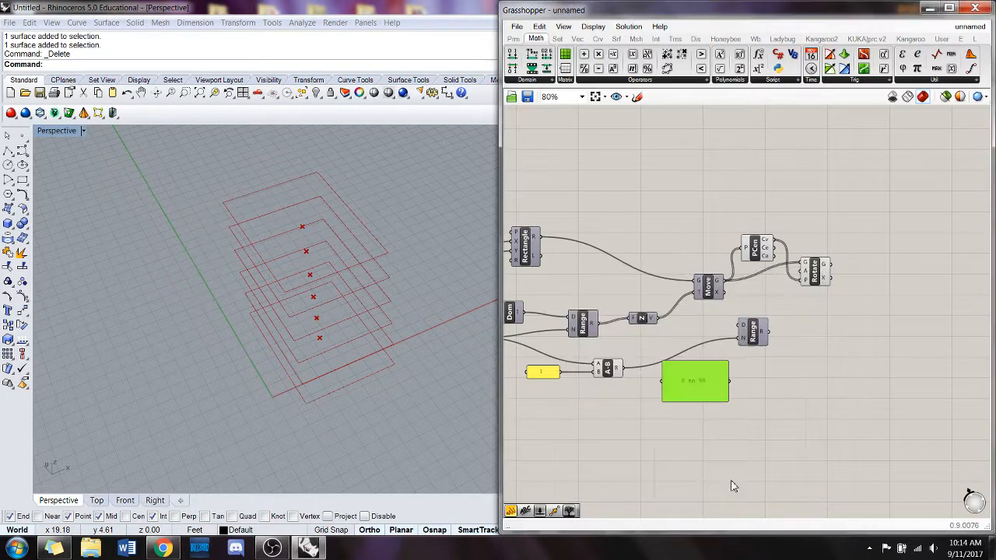
# Connect the "0 to 90" panel to the second Range's domain input, shrink the panel and place it beside Range.
pyautogui.moveTo(728, 402); pyautogui.dragTo(733, 327)
pyautogui.moveTo(697, 372); pyautogui.dragTo(704, 331)
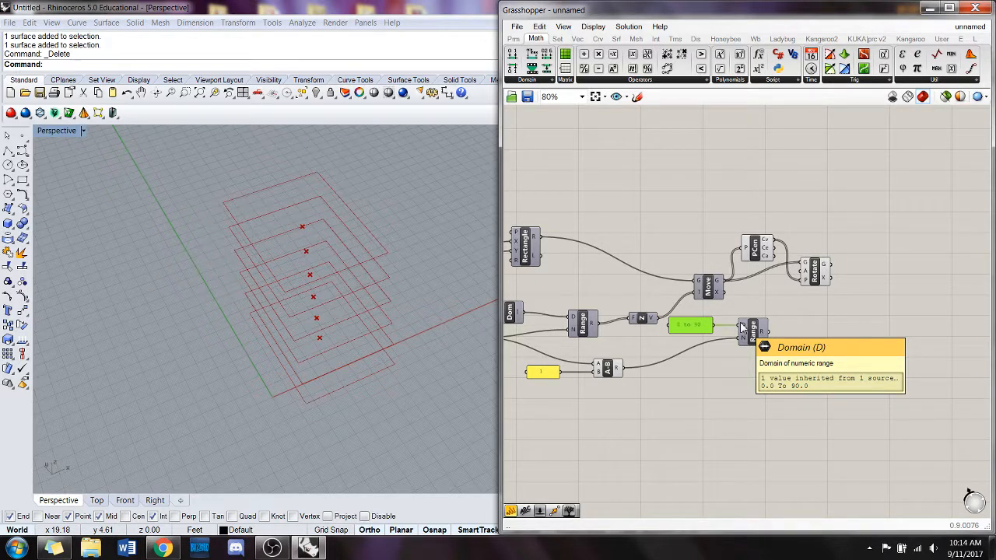
pyautogui.click(687, 384)
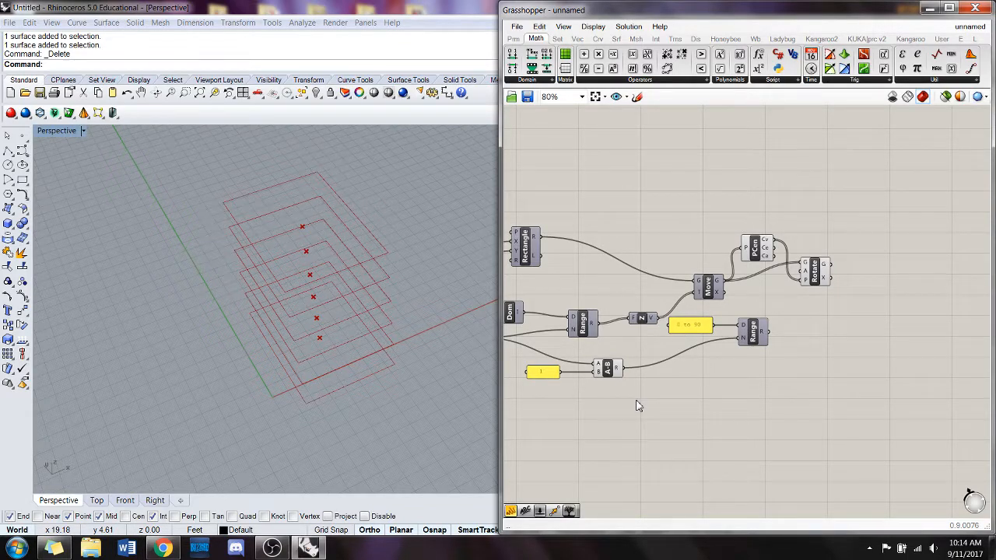
# Move the "0 to 90" panel and the second Range together down to the level of the Subtraction component.
pyautogui.moveTo(803, 369); pyautogui.dragTo(699, 325)
pyautogui.moveTo(706, 340); pyautogui.dragTo(701, 357)
pyautogui.click(762, 330)
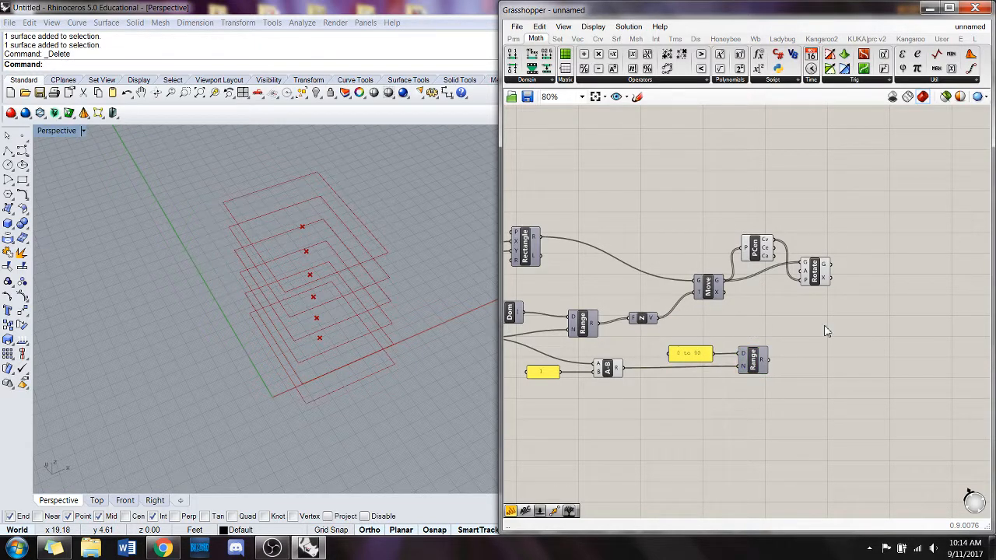
# Connect the second Range's output to Rotate's angle input, and check the rotated rectangles and the Range values.
pyautogui.moveTo(822, 329); pyautogui.dragTo(770, 342, button='right')
pyautogui.moveTo(721, 363)
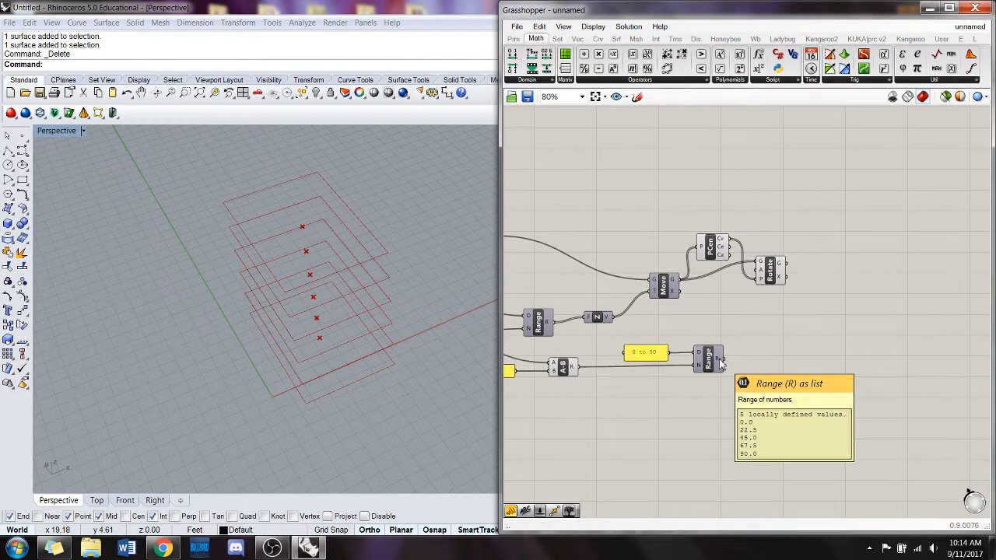
pyautogui.moveTo(721, 362); pyautogui.dragTo(761, 271)
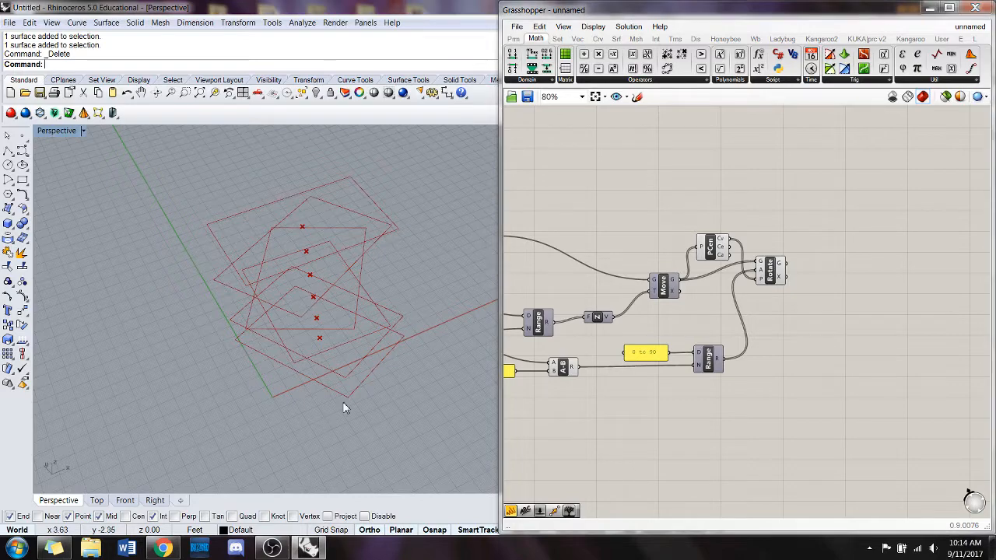
pyautogui.moveTo(345, 406)
pyautogui.mouseDown(button='right')
pyautogui.moveTo(355, 296)
pyautogui.moveTo(340, 389)
pyautogui.mouseUp(button='right')
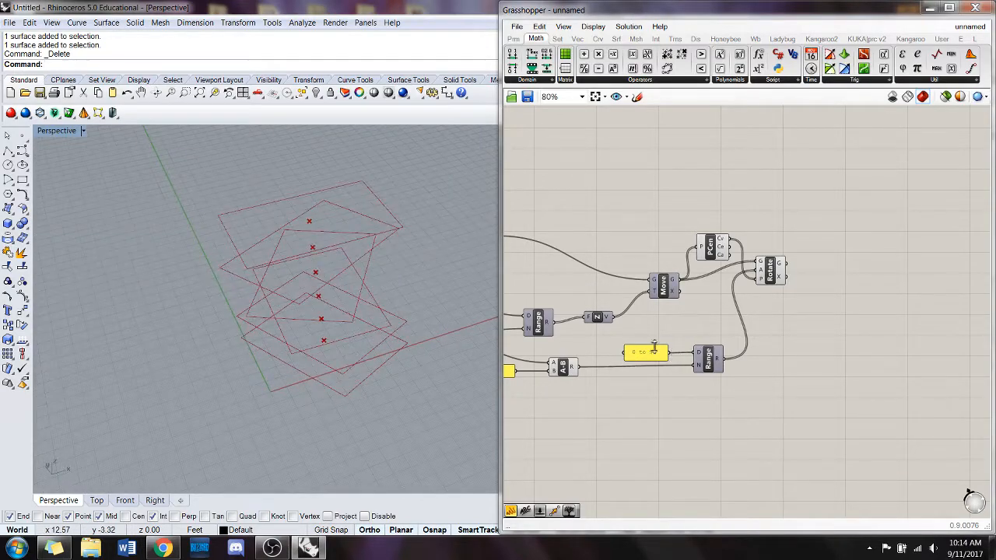
pyautogui.moveTo(723, 363)
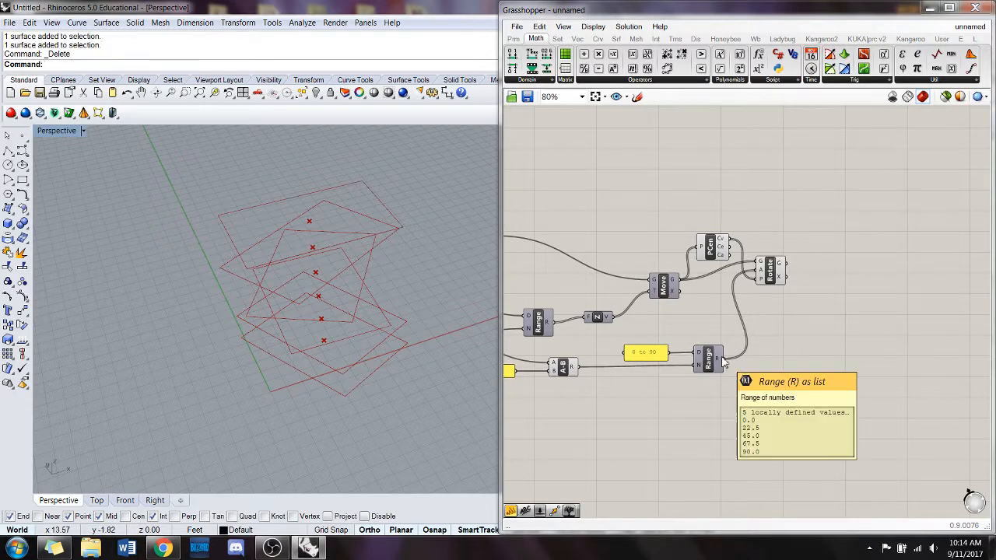
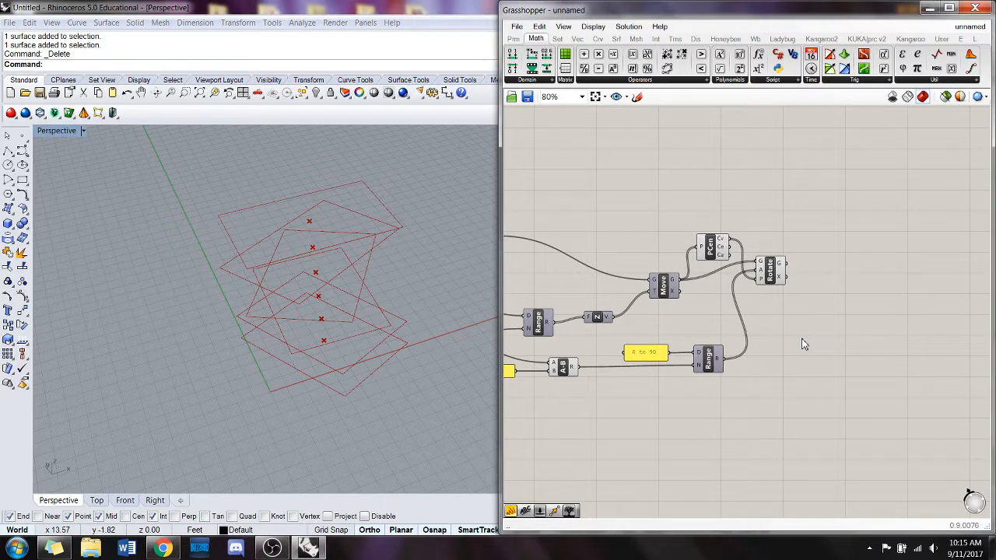
# Add a Radians component and set it aside in the empty canvas area beyond the second Range.
pyautogui.doubleClick(803, 343)
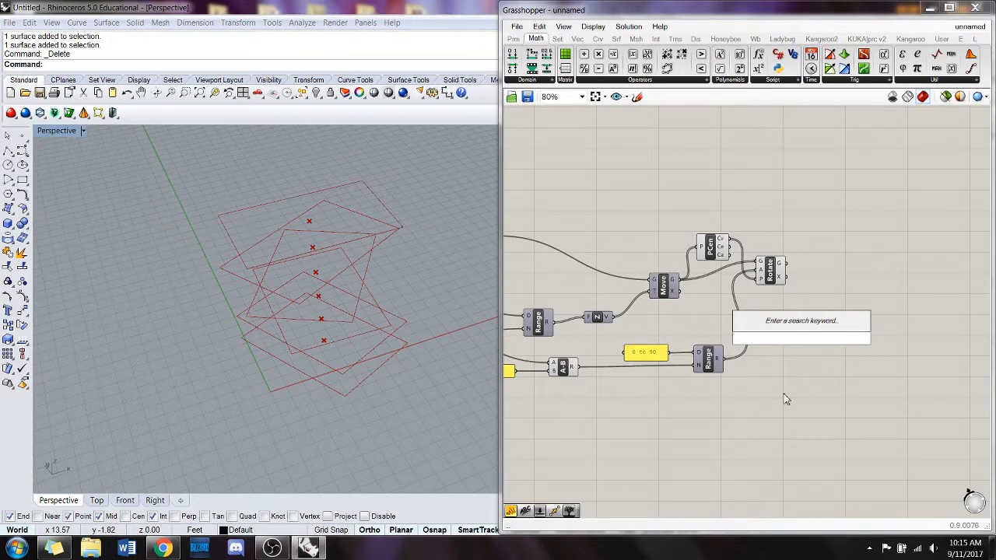
pyautogui.write('radi')
pyautogui.press('Return')
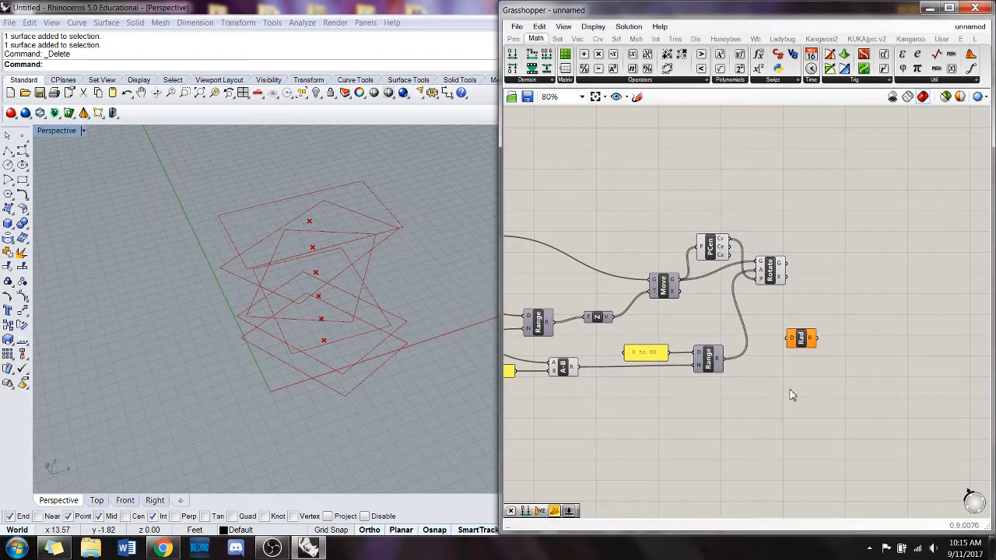
pyautogui.moveTo(805, 342); pyautogui.dragTo(866, 371)
# Add a Degrees component and place it between the second Range and the Radians component.
pyautogui.doubleClick(859, 324)
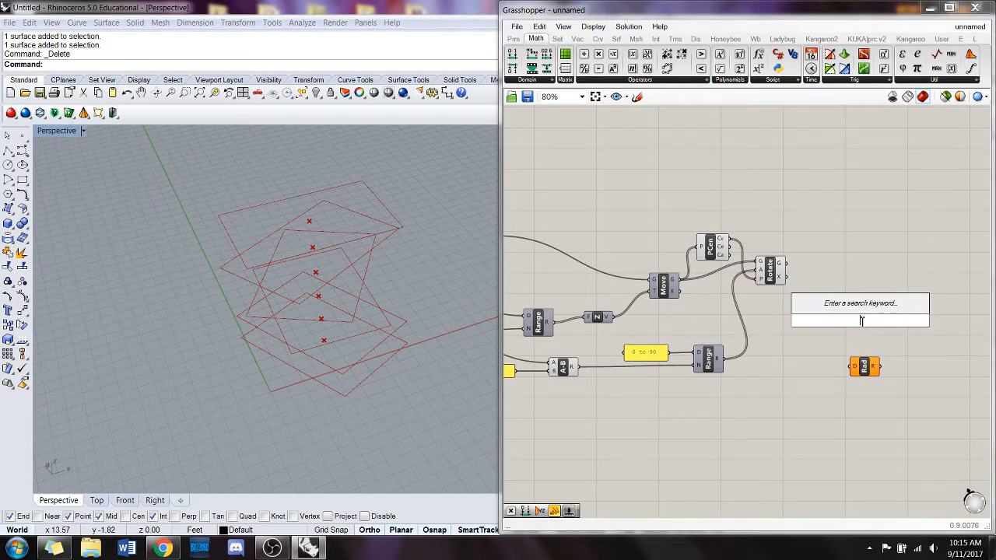
pyautogui.write('degre')
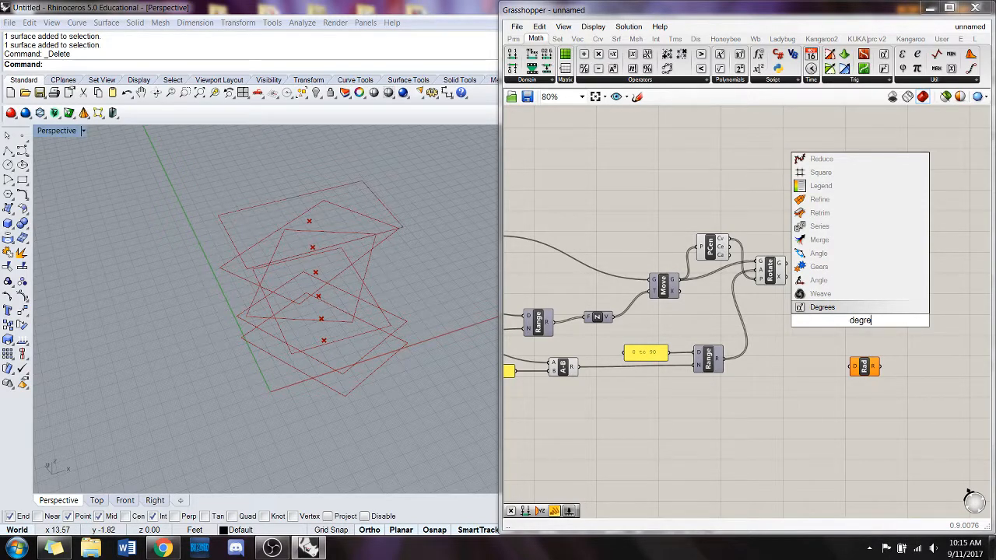
pyautogui.press('Return')
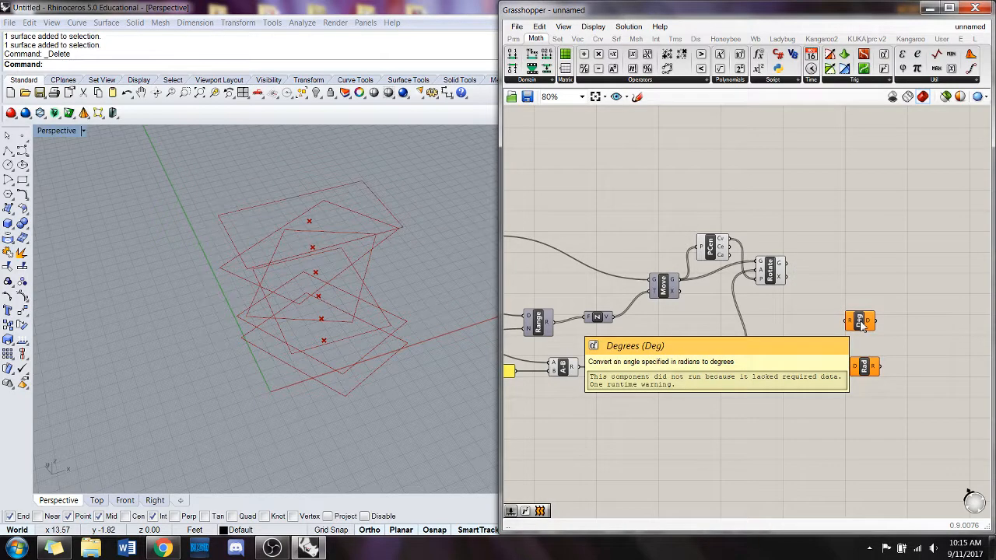
pyautogui.moveTo(860, 321); pyautogui.dragTo(797, 342)
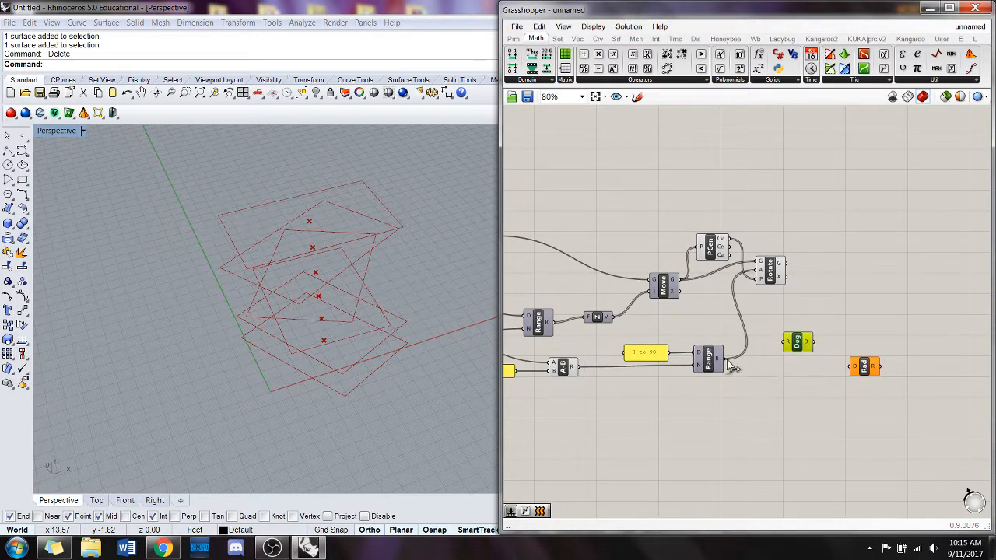
# Wire the second Range's output into Degrees and the Degrees output into Rotate's angle input.
pyautogui.moveTo(722, 358); pyautogui.dragTo(783, 362)
pyautogui.click(799, 365)
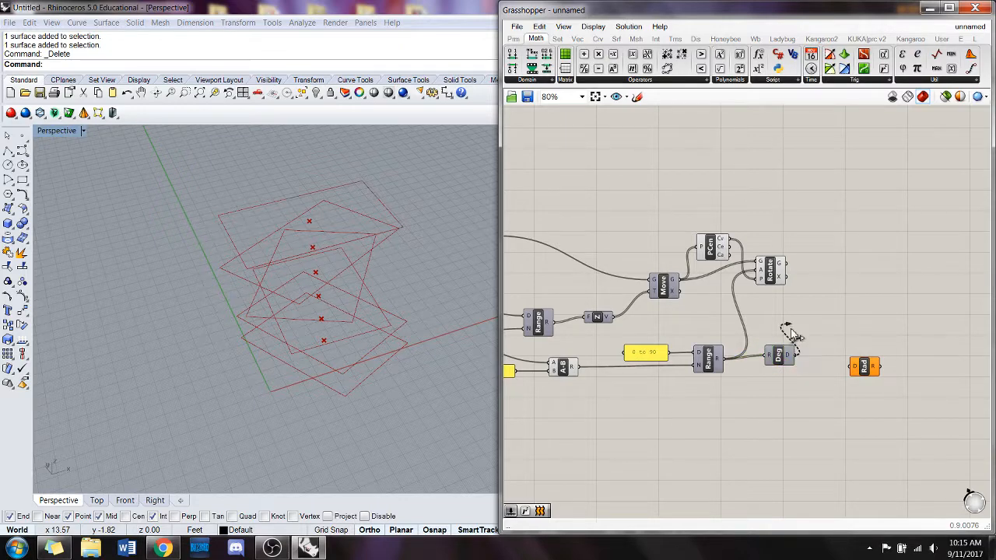
pyautogui.moveTo(789, 362)
pyautogui.moveTo(722, 366)
pyautogui.moveTo(807, 354); pyautogui.dragTo(759, 270)
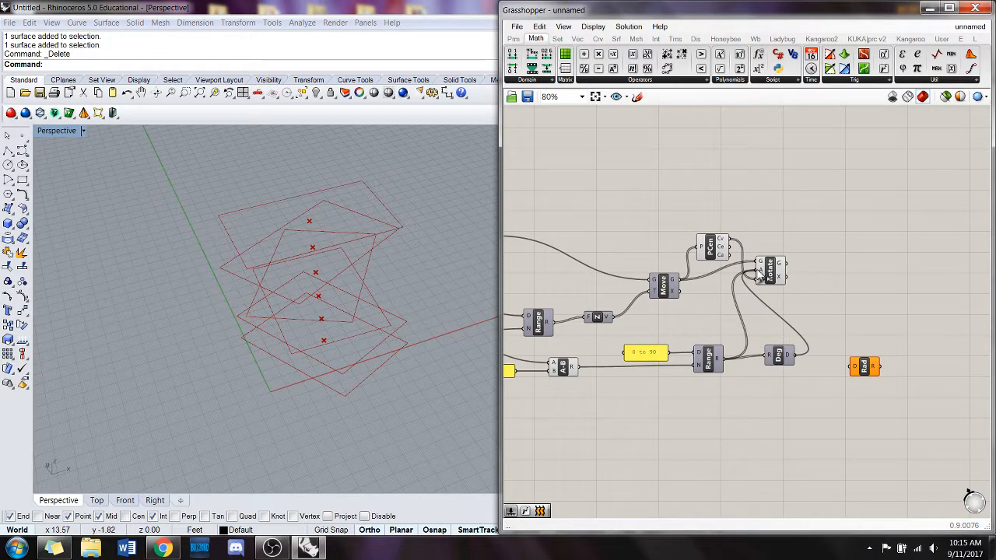
pyautogui.moveTo(328, 359); pyautogui.dragTo(280, 316, button='right')
# Try placing Degrees between the "0 to 90" panel and the second Range's domain input.
pyautogui.click(783, 360)
pyautogui.moveTo(786, 361); pyautogui.dragTo(625, 357)
pyautogui.rightClick(770, 360)
pyautogui.moveTo(678, 325); pyautogui.dragTo(758, 276)
# Inspect the runtime errors of the Degrees component.
pyautogui.rightClick(677, 339)
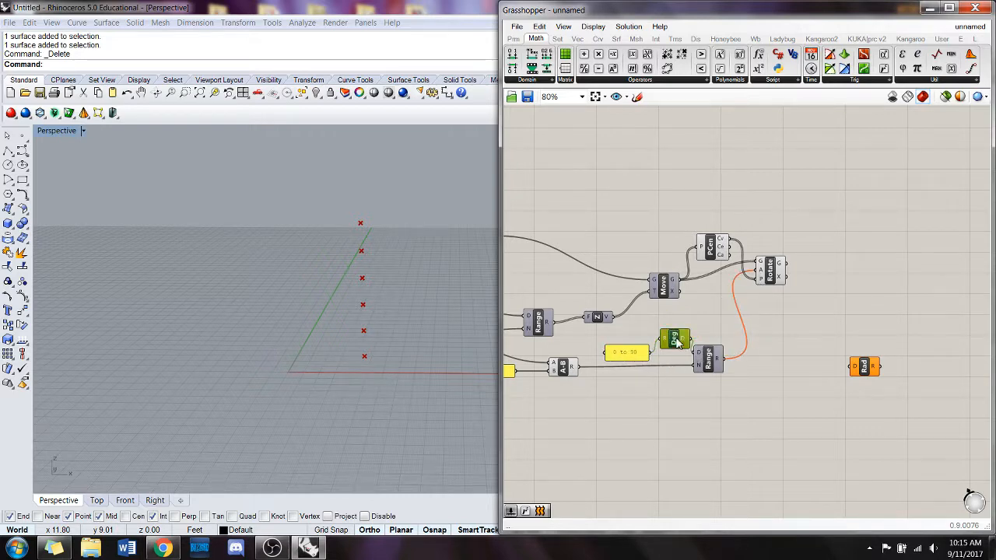
pyautogui.moveTo(710, 392)
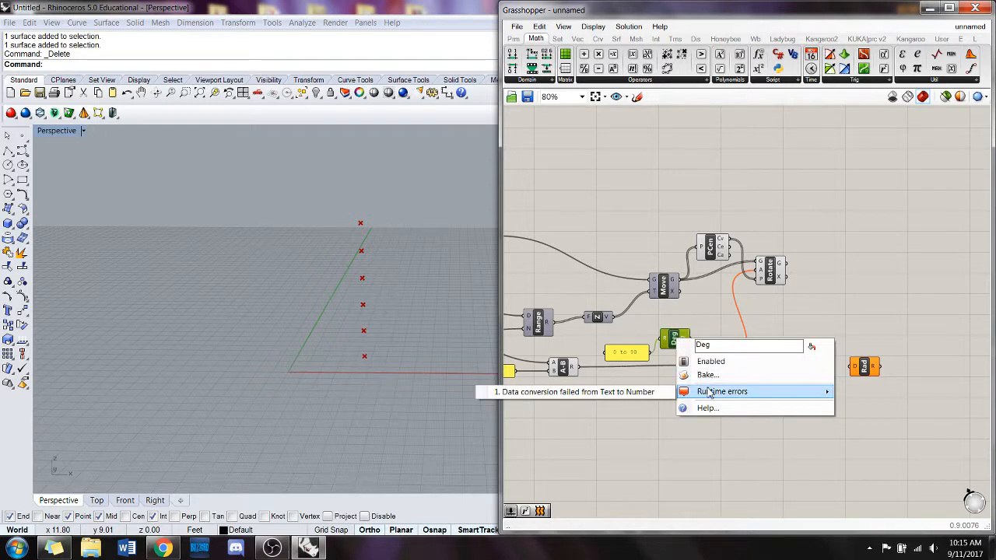
pyautogui.click(599, 429)
pyautogui.click(674, 337)
pyautogui.click(672, 398)
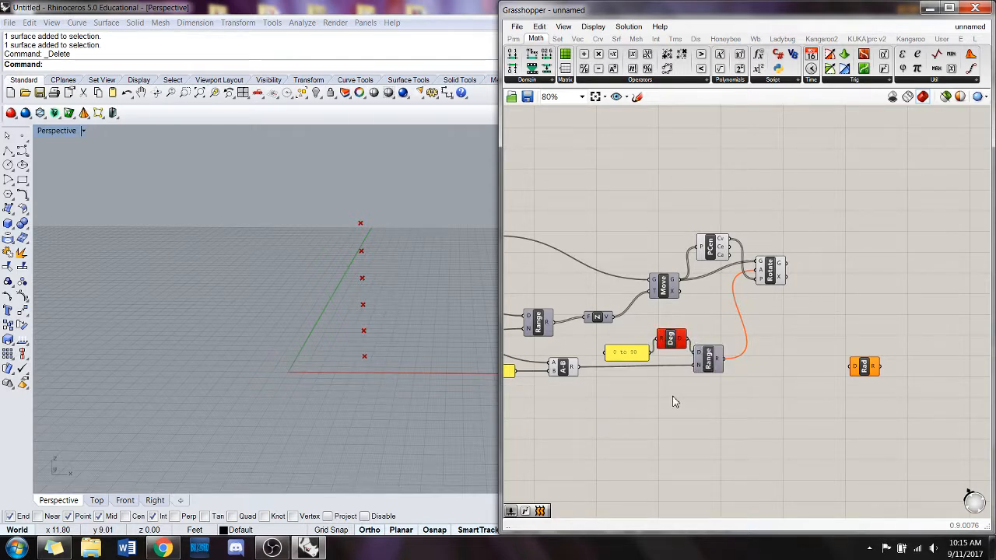
# Undo the rewiring of Degrees between the "0 to 90" panel and the second Range.
pyautogui.hotkey('ctrl', 'z')
pyautogui.hotkey('ctrl', 'z')
pyautogui.hotkey('ctrl', 'z')
pyautogui.hotkey('ctrl', 'z')
pyautogui.hotkey('ctrl', 'z')
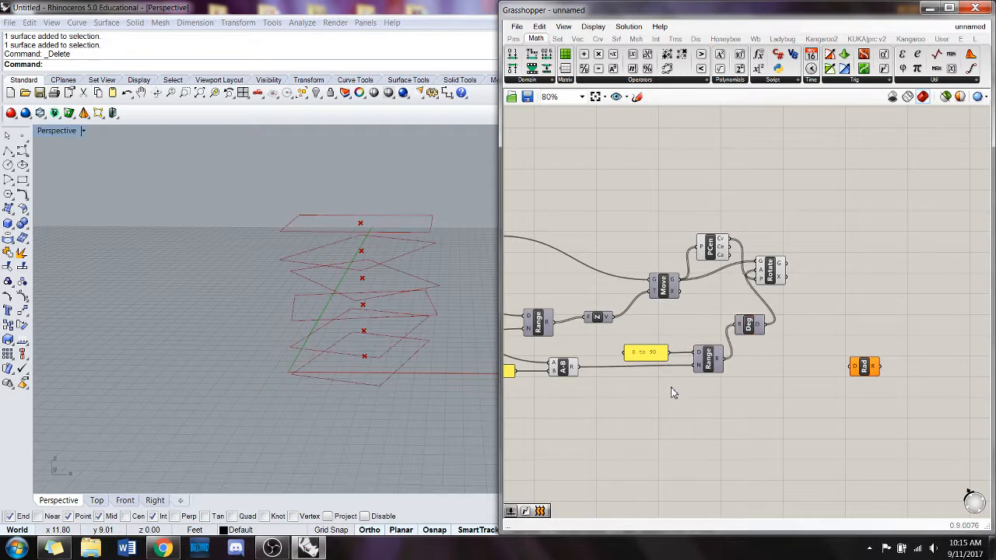
# Shift the Degrees component slightly and move Rotate farther away from it to space out the wiring.
pyautogui.moveTo(747, 327); pyautogui.dragTo(755, 336)
pyautogui.doubleClick(675, 448)
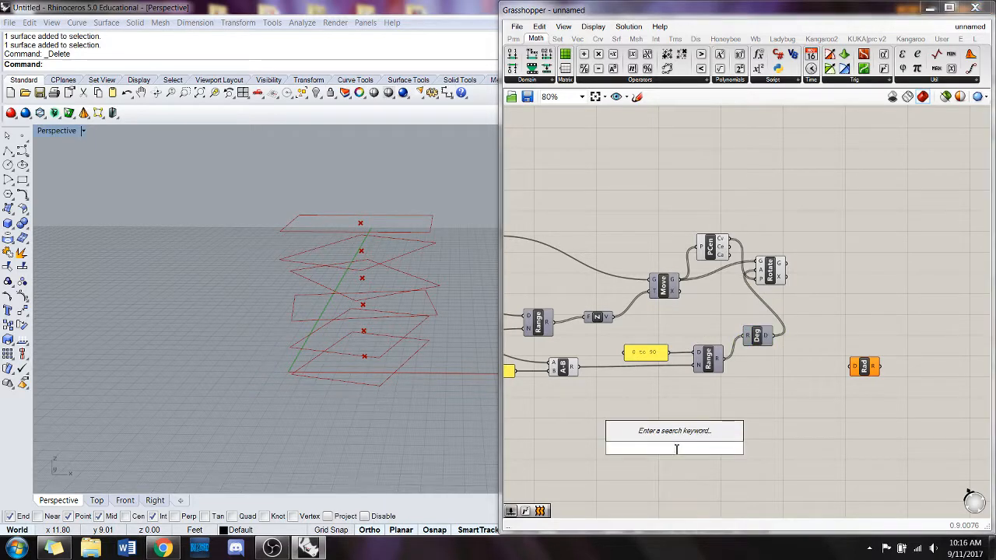
pyautogui.press('Escape')
pyautogui.click(645, 356)
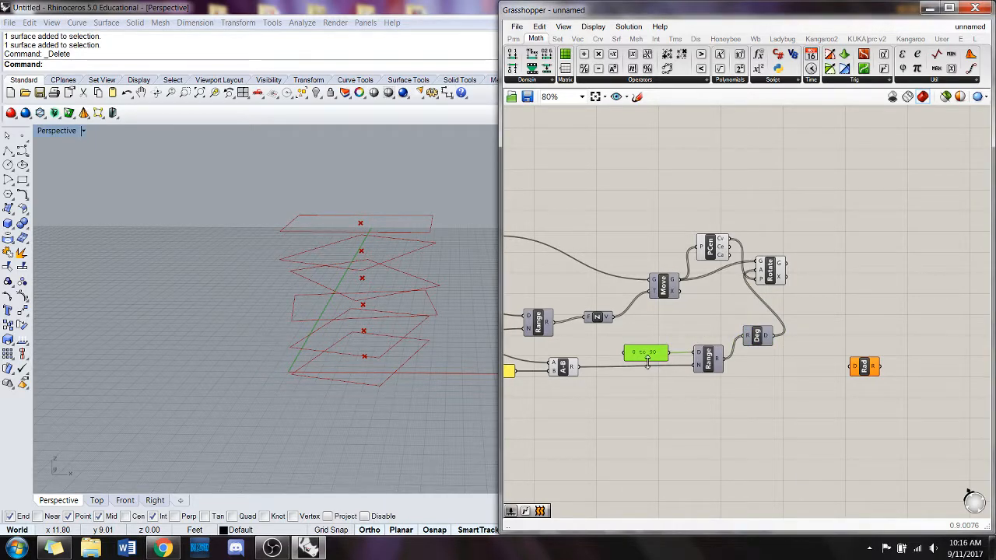
pyautogui.click(818, 485)
pyautogui.moveTo(774, 279); pyautogui.dragTo(810, 278)
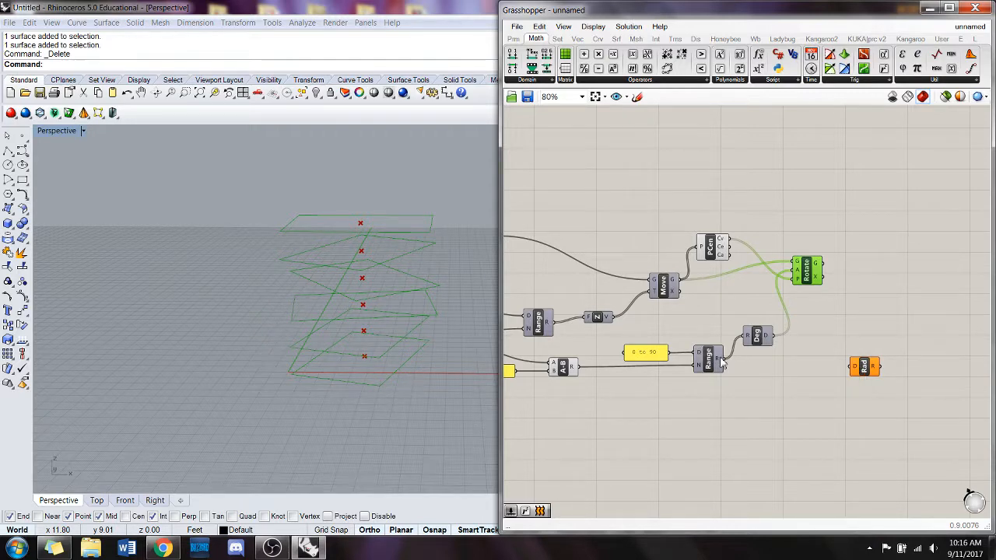
pyautogui.click(705, 399)
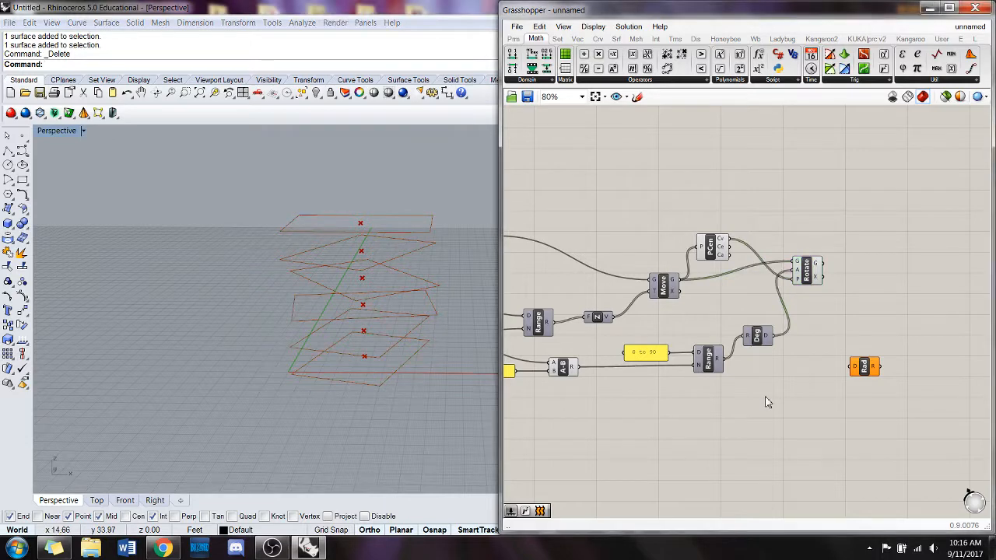
# Wire the second Range's output directly into Rotate's angle input, bypassing the Degrees component.
pyautogui.moveTo(382, 300); pyautogui.dragTo(443, 342, button='right')
pyautogui.click(758, 340)
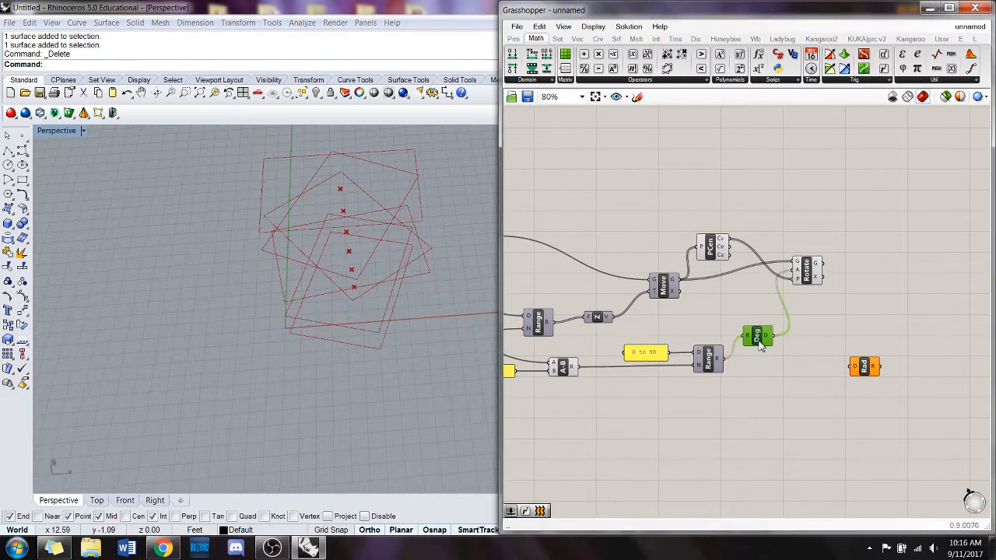
pyautogui.moveTo(724, 359); pyautogui.dragTo(791, 271)
pyautogui.moveTo(372, 287); pyautogui.dragTo(417, 291, button='right')
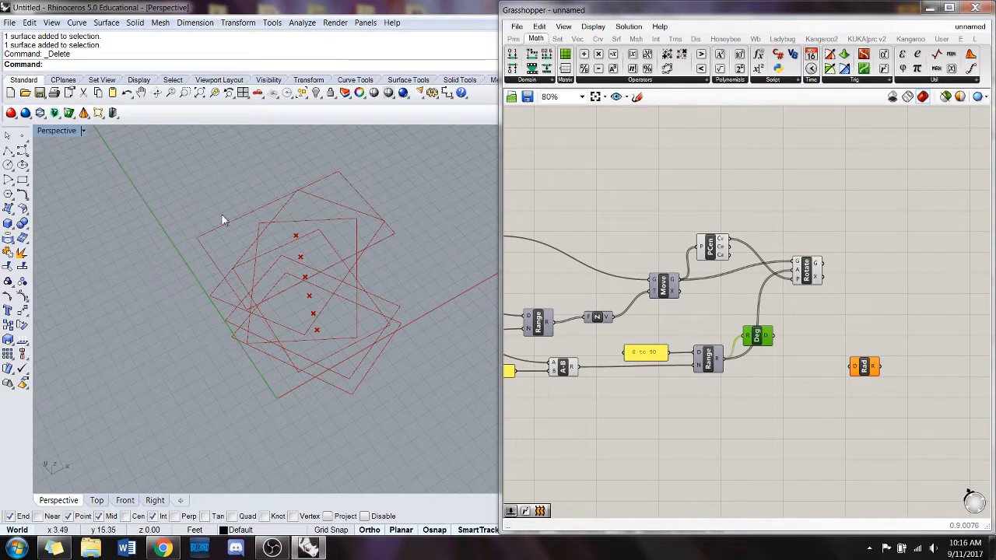
pyautogui.moveTo(294, 321); pyautogui.dragTo(219, 218, button='right')
# Set the rectangle's Y Size slider to 2.
pyautogui.moveTo(599, 353); pyautogui.dragTo(838, 368, button='right')
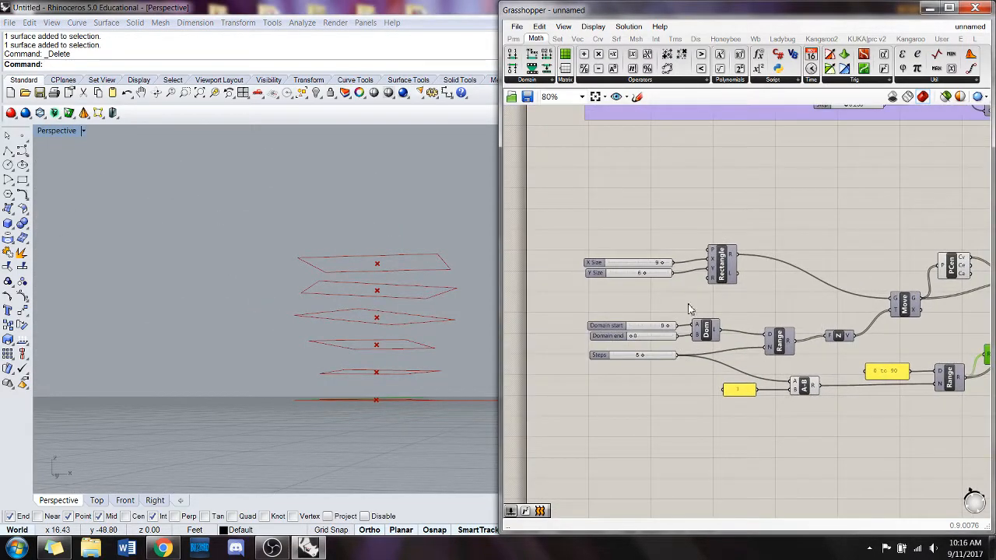
pyautogui.moveTo(638, 277)
pyautogui.mouseDown()
pyautogui.moveTo(666, 274)
pyautogui.moveTo(628, 285)
pyautogui.mouseUp()
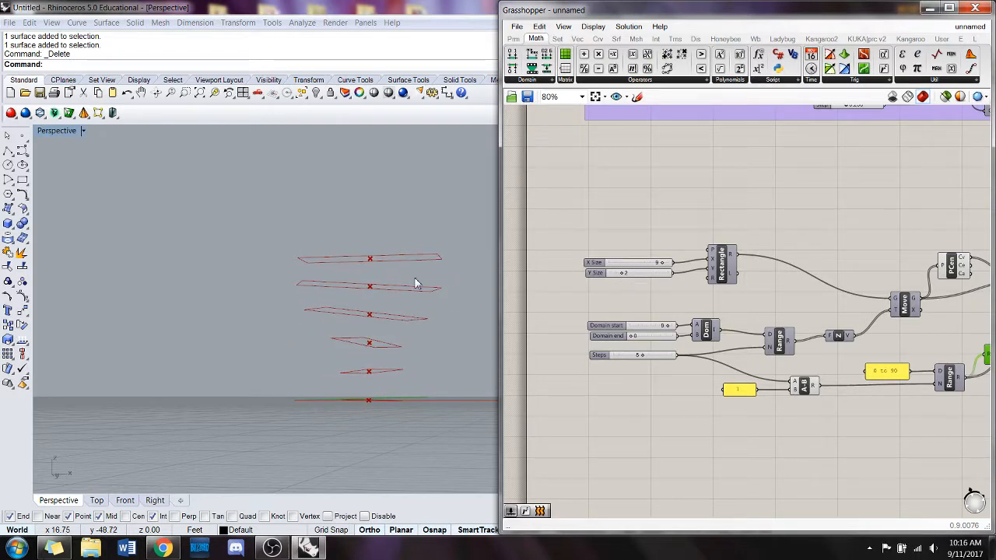
pyautogui.moveTo(415, 283); pyautogui.dragTo(379, 338, button='right')
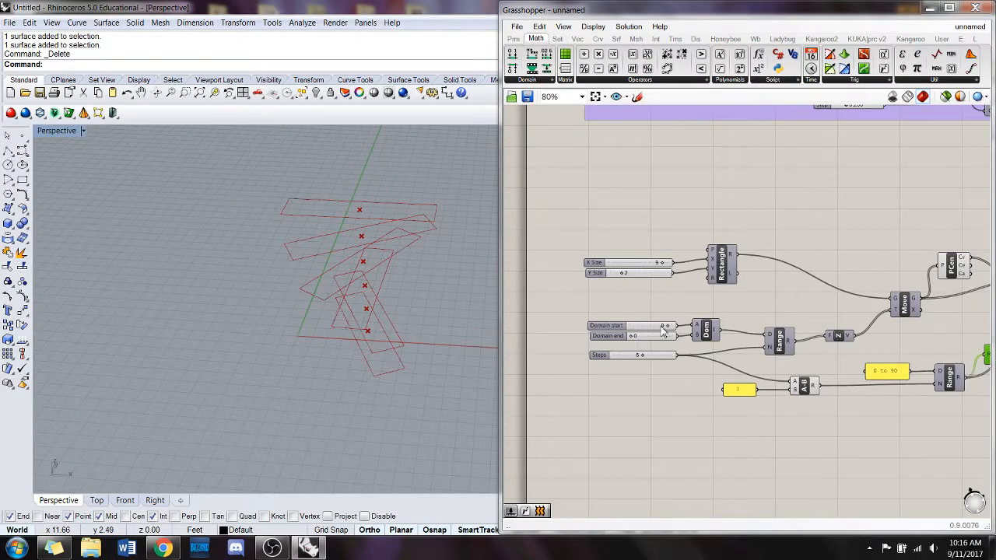
# Set the Domain start slider to 10 and the Steps slider to 10.
pyautogui.moveTo(670, 330); pyautogui.dragTo(705, 335)
pyautogui.moveTo(708, 381); pyautogui.dragTo(622, 371, button='right')
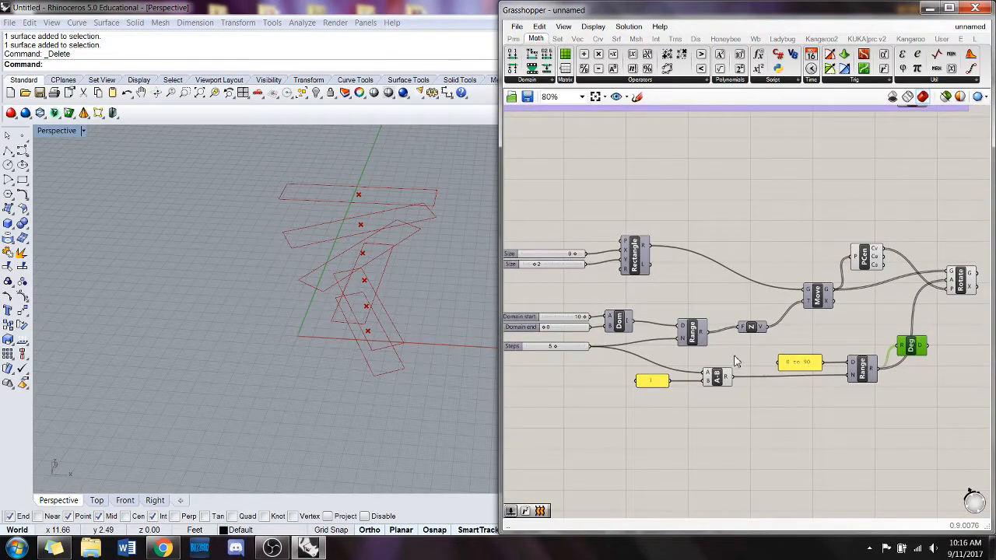
pyautogui.moveTo(557, 350); pyautogui.dragTo(611, 347)
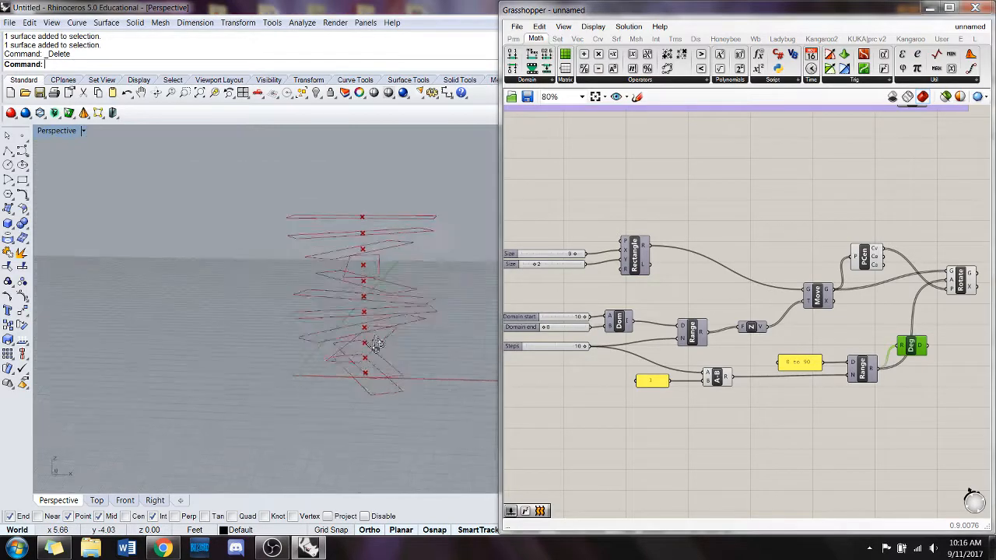
pyautogui.moveTo(376, 344); pyautogui.dragTo(303, 358, button='right')
pyautogui.moveTo(582, 349)
pyautogui.mouseDown()
pyautogui.moveTo(543, 350)
pyautogui.moveTo(599, 358)
pyautogui.mouseUp()
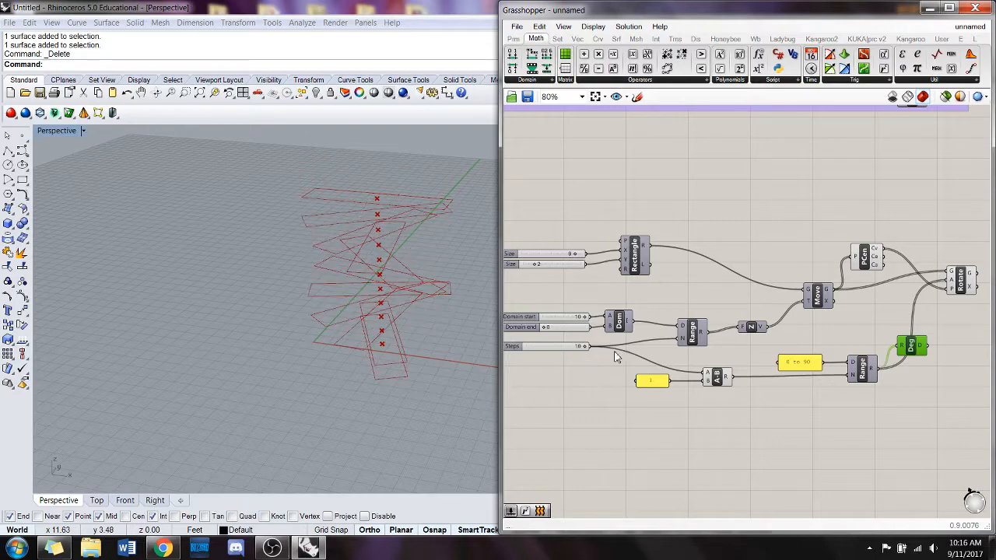
pyautogui.moveTo(411, 354); pyautogui.dragTo(498, 338, button='right')
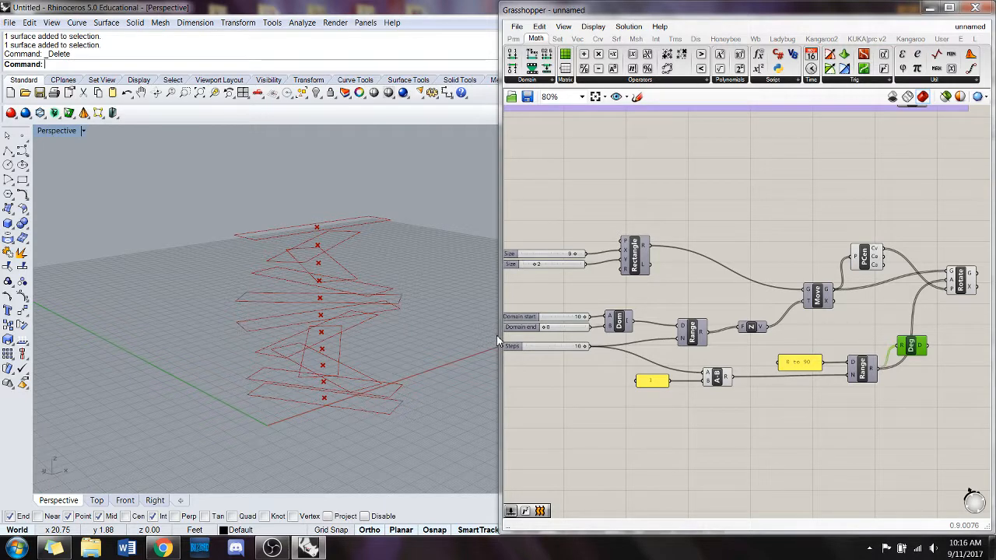
# Group all components of the rotated rectangle definition and move the group up beneath the existing purple group.
pyautogui.click(691, 190)
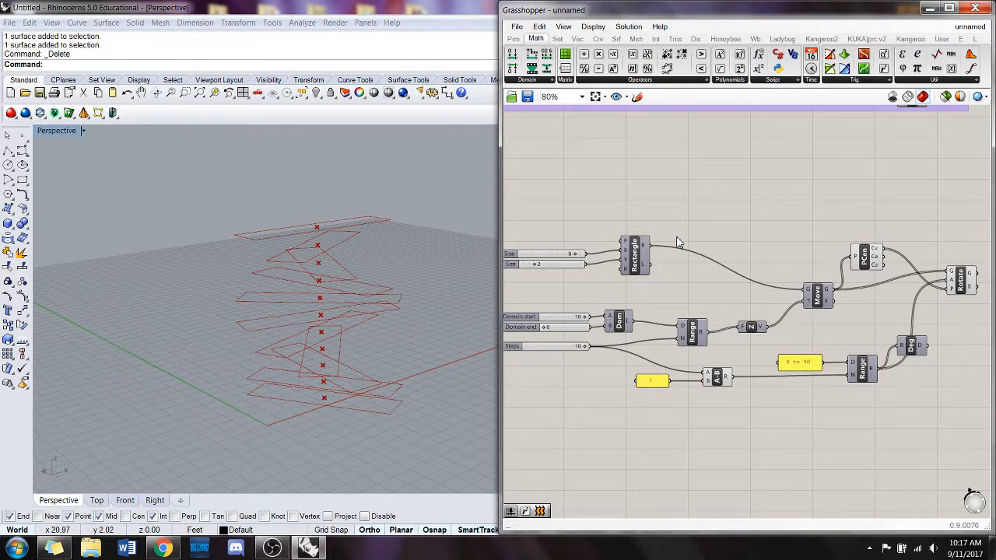
pyautogui.scroll(-1, 661, 265)
pyautogui.moveTo(966, 386); pyautogui.dragTo(526, 208)
pyautogui.rightClick(568, 195)
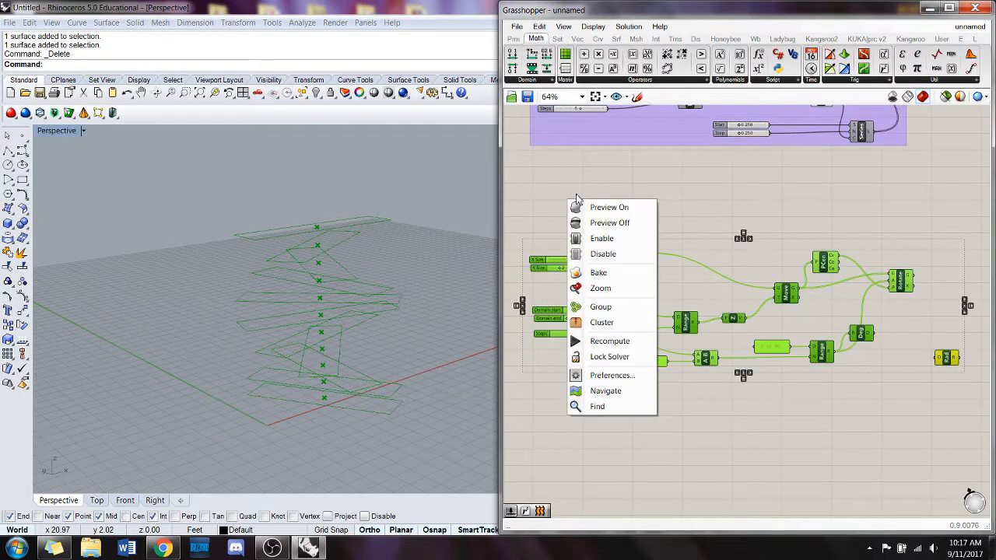
pyautogui.click(598, 309)
pyautogui.moveTo(780, 351); pyautogui.dragTo(784, 282)
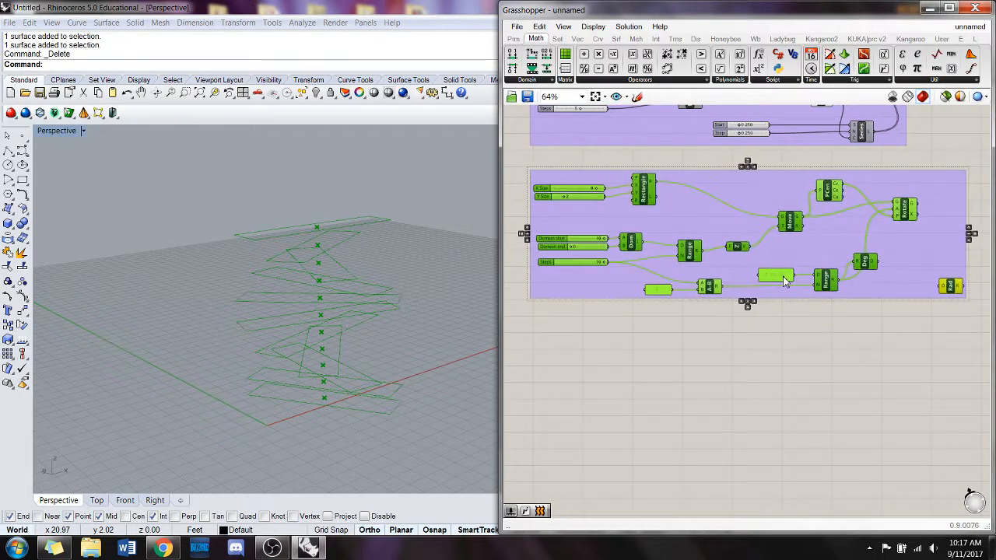
pyautogui.click(745, 377)
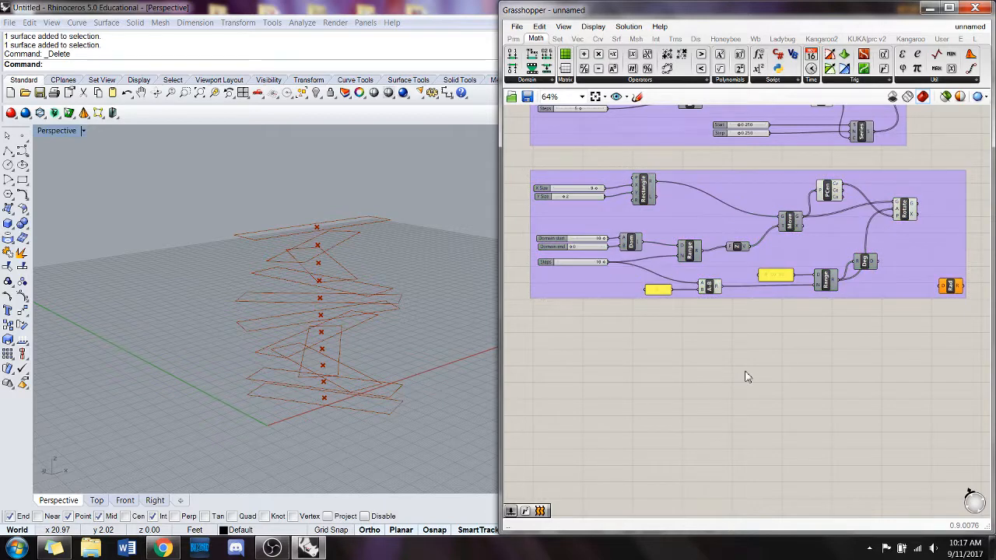
# Turn off the preview of the Rotate and Polygon Center components.
pyautogui.rightClick(906, 214)
pyautogui.click(863, 230)
pyautogui.rightClick(828, 188)
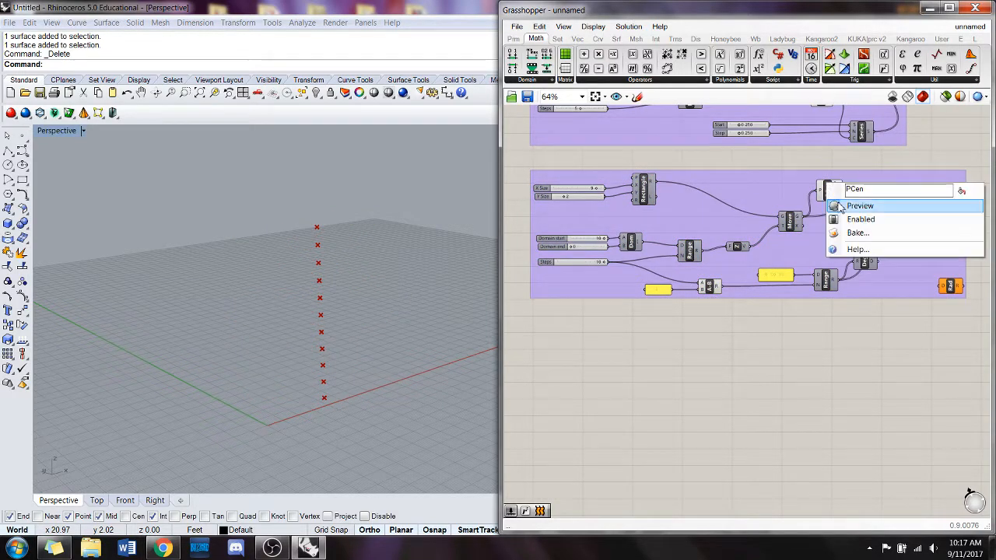
pyautogui.click(840, 206)
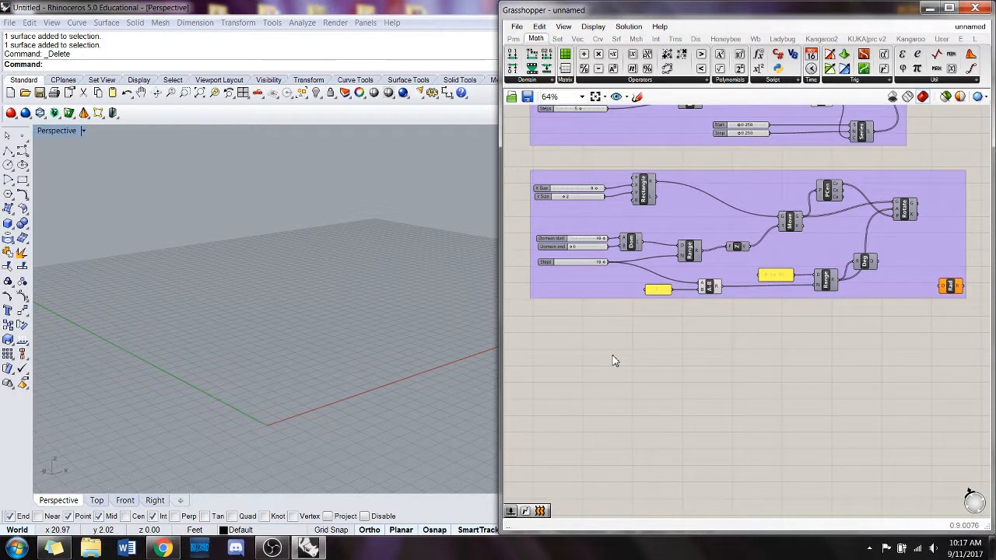
# Add a new Rectangle component in the empty canvas area below the group.
pyautogui.doubleClick(562, 378)
pyautogui.write('rec')
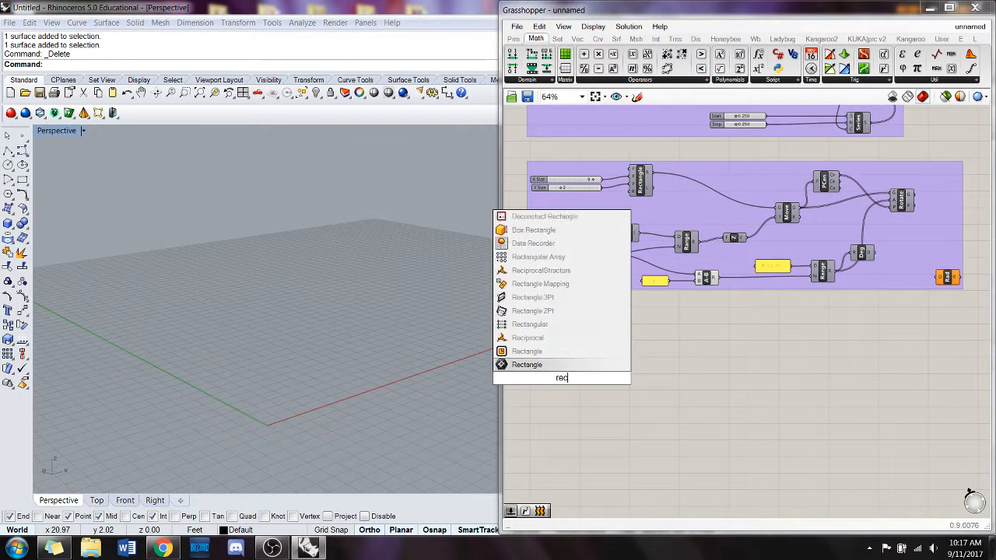
pyautogui.press('Return')
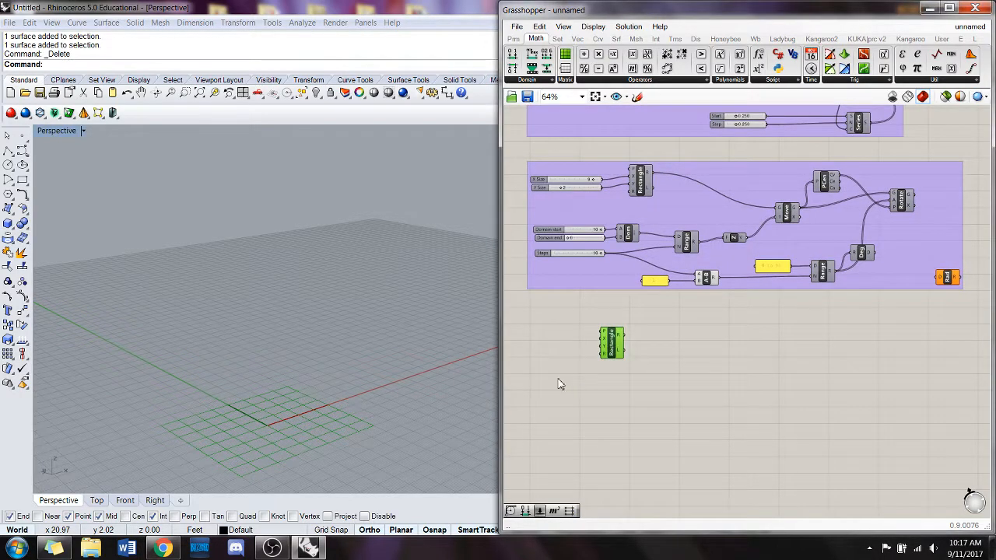
# Copy the Domain start and Domain end sliders and wire the copies into the new Rectangle's X and Y inputs.
pyautogui.click(579, 234)
pyautogui.click(584, 232)
pyautogui.keyDown('shift'); pyautogui.click(587, 238); pyautogui.keyUp('shift')
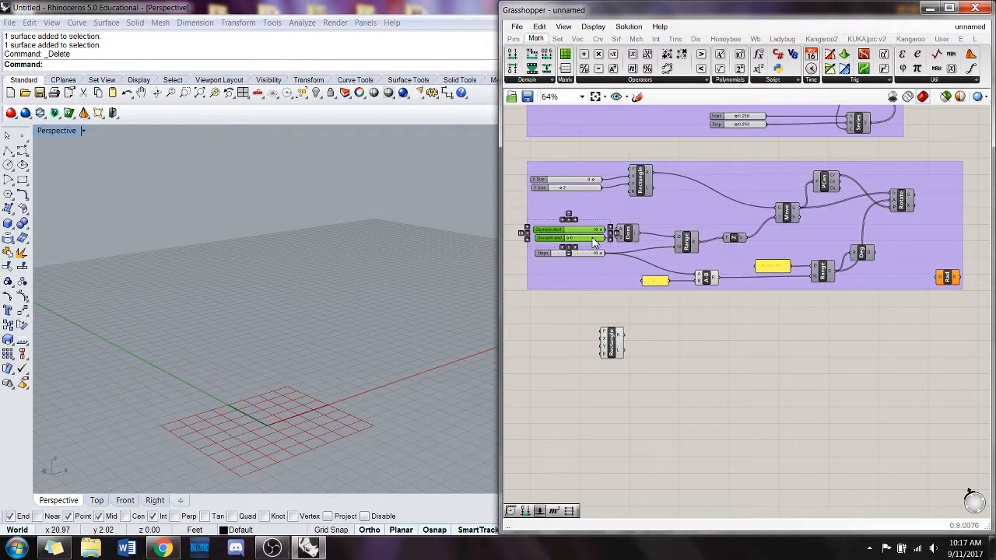
pyautogui.moveTo(592, 238); pyautogui.dragTo(603, 346)
pyautogui.click(585, 327)
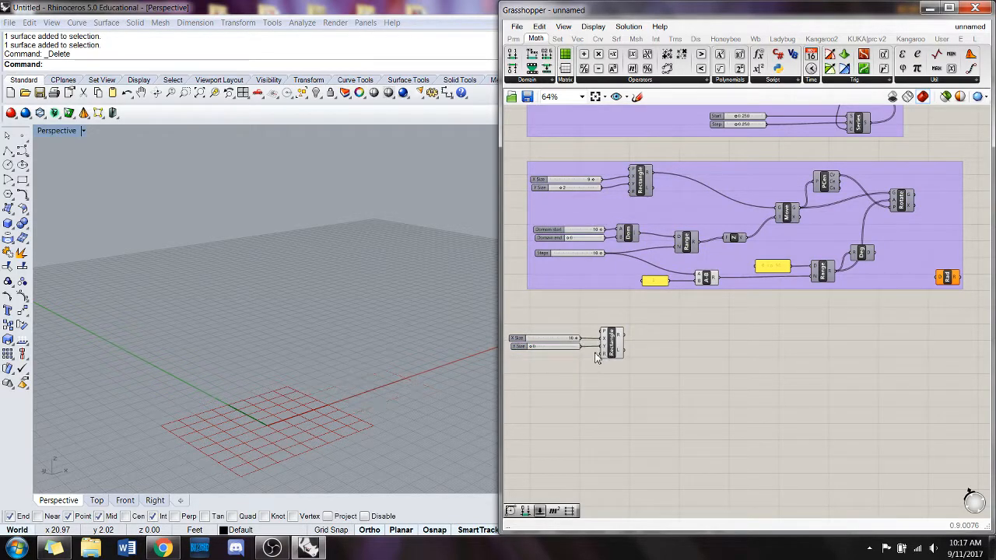
# Set the new rectangle's X Size slider to 8 and its Y Size slider to 3.
pyautogui.moveTo(542, 348); pyautogui.dragTo(565, 339)
pyautogui.moveTo(427, 344); pyautogui.dragTo(428, 360, button='right')
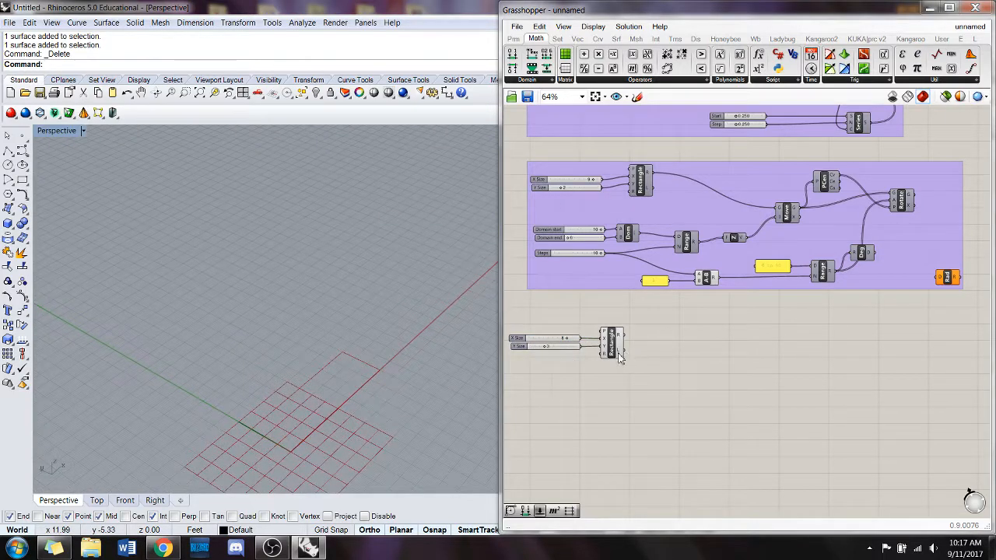
pyautogui.click(616, 344)
pyautogui.scroll(3, 589, 348)
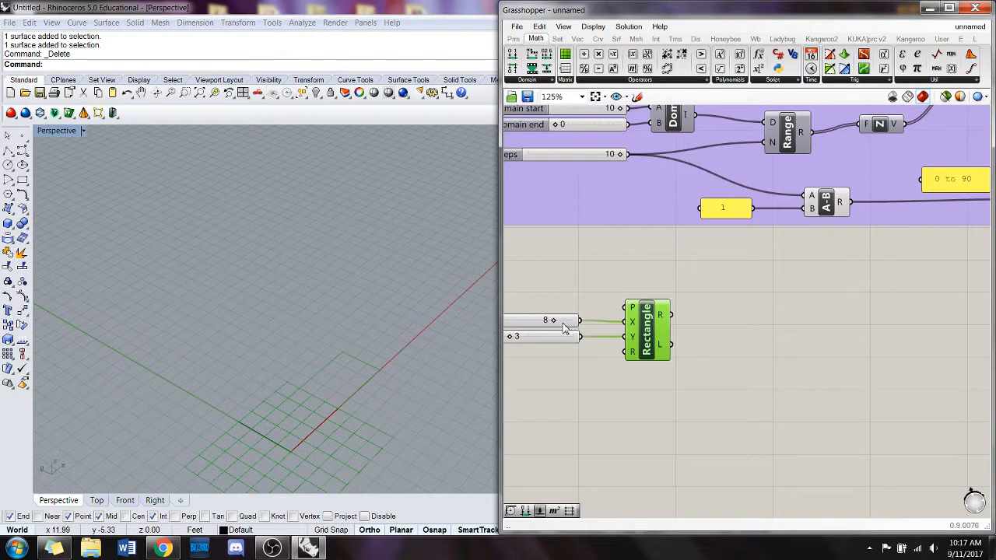
pyautogui.click(567, 325)
pyautogui.click(582, 366)
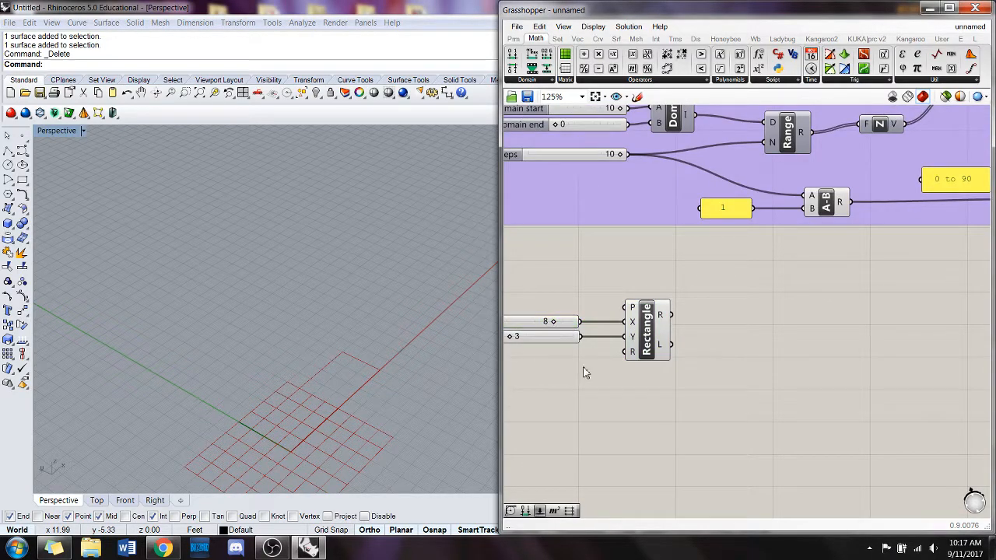
# Add a Boundary surface component beside the new Rectangle and wire the Rectangle's R output into its E input.
pyautogui.moveTo(710, 381); pyautogui.dragTo(703, 367, button='right')
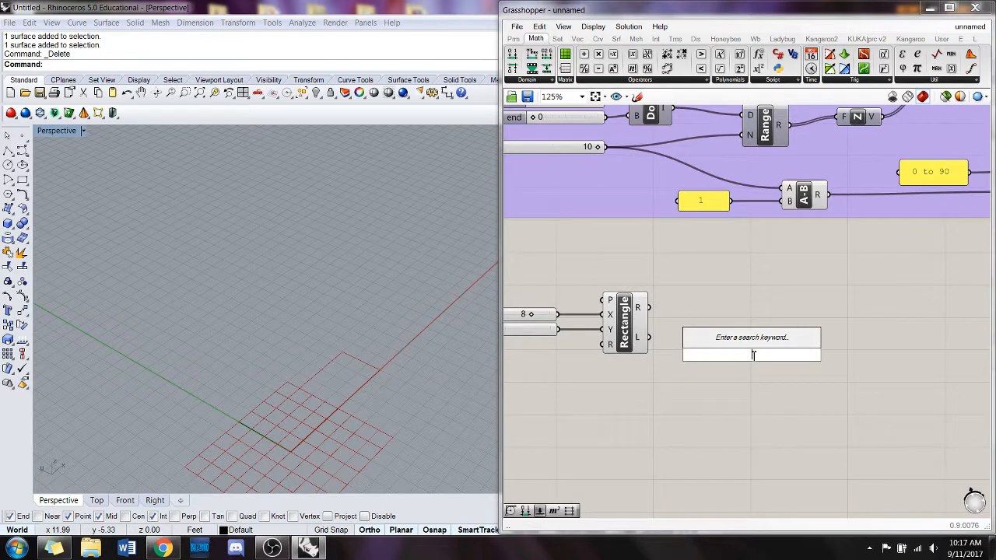
pyautogui.write('boundary')
pyautogui.press('Return')
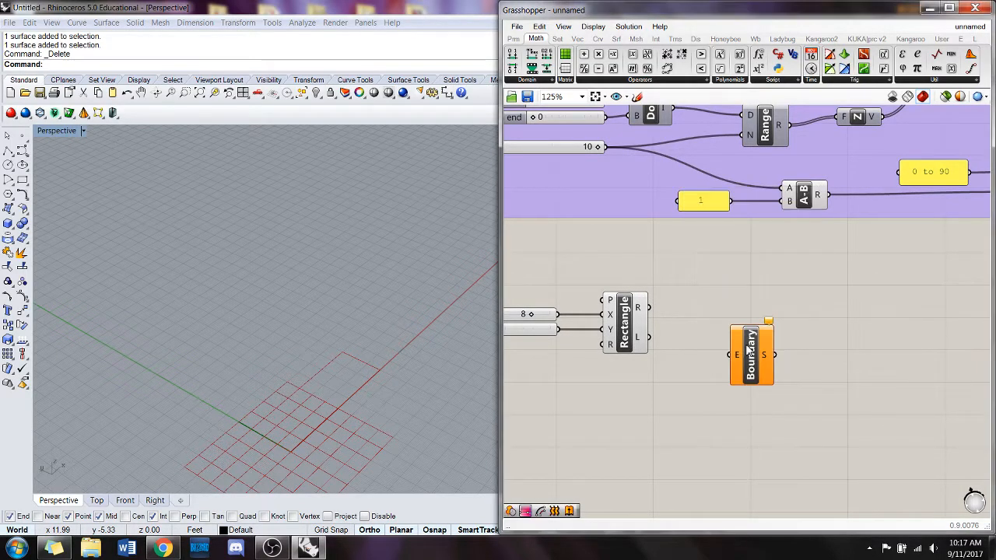
pyautogui.moveTo(748, 352); pyautogui.dragTo(766, 320)
pyautogui.moveTo(649, 308); pyautogui.dragTo(764, 326)
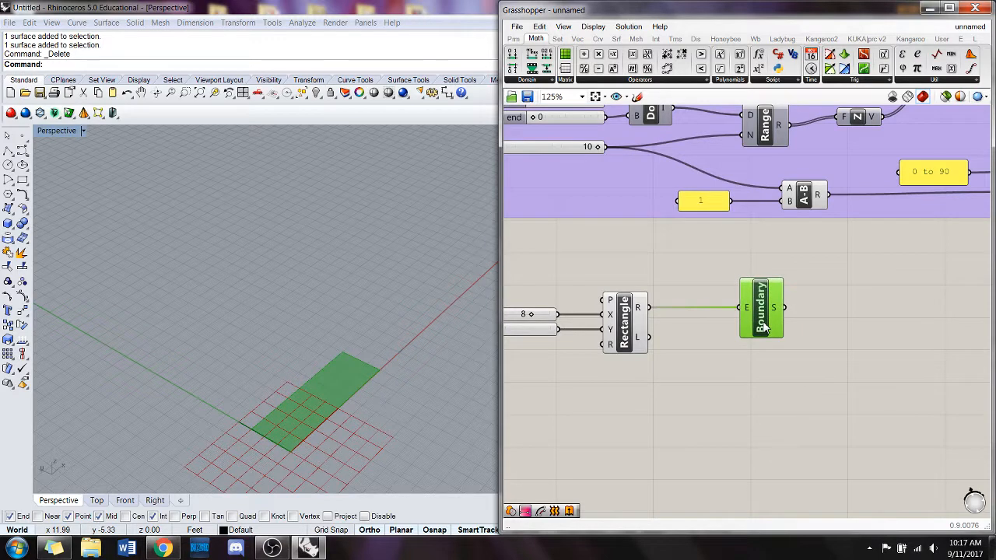
# Toggle the new Rectangle's preview off and back on to compare it with the Boundary surface.
pyautogui.rightClick(630, 327)
pyautogui.click(650, 345)
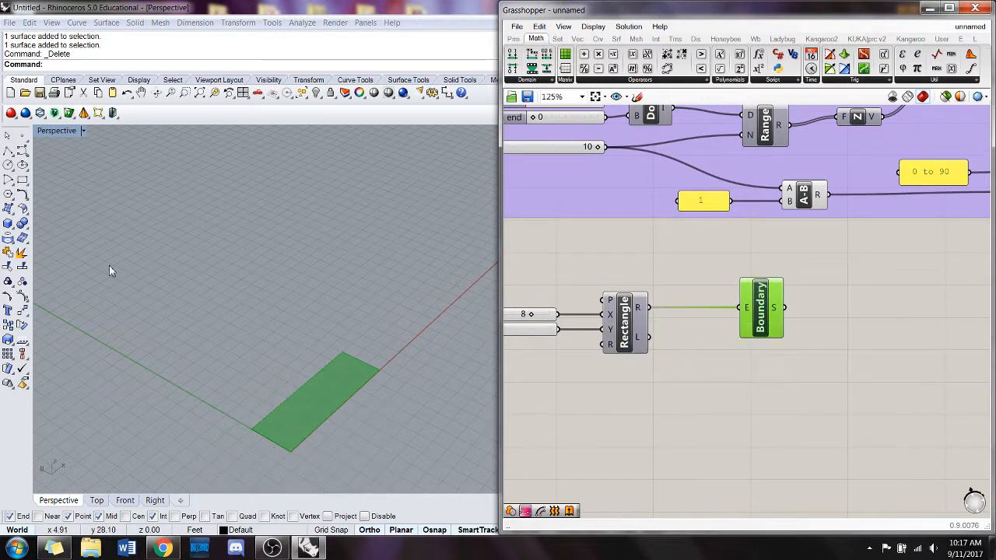
pyautogui.rightClick(631, 328)
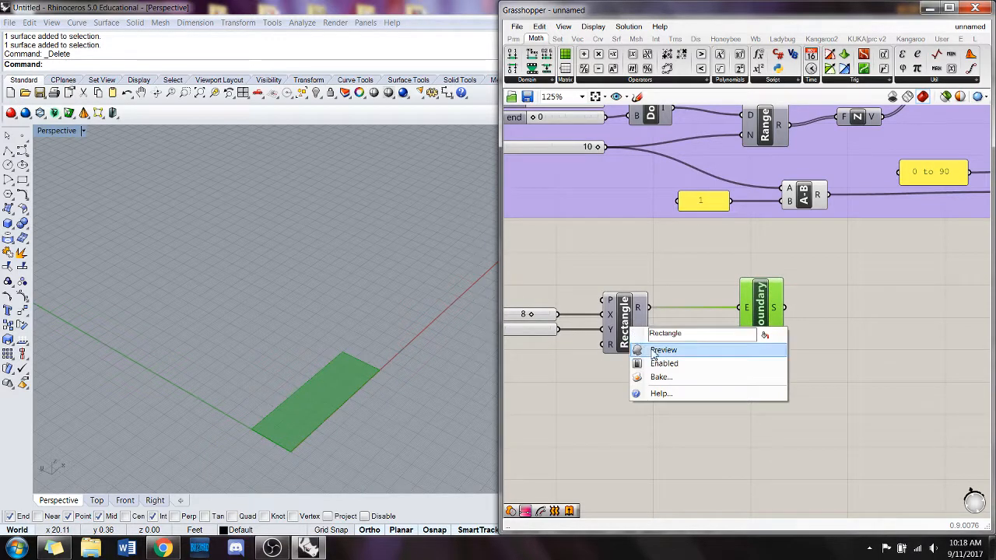
pyautogui.click(651, 346)
pyautogui.click(346, 467)
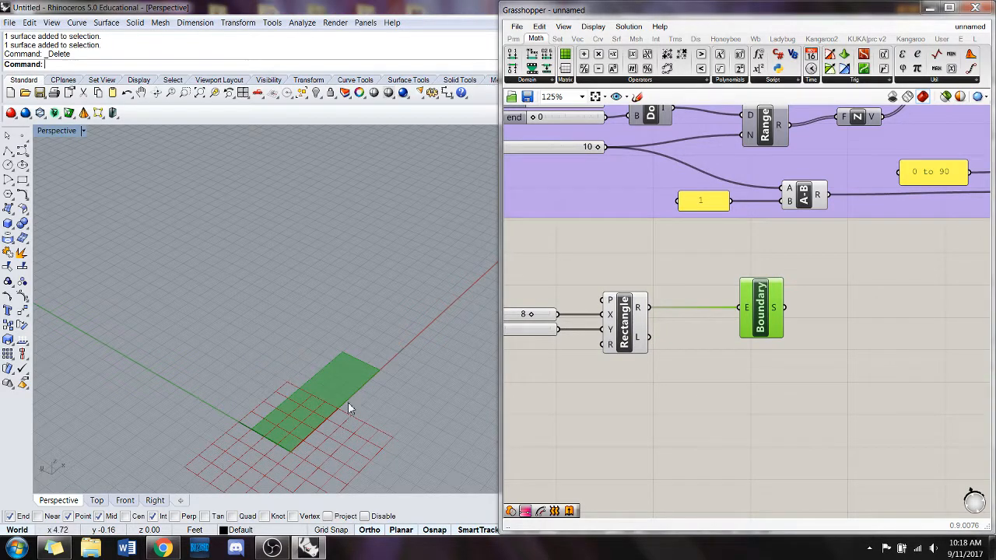
# Turn off the new Rectangle component's preview, leaving only the Boundary surface displayed.
pyautogui.click(626, 338)
pyautogui.click(638, 416)
pyautogui.click(623, 312)
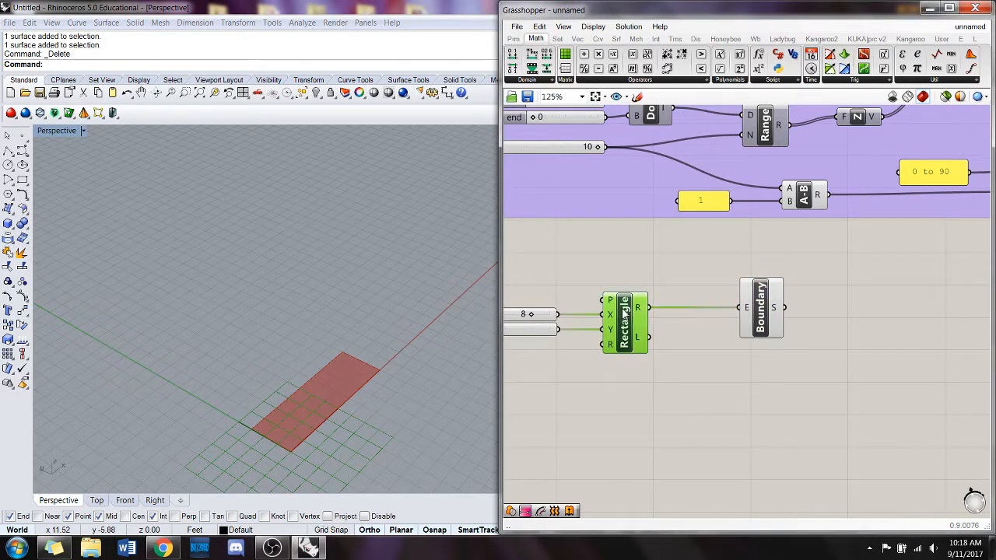
pyautogui.rightClick(622, 309)
pyautogui.click(654, 332)
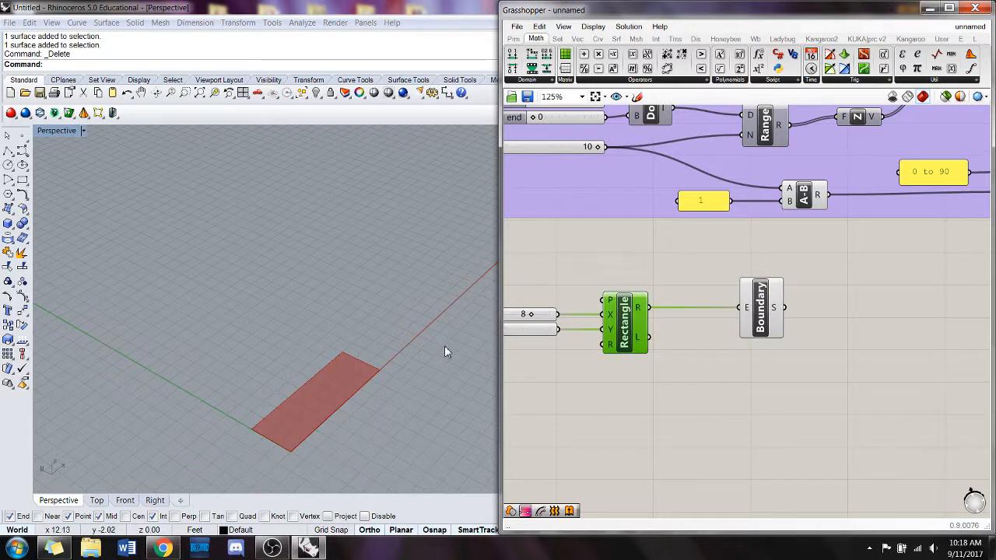
pyautogui.keyDown('shift'); pyautogui.moveTo(444, 348); pyautogui.dragTo(445, 307, button='right'); pyautogui.keyUp('shift')
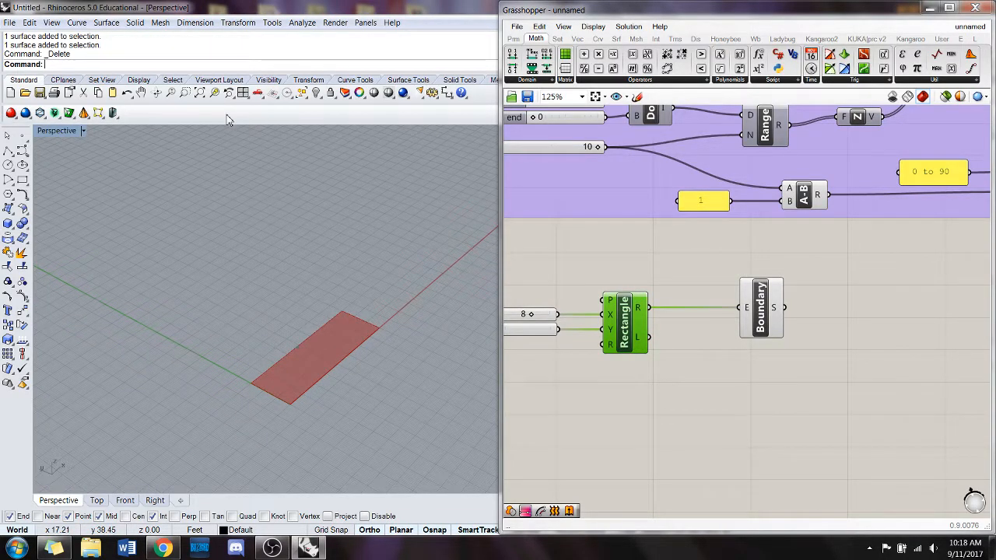
# Add a Polygon Center component below the Boundary surface and wire the Boundary's S output into its P input.
pyautogui.moveTo(745, 326); pyautogui.dragTo(691, 294, button='right')
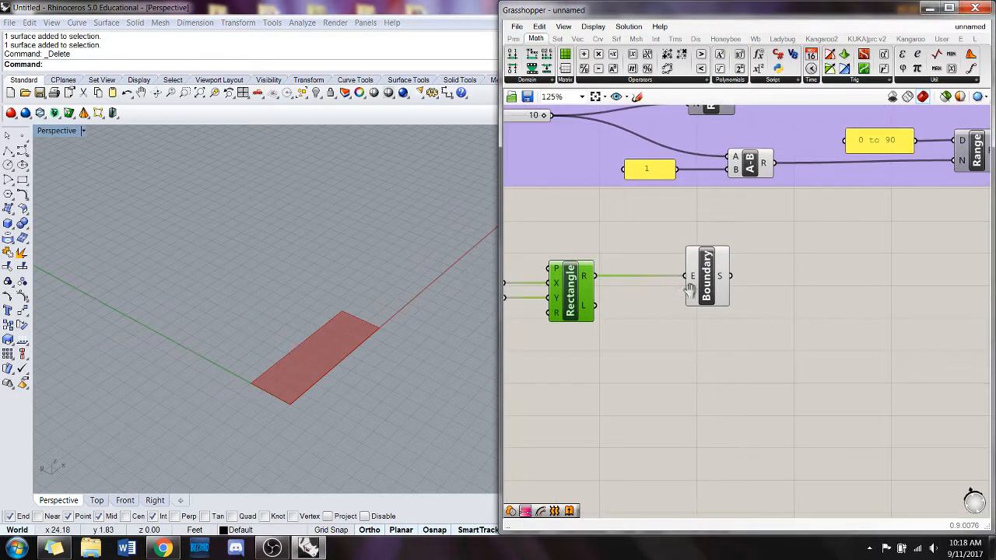
pyautogui.doubleClick(678, 355)
pyautogui.write('pcen')
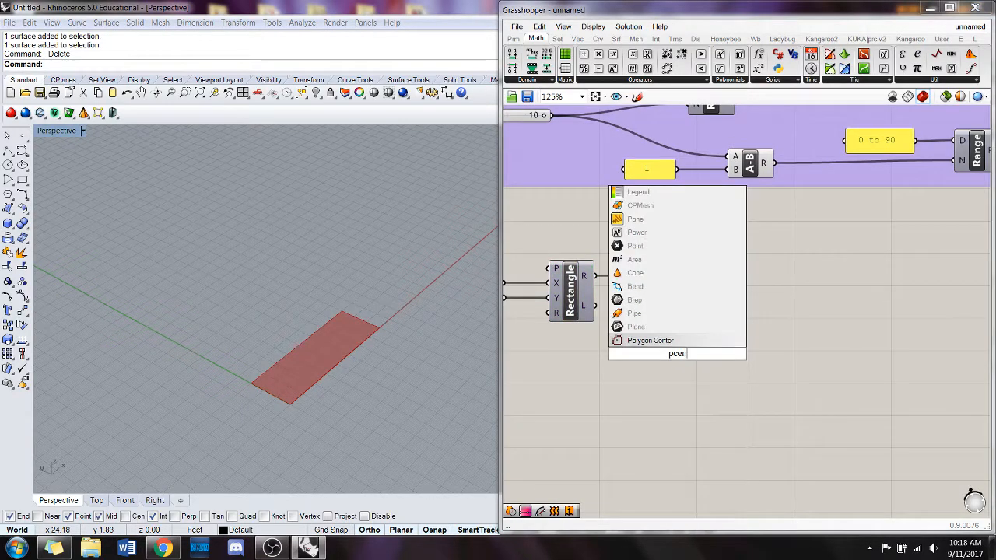
pyautogui.press('Return')
pyautogui.moveTo(677, 352); pyautogui.dragTo(764, 347)
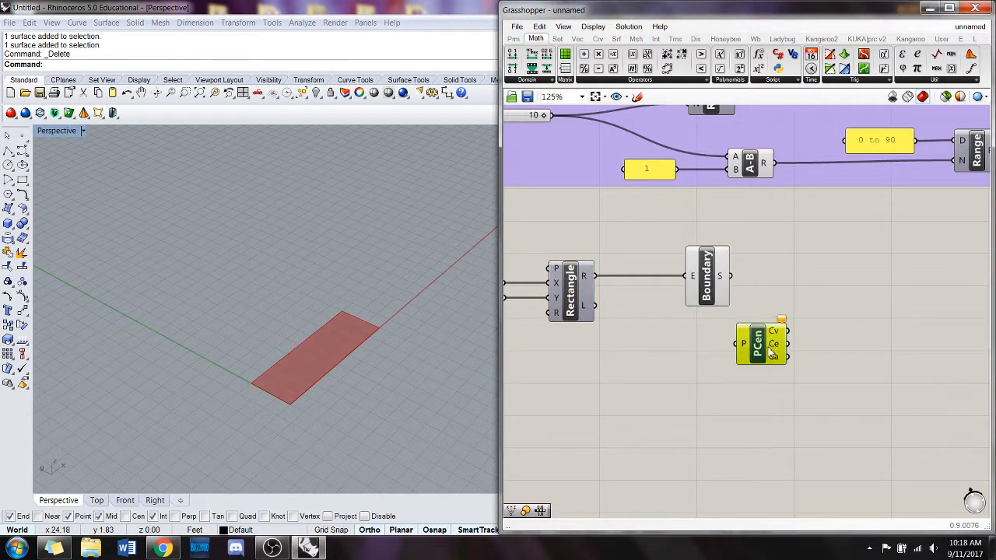
pyautogui.moveTo(730, 276); pyautogui.dragTo(790, 352)
pyautogui.click(746, 383)
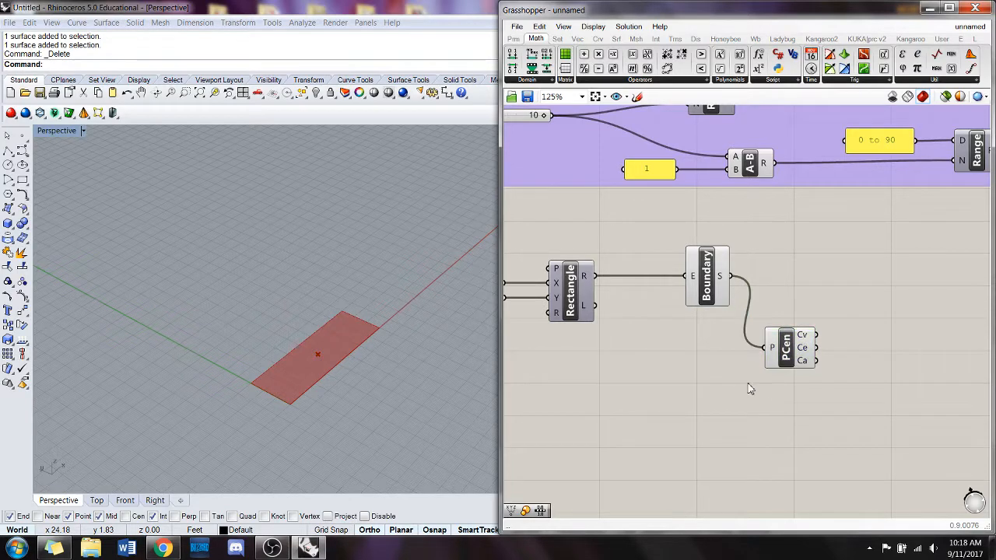
# Add a Rotate component beside Polygon Center and wire the PCen Cv output into its P input.
pyautogui.moveTo(772, 387); pyautogui.dragTo(678, 369, button='right')
pyautogui.doubleClick(731, 391)
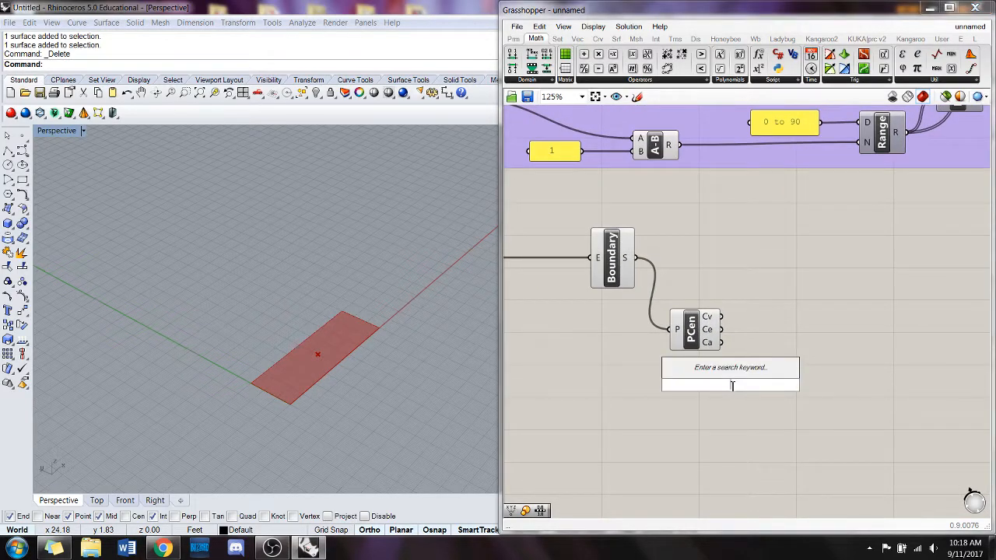
pyautogui.write('rot')
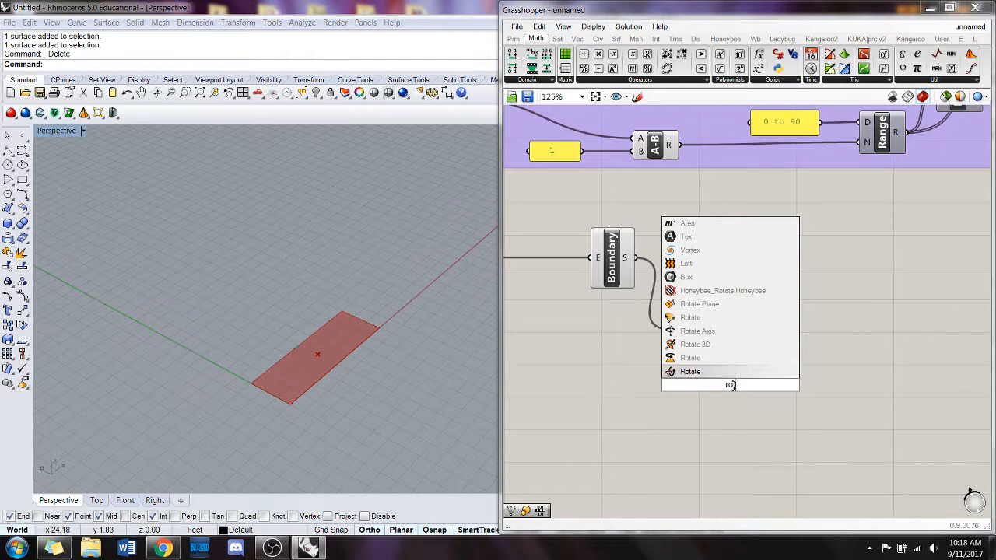
pyautogui.click(743, 370)
pyautogui.moveTo(743, 385); pyautogui.dragTo(826, 321)
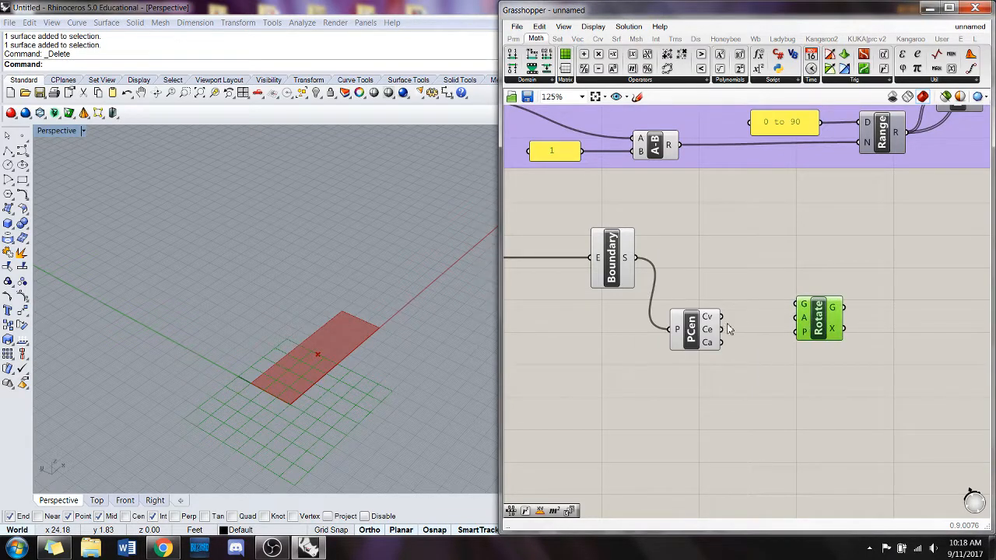
pyautogui.moveTo(722, 316); pyautogui.dragTo(802, 284)
# Add a number slider of 90 below Boundary, wire it into Rotate's A input and set it to 49.
pyautogui.doubleClick(781, 404)
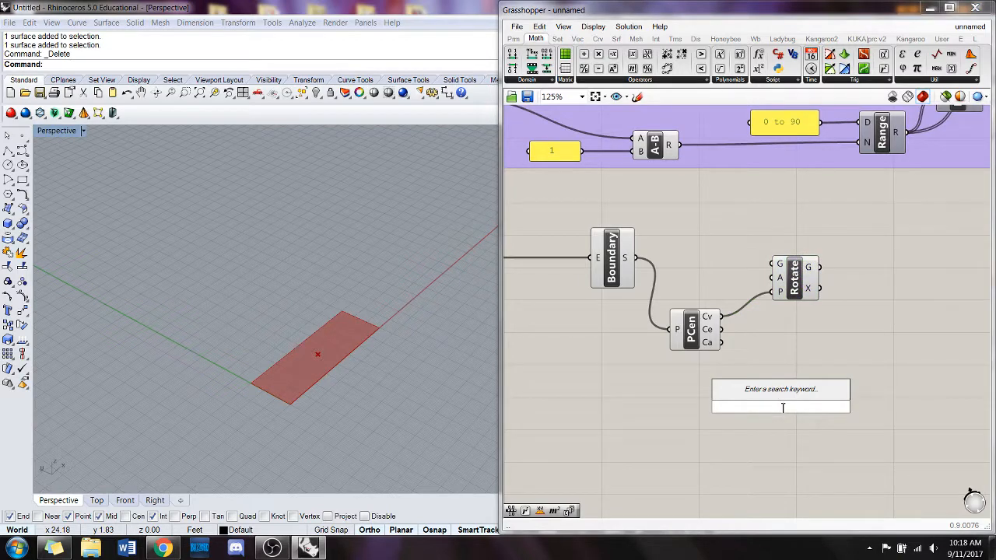
pyautogui.write('slide')
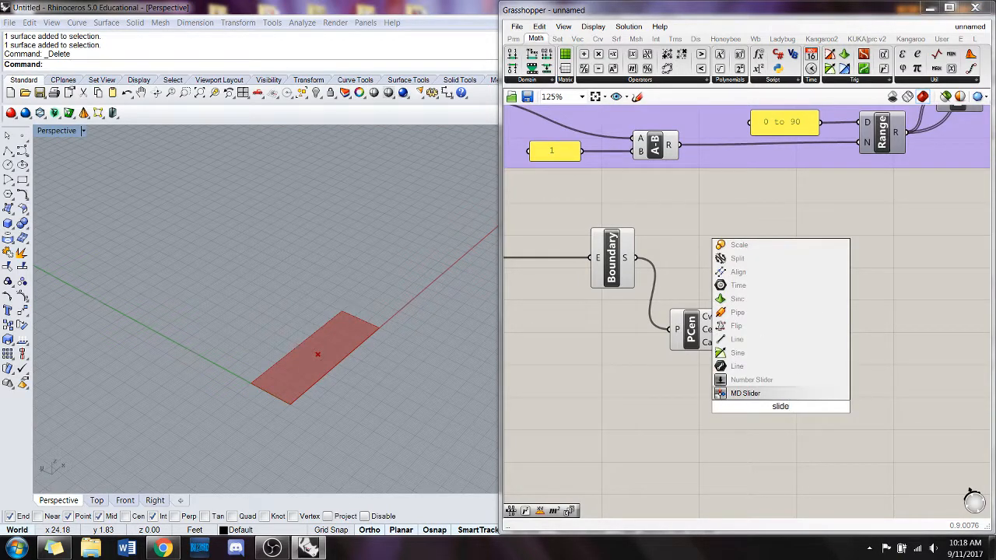
pyautogui.doubleClick(782, 407)
pyautogui.press('BackSpace')
pyautogui.write('1')
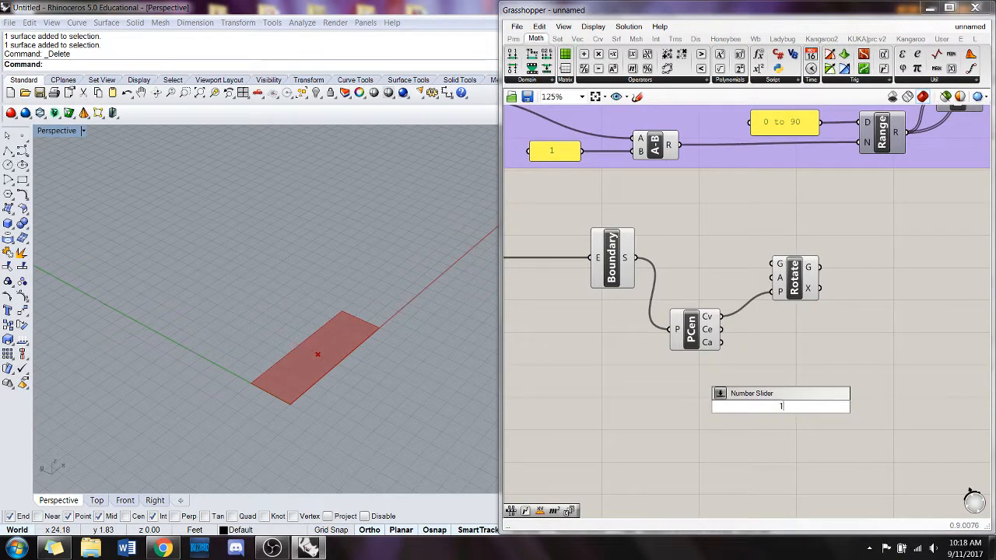
pyautogui.press('BackSpace')
pyautogui.write('90')
pyautogui.press('Return')
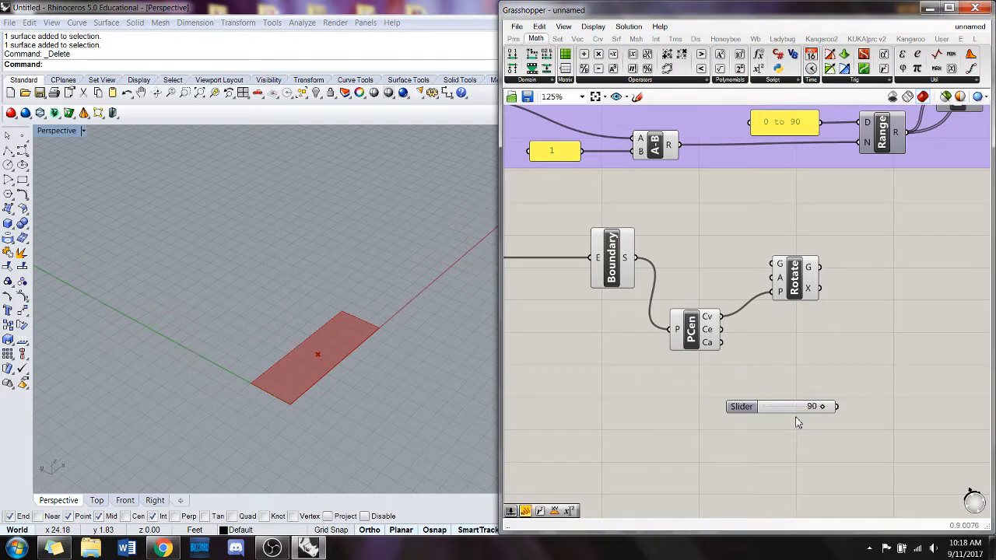
pyautogui.moveTo(823, 410); pyautogui.dragTo(801, 306)
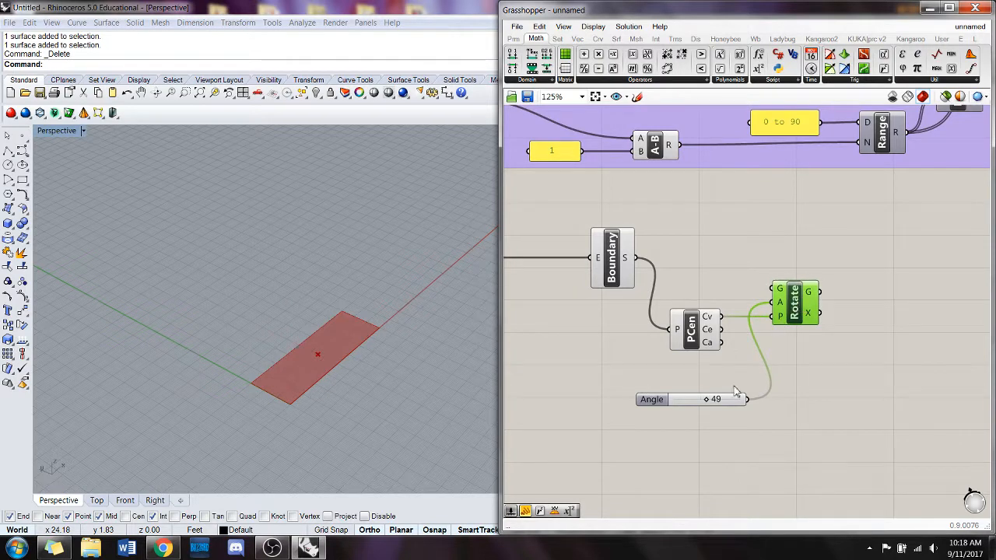
pyautogui.moveTo(685, 400); pyautogui.dragTo(578, 308)
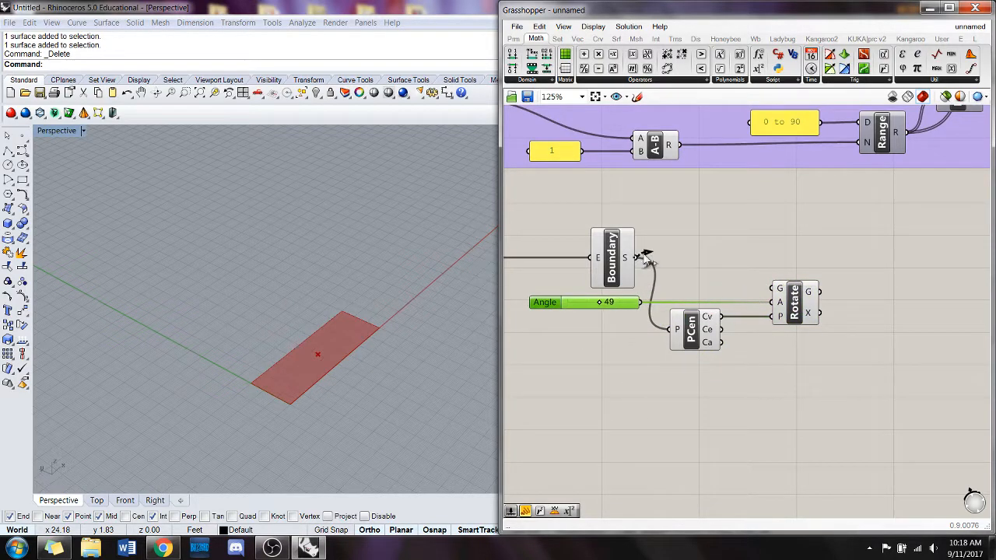
# Wire the Boundary's S output into Rotate's G input and set the Angle slider to 51.
pyautogui.moveTo(636, 258); pyautogui.dragTo(778, 289)
pyautogui.click(685, 454)
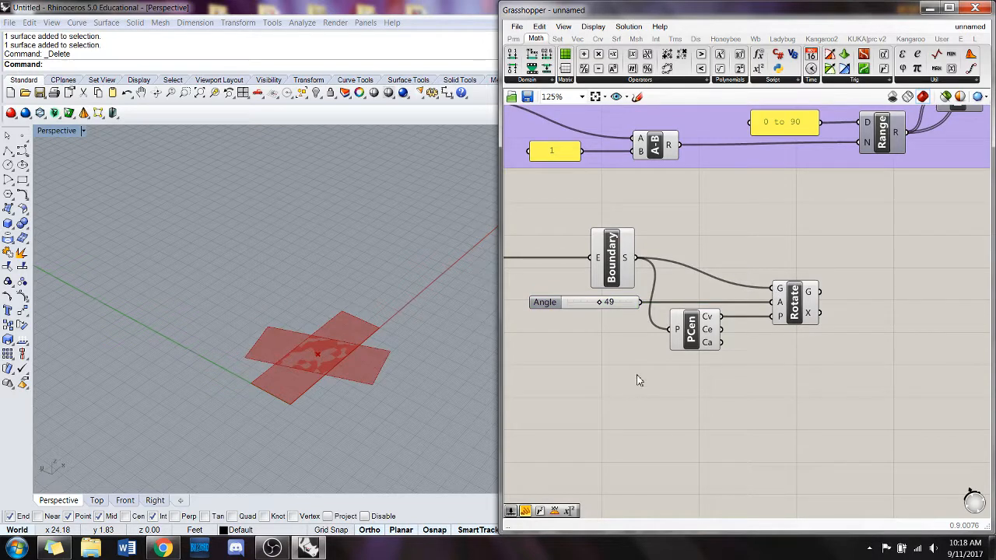
pyautogui.moveTo(607, 305)
pyautogui.mouseDown()
pyautogui.moveTo(588, 304)
pyautogui.moveTo(605, 307)
pyautogui.mouseUp()
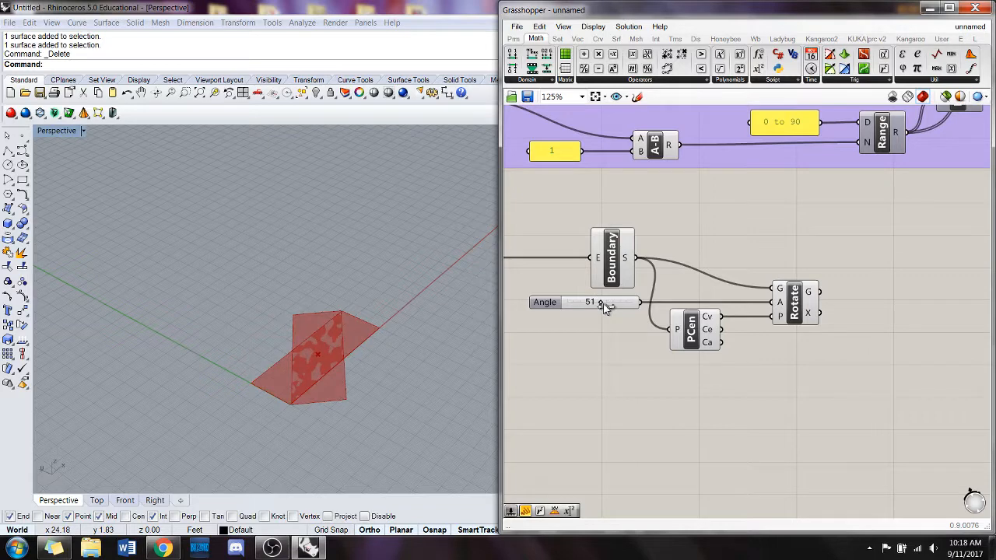
# Try routing the Angle slider through a new Degrees component into Rotate's A input.
pyautogui.doubleClick(609, 384)
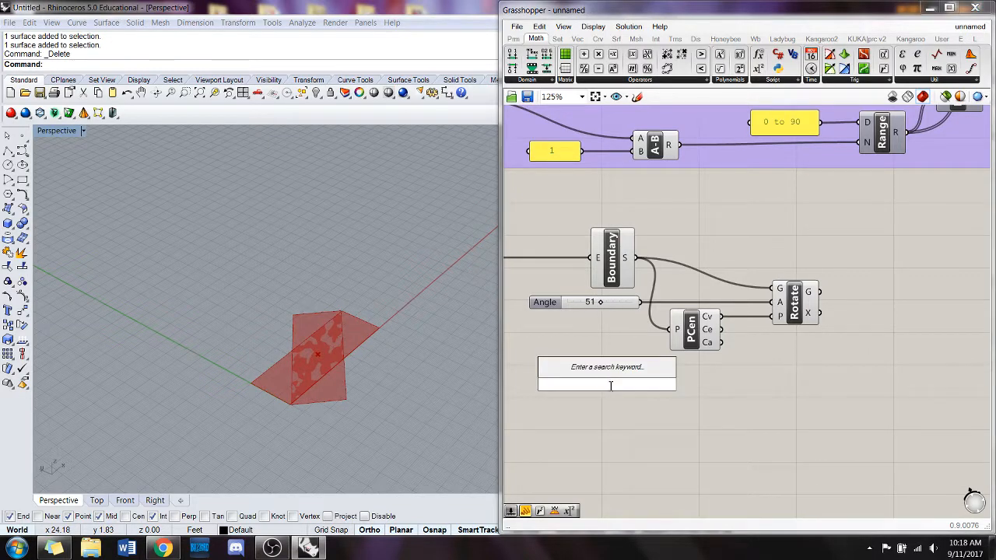
pyautogui.write('deg')
pyautogui.press('Return')
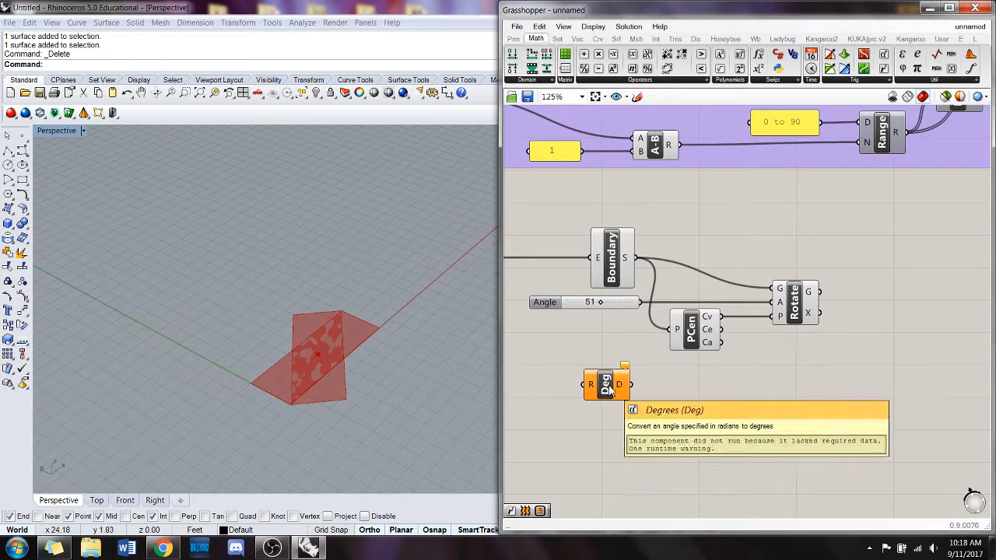
pyautogui.moveTo(647, 303); pyautogui.dragTo(778, 301)
# Set the slider to 90 to test the rotation, and delete the Degrees component.
pyautogui.moveTo(605, 309); pyautogui.dragTo(634, 305)
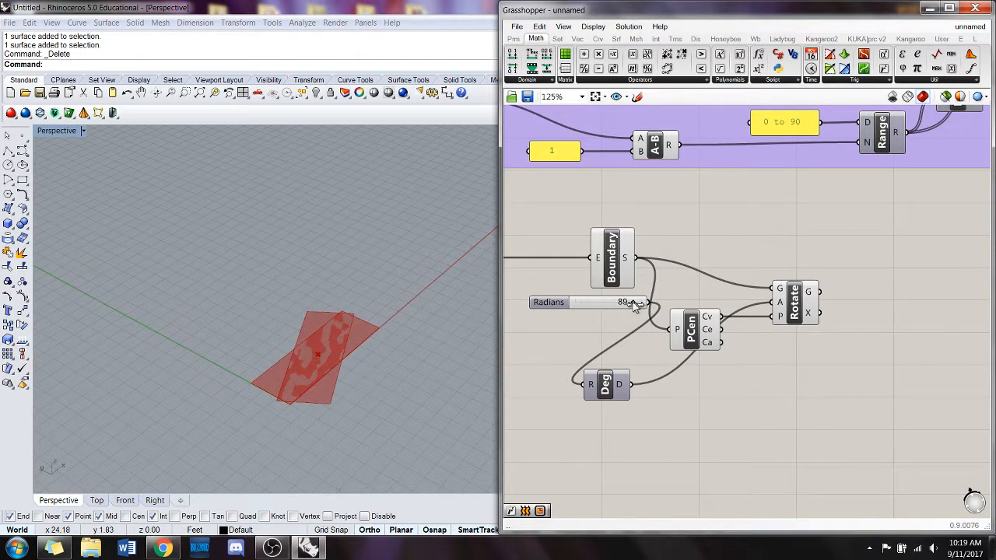
pyautogui.doubleClick(618, 303)
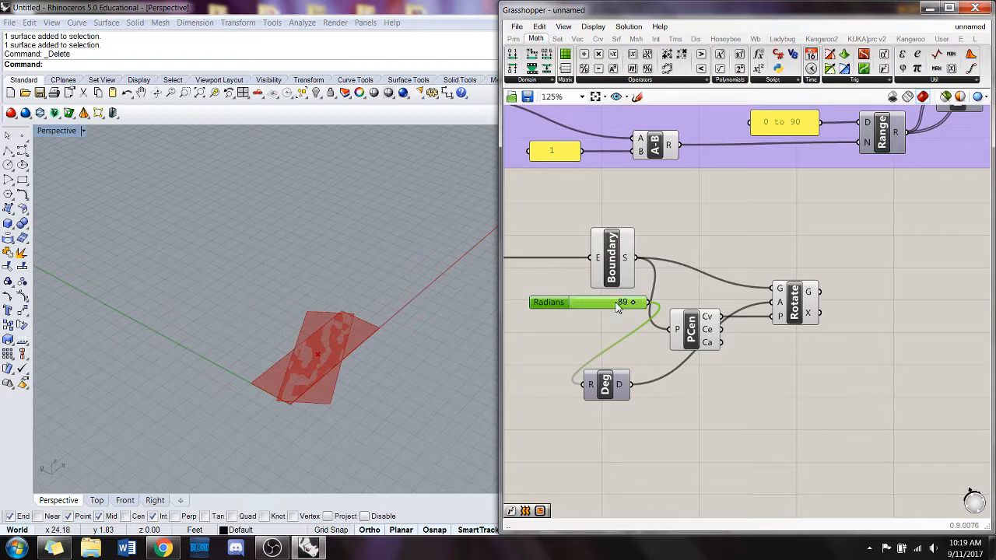
pyautogui.write('9')
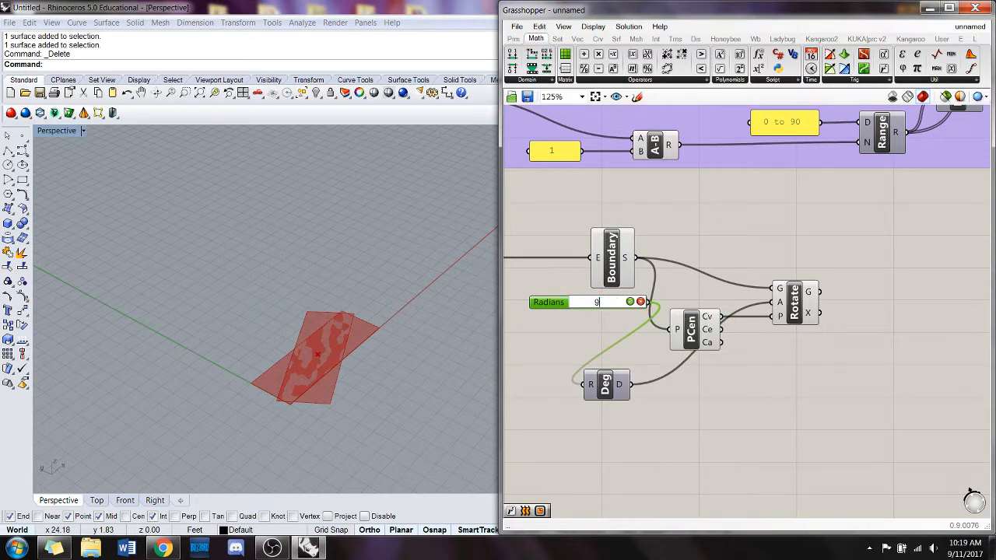
pyautogui.write('0')
pyautogui.press('Return')
pyautogui.moveTo(346, 313); pyautogui.dragTo(309, 389, button='right')
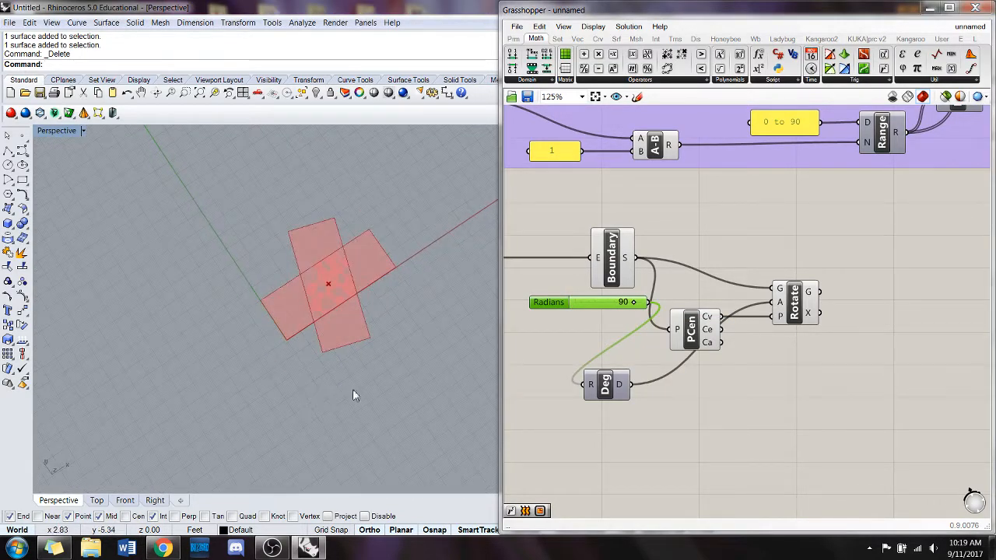
pyautogui.moveTo(614, 391); pyautogui.dragTo(698, 298)
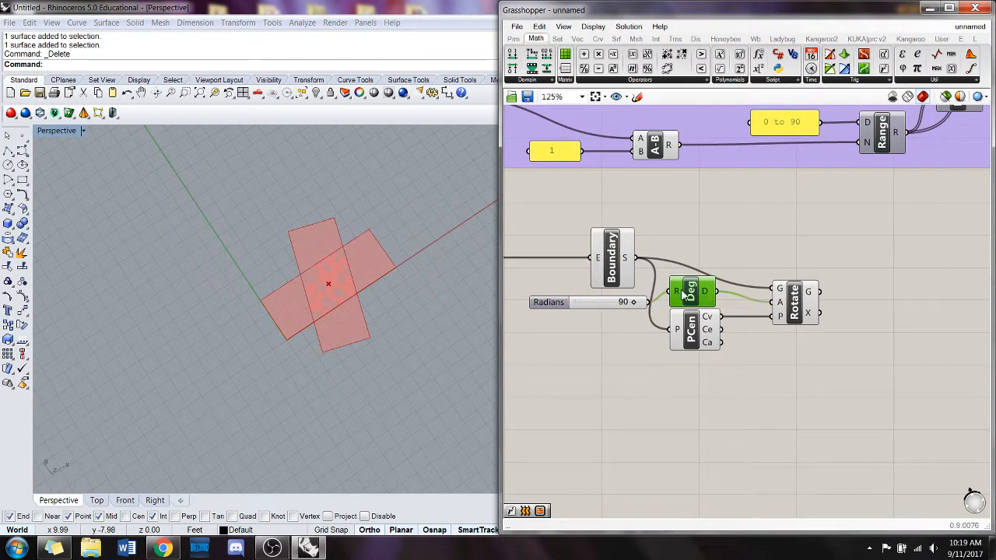
pyautogui.press('Delete')
# Add a Radians component and wire the slider through it into Rotate's A input.
pyautogui.doubleClick(726, 229)
pyautogui.write('r')
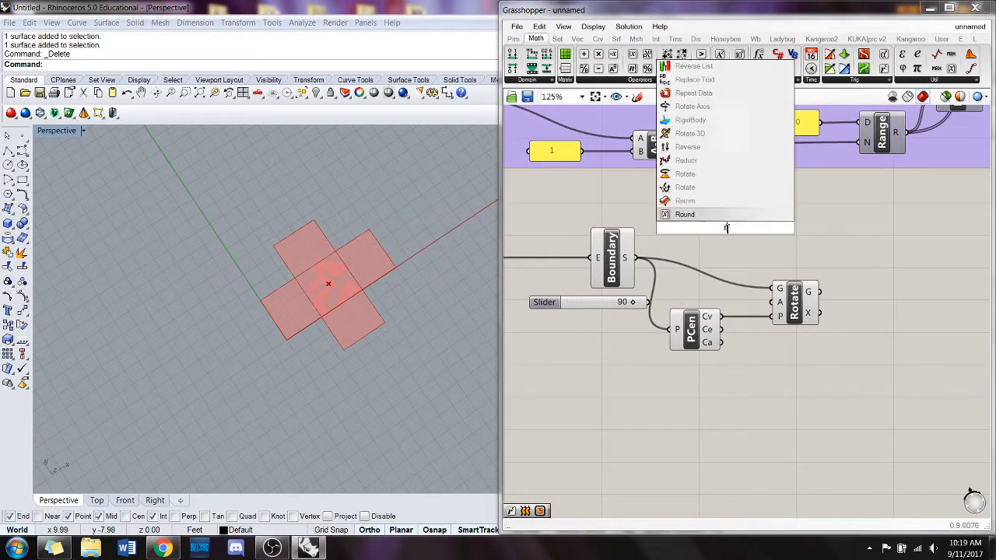
pyautogui.write('adi')
pyautogui.press('Return')
pyautogui.moveTo(650, 302); pyautogui.dragTo(777, 302)
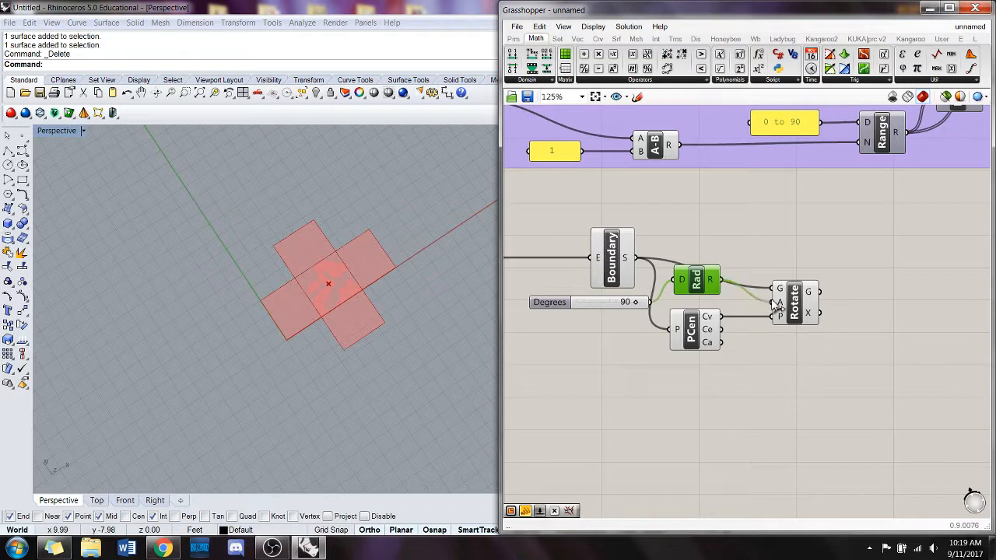
pyautogui.click(747, 216)
# Set the Degrees slider to 22 and arrange it and the Rad component clear of the Boundary and Polygon Center components.
pyautogui.click(389, 264)
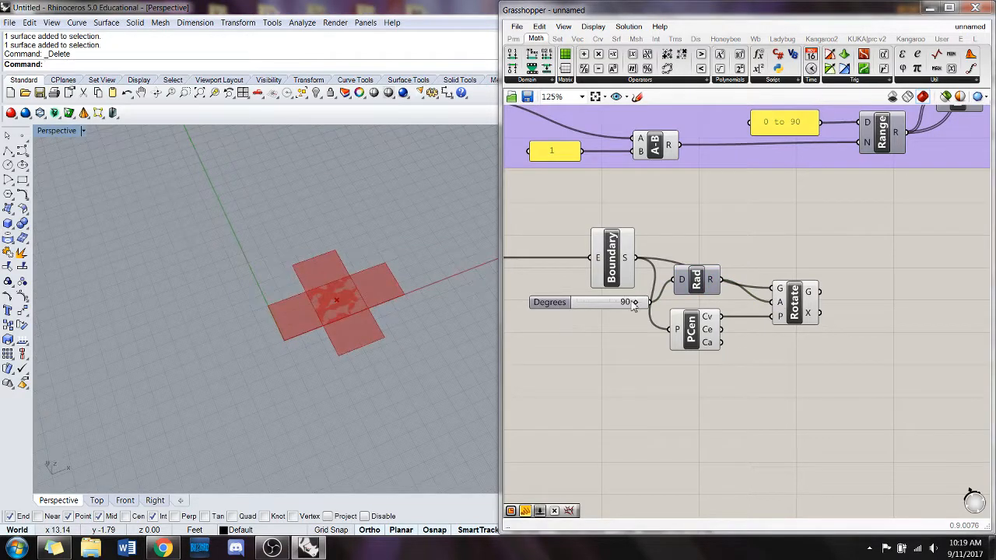
pyautogui.moveTo(639, 305); pyautogui.dragTo(597, 320)
pyautogui.moveTo(710, 268); pyautogui.dragTo(721, 225)
pyautogui.moveTo(758, 329); pyautogui.dragTo(733, 334, button='right')
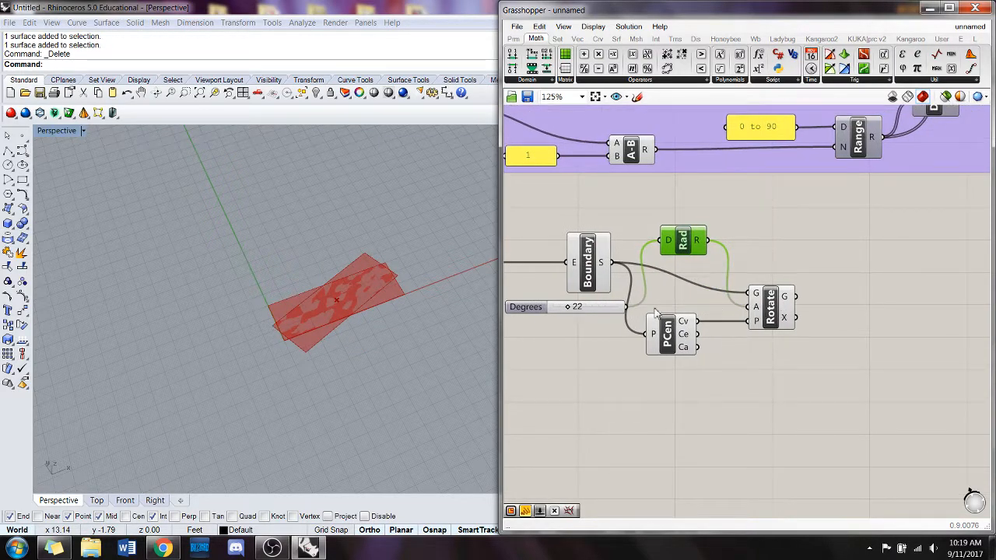
pyautogui.moveTo(592, 311); pyautogui.dragTo(607, 219)
pyautogui.moveTo(762, 232); pyautogui.dragTo(750, 226, button='right')
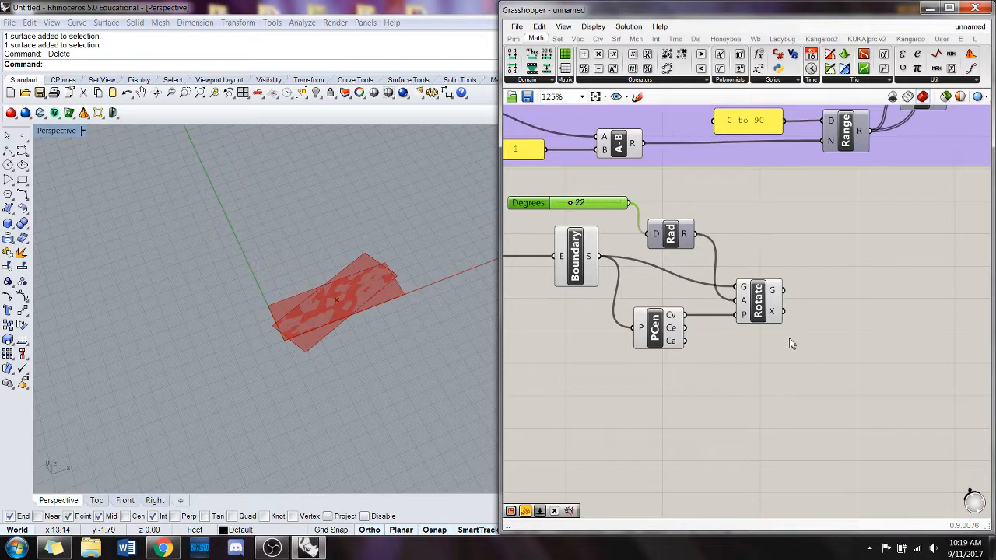
pyautogui.moveTo(788, 346); pyautogui.dragTo(747, 347, button='right')
pyautogui.click(806, 372)
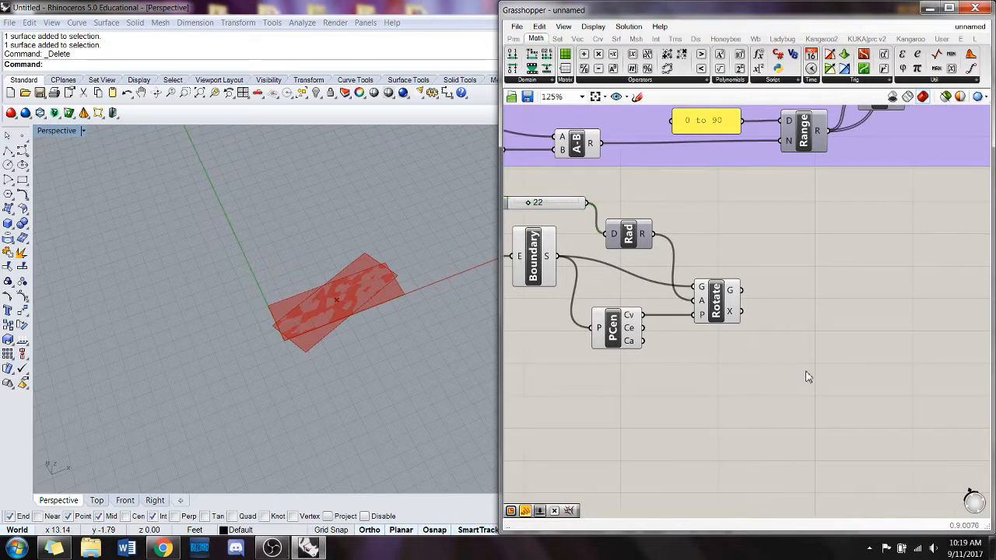
# Add a Region Union component and place it below and to the right of the Rotate component.
pyautogui.doubleClick(877, 321)
pyautogui.write('region')
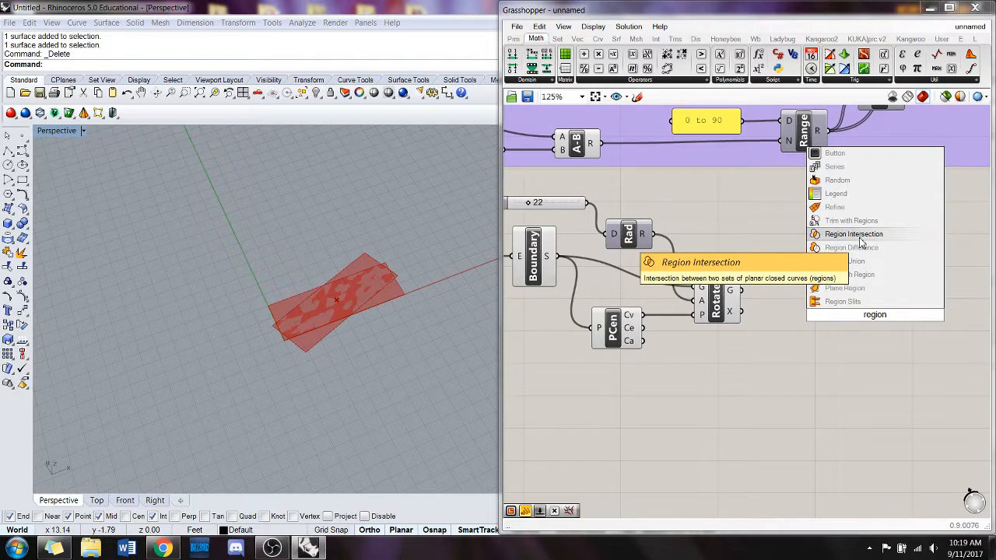
pyautogui.click(860, 261)
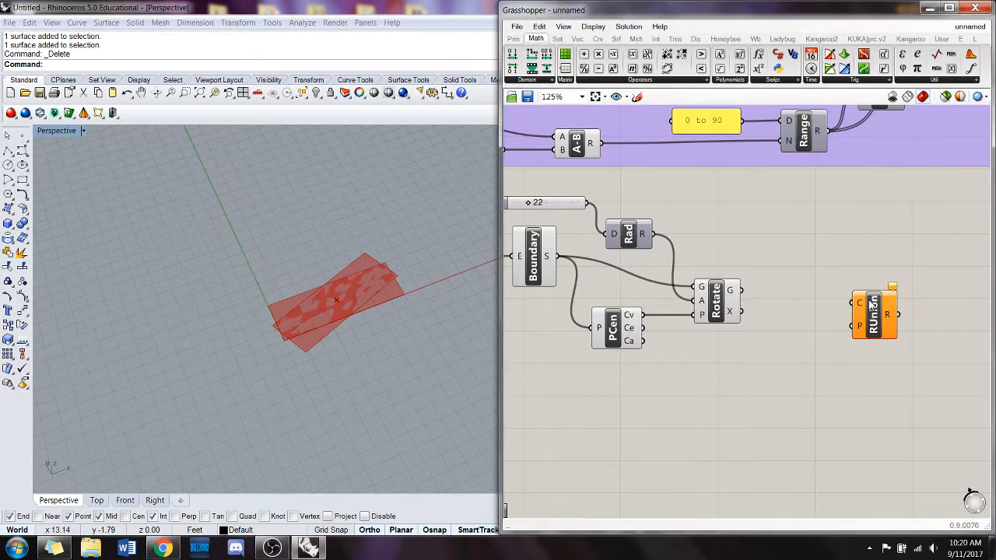
pyautogui.moveTo(871, 304); pyautogui.dragTo(827, 394)
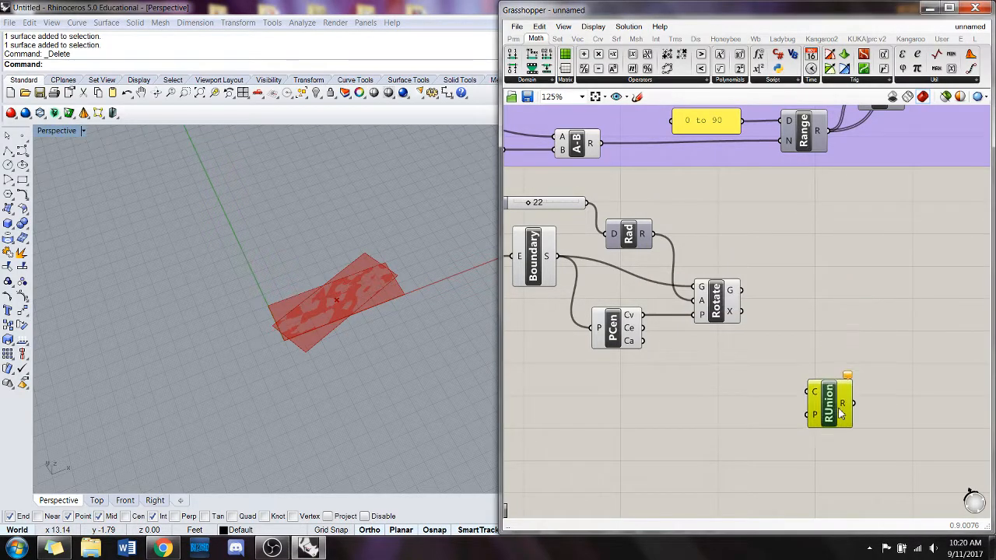
# Add Region Difference and Region Intersection components and stack them to the right of the Region Union component.
pyautogui.doubleClick(854, 294)
pyautogui.write('region')
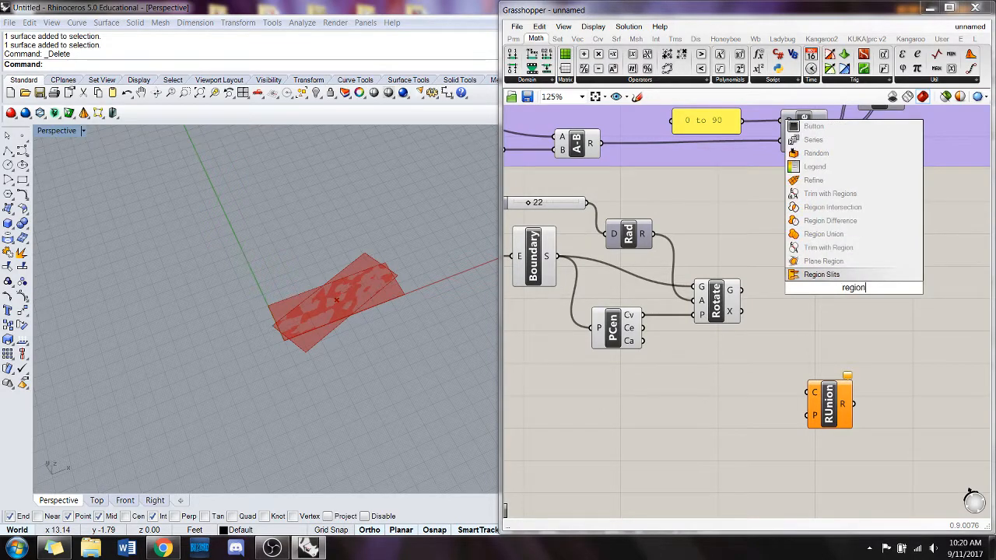
pyautogui.click(830, 220)
pyautogui.doubleClick(904, 336)
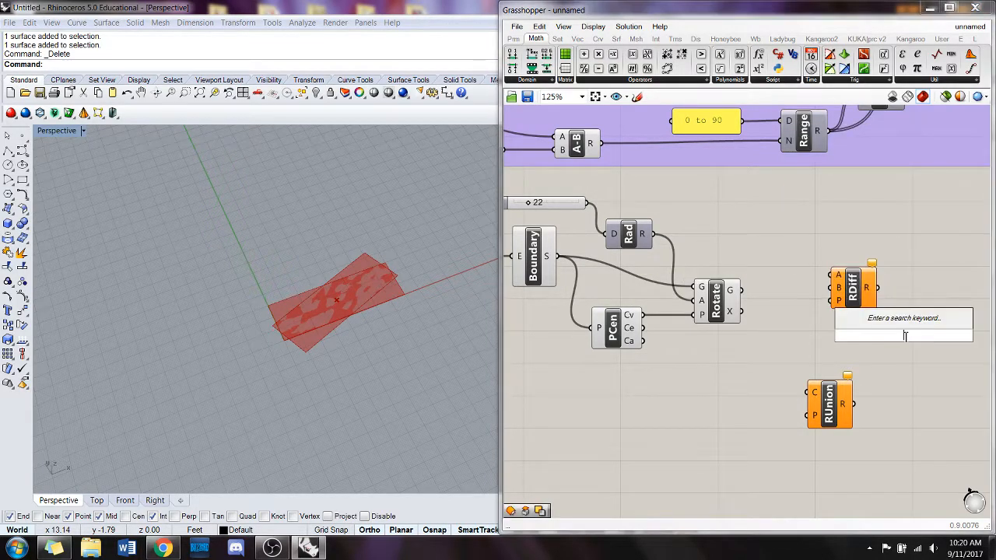
pyautogui.write('region')
pyautogui.click(871, 252)
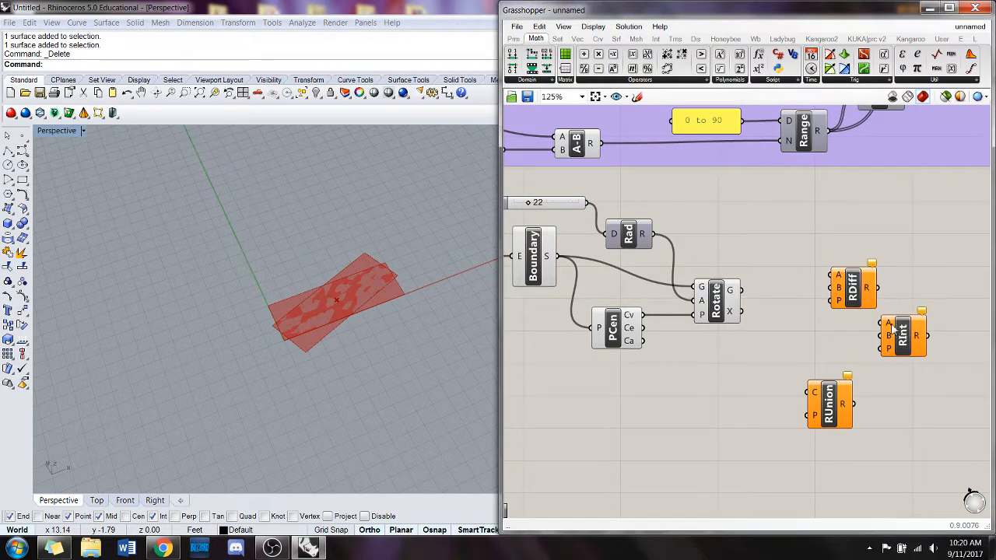
pyautogui.moveTo(892, 331); pyautogui.dragTo(907, 440)
pyautogui.moveTo(852, 288); pyautogui.dragTo(918, 366)
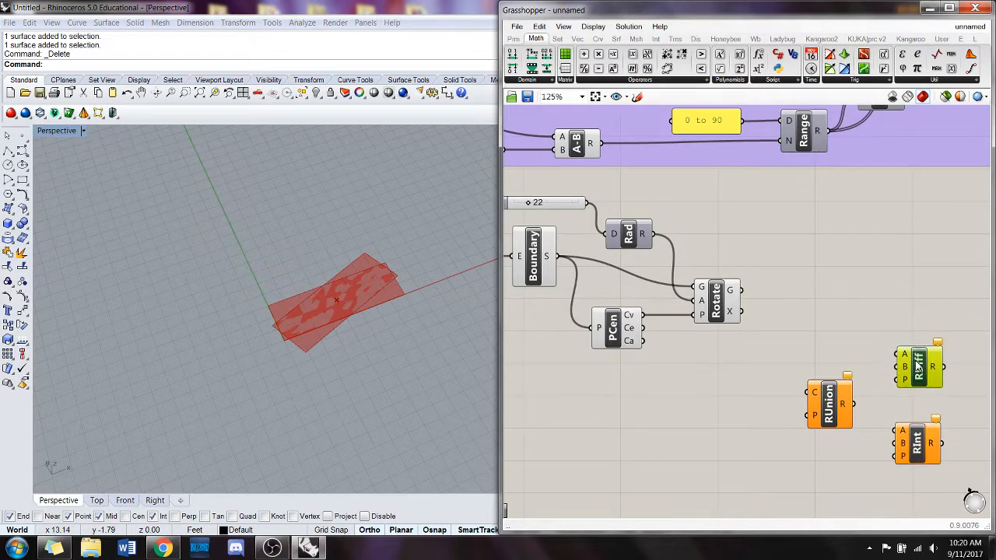
# Place the Region Union component to the right of Rotate and feed both Boundary's S and Rotate's G into its C input.
pyautogui.moveTo(828, 408); pyautogui.dragTo(852, 307)
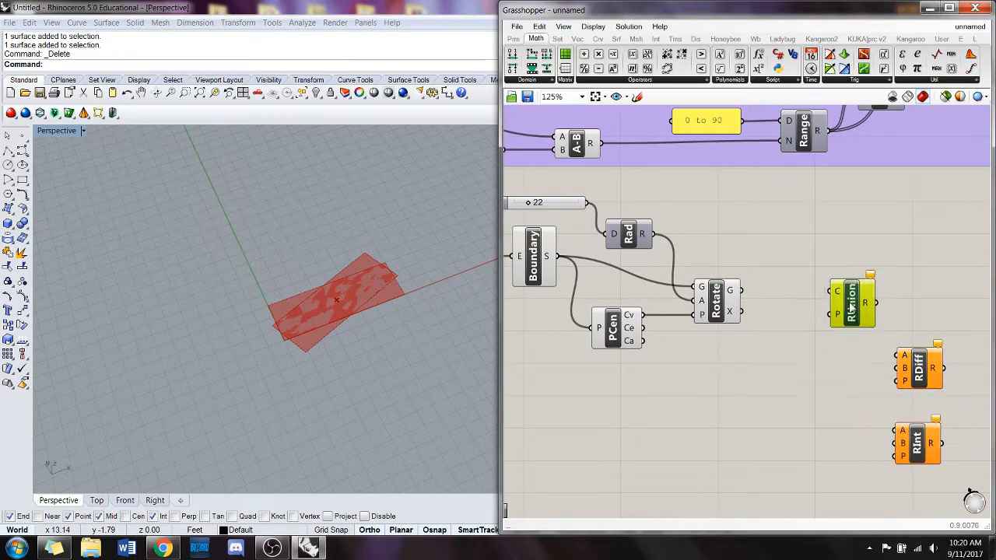
pyautogui.scroll(-2, 820, 280)
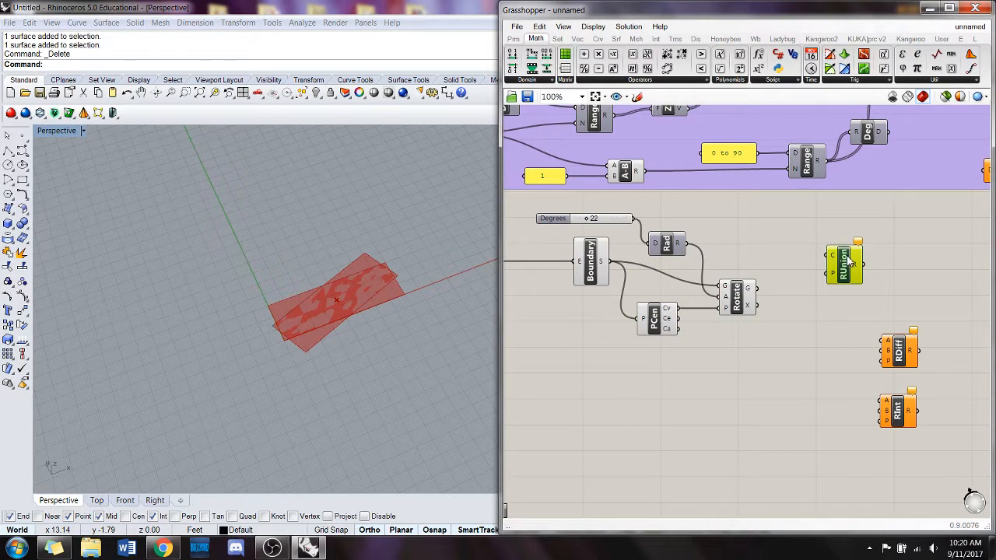
pyautogui.moveTo(848, 262); pyautogui.dragTo(857, 258)
pyautogui.moveTo(625, 259); pyautogui.dragTo(662, 255, button='right')
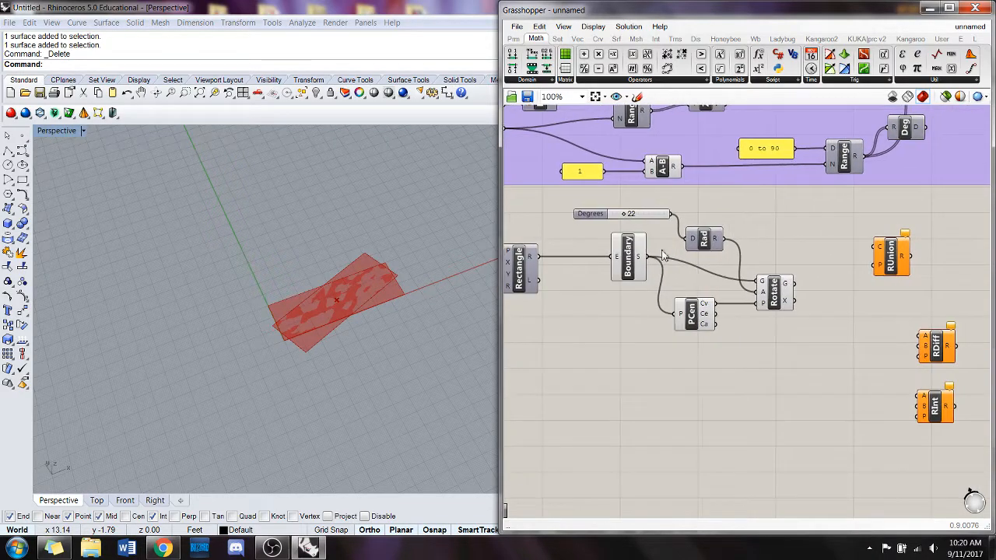
pyautogui.moveTo(654, 264); pyautogui.dragTo(875, 247)
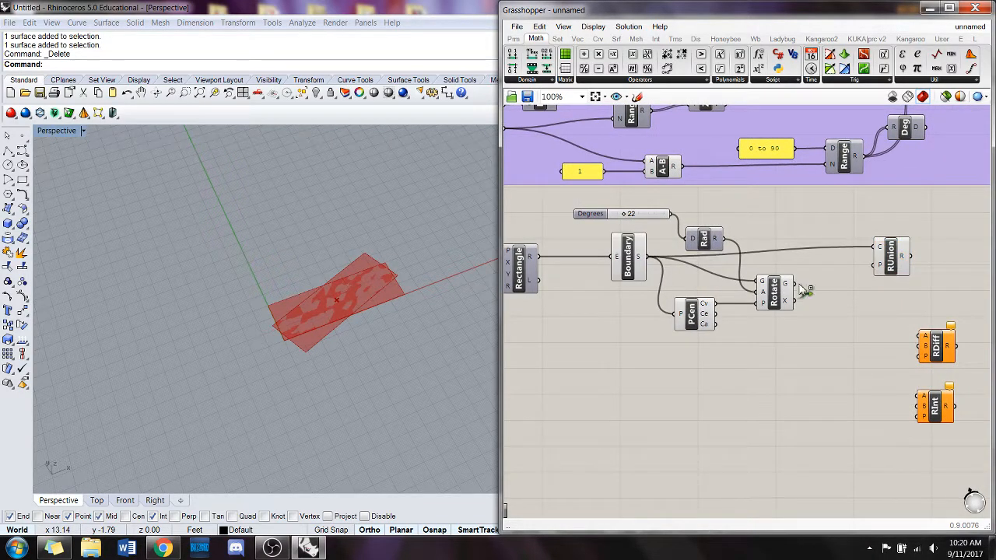
pyautogui.moveTo(807, 290); pyautogui.dragTo(874, 247)
pyautogui.click(901, 270)
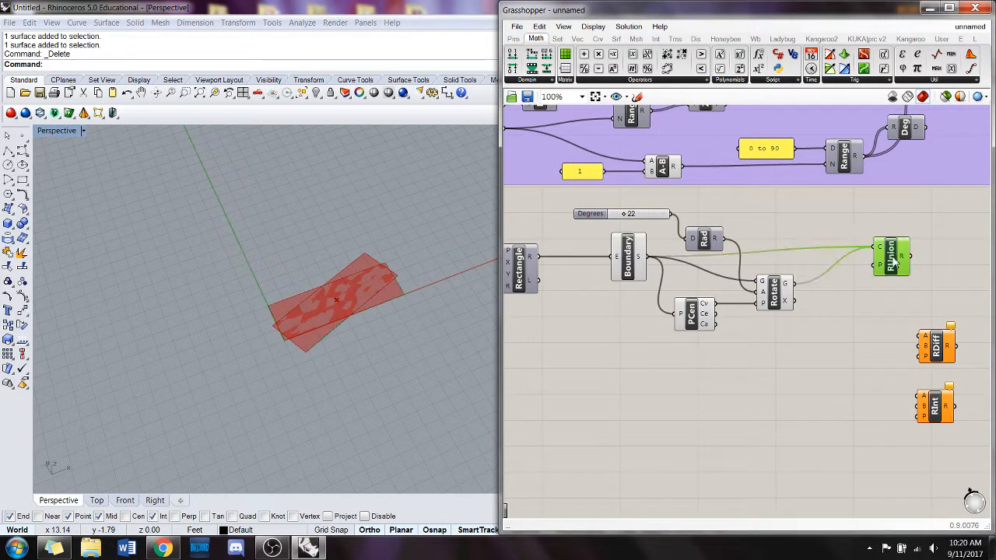
pyautogui.click(401, 312)
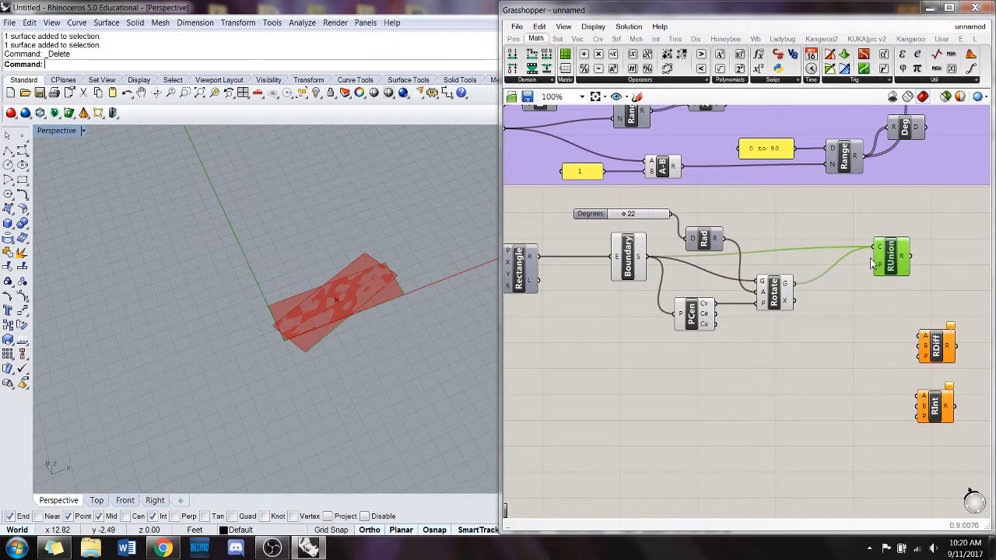
# Turn off the previews of Rotate and Boundary and examine the Region Union outline up close in the Perspective viewport.
pyautogui.rightClick(789, 299)
pyautogui.click(789, 313)
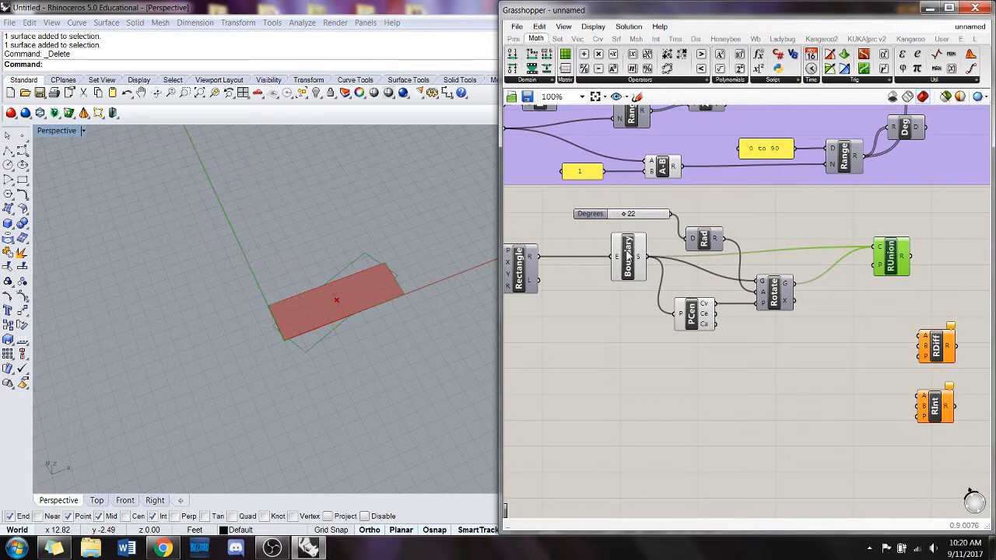
pyautogui.rightClick(628, 258)
pyautogui.click(653, 274)
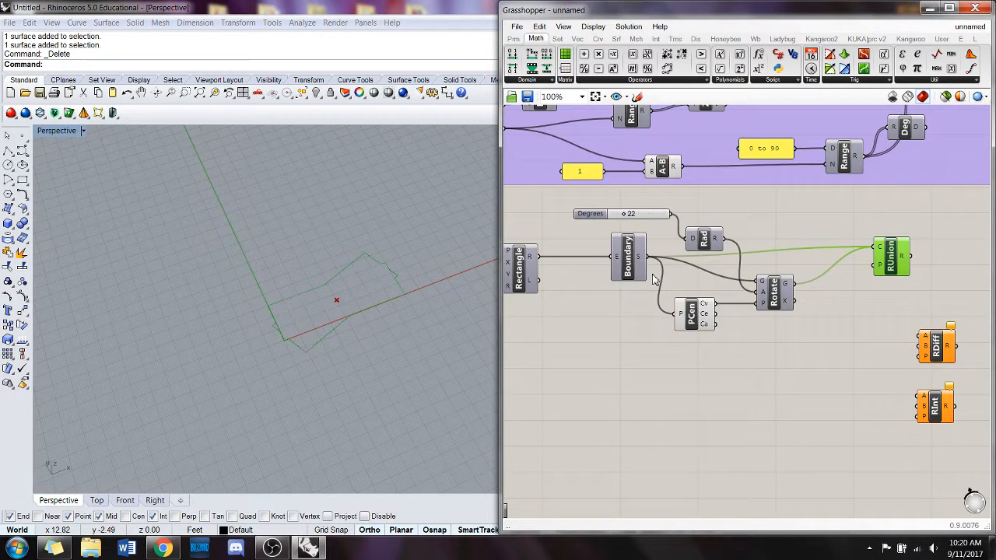
pyautogui.click(880, 279)
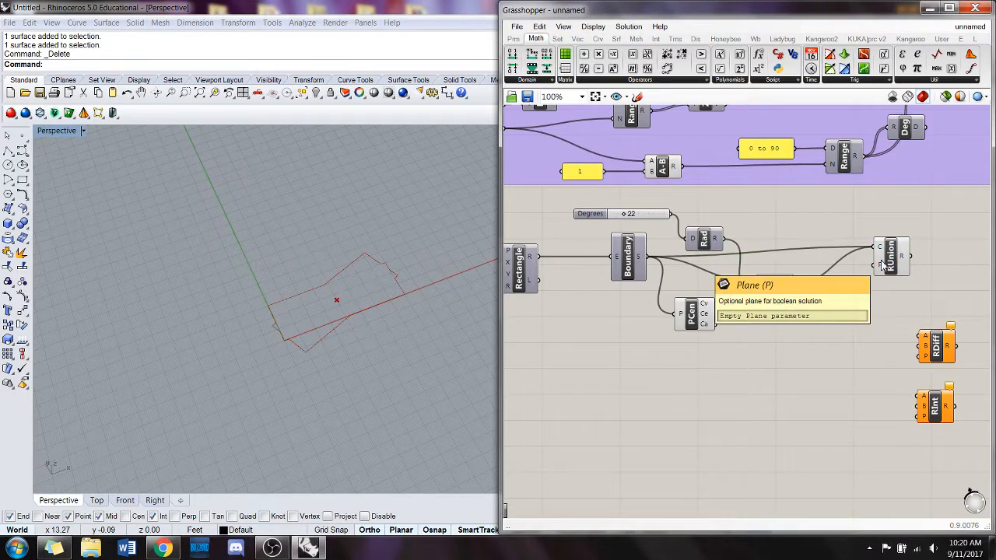
pyautogui.click(887, 260)
pyautogui.moveTo(345, 285); pyautogui.dragTo(375, 314, button='right')
pyautogui.scroll(5, 344, 342)
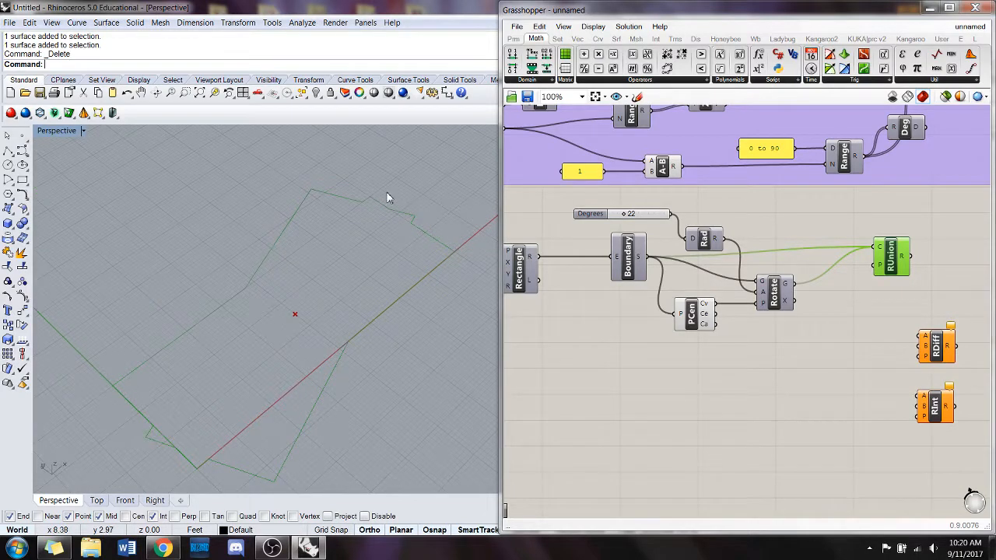
pyautogui.scroll(2, 406, 221)
pyautogui.scroll(-6, 406, 221)
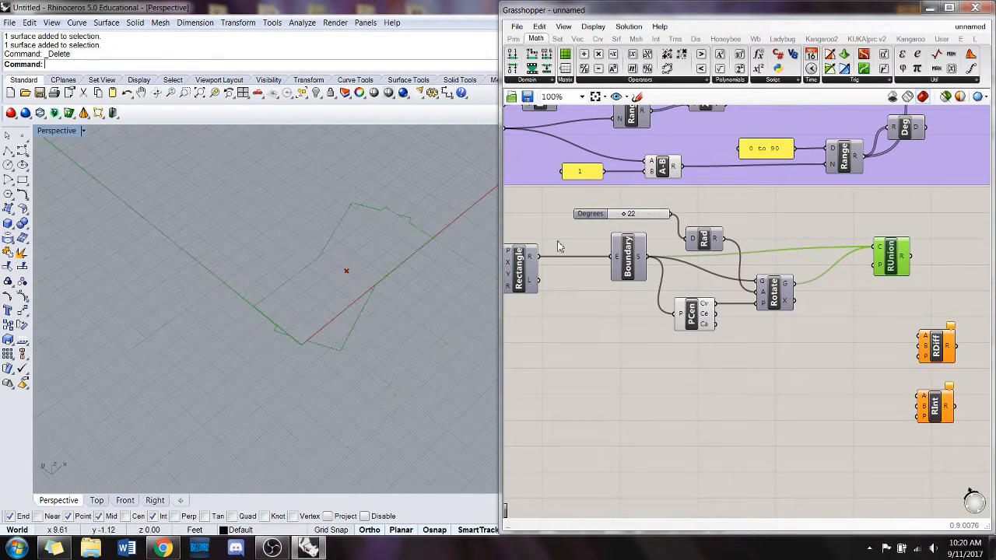
# Try feeding both Rotate's G output and Boundary's S output into Region Union's P input.
pyautogui.click(862, 313)
pyautogui.moveTo(798, 286); pyautogui.dragTo(873, 266)
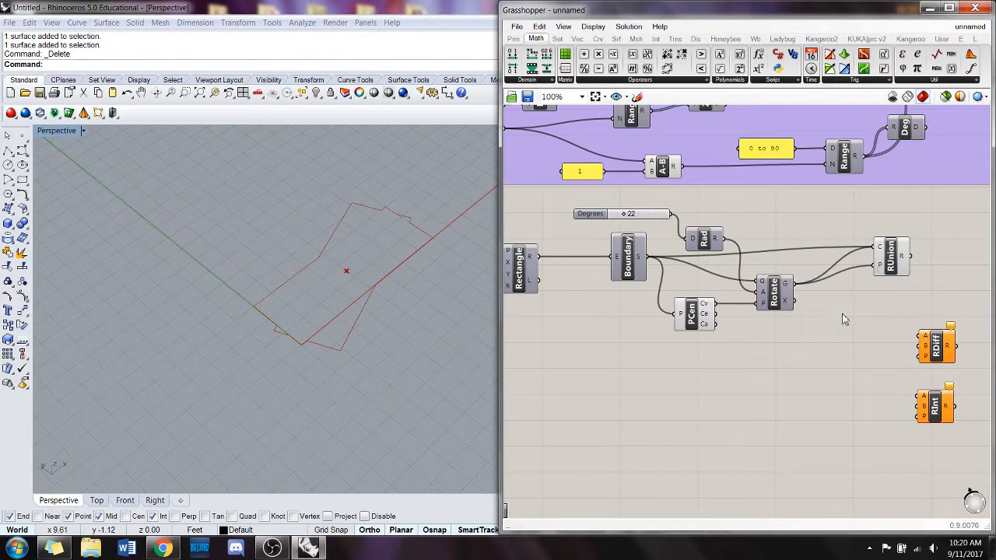
pyautogui.keyDown('shift'); pyautogui.moveTo(644, 259); pyautogui.dragTo(873, 265); pyautogui.keyUp('shift')
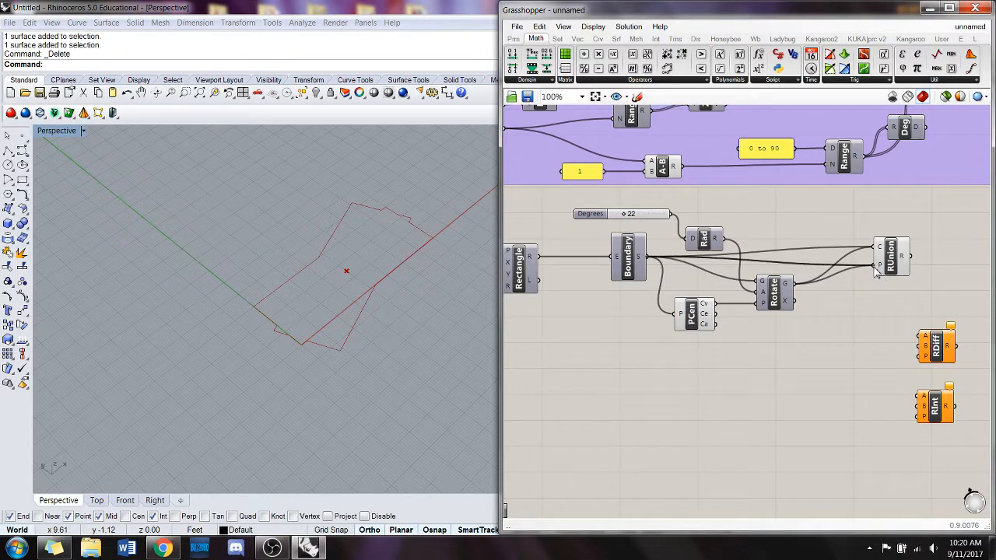
# Delete the Region Union component along with its connections.
pyautogui.rightClick(883, 256)
pyautogui.moveTo(887, 295)
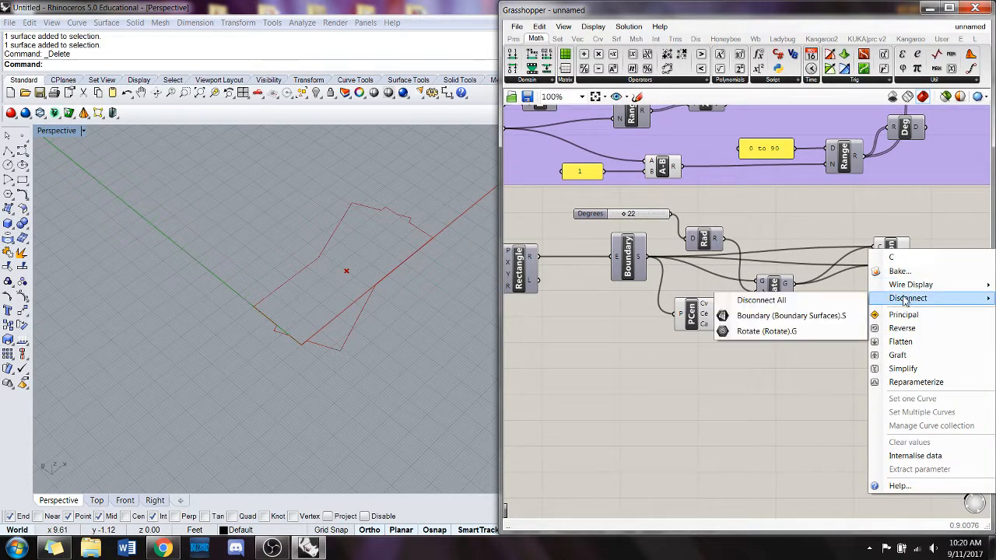
pyautogui.click(812, 305)
pyautogui.click(889, 246)
pyautogui.press('Delete')
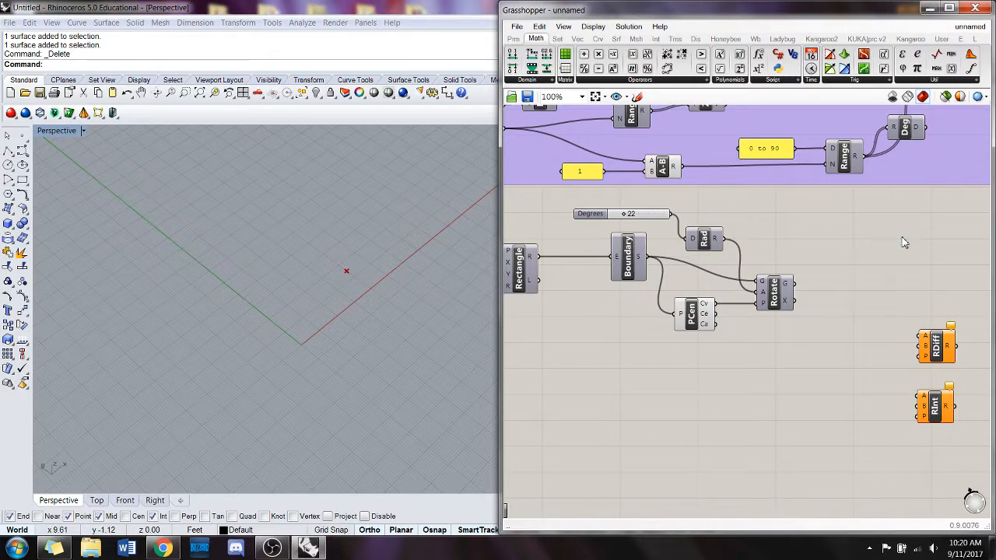
# Move the Region Difference component up to the free spot to the right of Rotate.
pyautogui.moveTo(932, 345); pyautogui.dragTo(918, 334, button='right')
pyautogui.moveTo(918, 335); pyautogui.dragTo(868, 240)
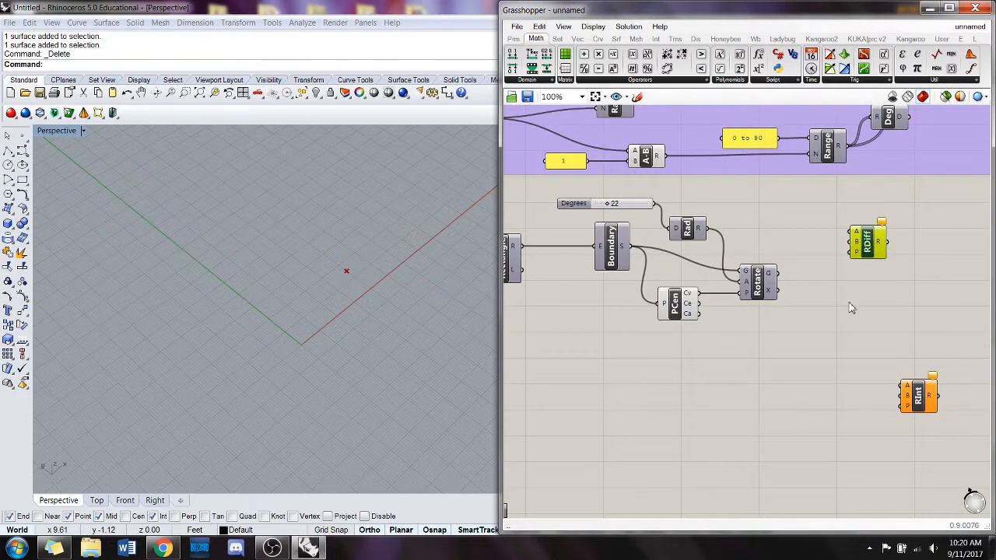
pyautogui.moveTo(829, 263); pyautogui.dragTo(847, 275, button='right')
pyautogui.click(840, 259)
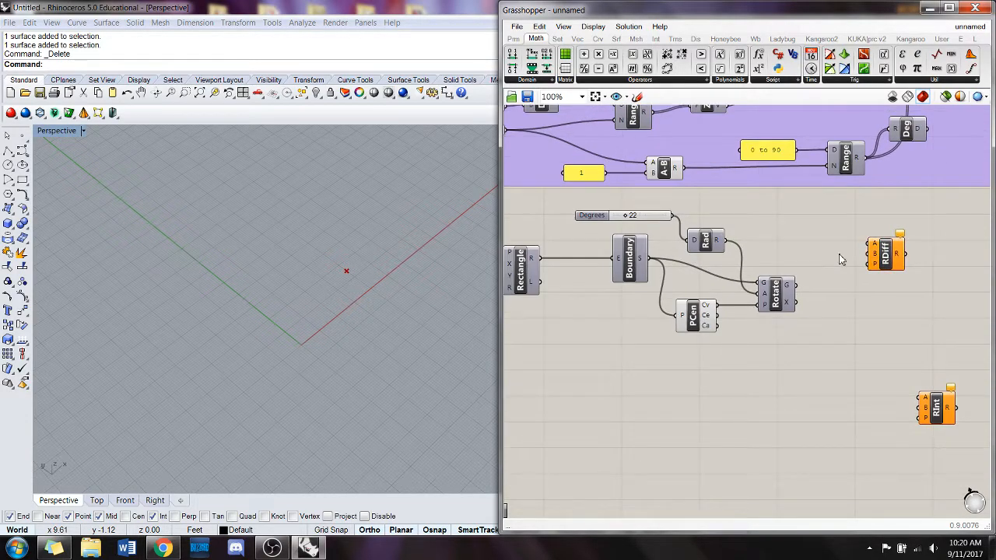
# Turn the previews of the Boundary and Rotate components back on.
pyautogui.moveTo(624, 272); pyautogui.dragTo(634, 278, button='right')
pyautogui.rightClick(637, 267)
pyautogui.click(655, 286)
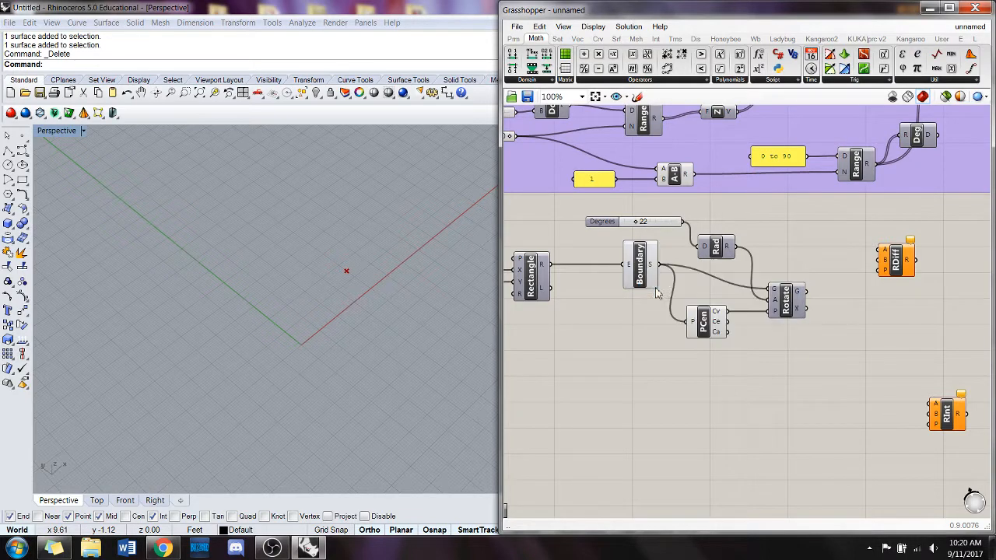
pyautogui.rightClick(786, 303)
pyautogui.click(801, 319)
# Connect Boundary's S output to Region Difference's A input and Rotate's G output to its B input.
pyautogui.moveTo(691, 264); pyautogui.dragTo(882, 253)
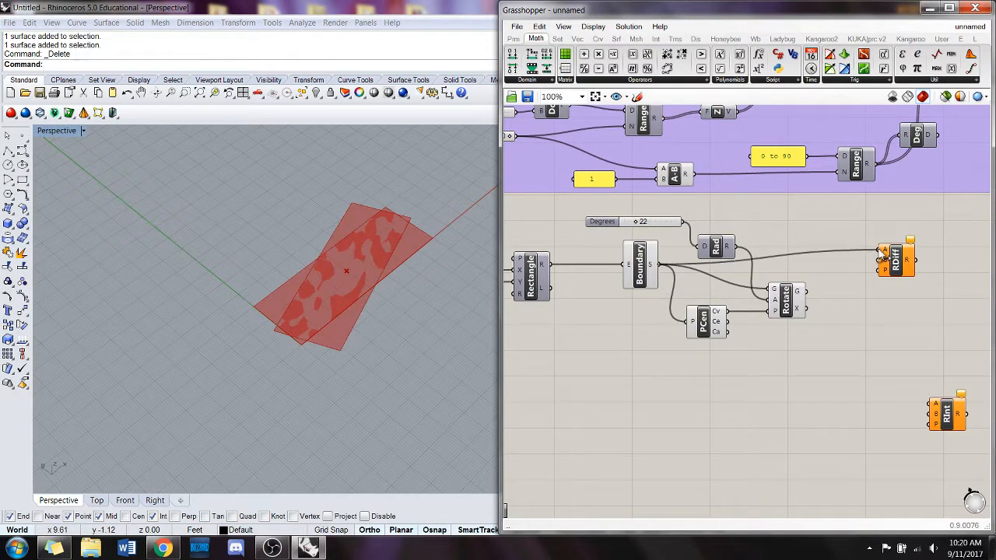
pyautogui.moveTo(806, 291); pyautogui.dragTo(882, 266)
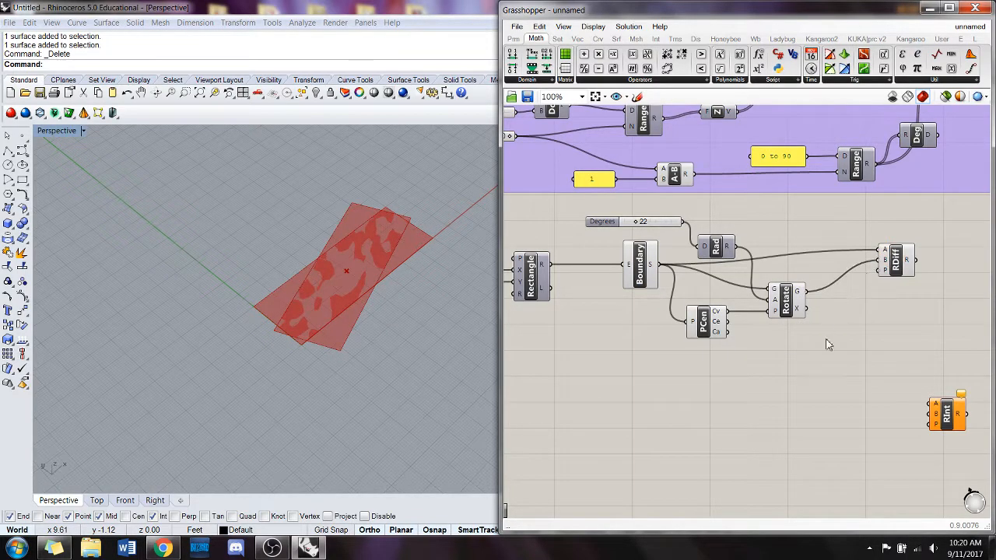
pyautogui.click(891, 258)
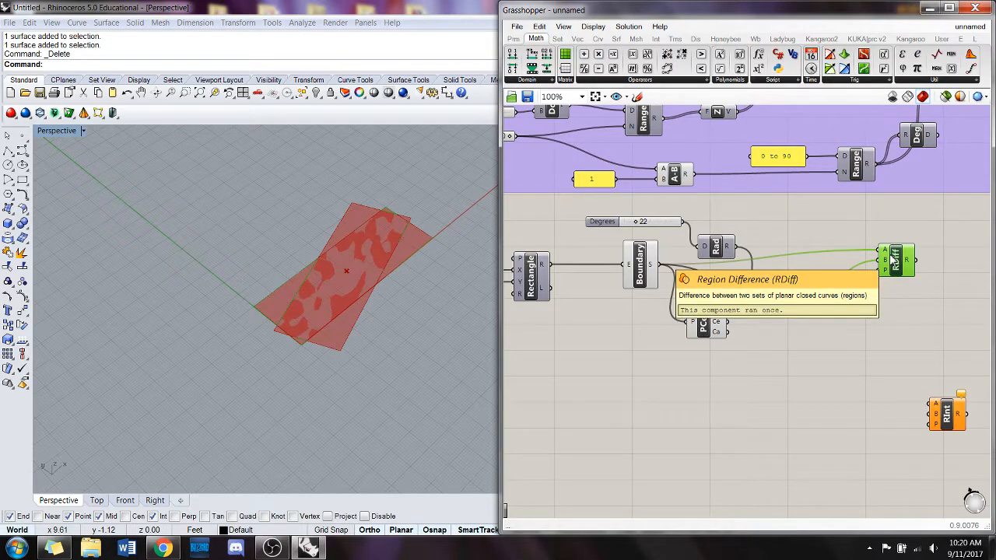
pyautogui.click(848, 334)
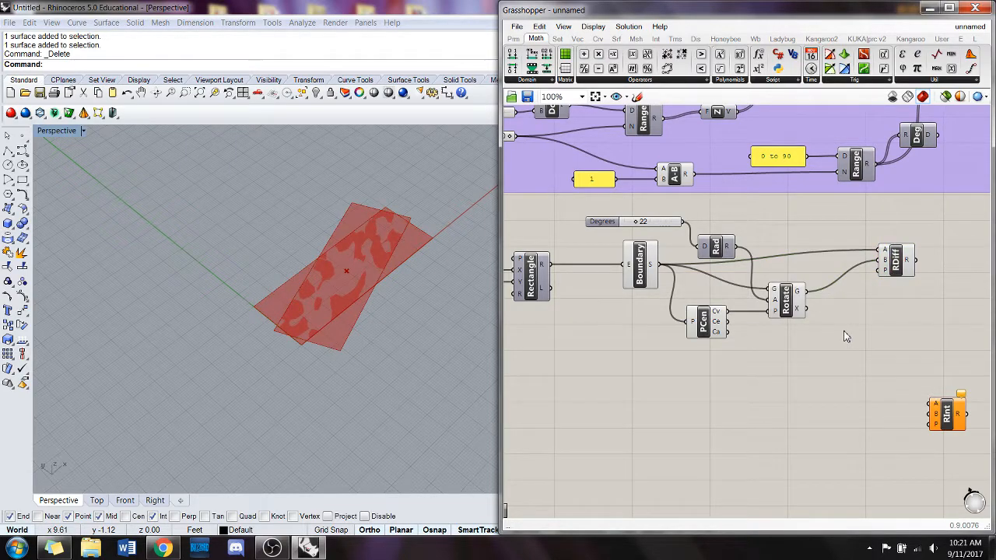
# Add a Boundary Surfaces component to the right of Region Difference and connect Region Difference's R output to its E input.
pyautogui.moveTo(904, 300); pyautogui.dragTo(838, 307, button='right')
pyautogui.doubleClick(886, 294)
pyautogui.write('bo')
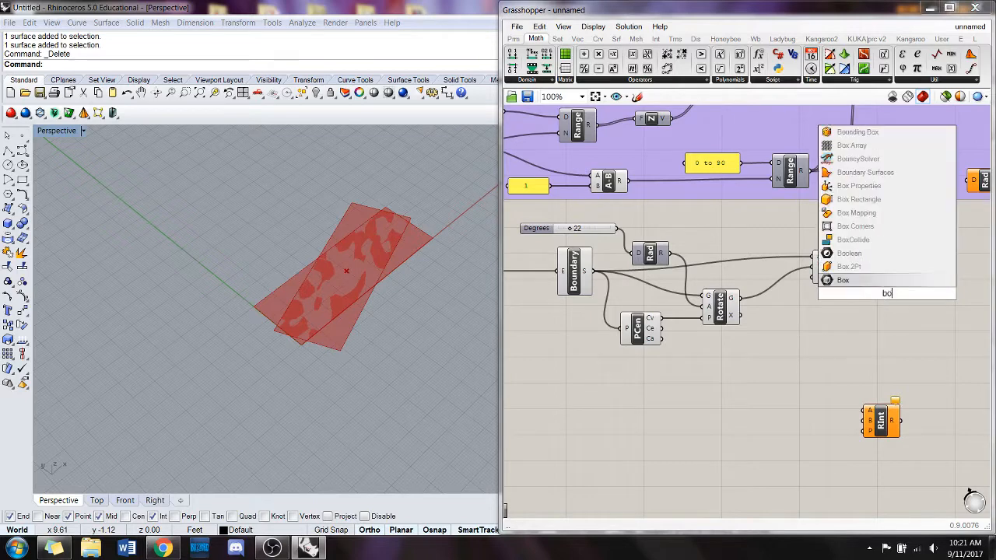
pyautogui.write('und')
pyautogui.press('Return')
pyautogui.moveTo(887, 293); pyautogui.dragTo(917, 269)
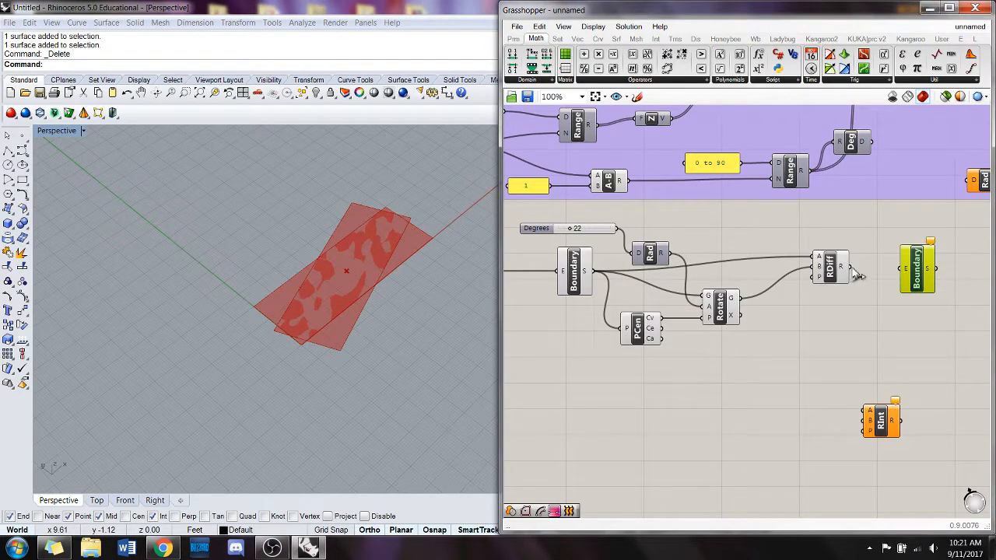
pyautogui.moveTo(849, 266); pyautogui.dragTo(913, 263)
pyautogui.click(882, 325)
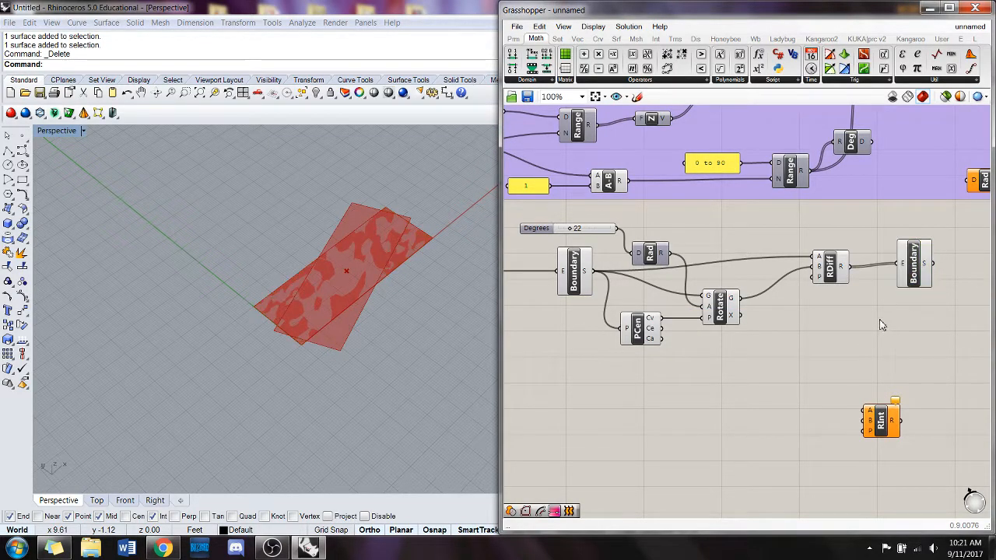
# Hide the previews of the original Boundary and Rotate components so only the difference surfaces are displayed.
pyautogui.rightClick(578, 268)
pyautogui.click(599, 286)
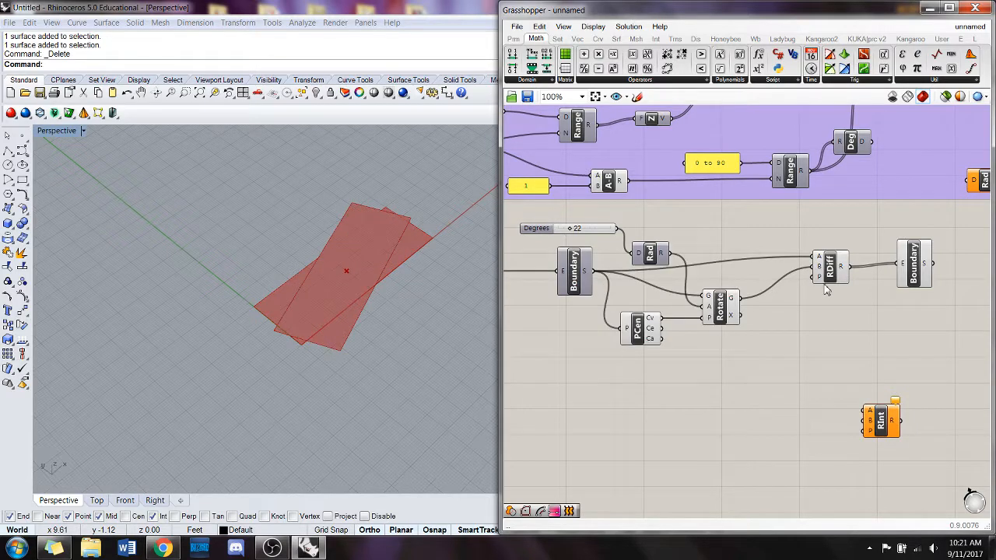
pyautogui.rightClick(727, 310)
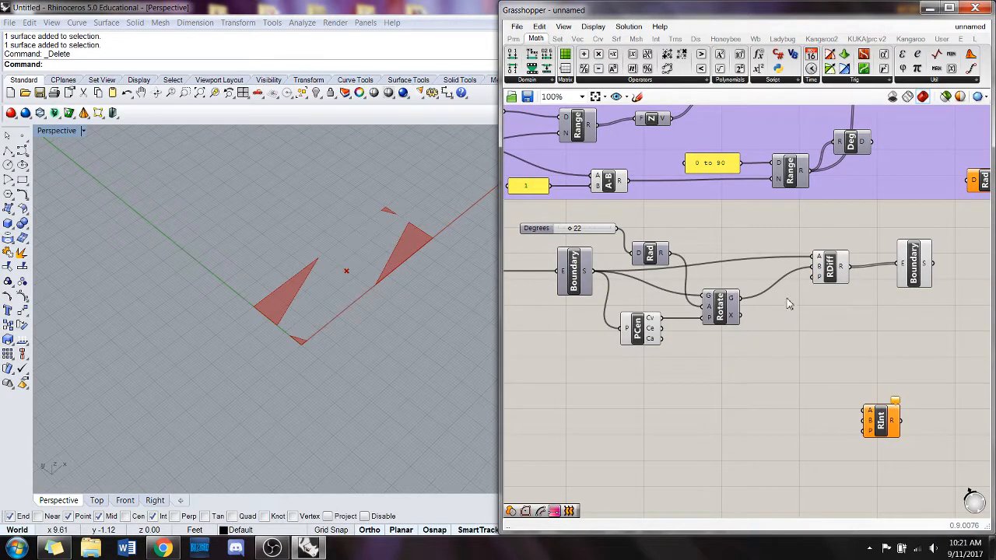
# Duplicate Region Difference below the original and swap its inputs, with Rotate's G into A and Boundary's S into B.
pyautogui.click(829, 270)
pyautogui.moveTo(829, 270); pyautogui.dragTo(836, 278)
pyautogui.keyDown('alt'); pyautogui.moveTo(835, 330); pyautogui.dragTo(840, 325); pyautogui.keyUp('alt')
pyautogui.moveTo(835, 280); pyautogui.dragTo(832, 333)
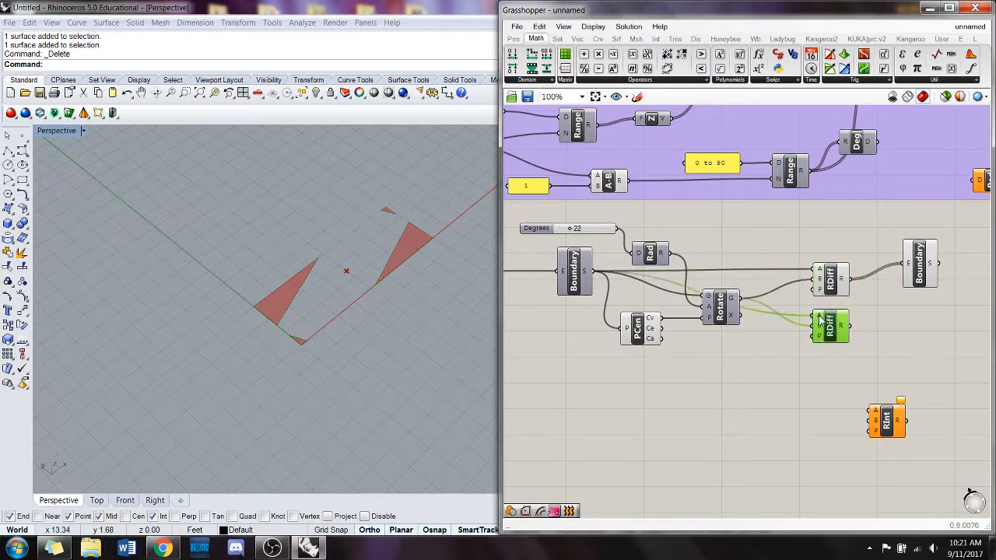
pyautogui.moveTo(745, 302); pyautogui.dragTo(817, 315)
pyautogui.moveTo(591, 270); pyautogui.dragTo(810, 331)
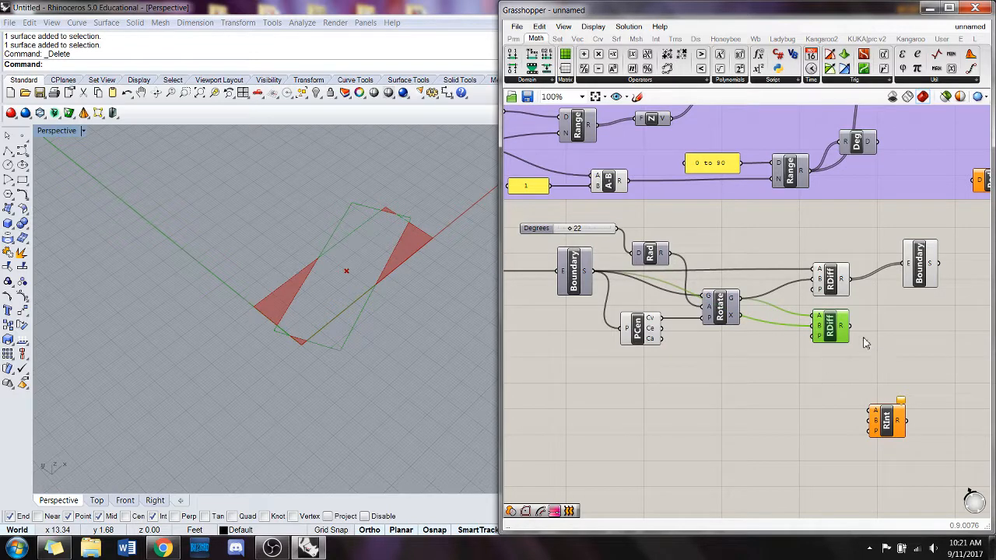
# Duplicate the resulting Boundary Surfaces component below the original and connect the second Region Difference's R output to its E input.
pyautogui.keyDown('alt'); pyautogui.moveTo(936, 283); pyautogui.dragTo(921, 322); pyautogui.keyUp('alt')
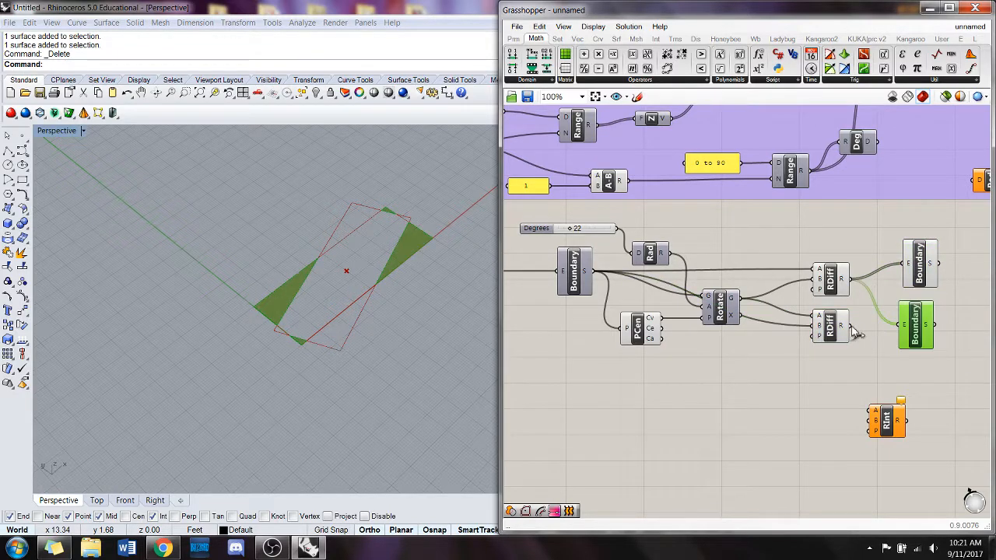
pyautogui.moveTo(850, 325); pyautogui.dragTo(904, 327)
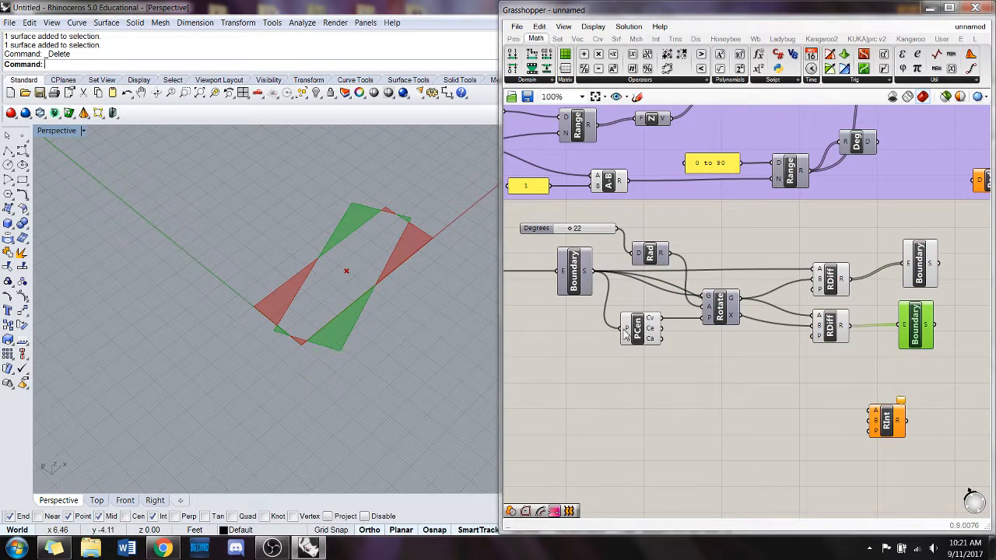
pyautogui.click(584, 366)
pyautogui.moveTo(915, 324); pyautogui.dragTo(921, 321)
# Add a Region Union component below the two Region Difference components and connect the original Boundary's S output to its C input.
pyautogui.click(801, 418)
pyautogui.doubleClick(801, 418)
pyautogui.write('un')
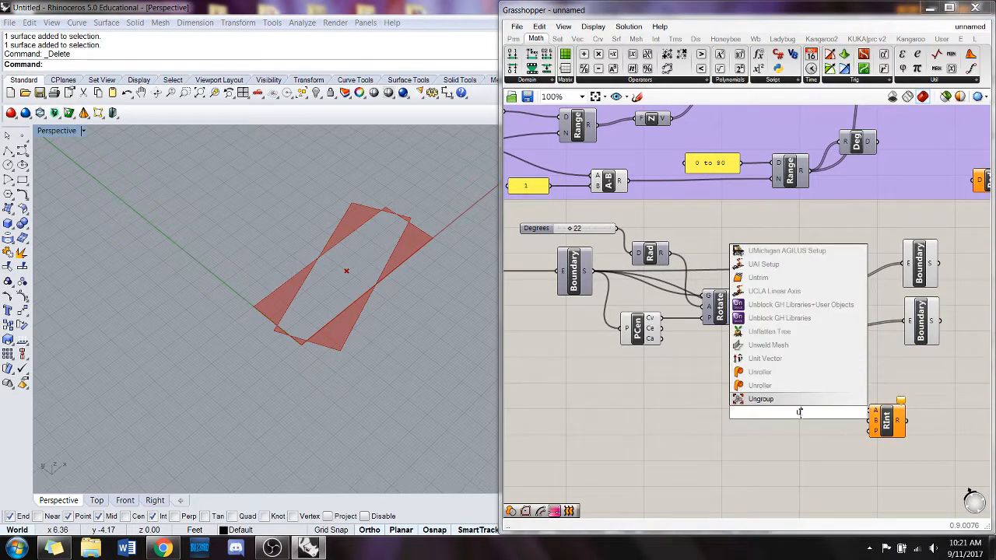
pyautogui.write('ion')
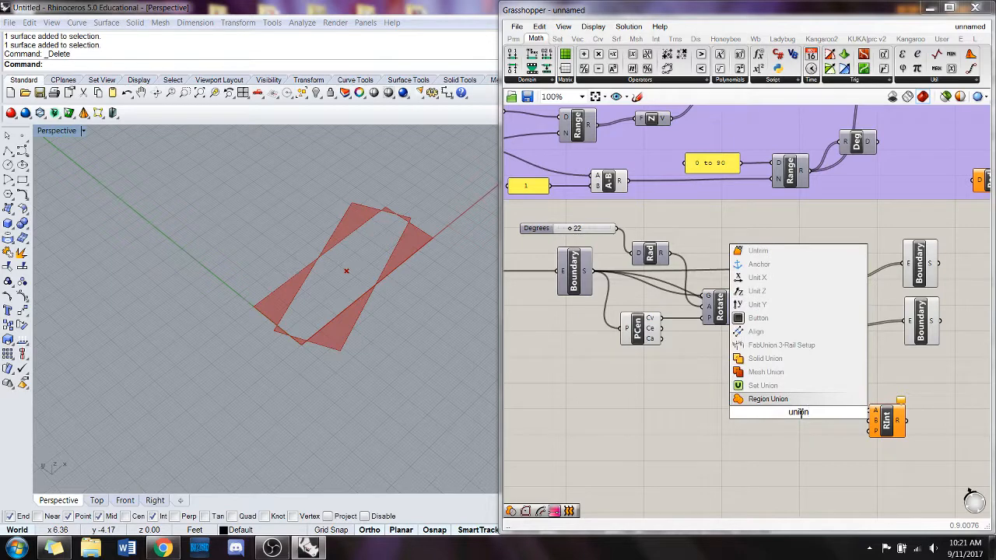
pyautogui.press('Return')
pyautogui.moveTo(804, 424); pyautogui.dragTo(821, 402)
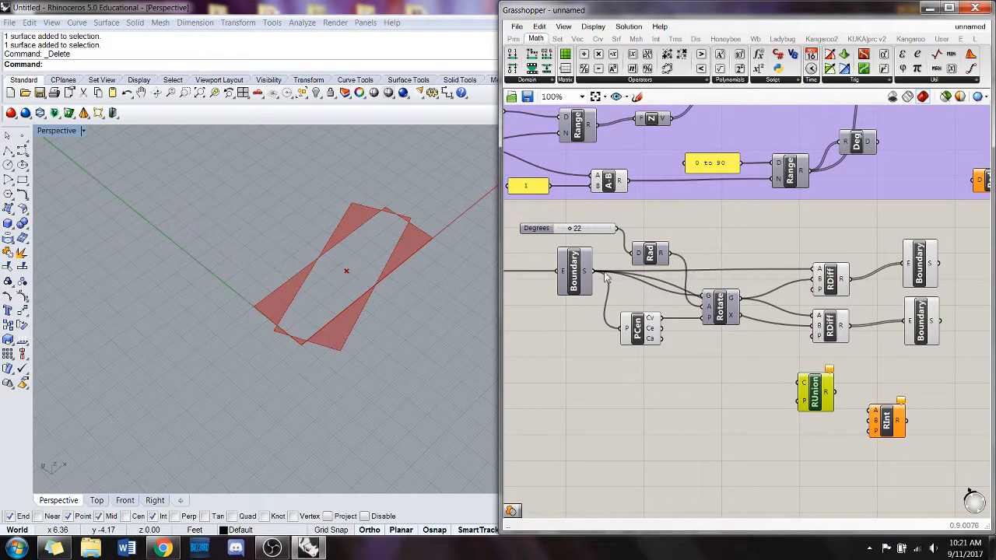
pyautogui.moveTo(595, 272)
pyautogui.mouseDown()
pyautogui.moveTo(805, 366)
pyautogui.moveTo(802, 383)
pyautogui.mouseUp()
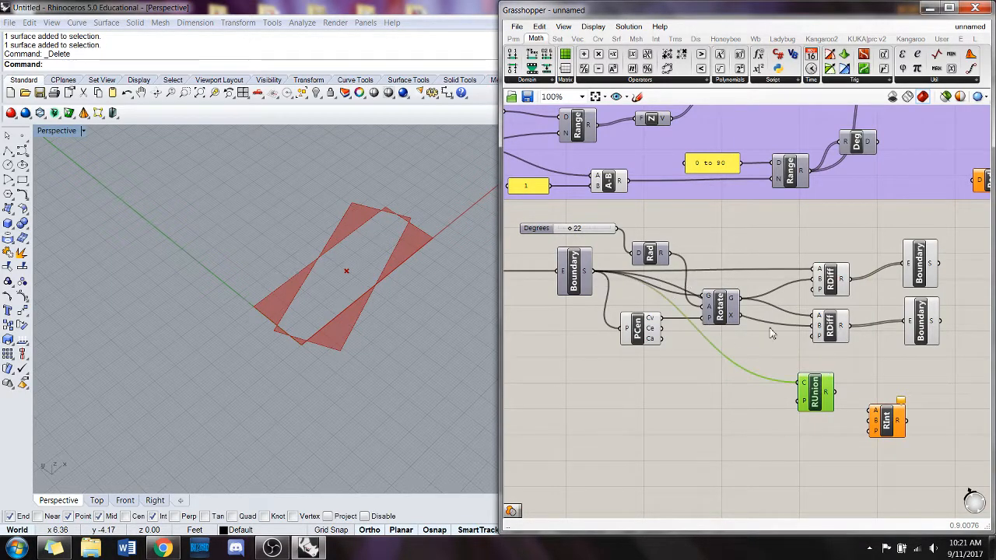
# Feed both Rotate's G and the original Boundary's S into Region Union's C, then wire its R output to a duplicated Boundary Surfaces component.
pyautogui.moveTo(741, 299); pyautogui.dragTo(801, 384)
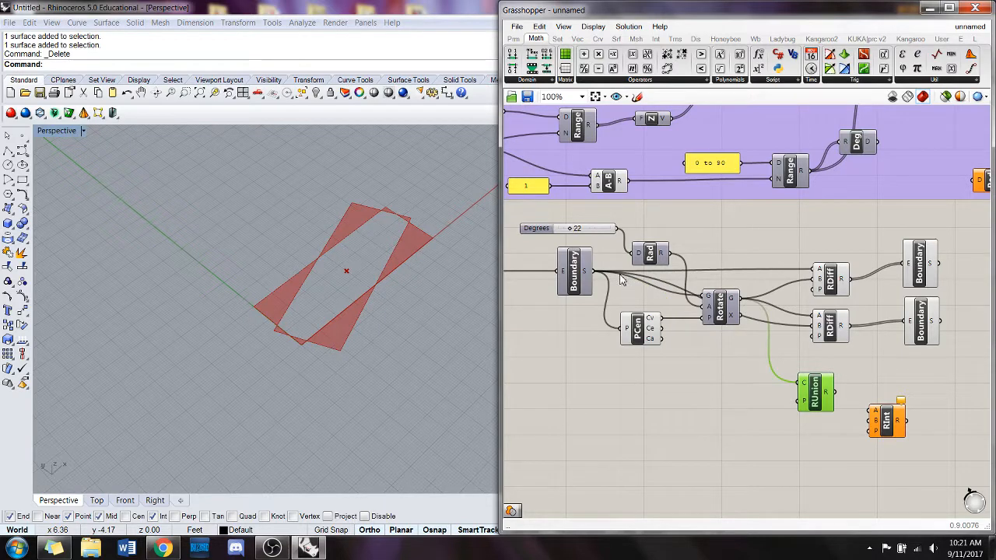
pyautogui.moveTo(595, 272); pyautogui.dragTo(798, 384)
pyautogui.click(729, 423)
pyautogui.moveTo(923, 325)
pyautogui.keyDown('alt'); pyautogui.mouseDown()
pyautogui.moveTo(896, 360)
pyautogui.moveTo(924, 386)
pyautogui.mouseUp(); pyautogui.keyUp('alt')
pyautogui.moveTo(816, 389); pyautogui.dragTo(908, 381)
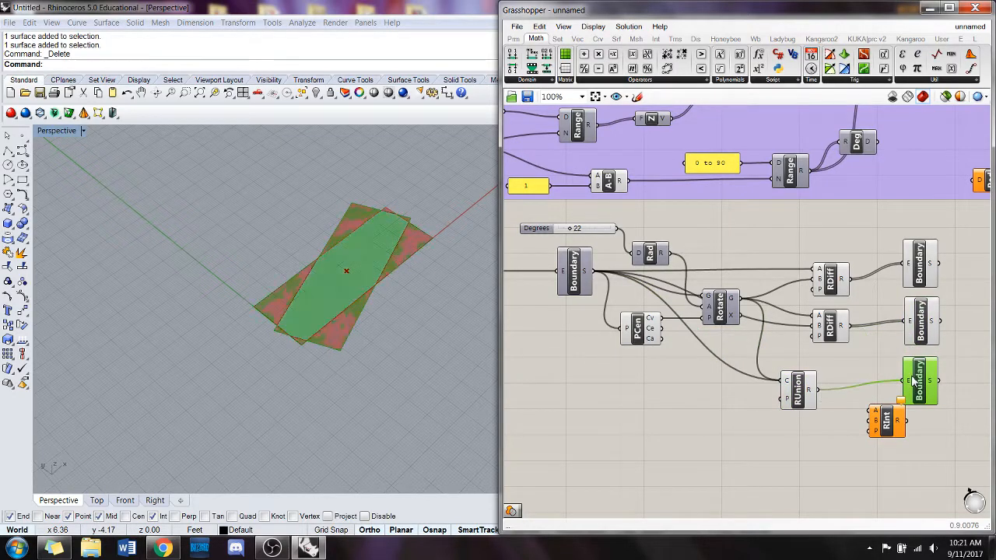
# Hide the previews of the two Boundary Surfaces components fed by the Region Difference components.
pyautogui.rightClick(921, 327)
pyautogui.click(911, 354)
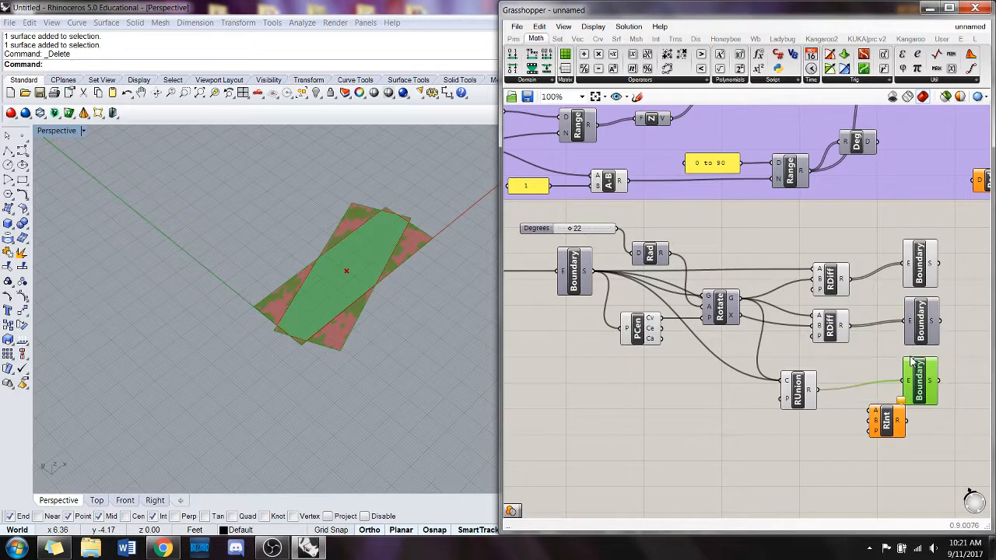
pyautogui.rightClick(918, 275)
pyautogui.click(923, 304)
pyautogui.click(696, 405)
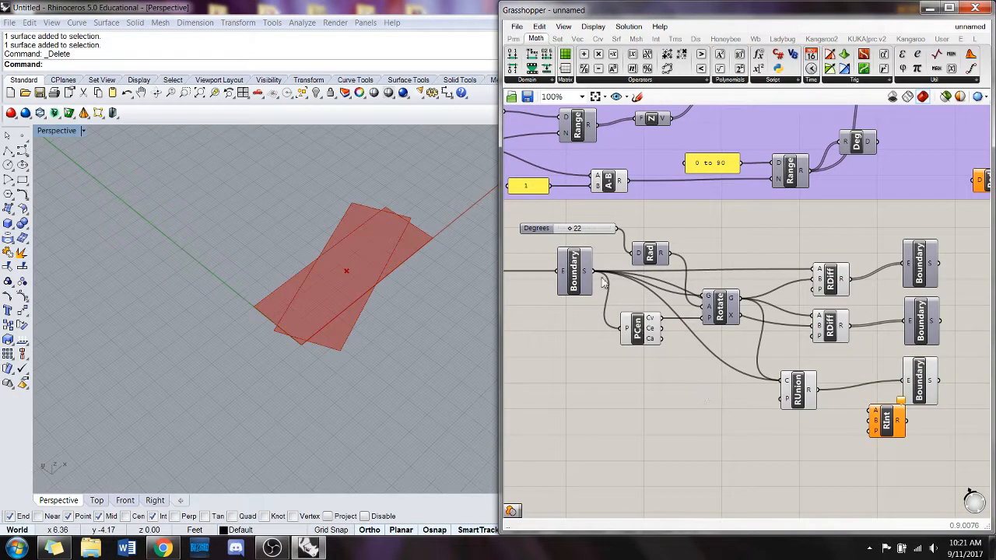
pyautogui.rightClick(576, 271)
pyautogui.click(611, 289)
pyautogui.rightClick(576, 271)
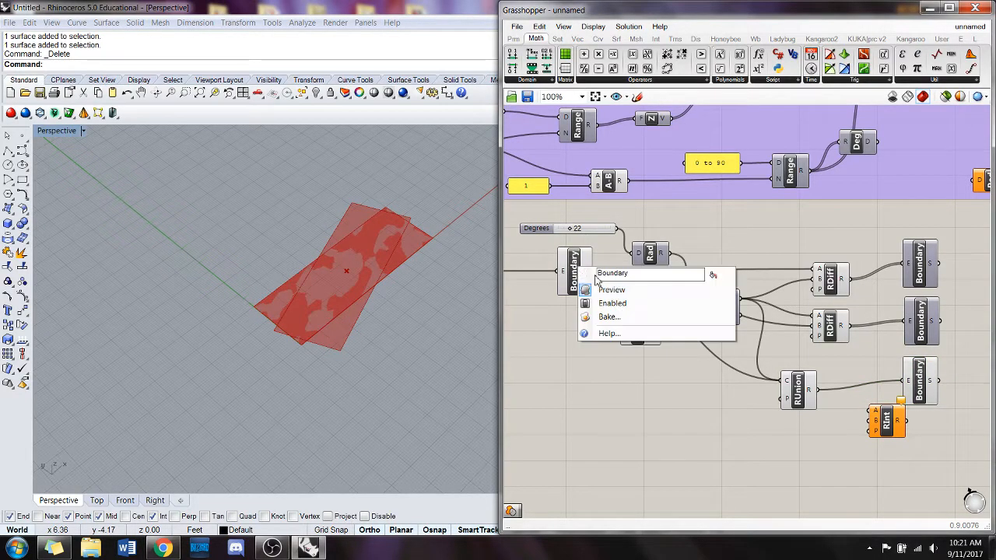
pyautogui.click(612, 290)
pyautogui.click(903, 380)
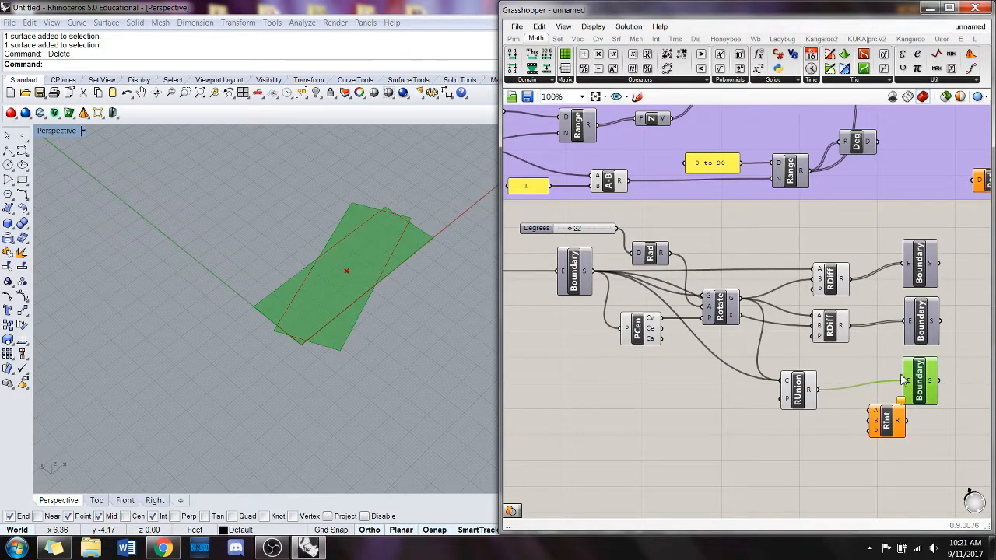
# Line up Region Union and Region Intersection in a column beneath the two Region Difference components.
pyautogui.moveTo(785, 417); pyautogui.dragTo(741, 405, button='right')
pyautogui.moveTo(752, 374); pyautogui.dragTo(786, 359)
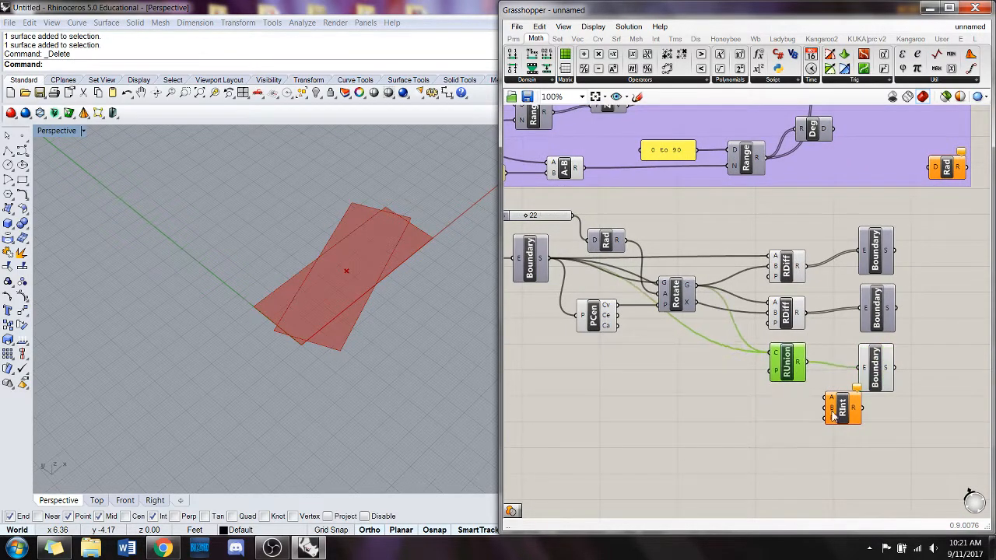
pyautogui.moveTo(833, 416); pyautogui.dragTo(777, 420)
# Connect the original Boundary's S output to Region Intersection's A input and Rotate's G output to its B input.
pyautogui.moveTo(637, 330); pyautogui.dragTo(649, 305, button='right')
pyautogui.moveTo(559, 232); pyautogui.dragTo(782, 381)
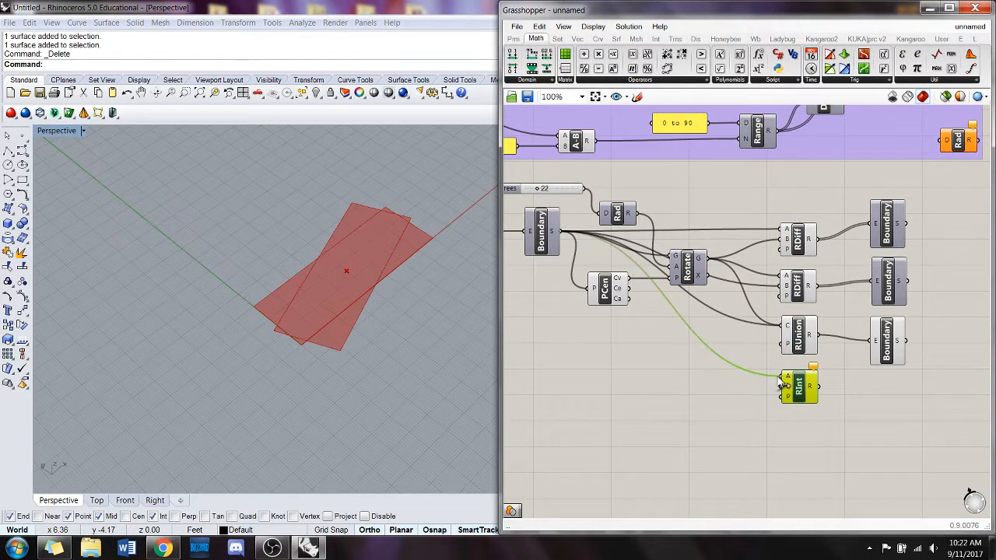
pyautogui.moveTo(708, 258); pyautogui.dragTo(780, 387)
pyautogui.click(856, 396)
# Duplicate the union's Boundary Surfaces component directly below it and hide the preview of the union's one.
pyautogui.moveTo(884, 322); pyautogui.dragTo(882, 379)
pyautogui.rightClick(884, 337)
pyautogui.click(894, 361)
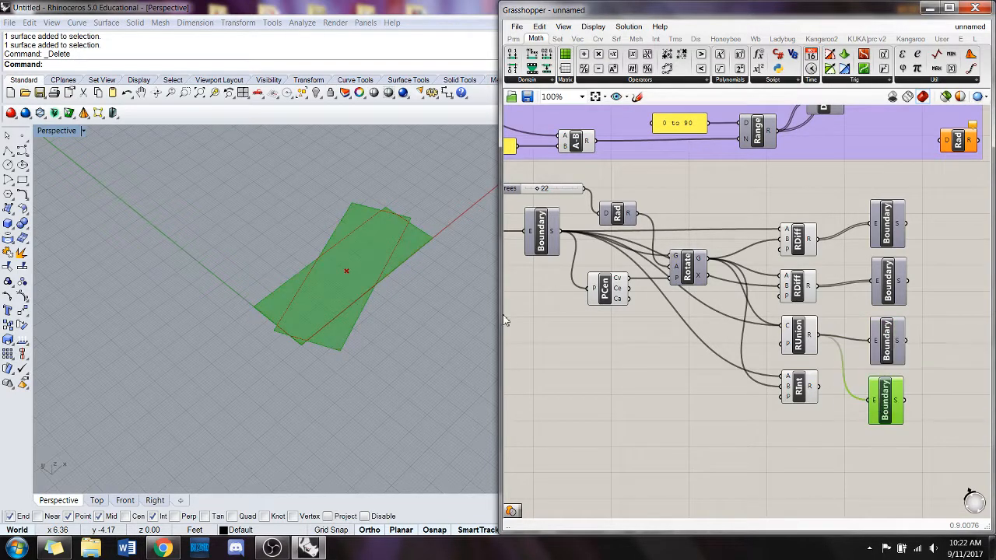
# Replace the duplicate Boundary Surfaces' E input with Region Intersection's R output and align the component with the column above.
pyautogui.click(811, 396)
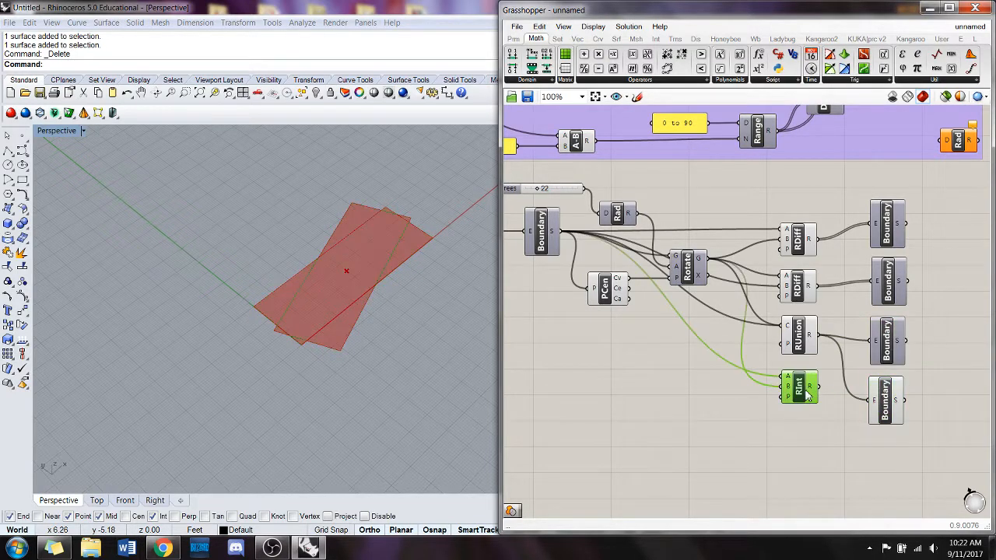
pyautogui.rightClick(882, 401)
pyautogui.click(839, 386)
pyautogui.moveTo(819, 387); pyautogui.dragTo(869, 400)
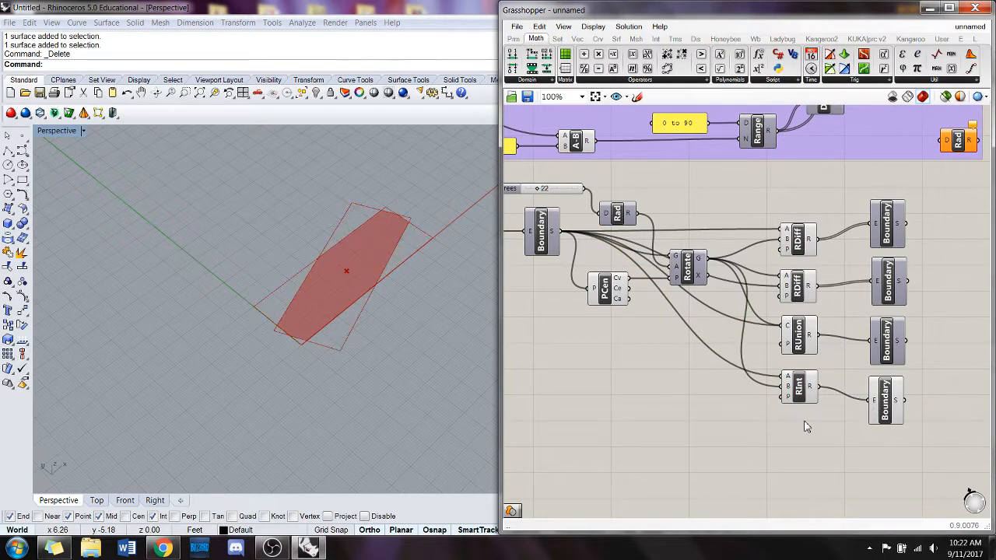
pyautogui.click(891, 404)
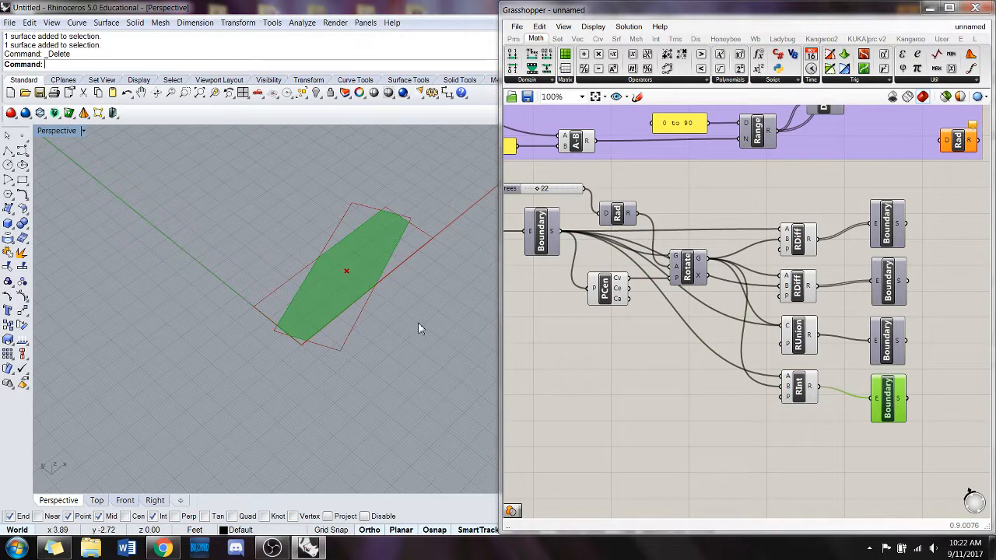
pyautogui.click(656, 402)
# Group all components of the rectangle region exercise and line the group up beneath the existing purple groups.
pyautogui.moveTo(586, 320); pyautogui.dragTo(611, 318, button='right')
pyautogui.scroll(-4, 611, 318)
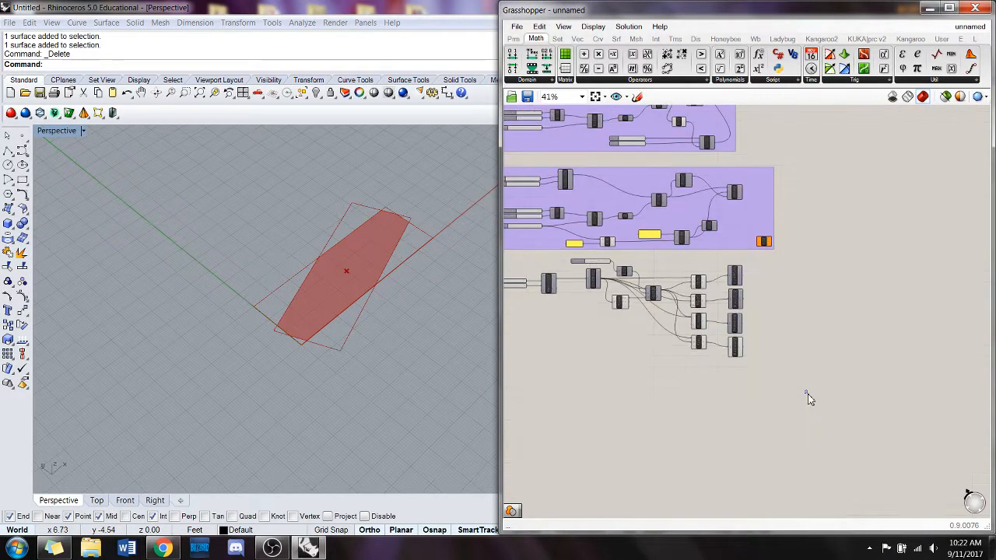
pyautogui.moveTo(809, 393); pyautogui.dragTo(531, 264)
pyautogui.moveTo(584, 326); pyautogui.dragTo(667, 323, button='right')
pyautogui.click(847, 387)
pyautogui.moveTo(846, 386); pyautogui.dragTo(553, 252)
pyautogui.moveTo(642, 280); pyautogui.dragTo(664, 302)
pyautogui.rightClick(645, 349)
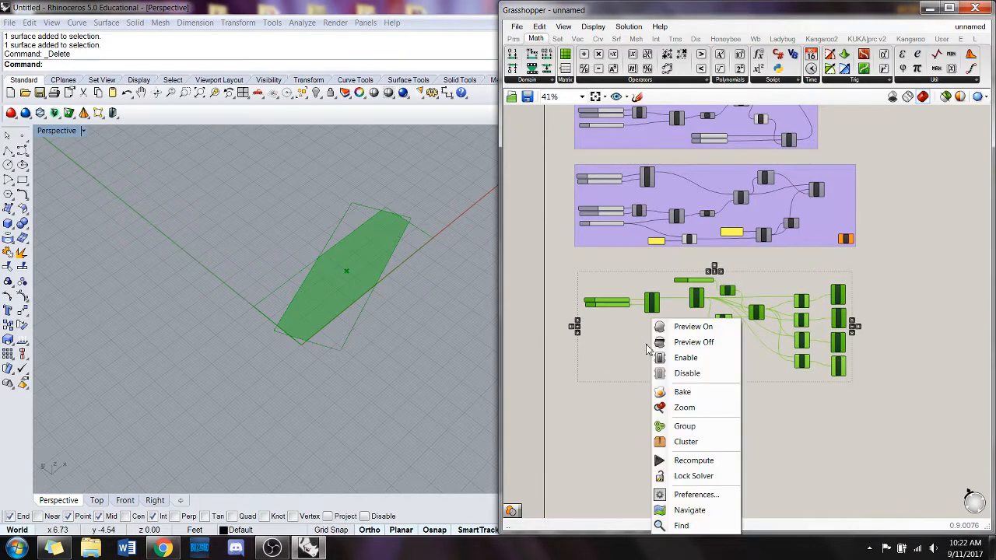
pyautogui.click(706, 427)
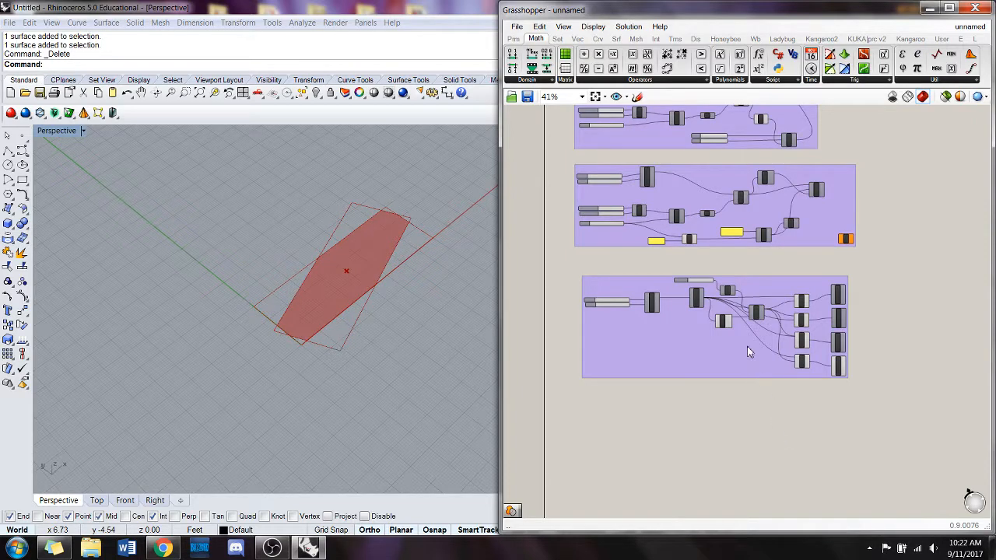
pyautogui.moveTo(747, 351); pyautogui.dragTo(742, 344)
pyautogui.click(633, 466)
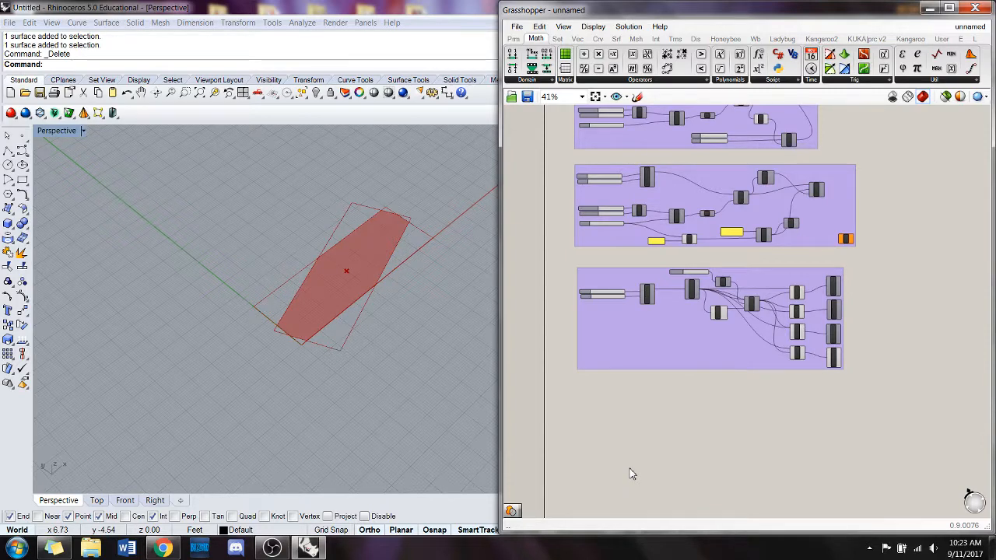
# Switch to Chrome, maximize the window showing Assignment2.pdf, and zoom in to read the Assignment 2 parametric modeling requirements.
pyautogui.click(162, 548)
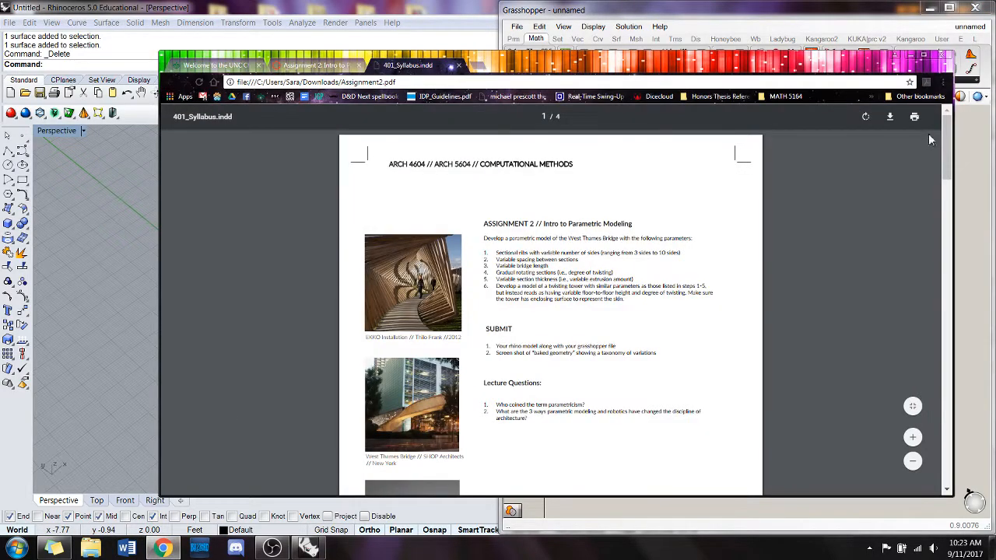
pyautogui.click(912, 405)
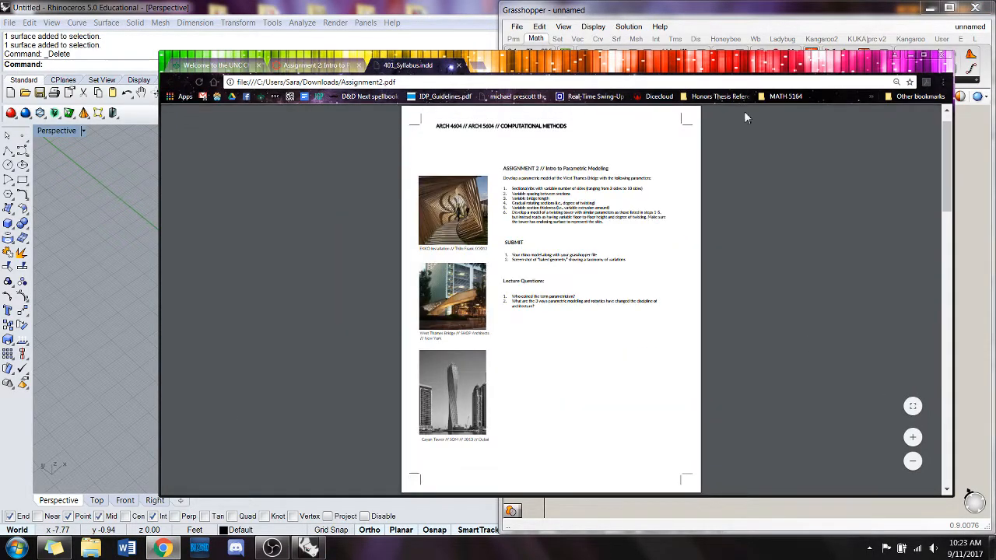
pyautogui.doubleClick(705, 70)
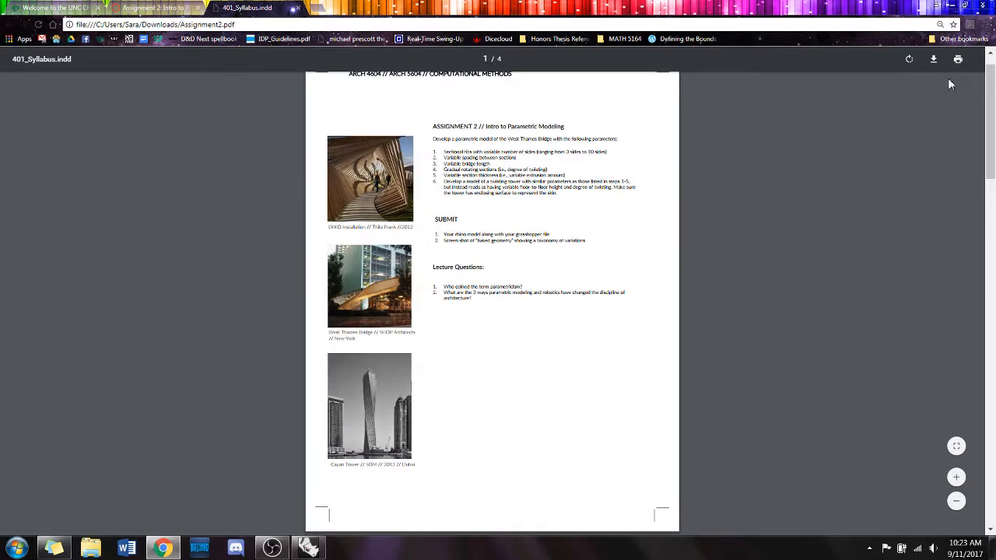
pyautogui.click(957, 476)
pyautogui.click(957, 477)
pyautogui.click(956, 477)
pyautogui.click(956, 477)
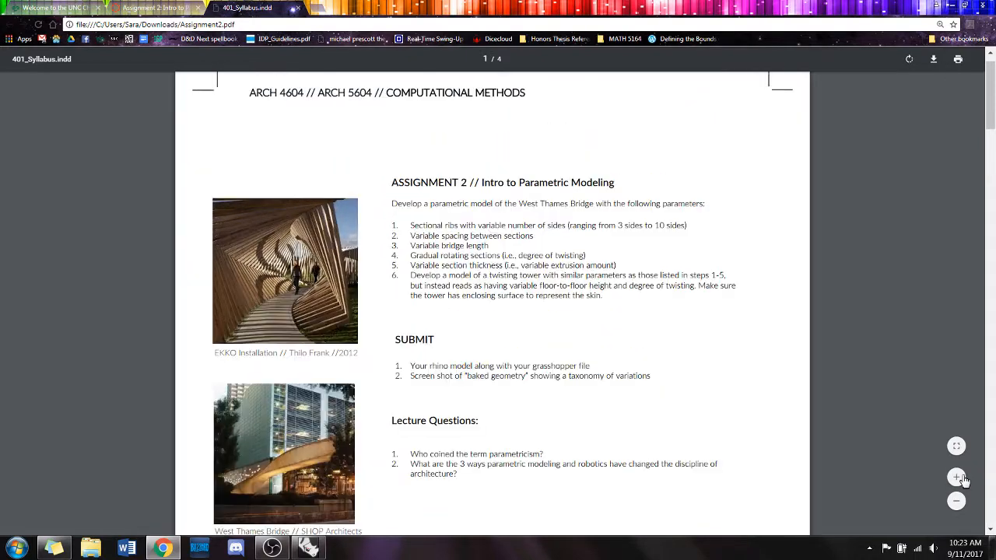
pyautogui.click(956, 477)
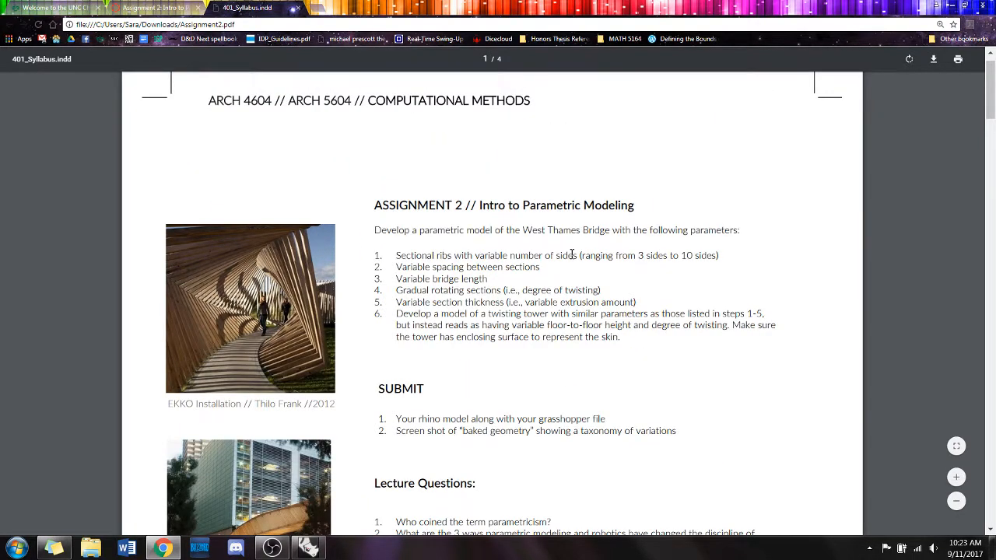